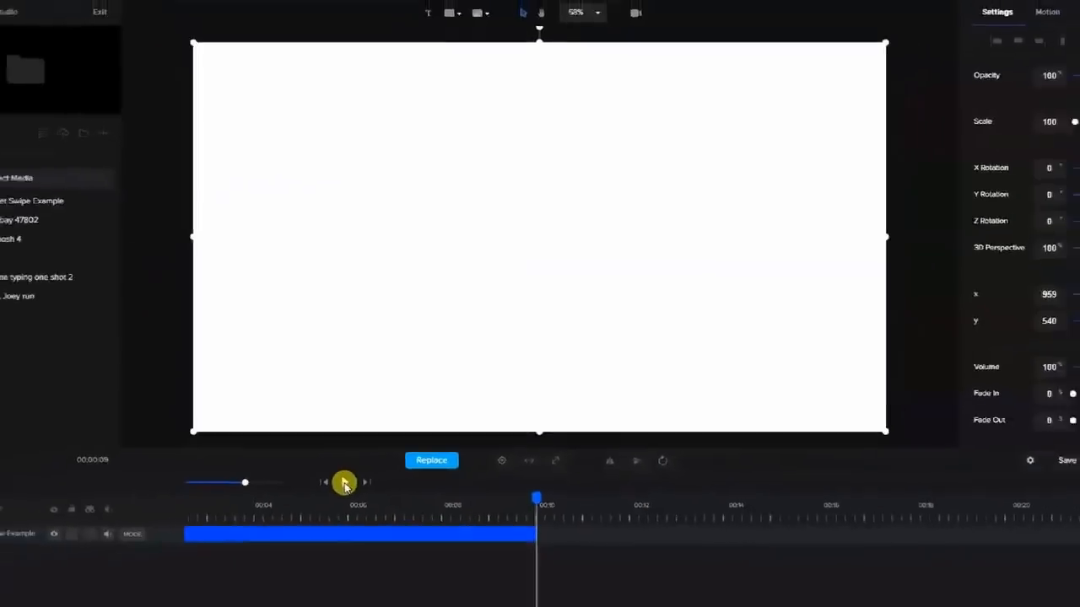
Delete the tablet swipe clip, add the 3d Lab background, and lock the LAB track.
click(372, 531)
key(Delete)
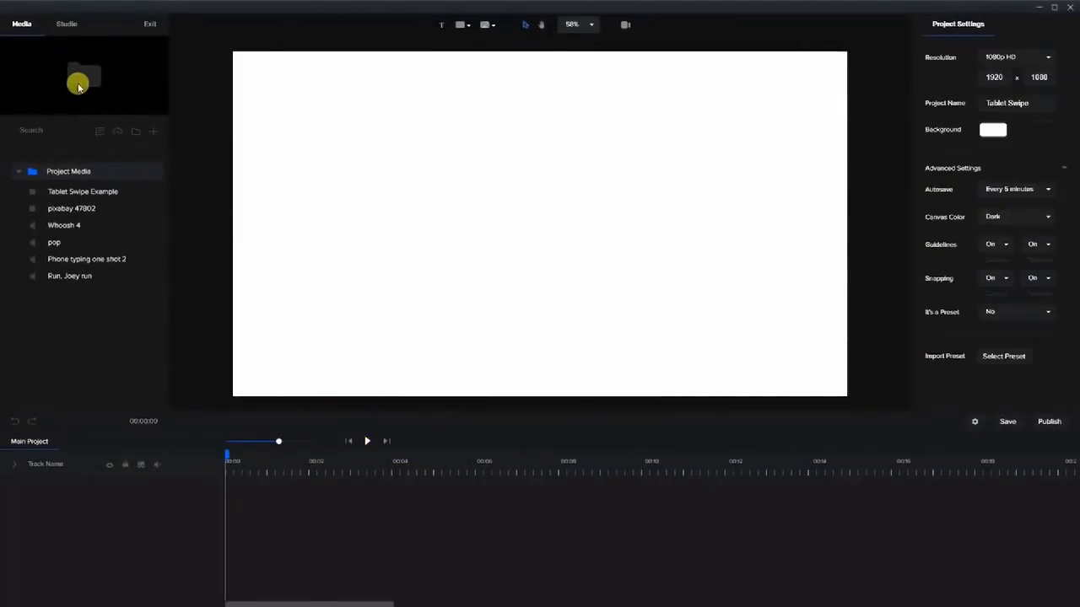
click(67, 25)
click(80, 195)
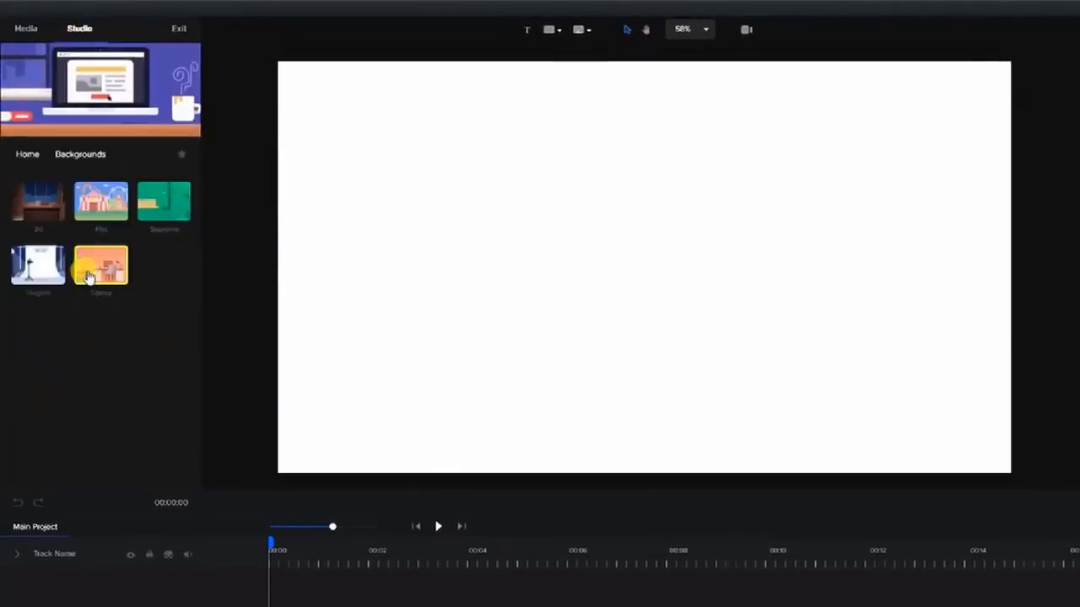
click(164, 265)
drag(197, 178, 198, 490)
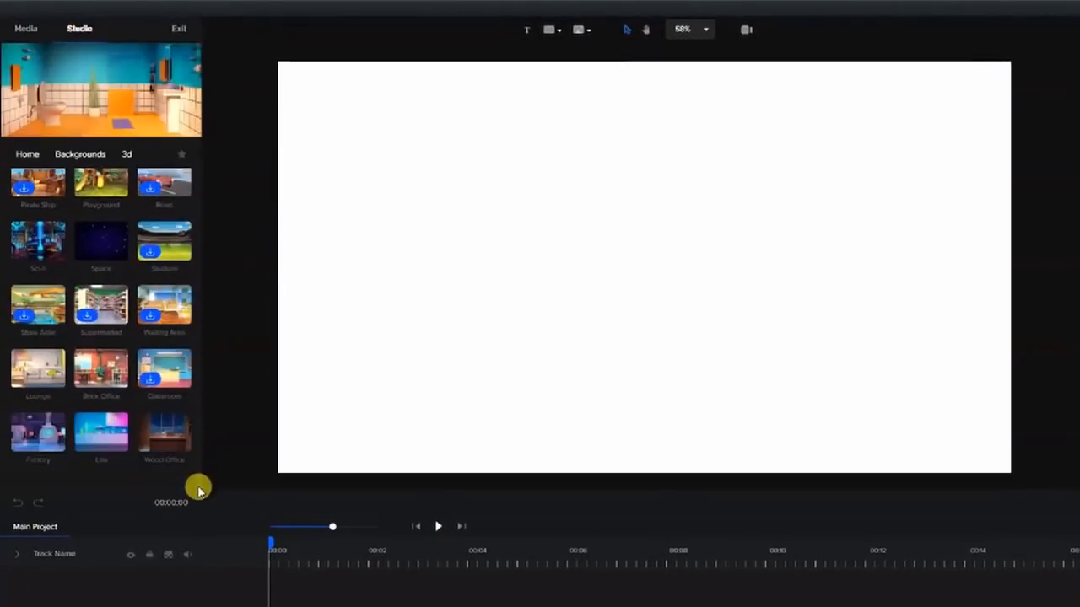
click(95, 431)
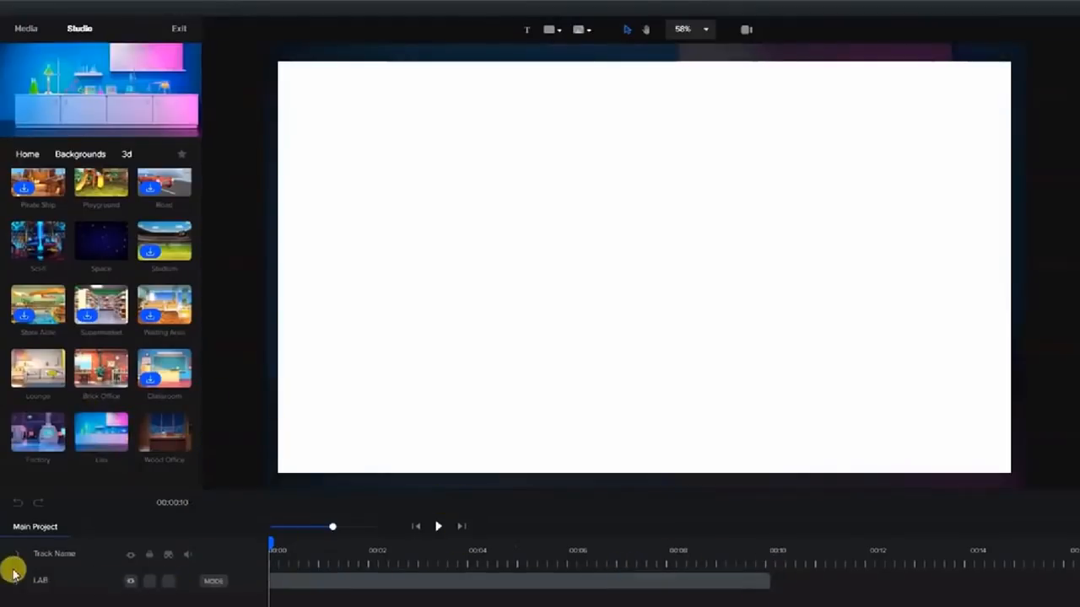
click(155, 582)
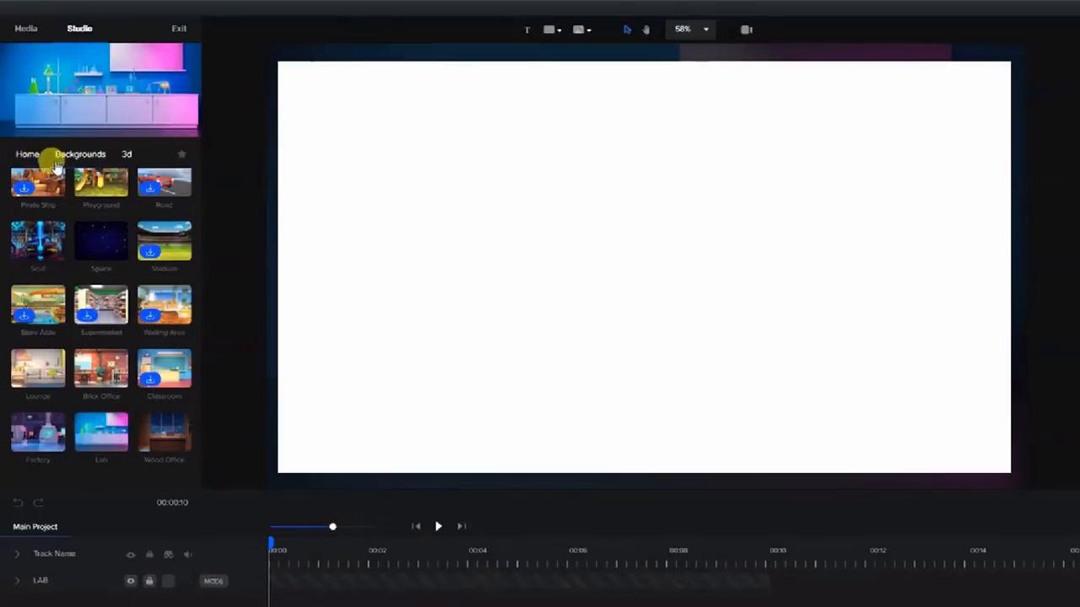
click(28, 155)
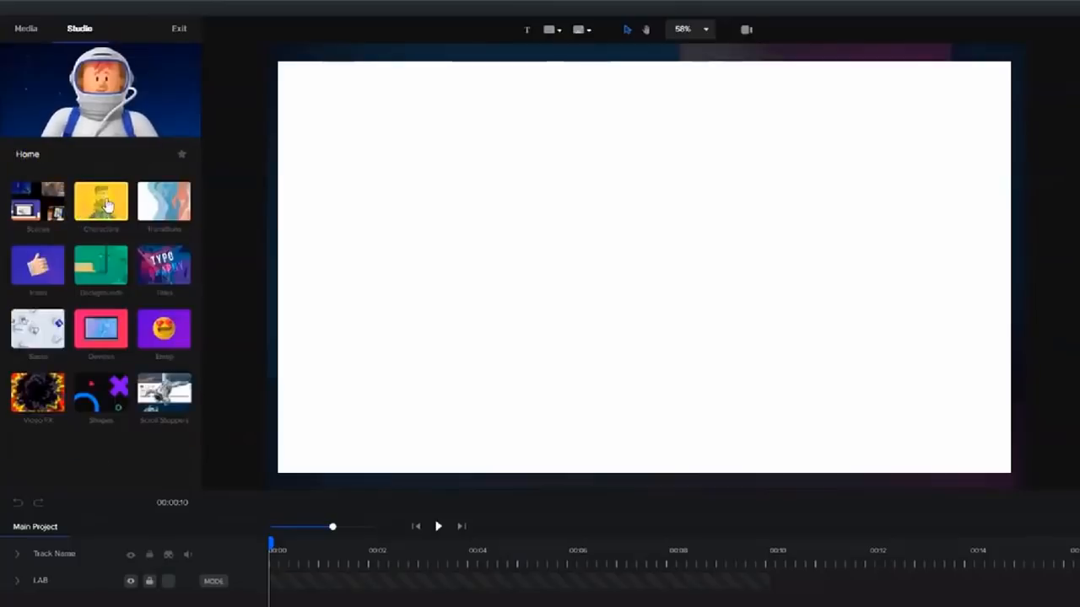
Add the hand-with-iPad asset from Characters > Devices and stretch its clip to 00:10.
click(108, 199)
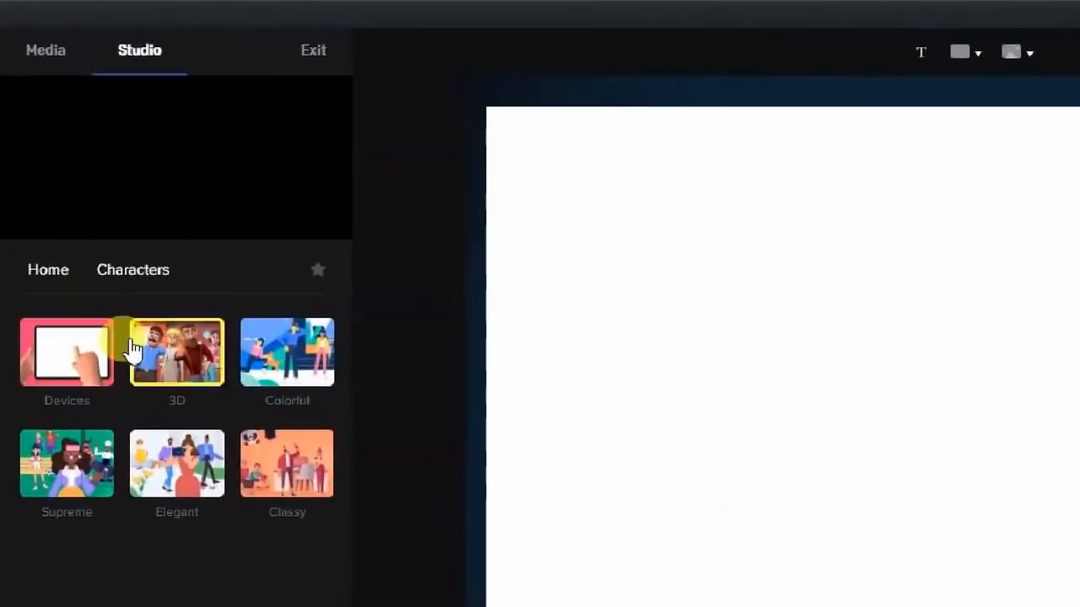
click(66, 365)
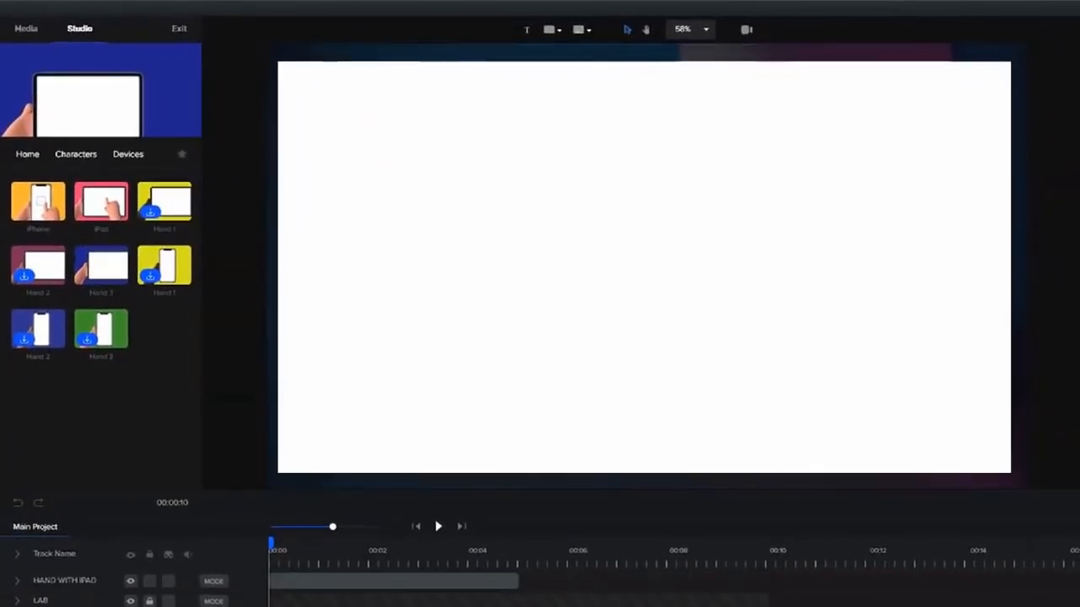
click(505, 581)
drag(512, 580, 757, 580)
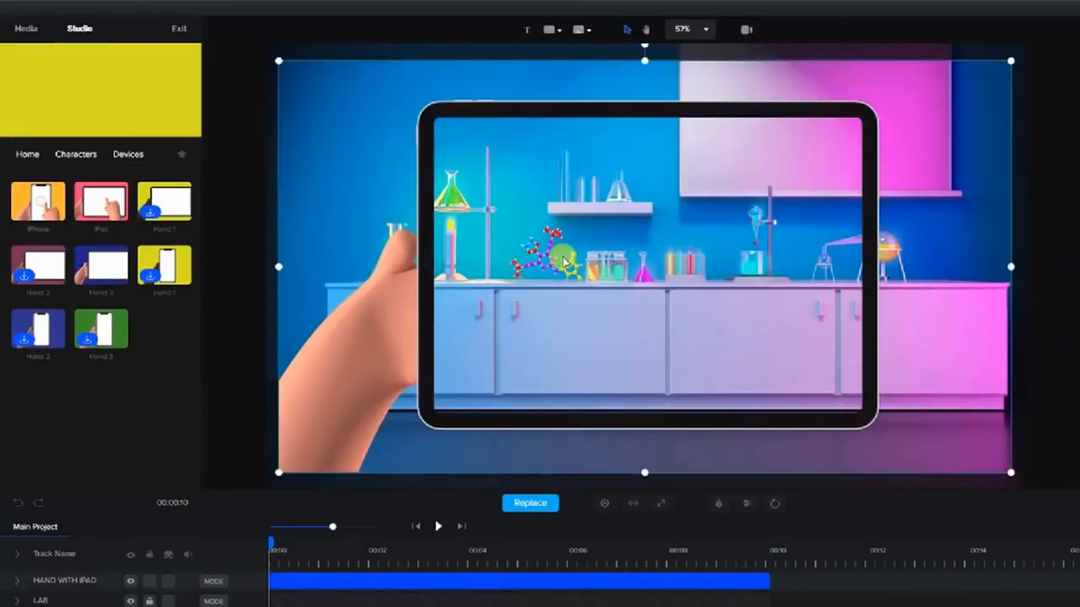
Place the pixabay 47802 video from Media onto the canvas and play it back.
click(27, 154)
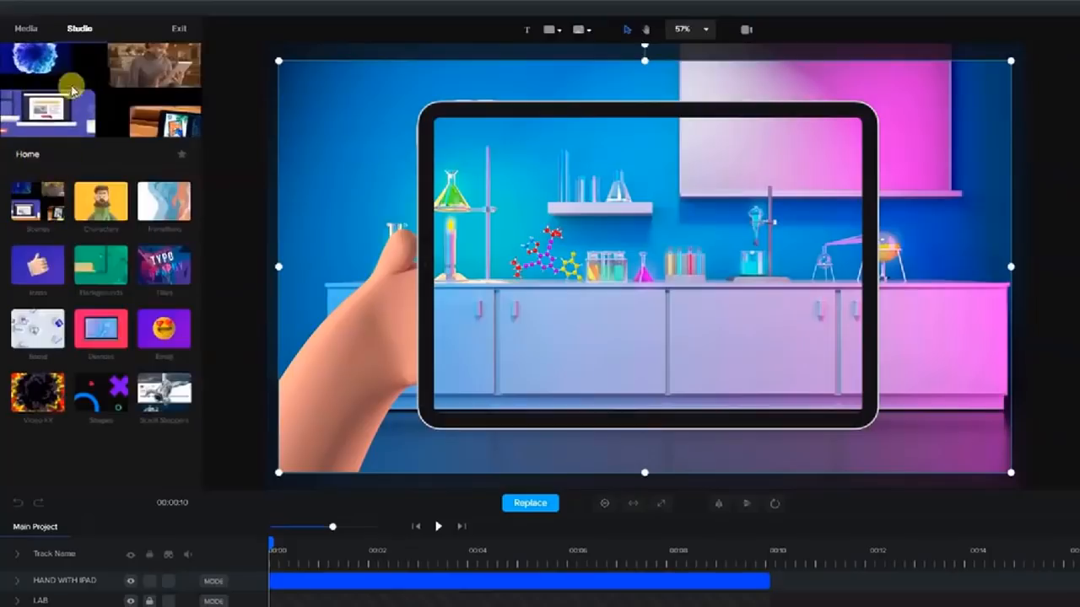
click(26, 28)
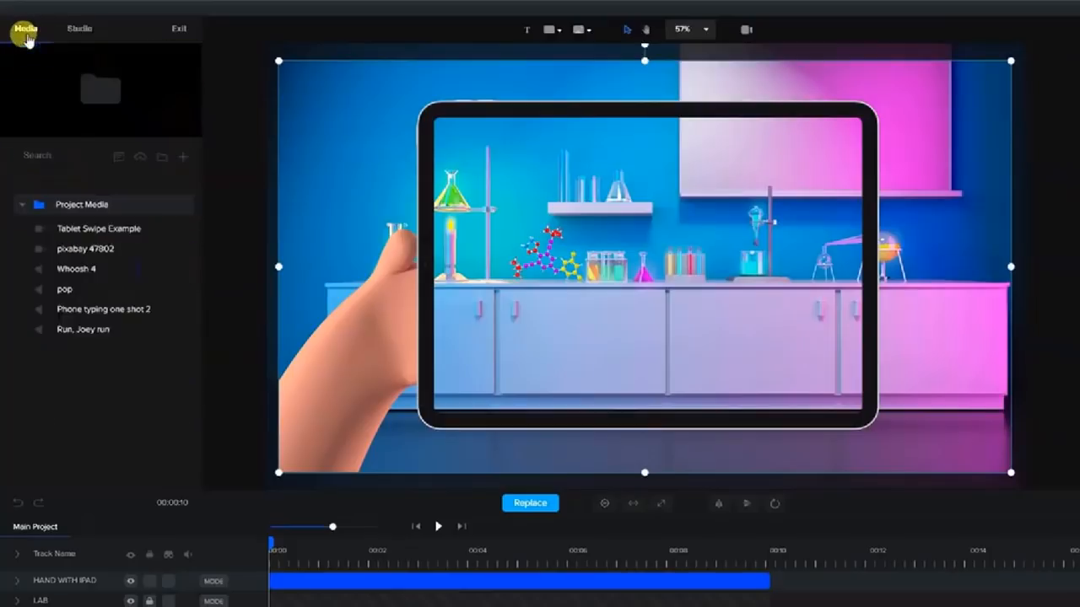
click(70, 256)
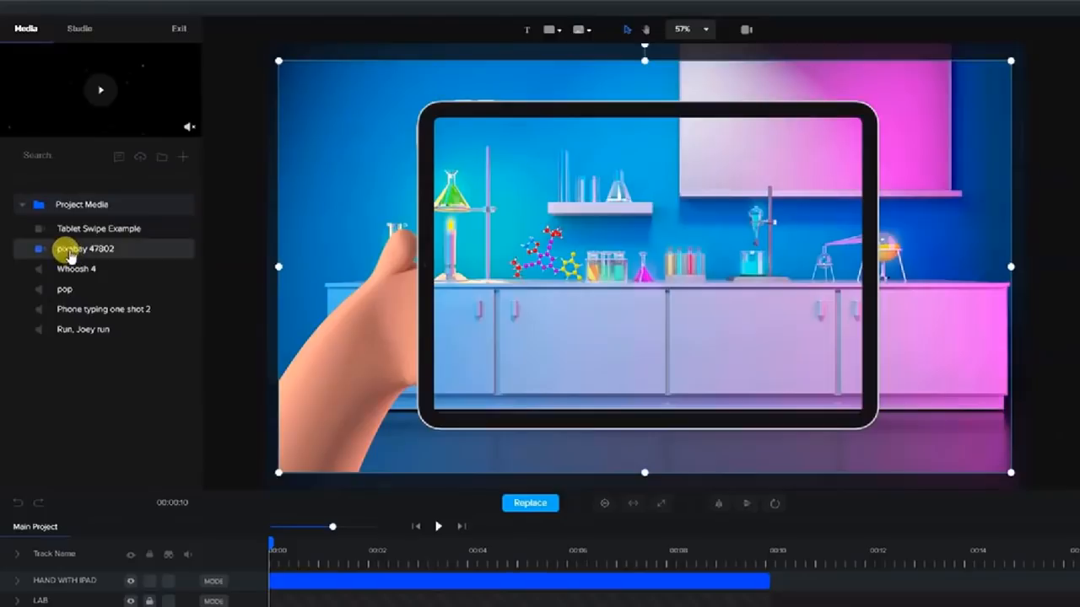
drag(73, 256, 639, 254)
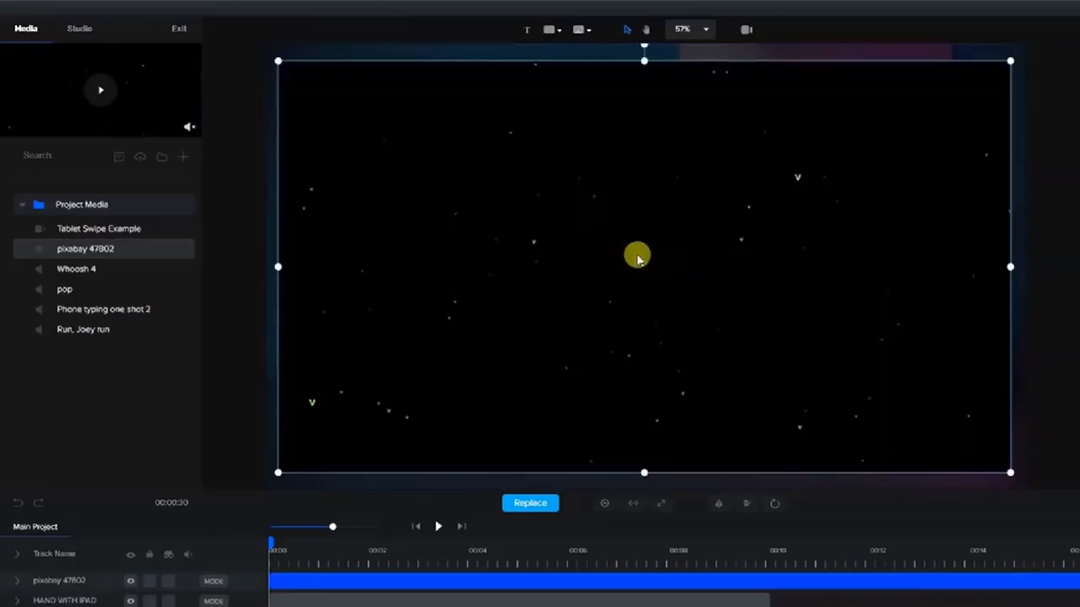
click(439, 527)
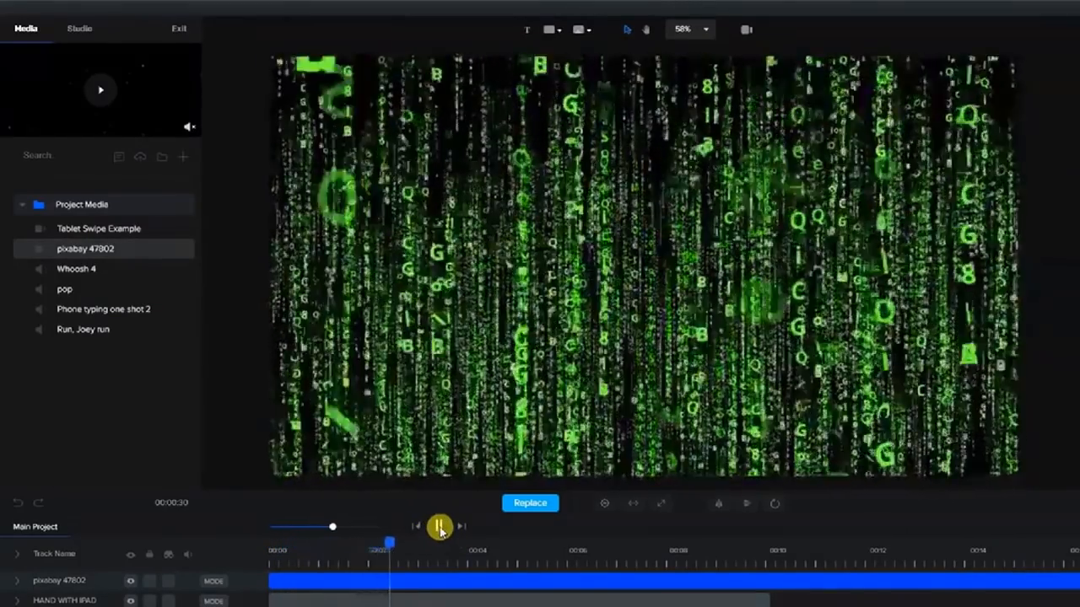
click(439, 528)
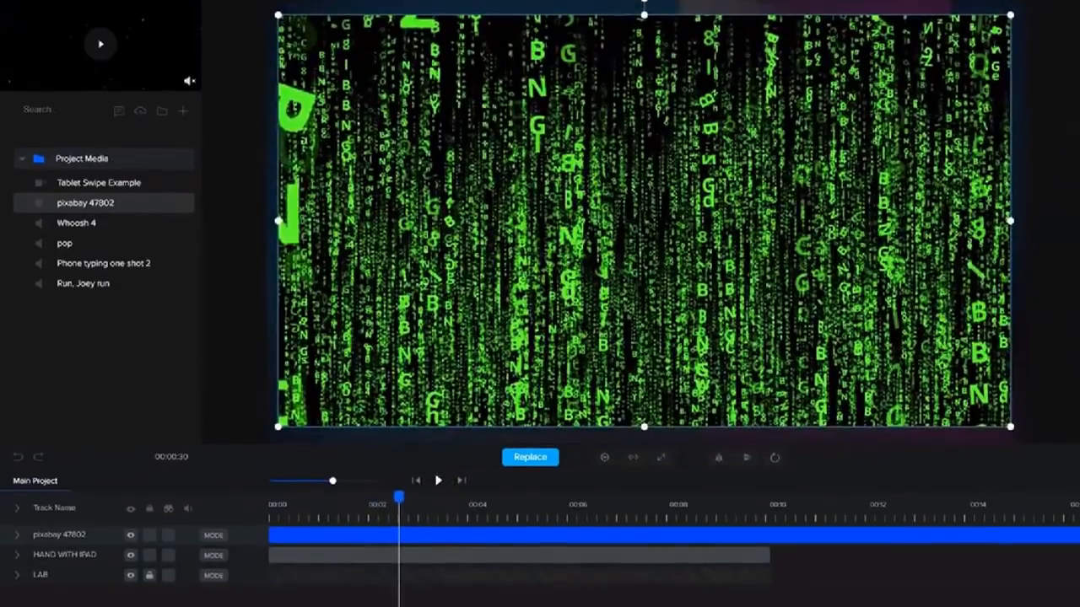
Trim the pixabay clip to end at 00:10 and move its track below HAND WITH IPAD.
drag(327, 605, 344, 605)
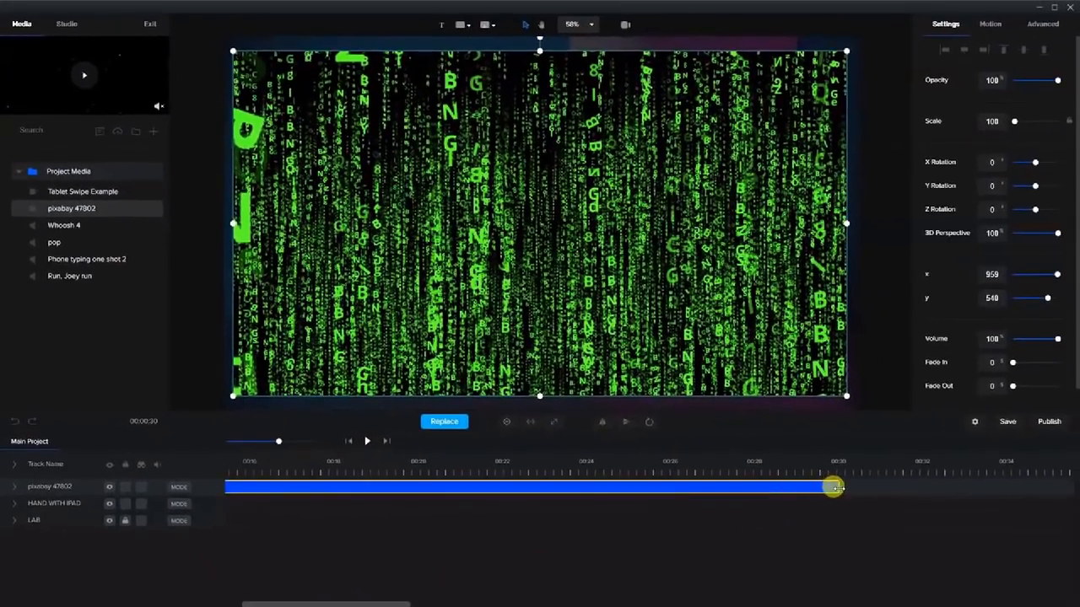
drag(834, 487, 177, 483)
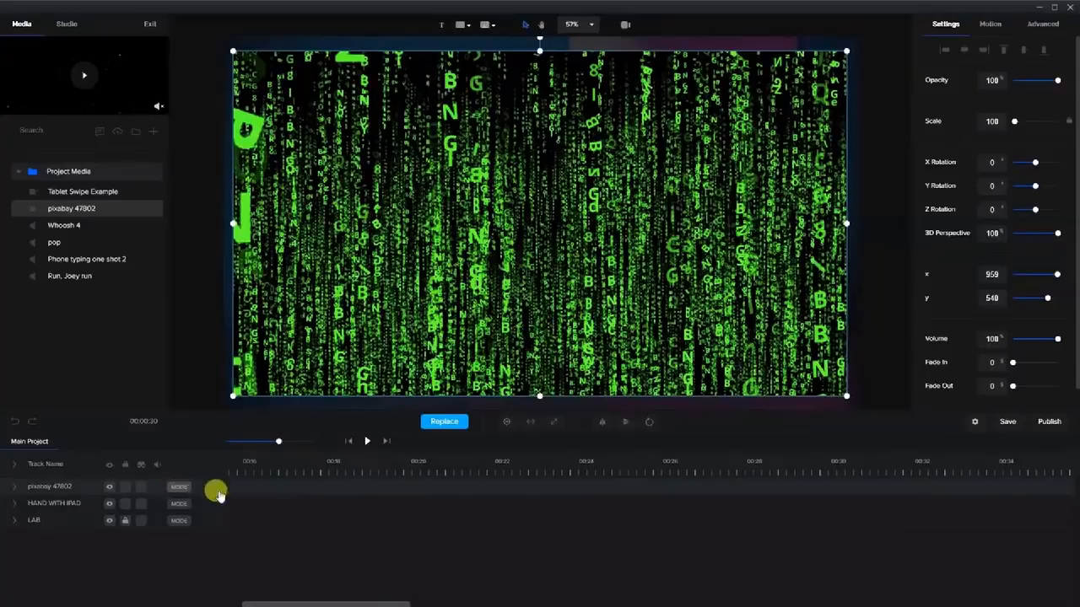
drag(302, 604, 281, 604)
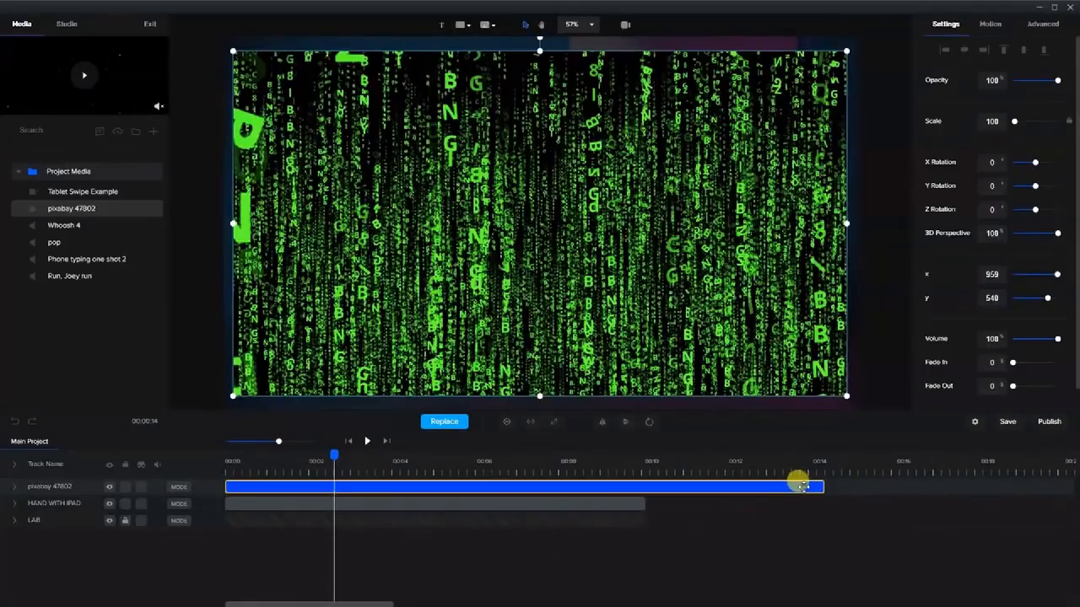
drag(815, 484, 646, 479)
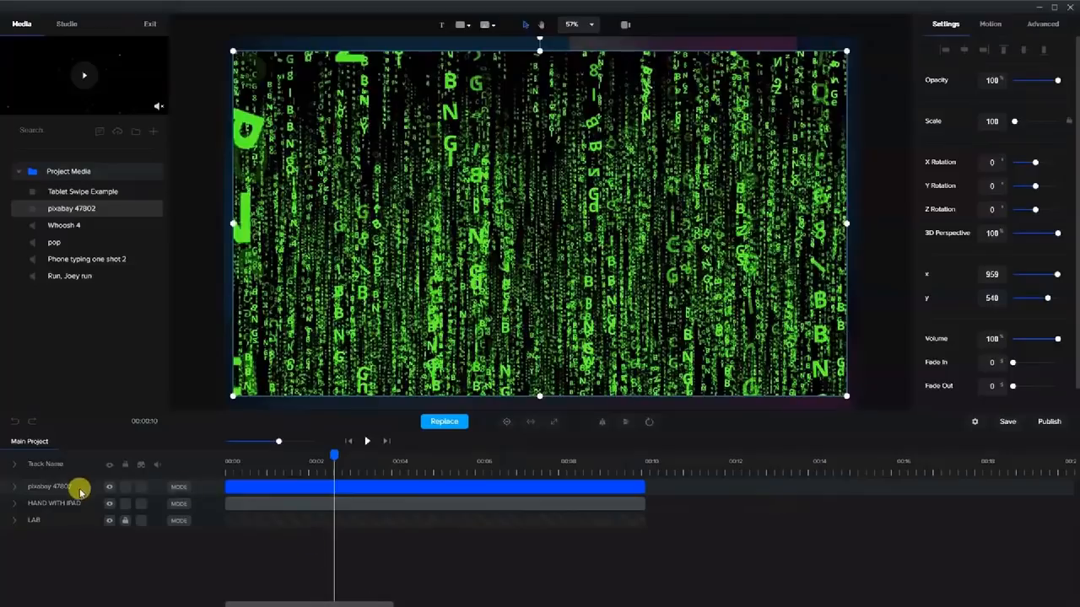
drag(60, 489, 59, 506)
Scale the green-code video to 60 and fit it inside the iPad screen at x 969, y 537.
click(270, 503)
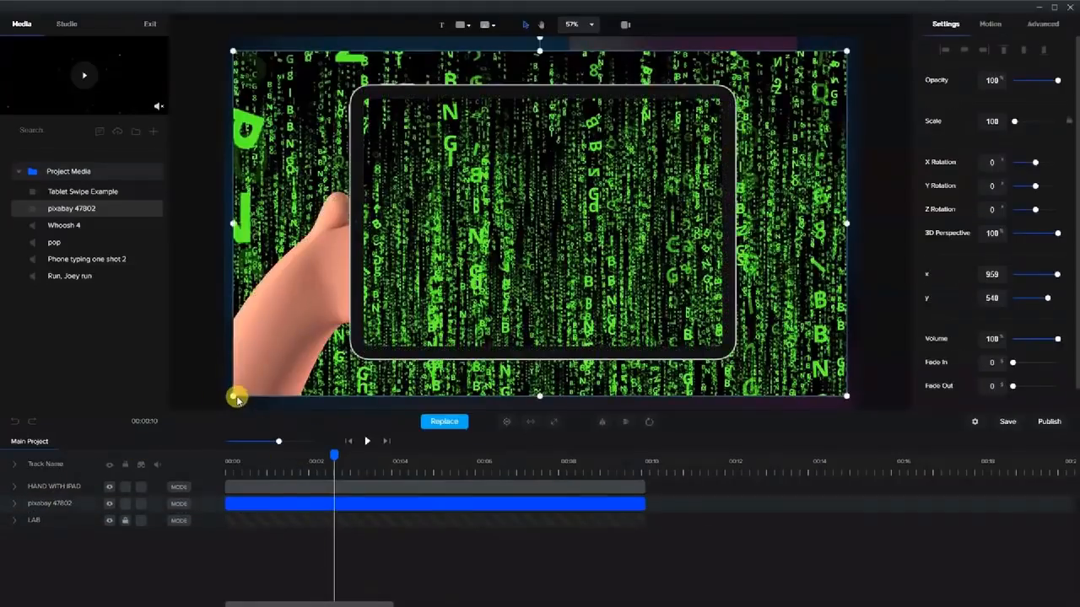
drag(231, 393, 512, 272)
drag(780, 124, 702, 158)
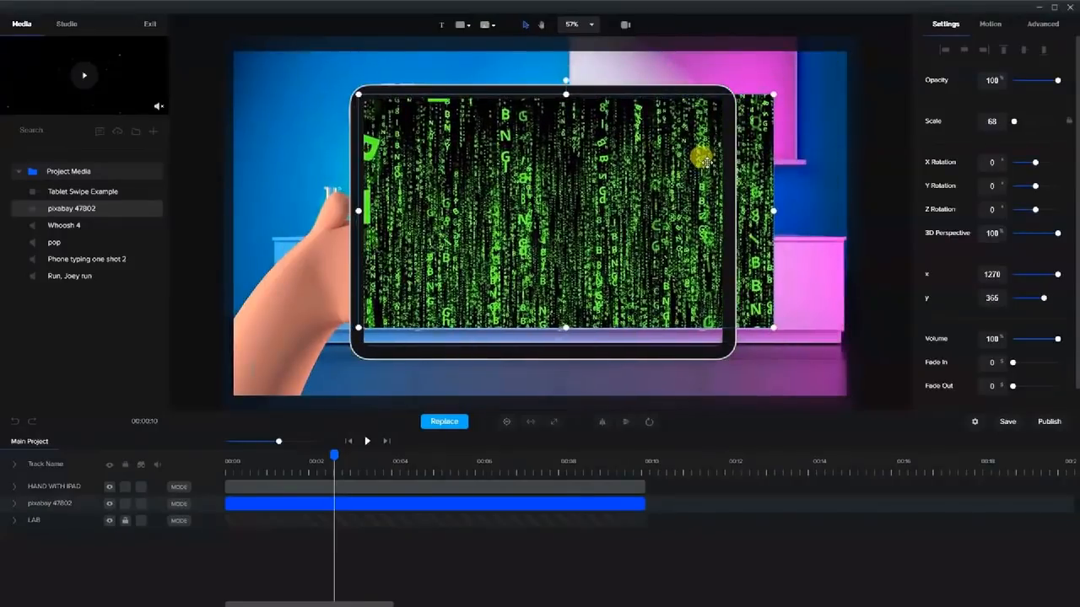
drag(767, 211, 724, 218)
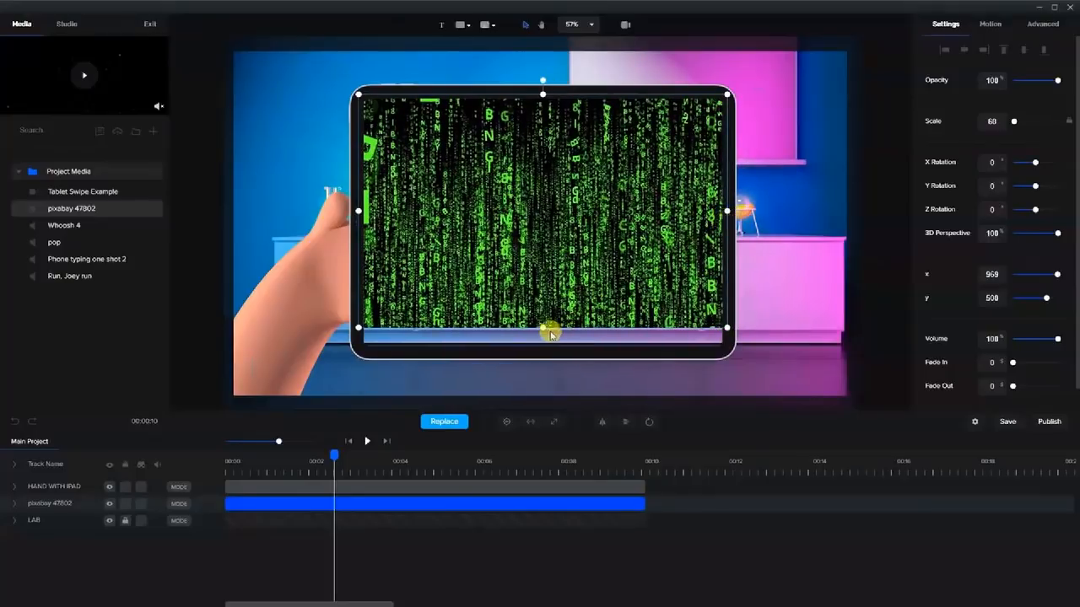
drag(542, 326, 542, 374)
drag(334, 455, 374, 473)
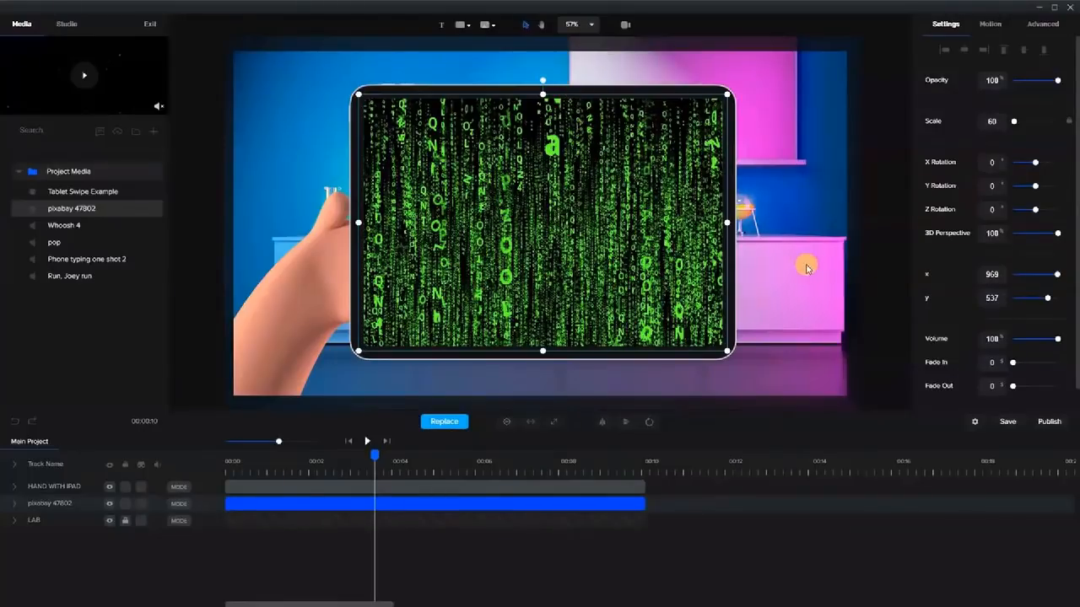
Apply the Motion In > Slide Top Rotation animation to the HAND WITH IPAD layer.
click(759, 319)
click(290, 299)
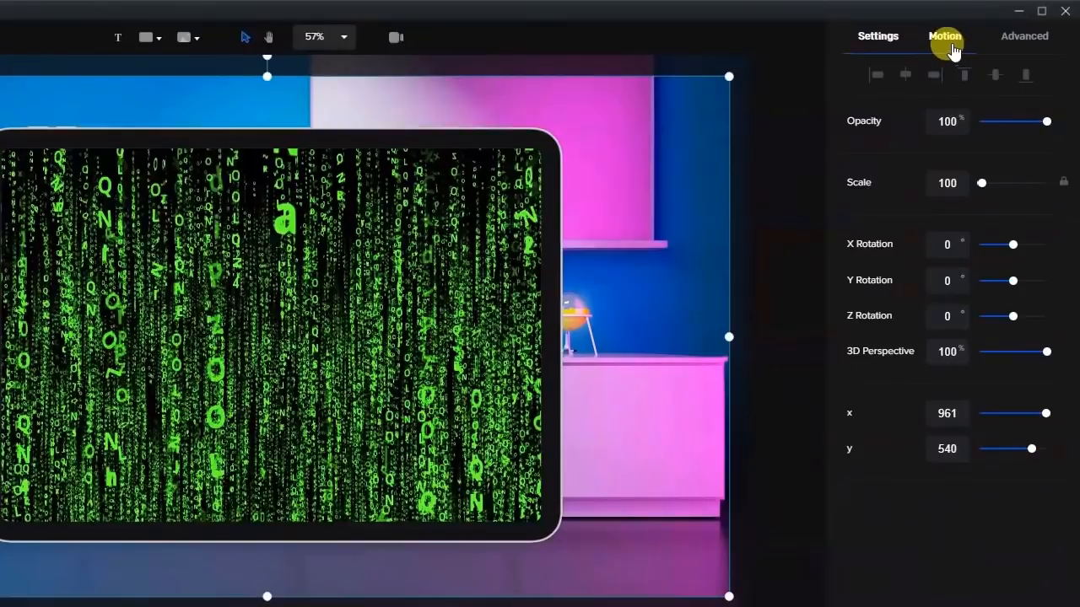
click(946, 35)
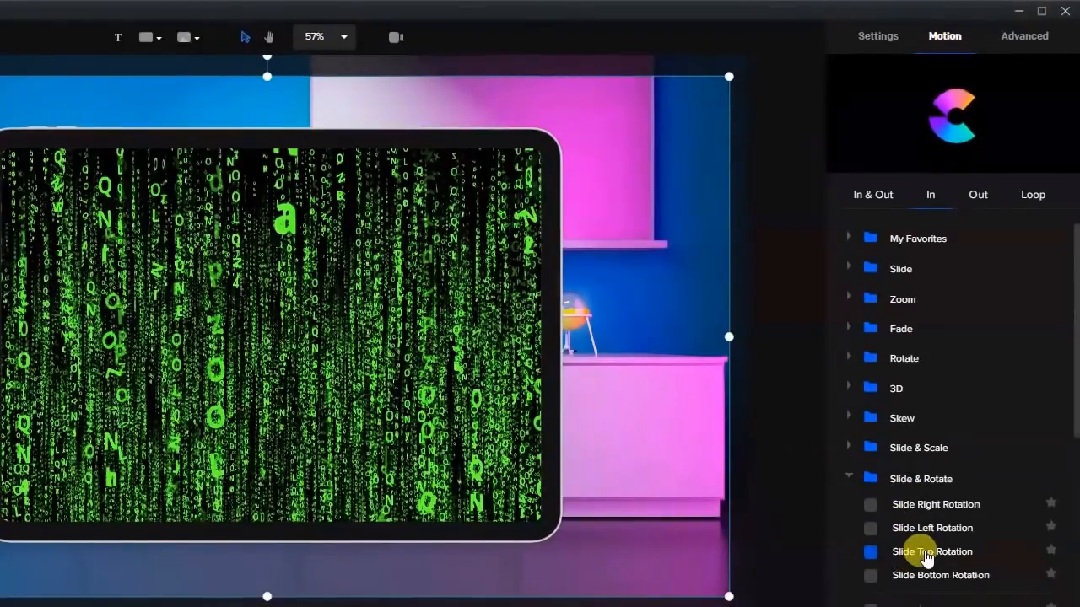
click(870, 551)
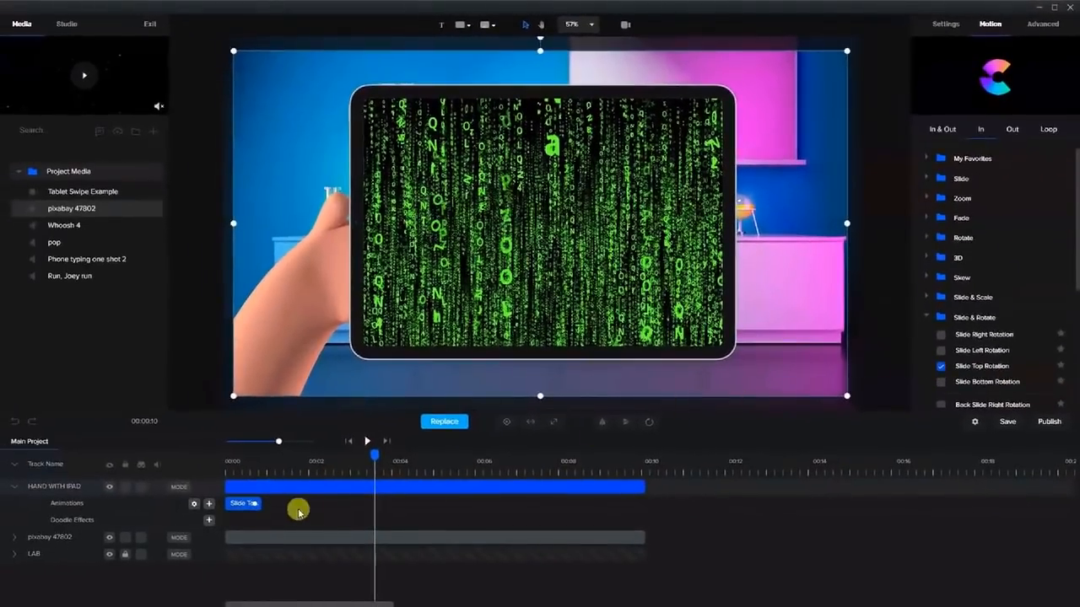
drag(369, 453, 259, 478)
Turn off the fade on the hand's slide animation and rewind to preview.
click(271, 477)
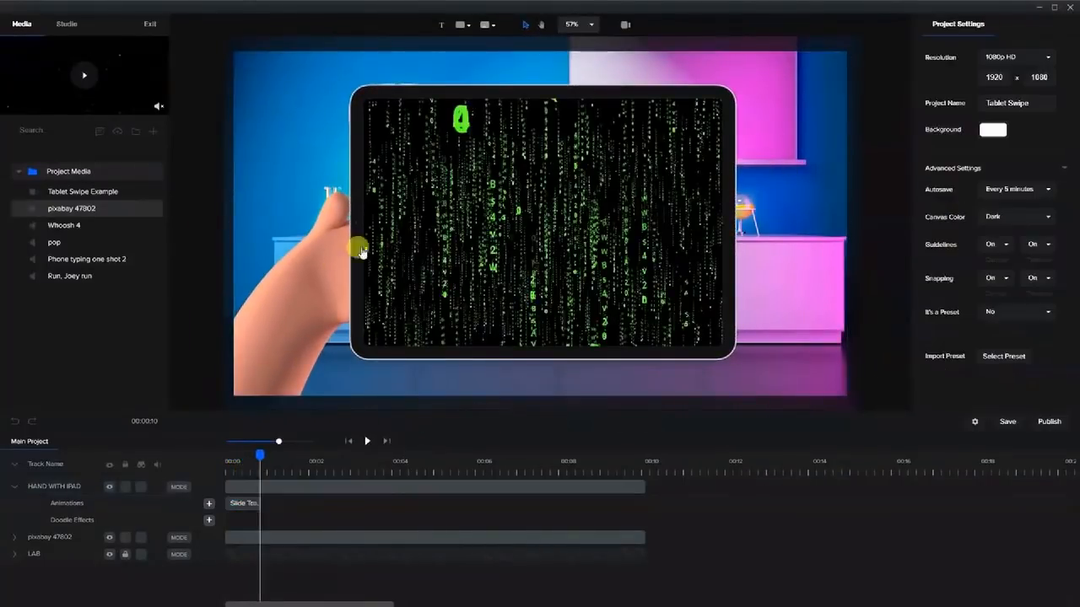
right_click(237, 509)
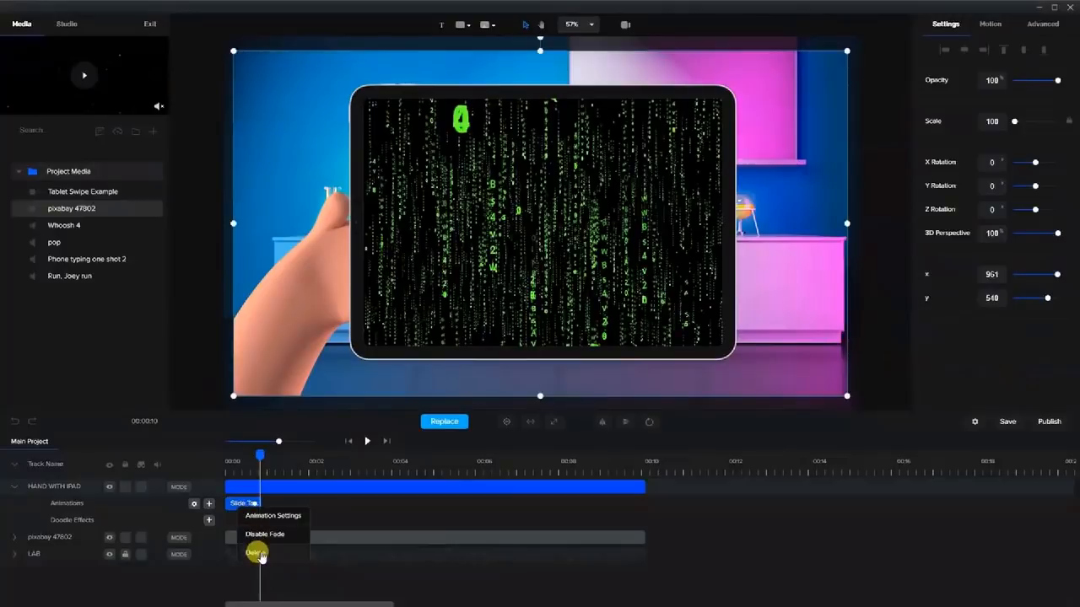
click(263, 535)
drag(258, 455, 237, 471)
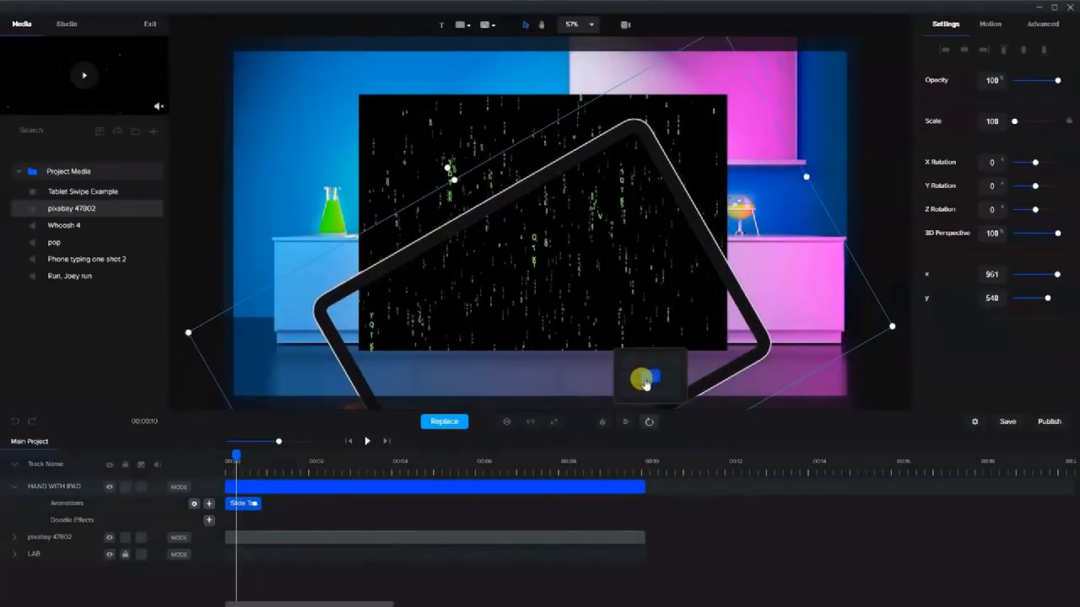
Place the hand layer at x 1, y 1080 and scrub through the slide-in.
click(628, 396)
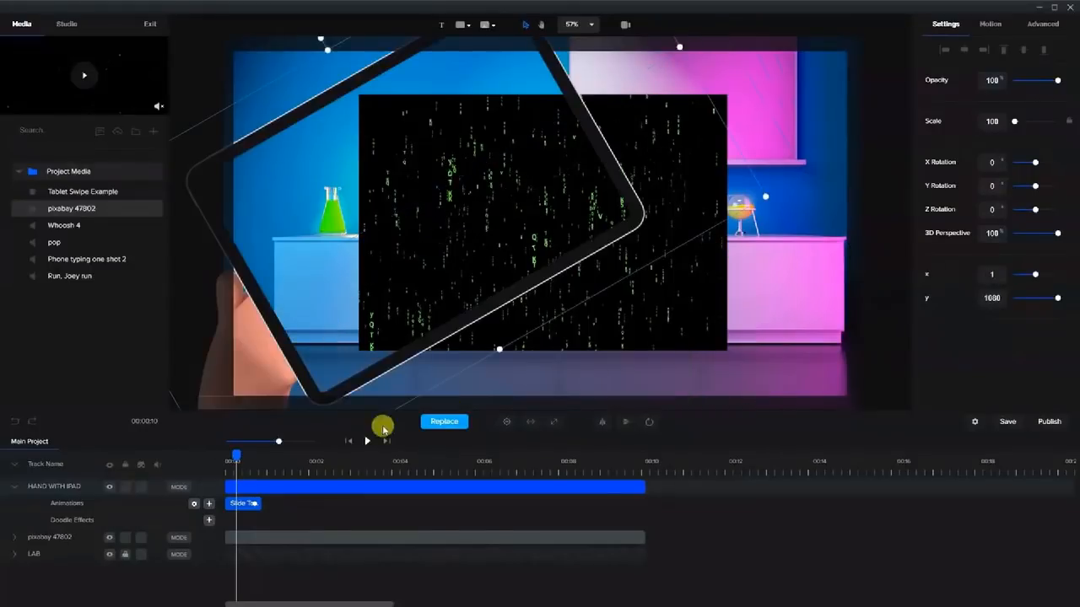
mouse_move(232, 458)
mouse_down()
mouse_move(225, 454)
mouse_move(247, 463)
mouse_up()
click(242, 503)
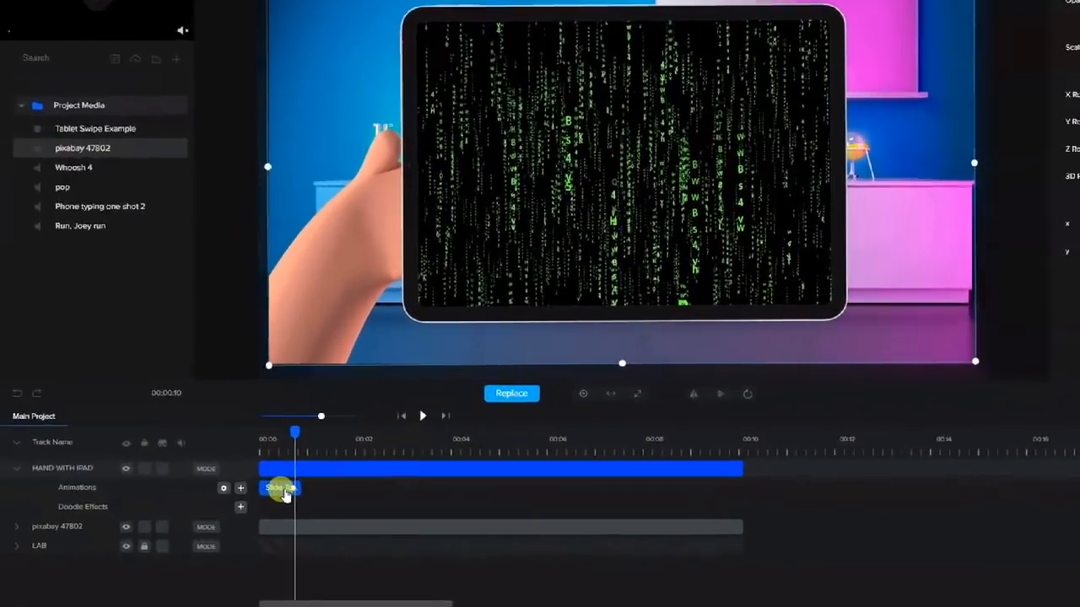
Change the hand slide animation's Starting Angle from -90 to 90 and replay it.
right_click(286, 490)
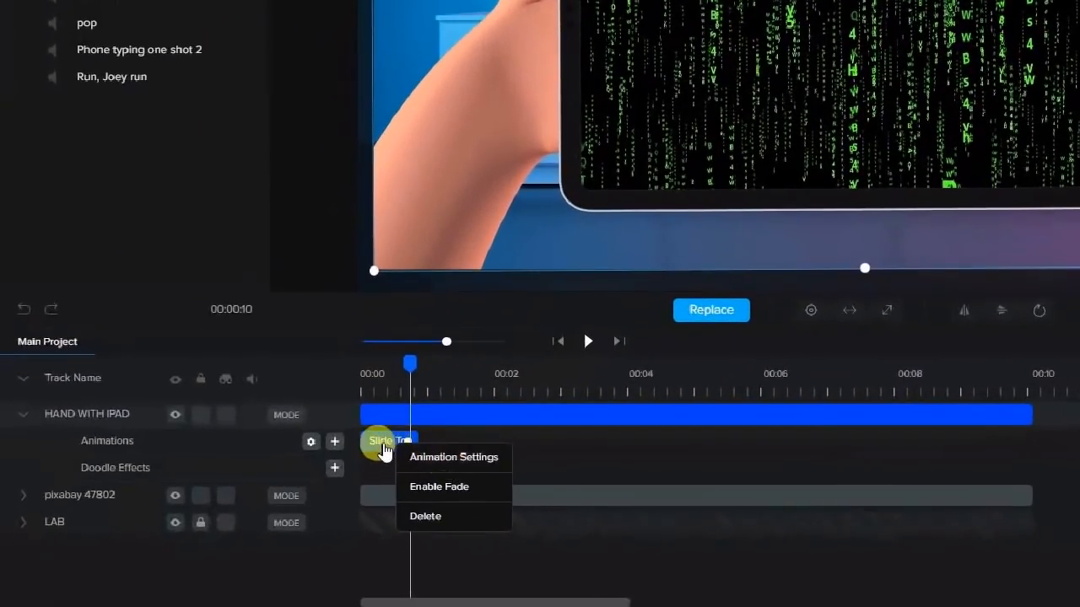
click(413, 458)
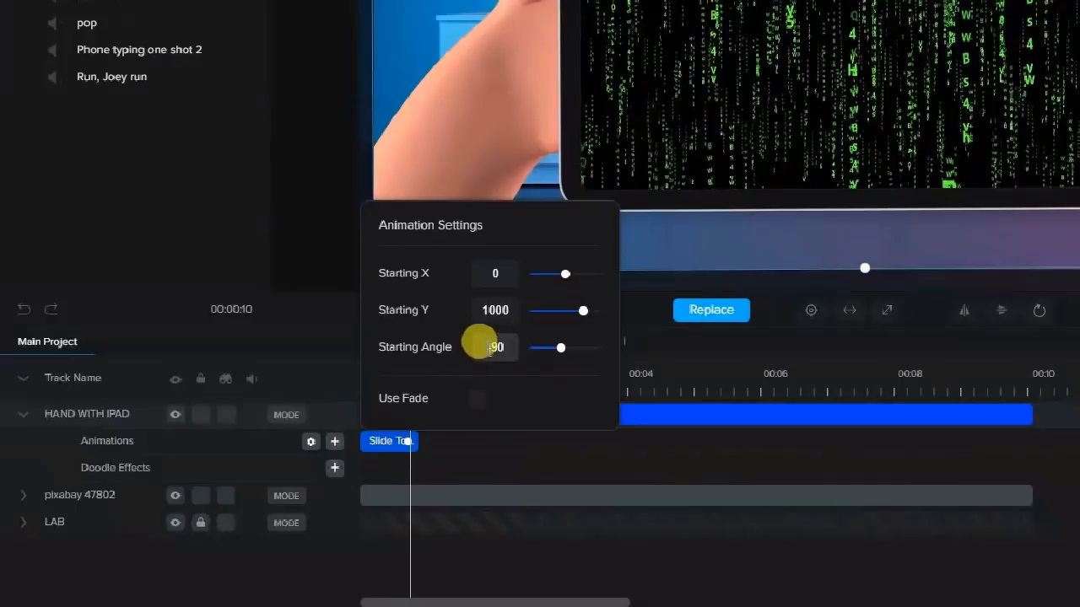
key(BackSpace)
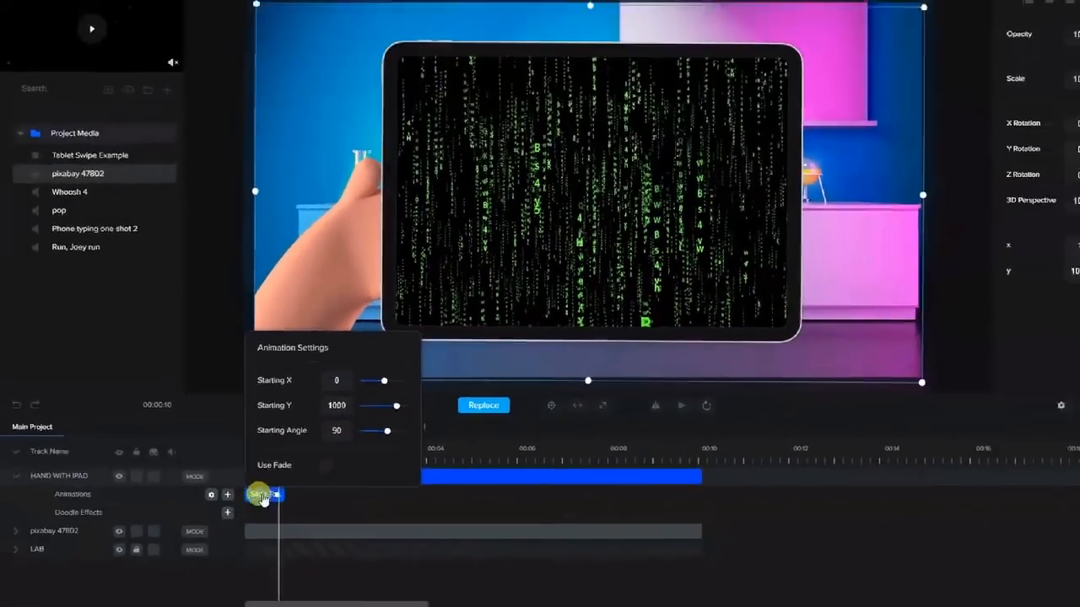
click(387, 442)
mouse_move(247, 458)
mouse_down()
mouse_move(222, 456)
mouse_move(242, 459)
mouse_move(231, 475)
mouse_move(241, 478)
mouse_up()
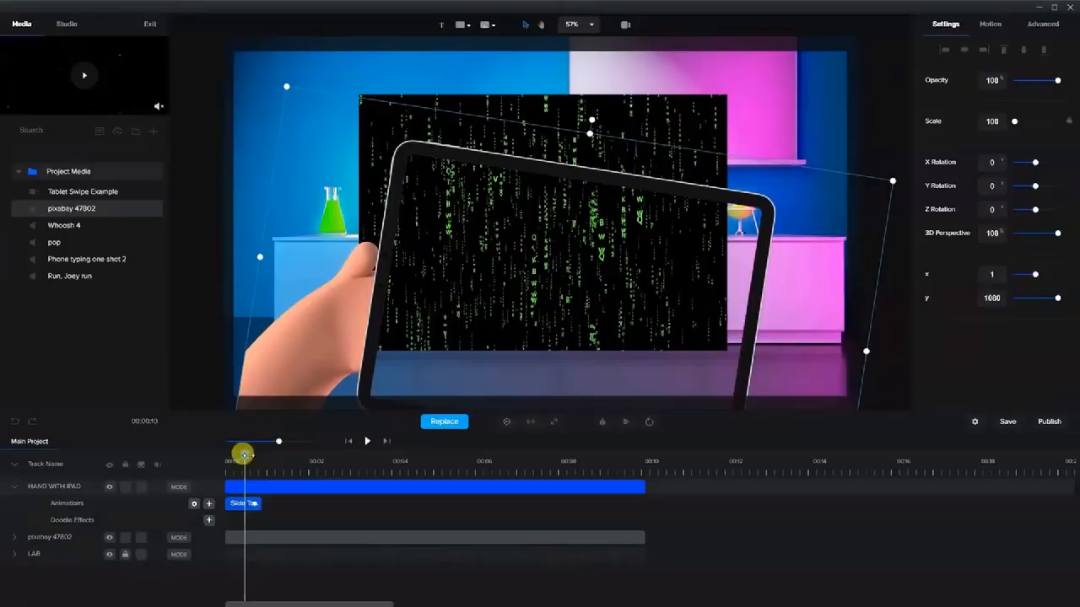
Set the hand slide animation's Starting X to -450 and preview from the start.
right_click(238, 504)
click(256, 511)
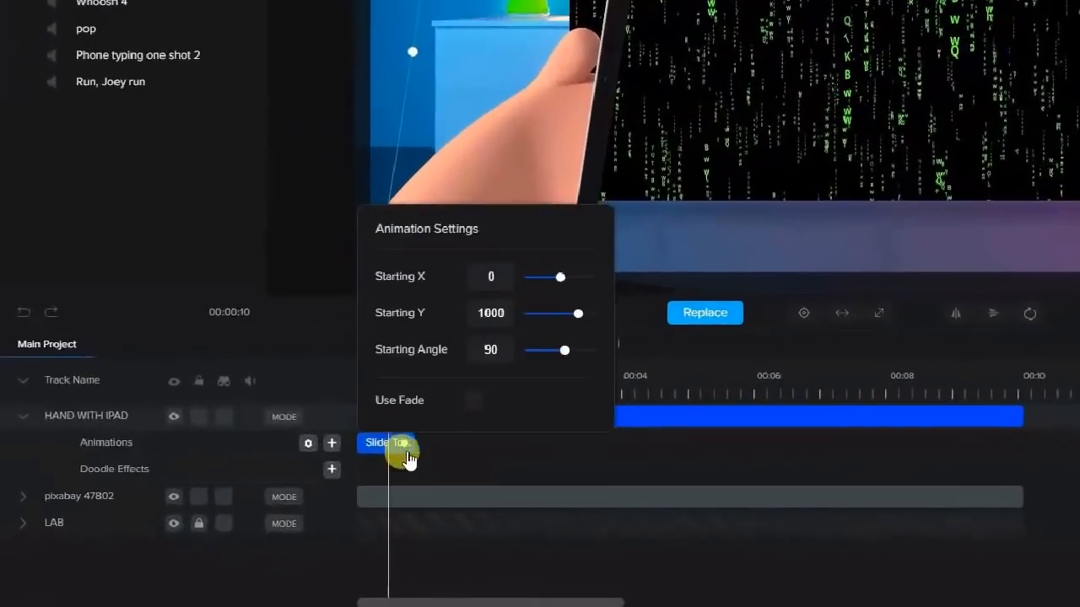
click(491, 273)
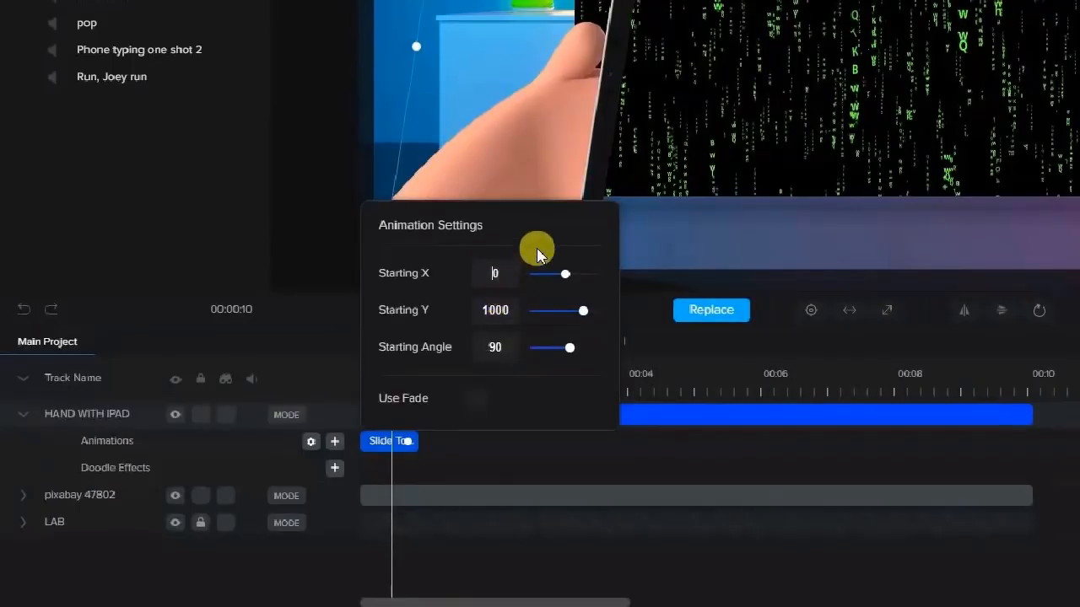
text(-45)
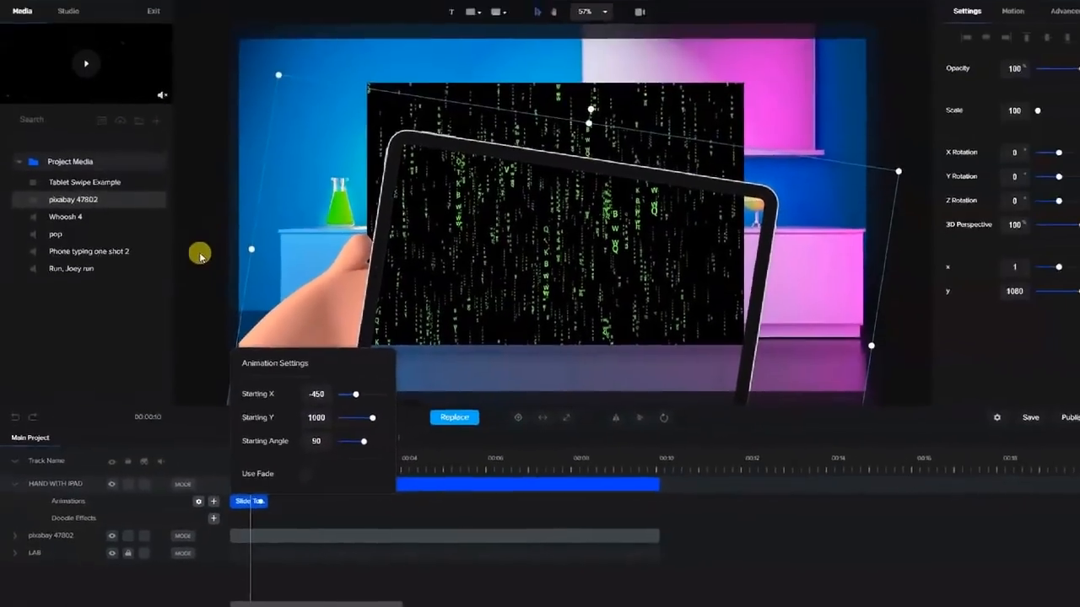
click(200, 270)
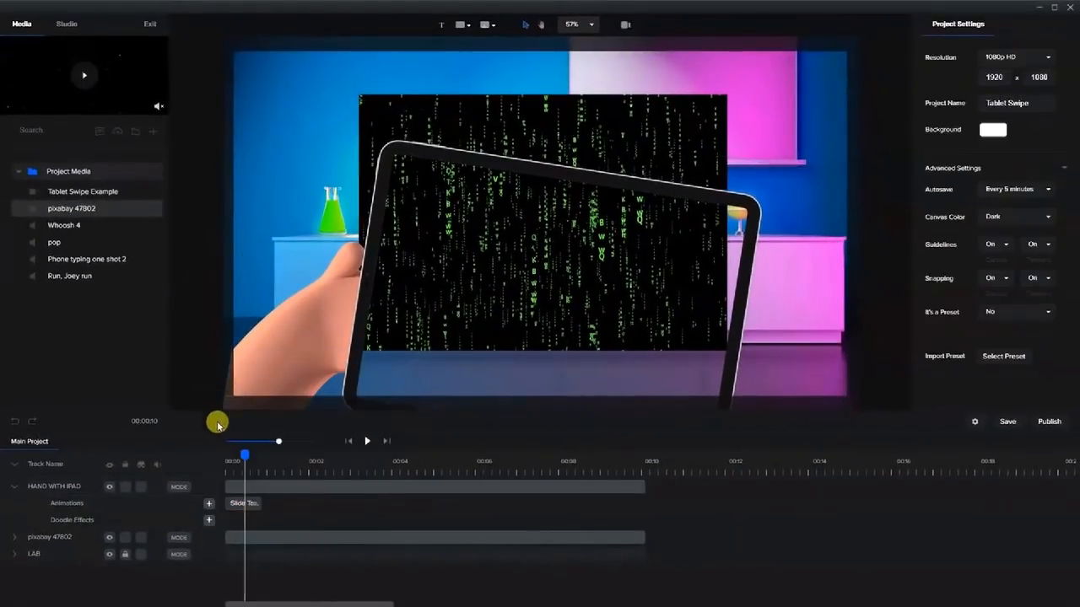
drag(237, 458, 277, 471)
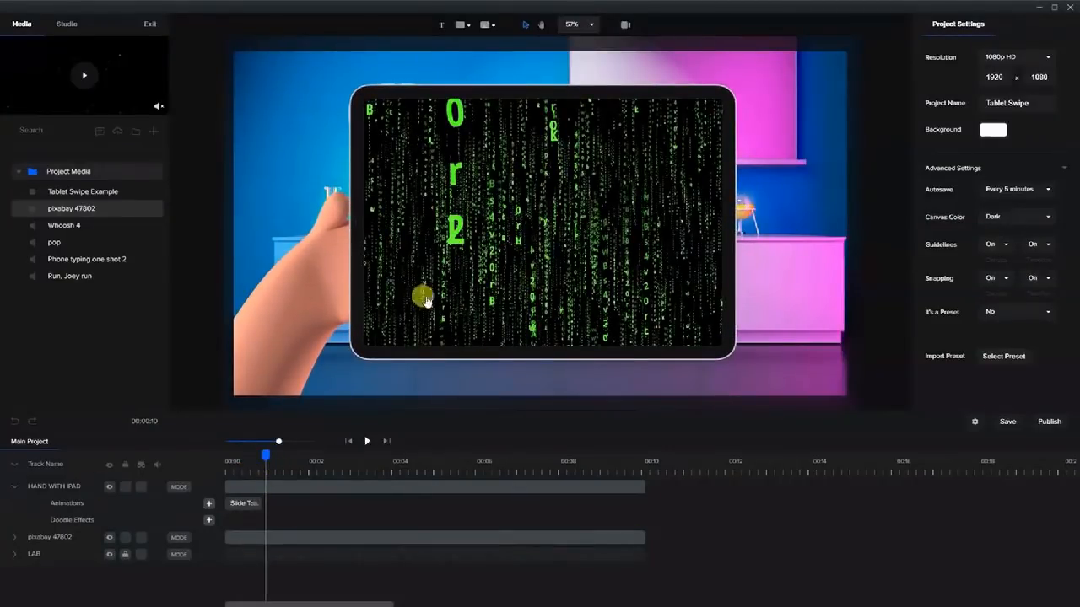
Copy the hand's Slide animation and paste it onto the pixabay 47802 layer.
click(226, 535)
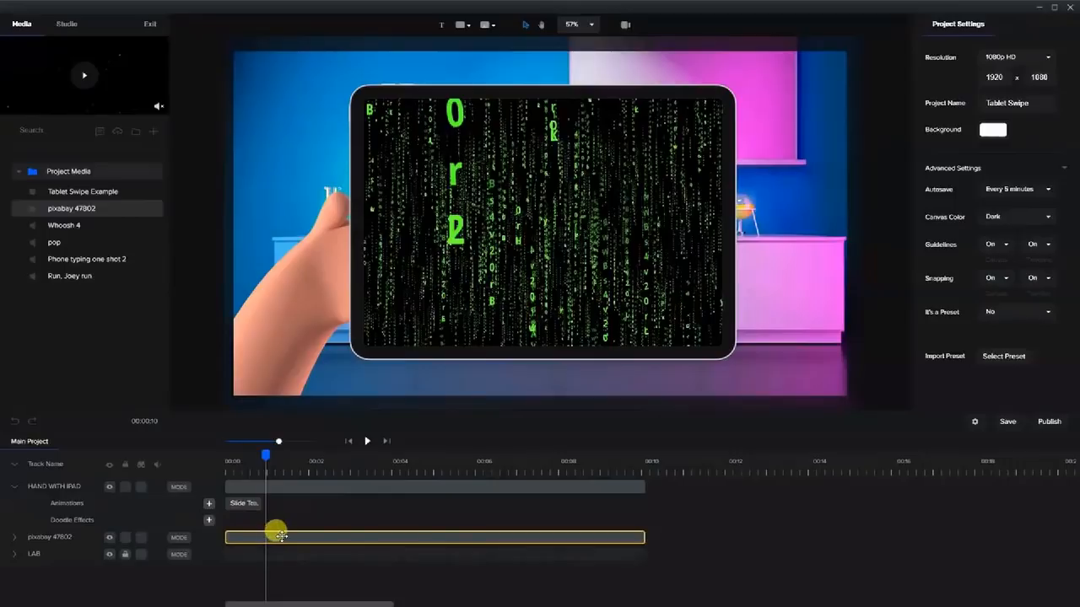
click(281, 536)
click(240, 504)
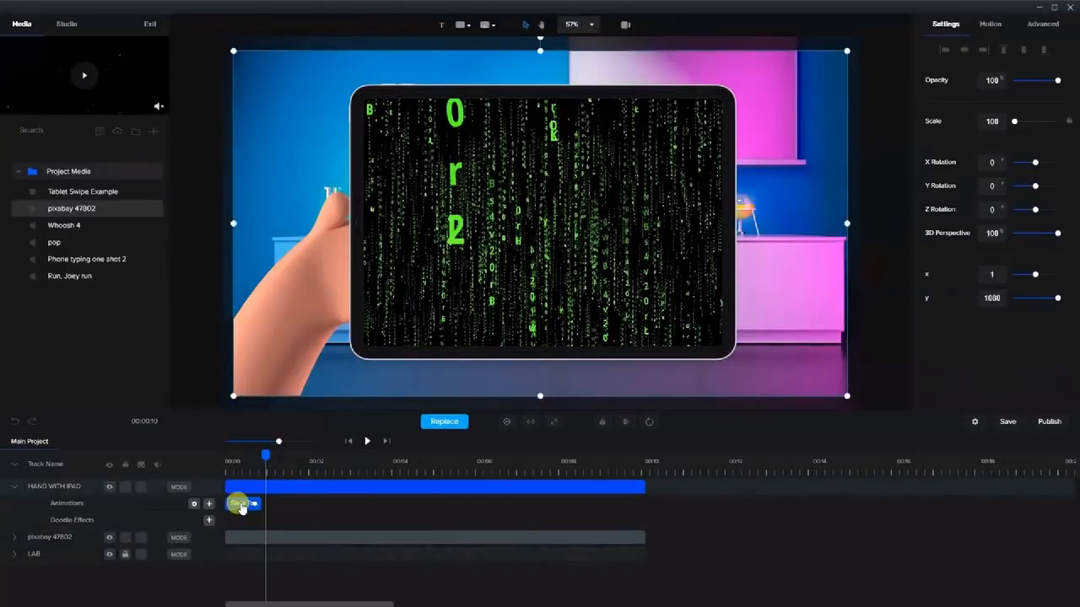
click(244, 534)
key(ctrl+v)
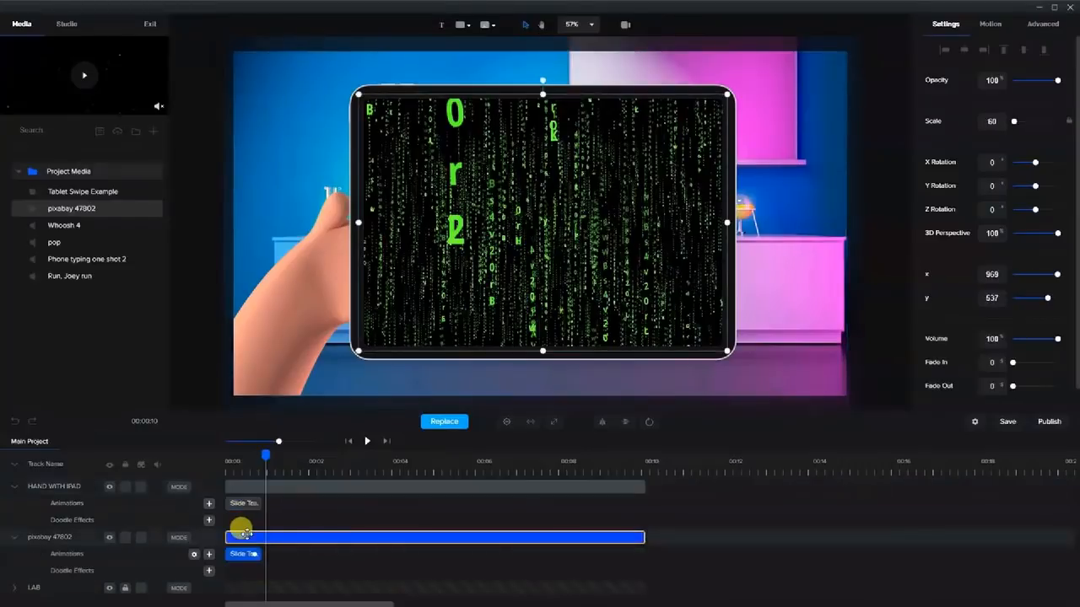
drag(263, 453, 245, 482)
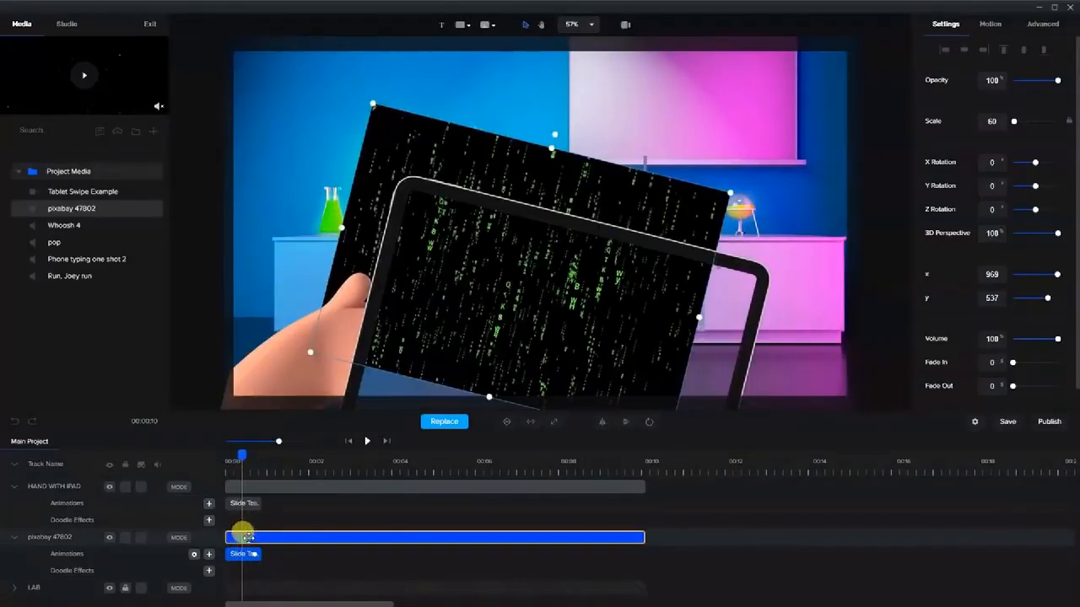
Set a new rotation point for the matrix video and preview the swing-in.
click(649, 424)
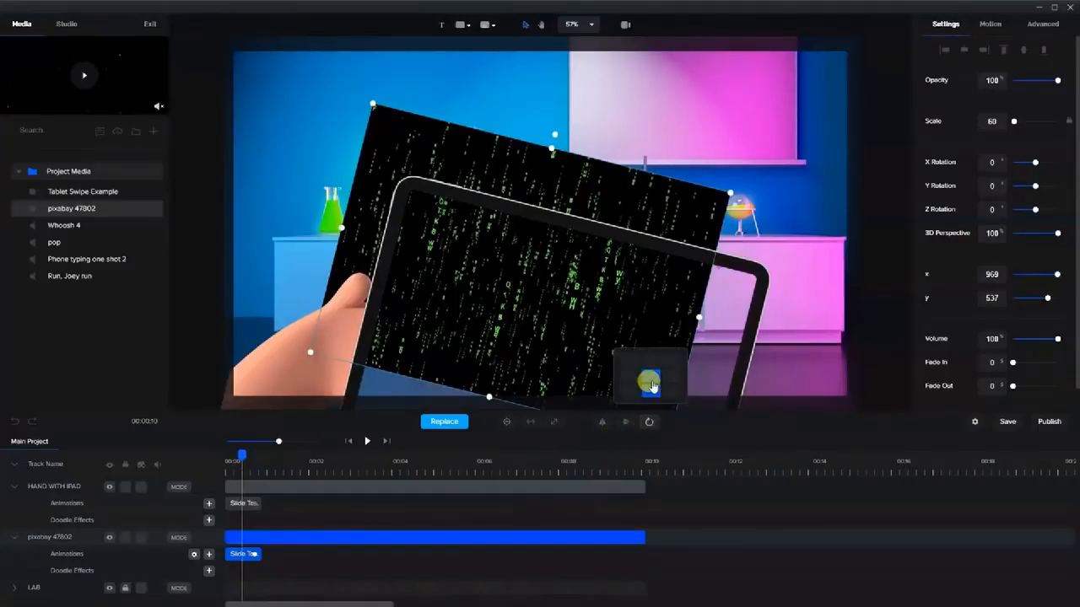
click(631, 395)
click(294, 448)
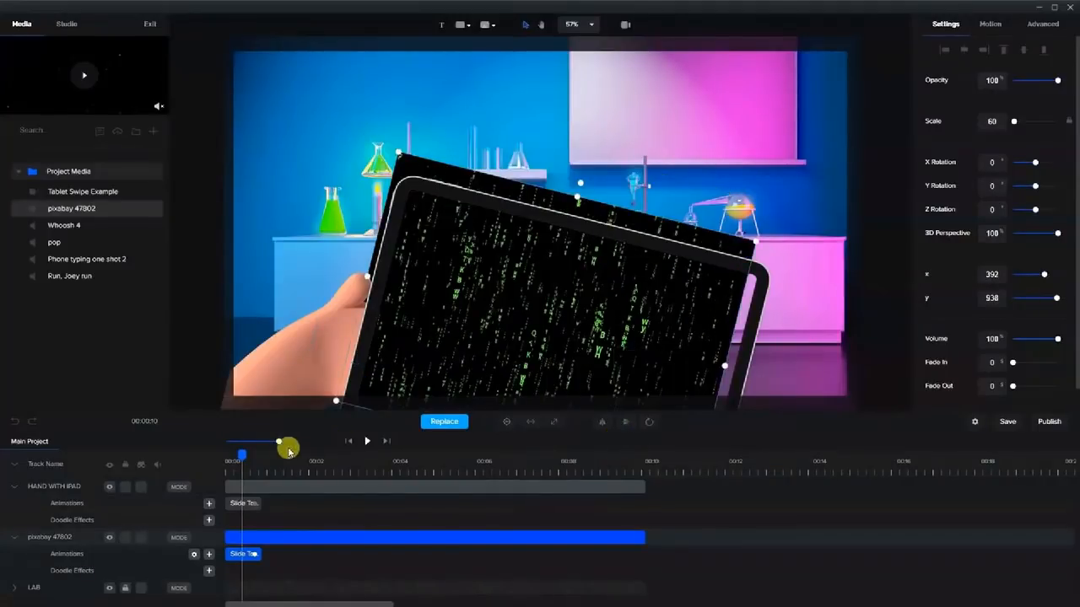
drag(243, 453, 235, 453)
drag(219, 455, 241, 463)
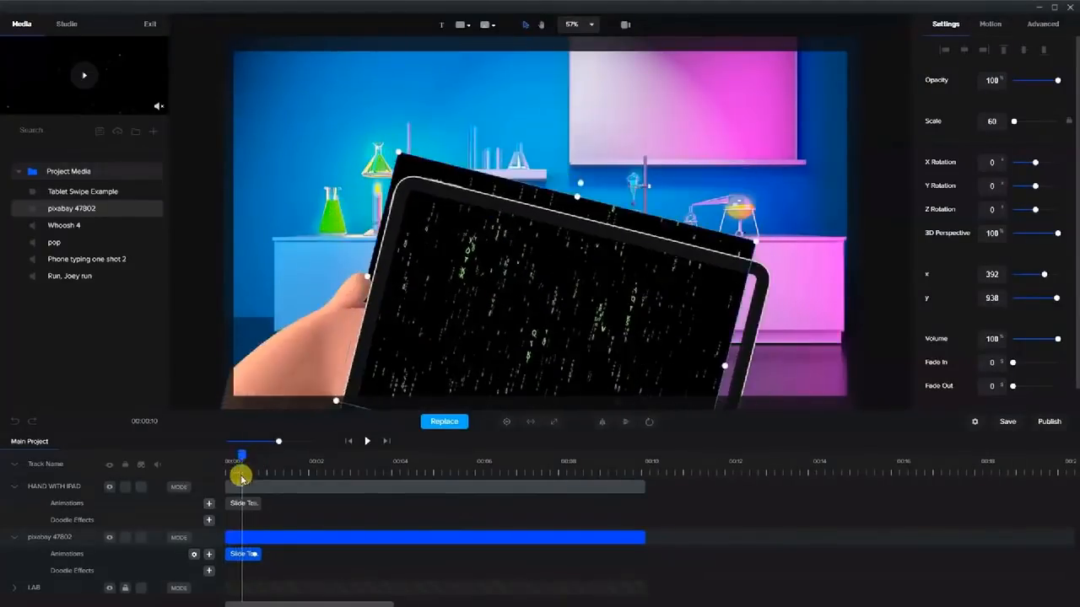
Edit the matrix video animation's Starting X value and replay to check alignment.
right_click(242, 552)
click(268, 512)
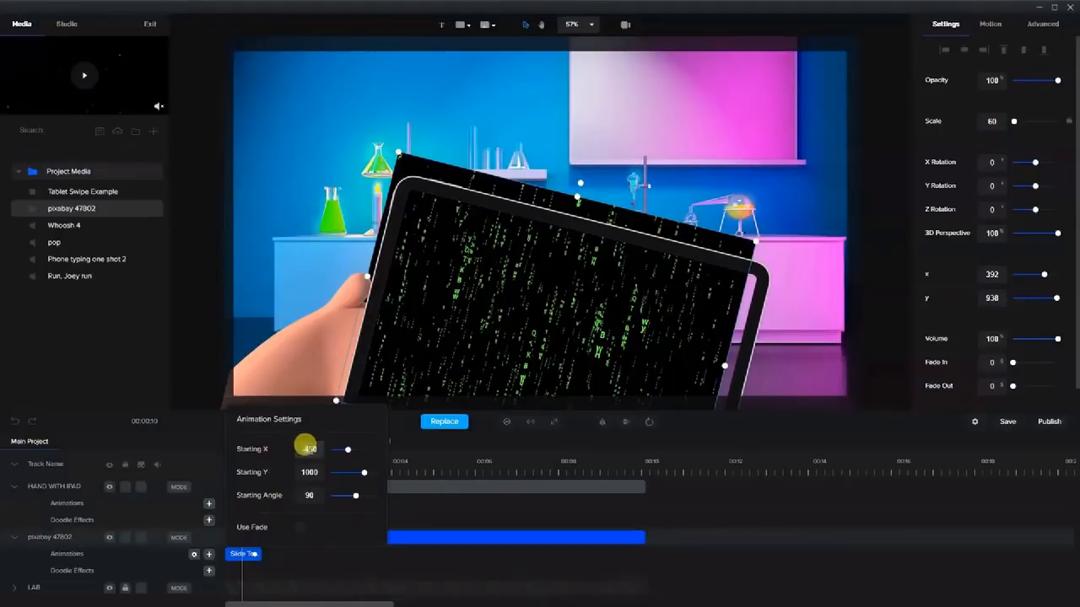
text(3)
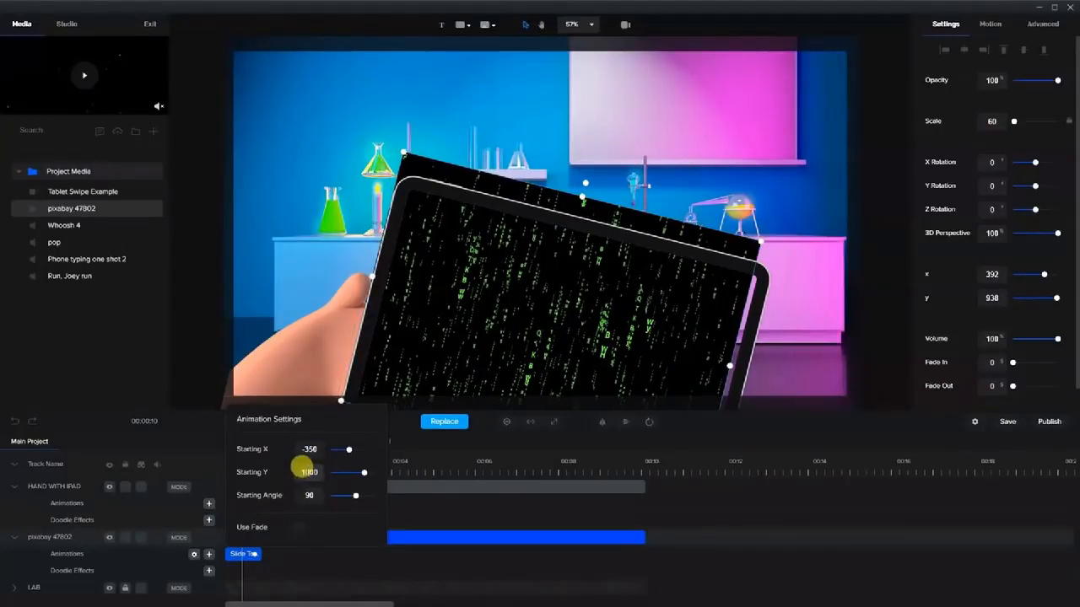
click(311, 448)
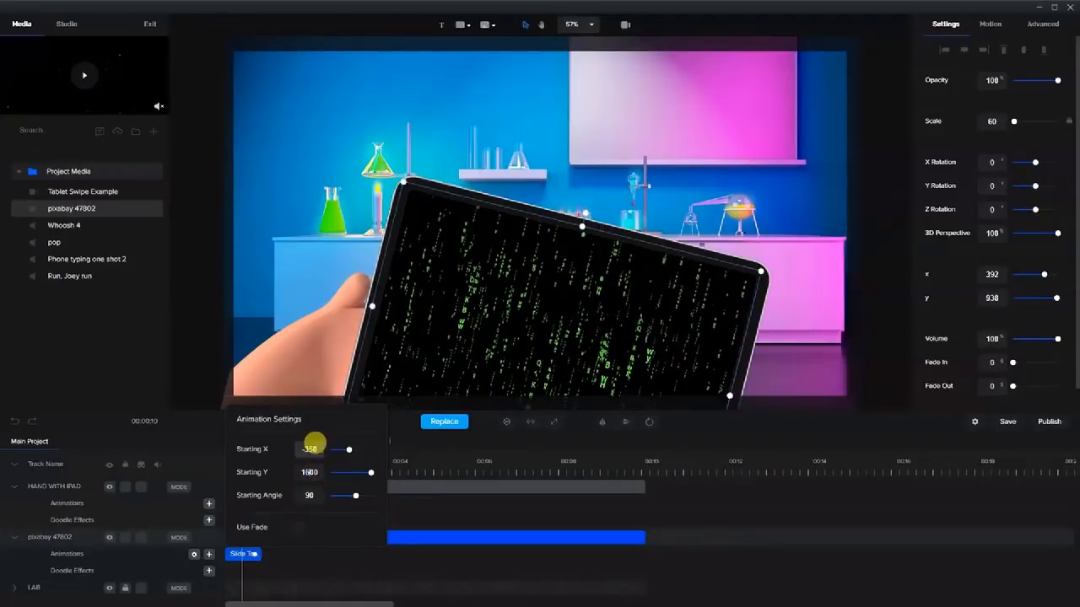
click(390, 563)
mouse_move(241, 456)
mouse_down()
mouse_move(222, 454)
mouse_move(260, 465)
mouse_move(228, 462)
mouse_move(243, 471)
mouse_move(253, 458)
mouse_up()
Try a different Starting X value for the matrix video and compare the slide-in.
right_click(241, 555)
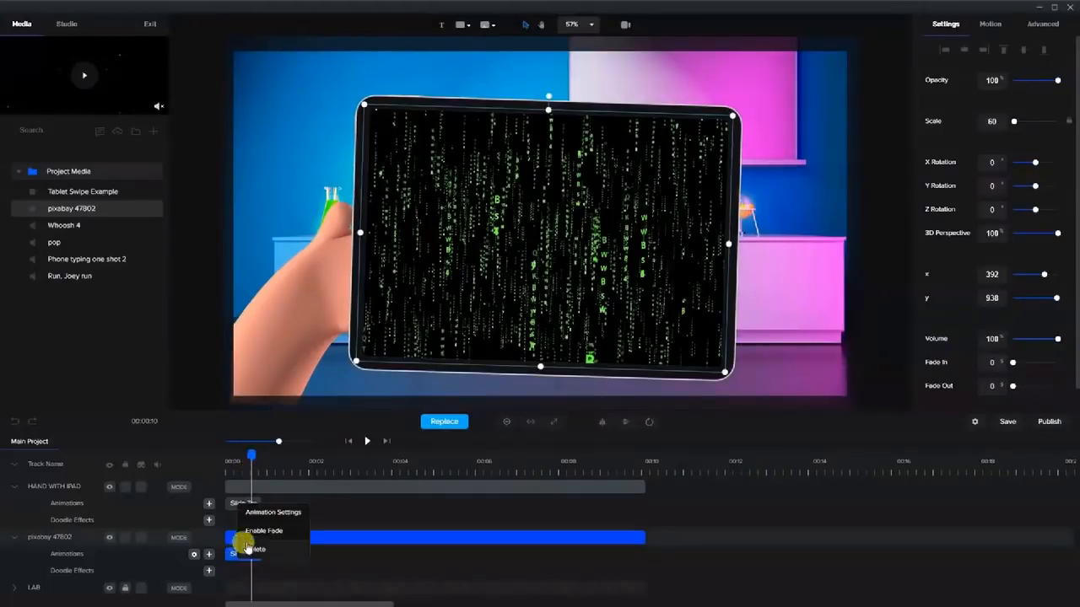
click(255, 512)
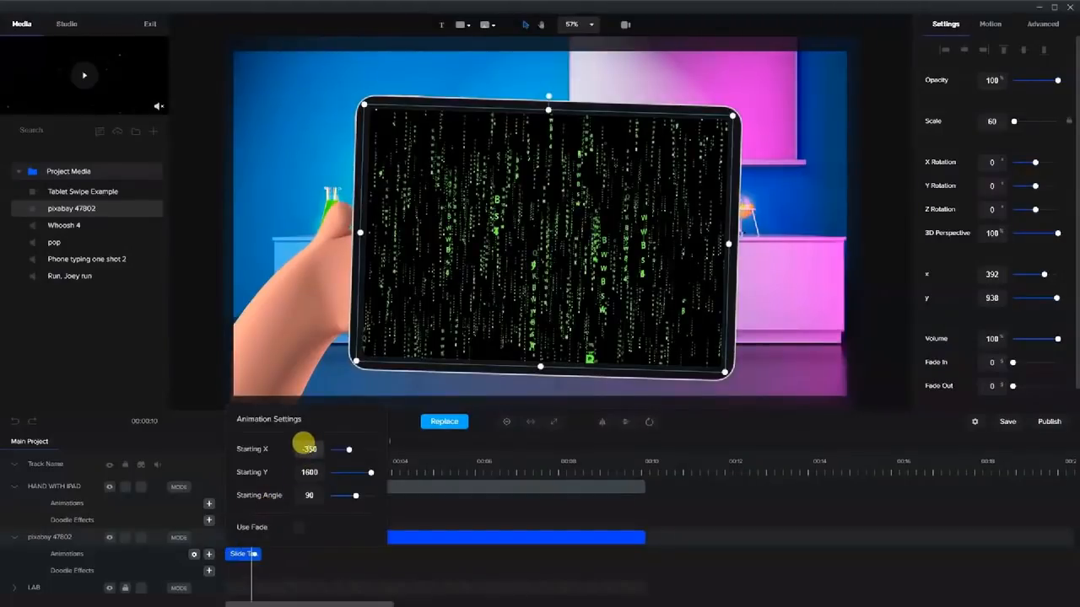
text(4)
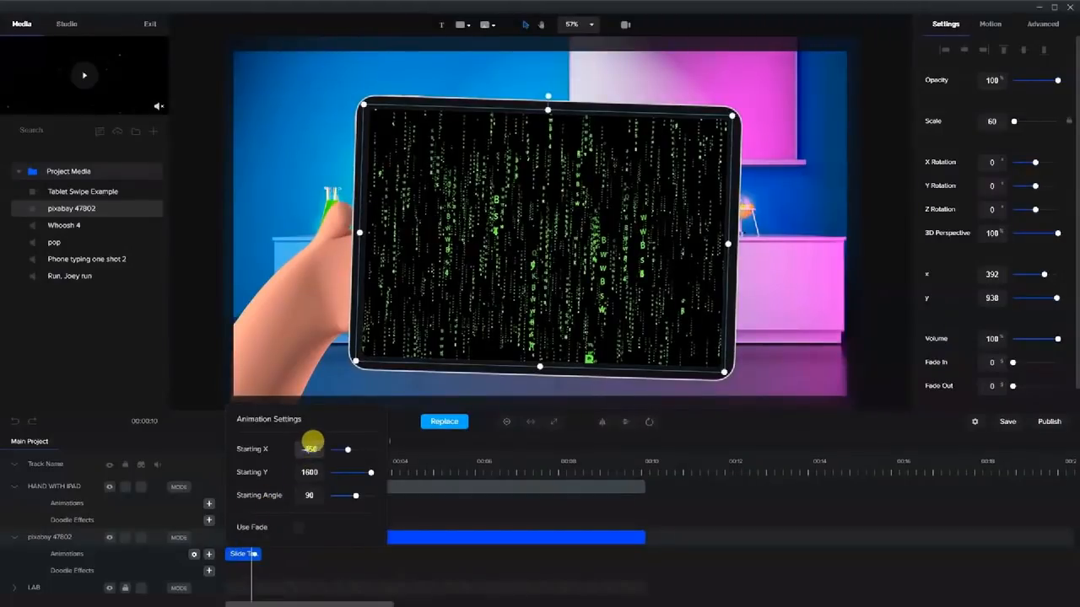
click(297, 574)
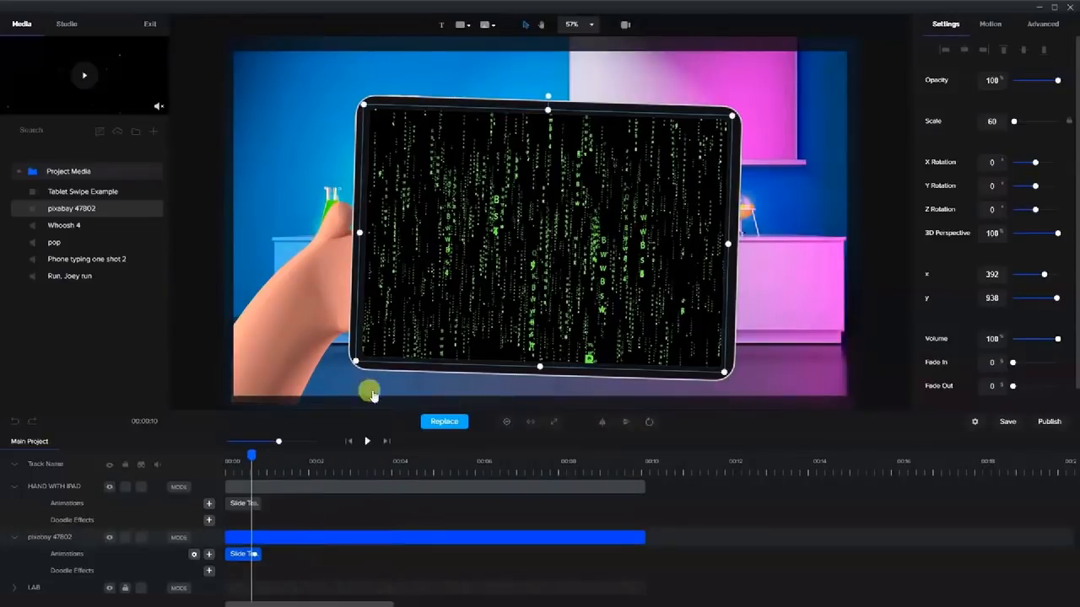
mouse_move(249, 455)
mouse_down()
mouse_move(225, 448)
mouse_move(241, 458)
mouse_up()
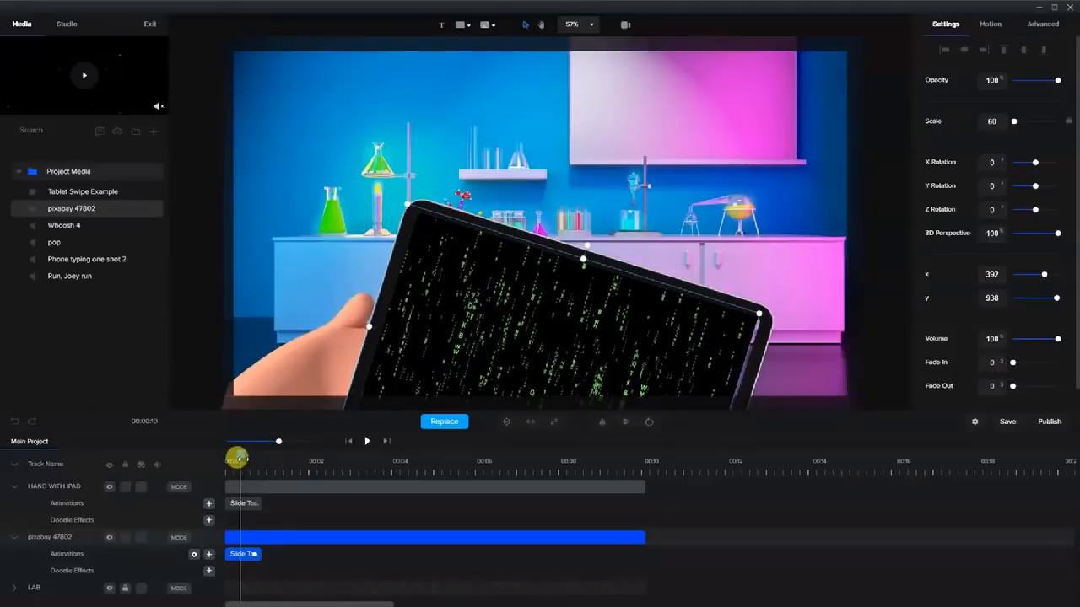
Set the matrix video's slide Starting X to -350 and preview from the start.
click(756, 342)
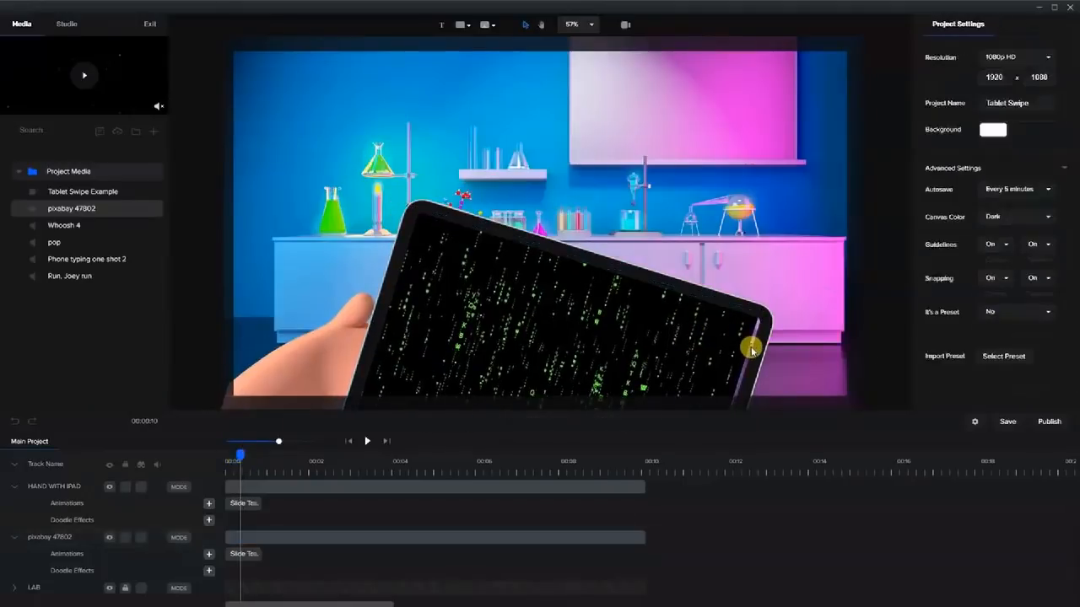
click(885, 228)
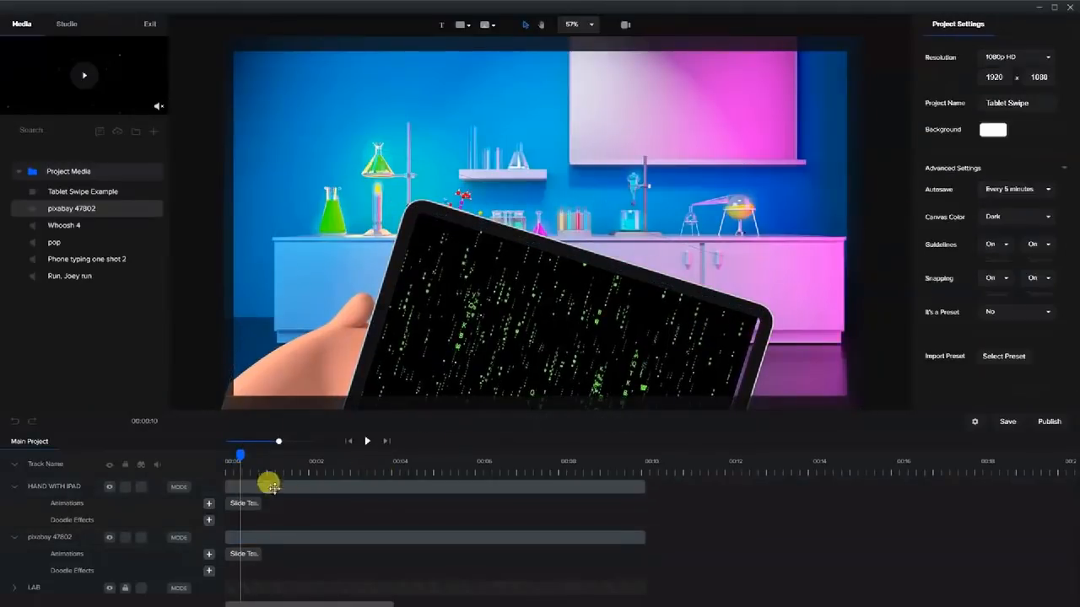
click(241, 555)
right_click(245, 555)
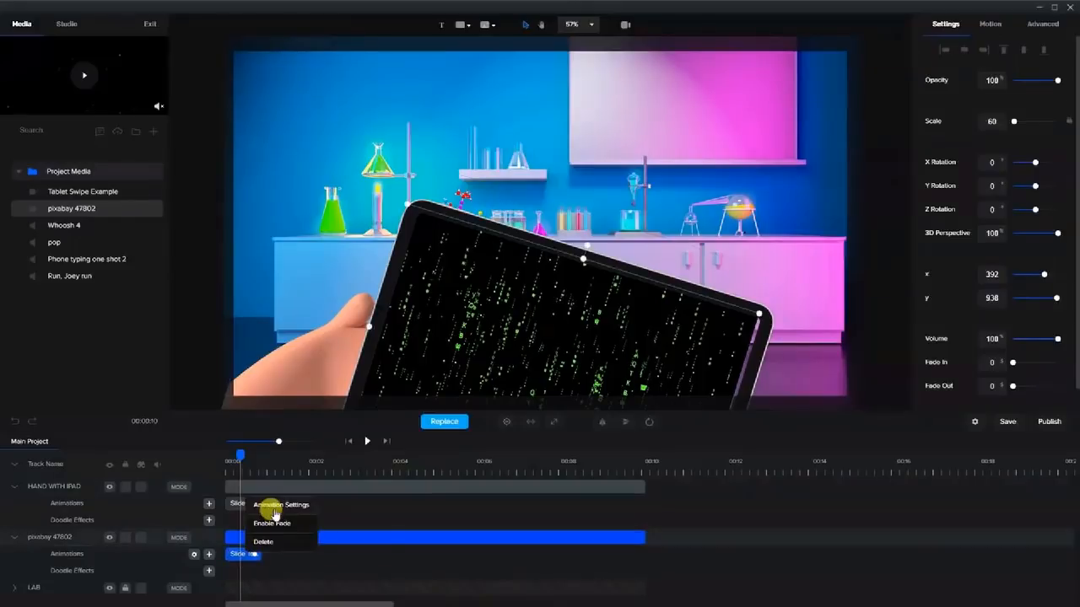
click(273, 508)
click(305, 448)
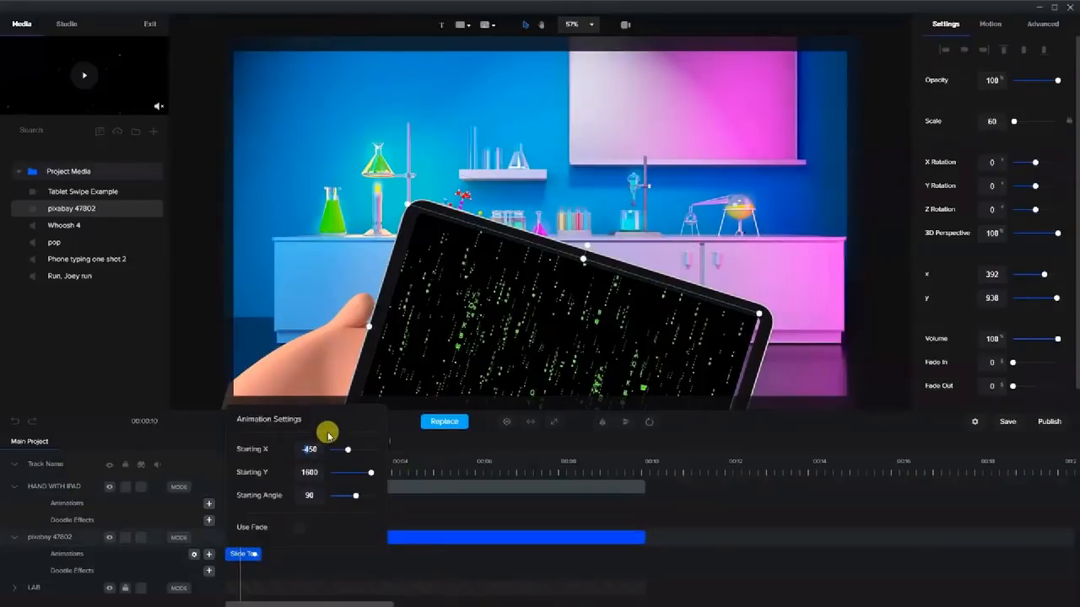
text(3)
click(276, 565)
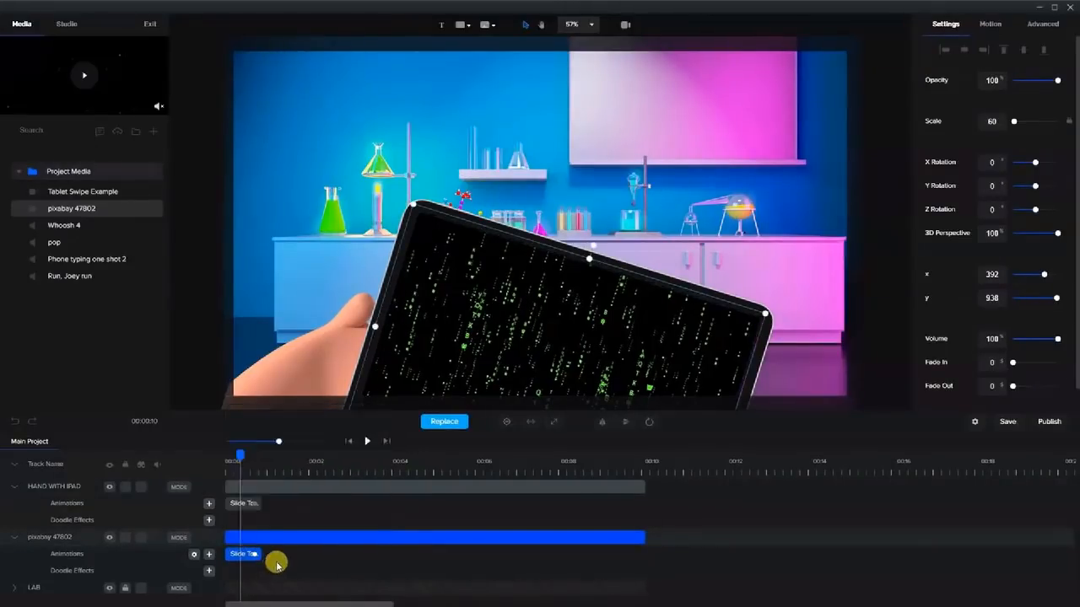
drag(233, 456, 288, 477)
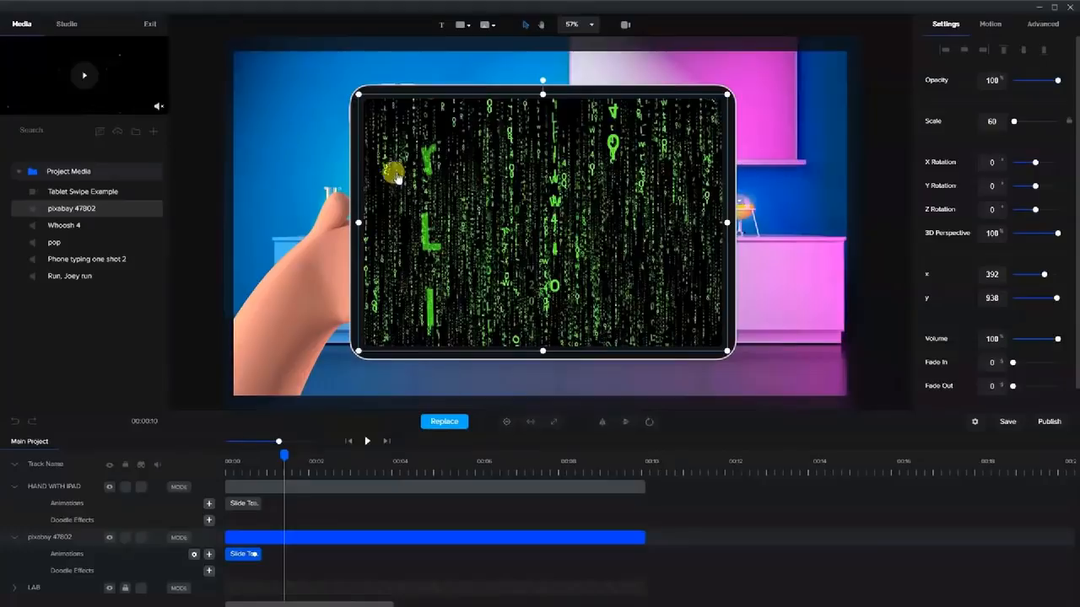
Insert a rectangle shape and resize it to cover the tablet screen.
click(459, 25)
click(422, 88)
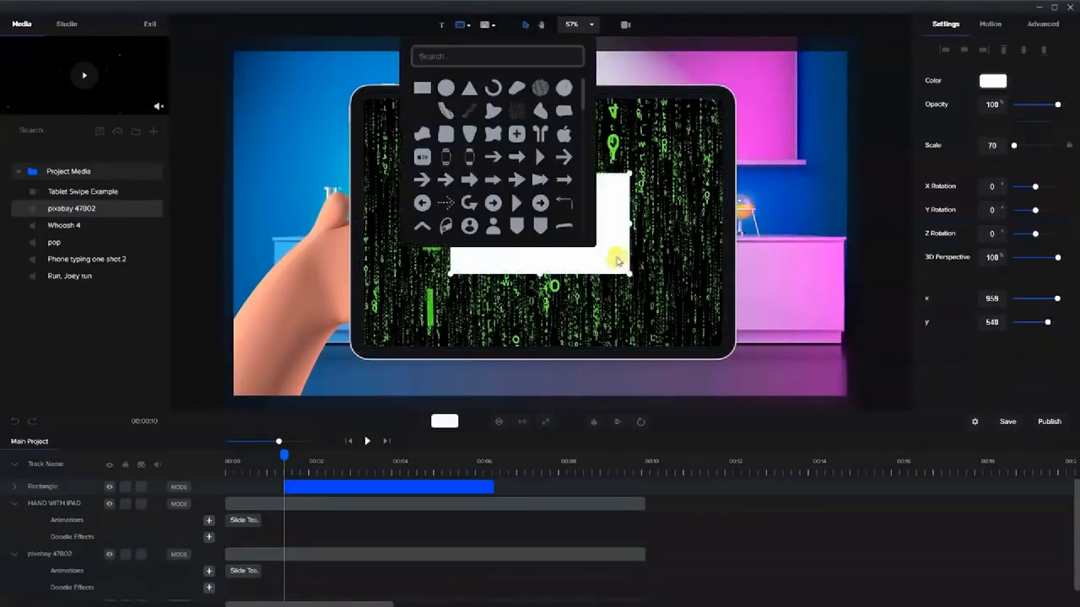
click(535, 263)
drag(526, 228, 437, 148)
drag(538, 145, 723, 157)
drag(538, 194, 536, 352)
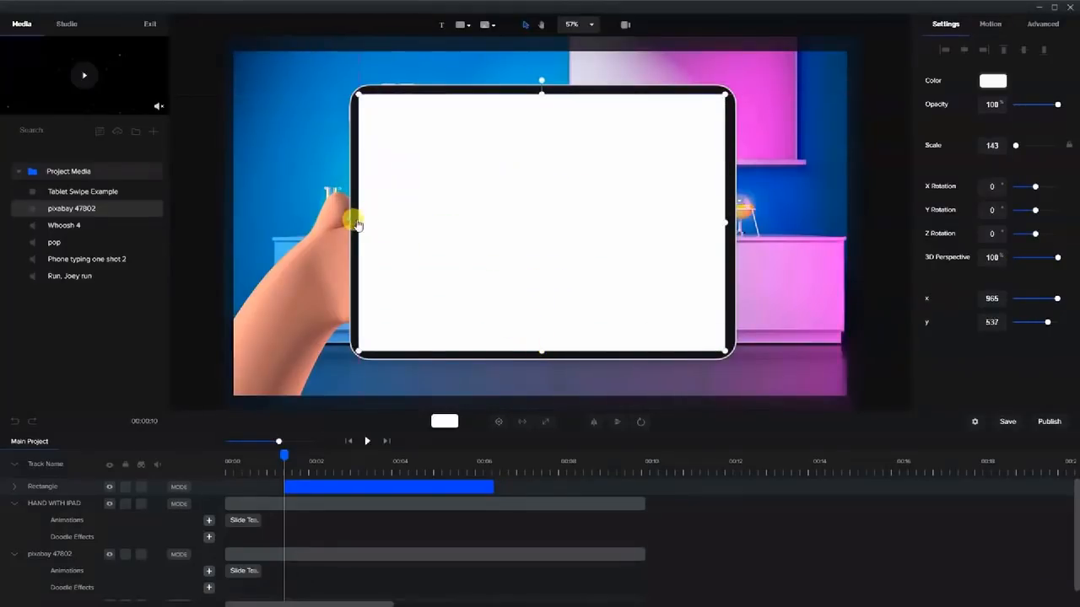
drag(354, 223, 349, 224)
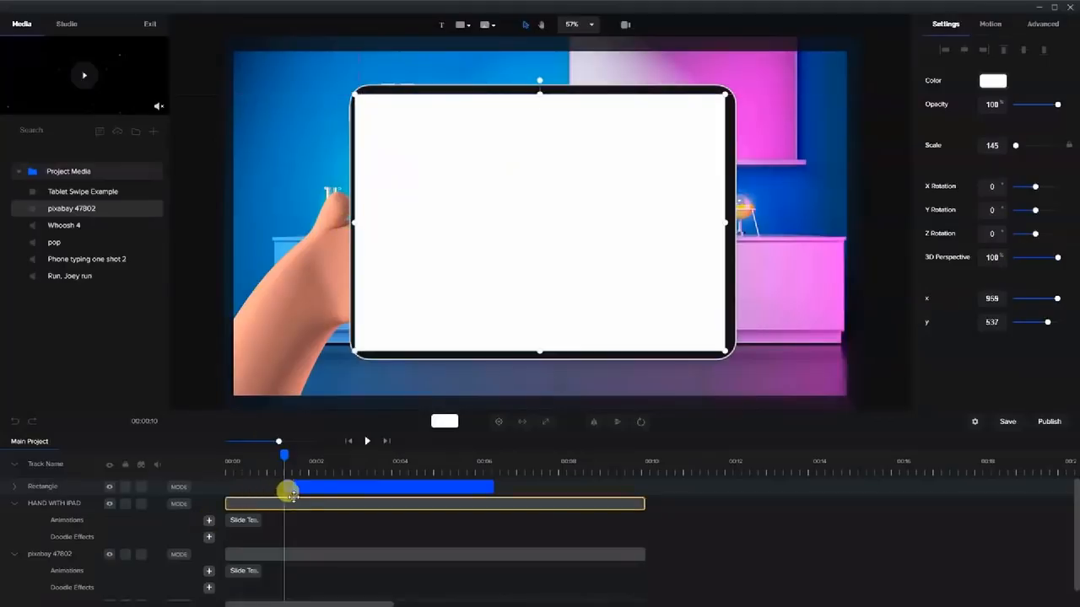
Stretch the rectangle clip over 00:00–00:10 and rename its track VIDEO MASK.
drag(295, 487, 238, 487)
drag(432, 487, 641, 495)
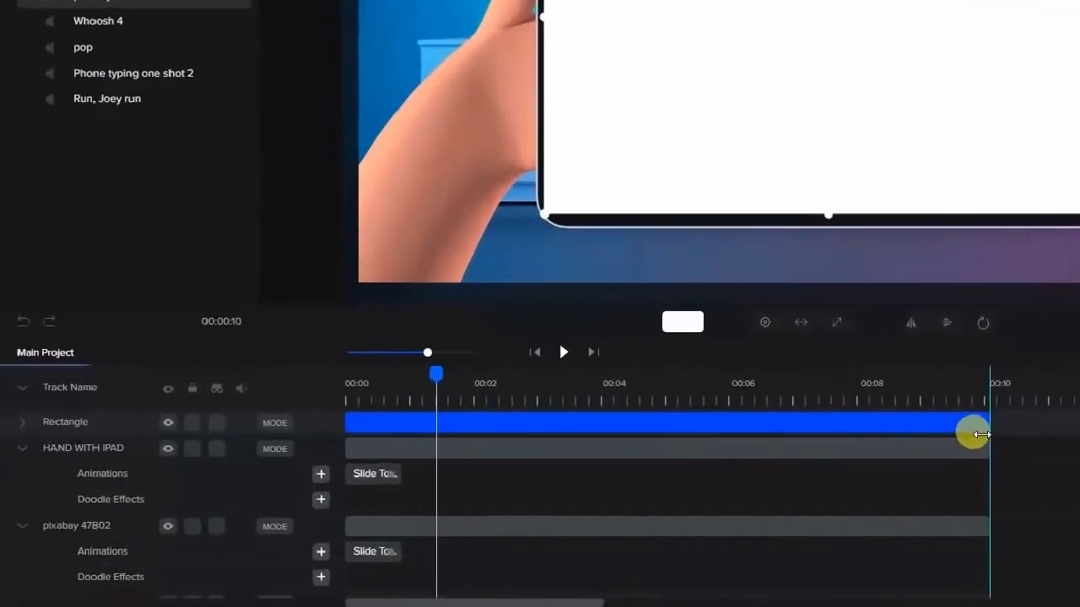
double_click(84, 422)
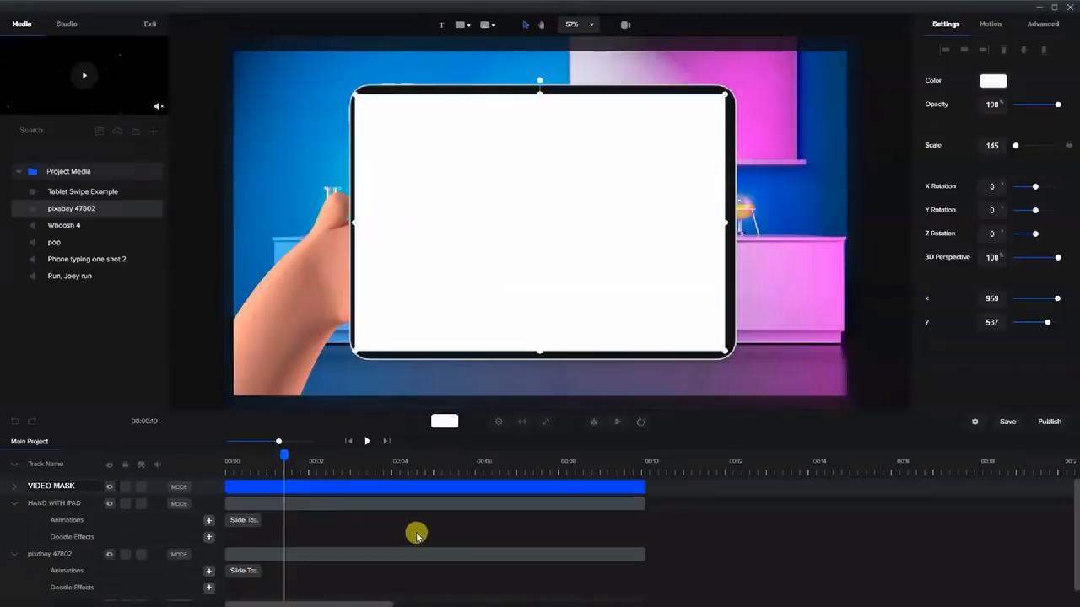
Inspect the VIDEO MASK and HAND WITH IPAD clips and the VIDEO MASK track rows.
click(438, 487)
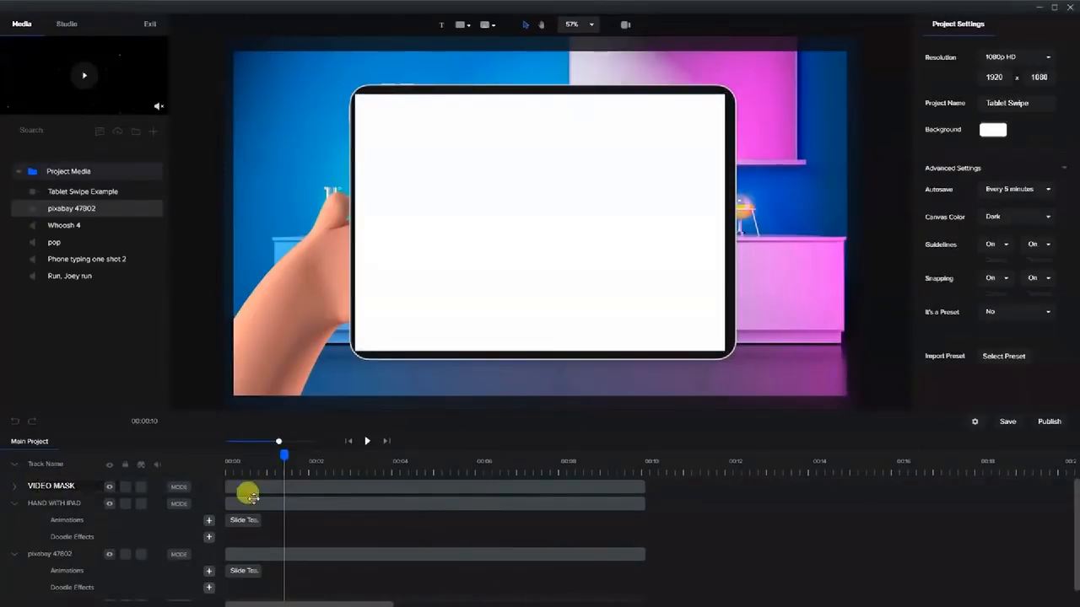
click(269, 486)
click(260, 503)
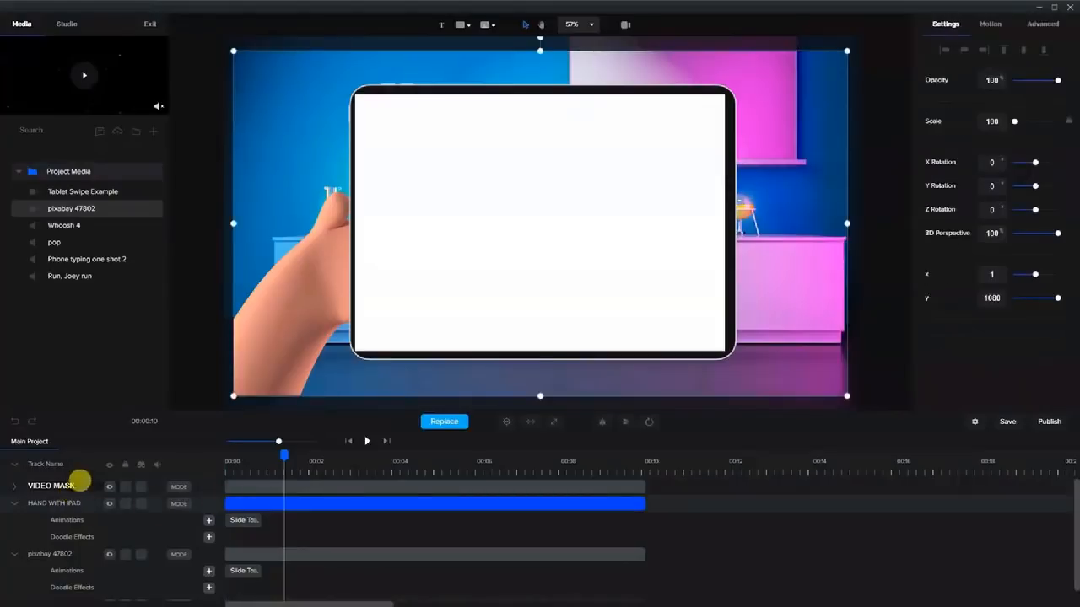
double_click(77, 481)
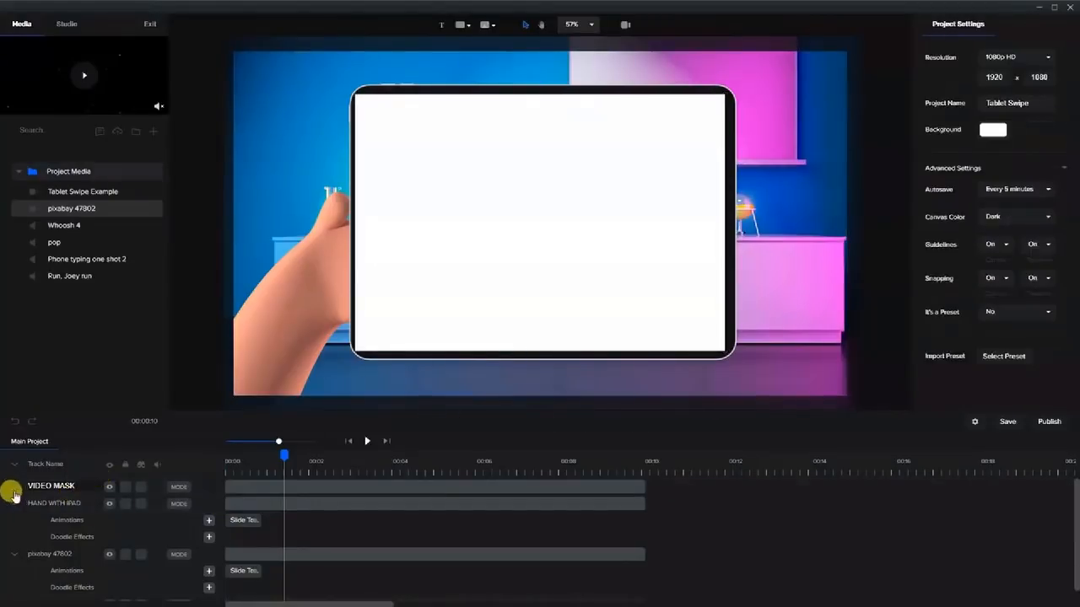
click(13, 489)
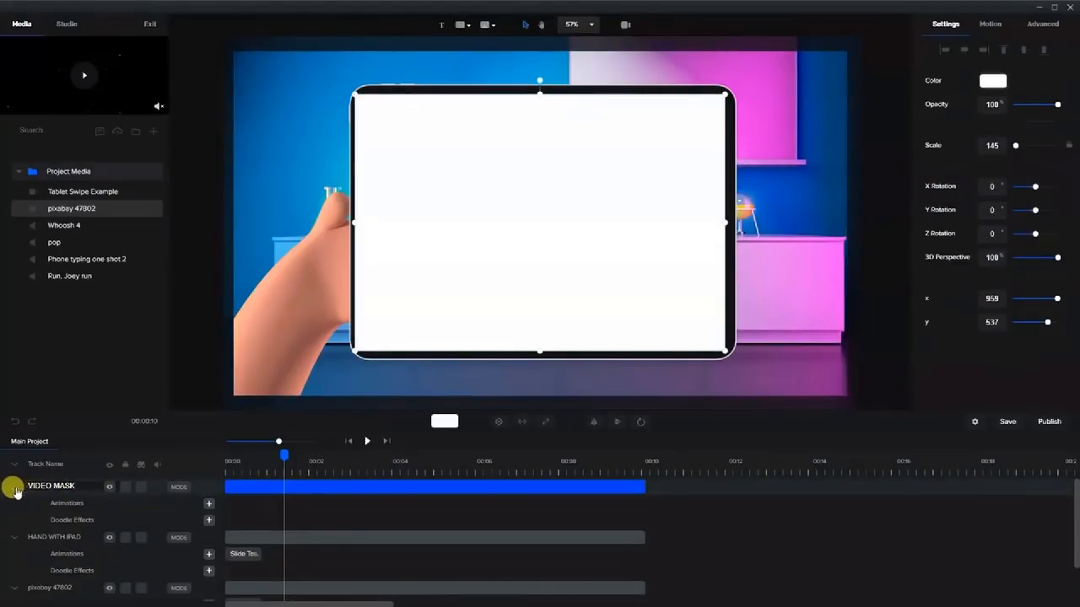
click(14, 488)
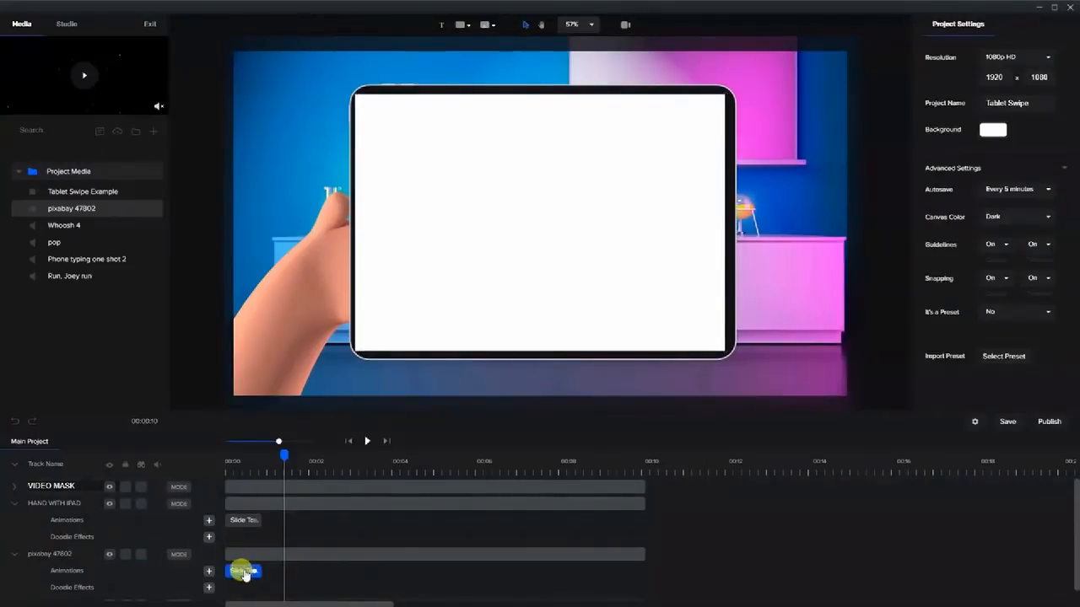
Mask the pixabay 47802 clip with VIDEO MASK and rewind to preview the tablet slide-in.
right_click(252, 555)
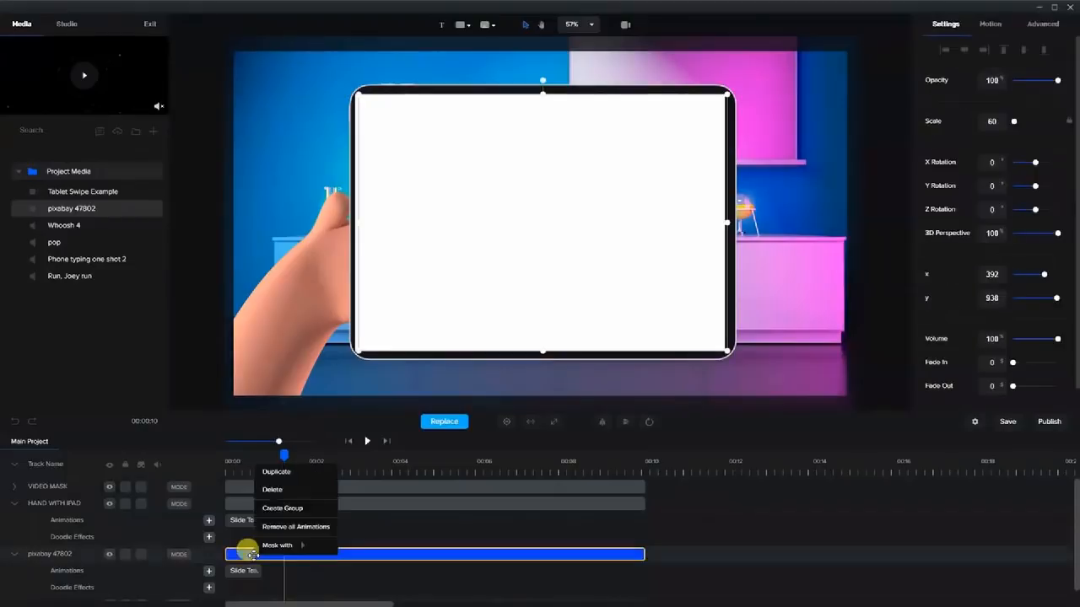
mouse_move(275, 546)
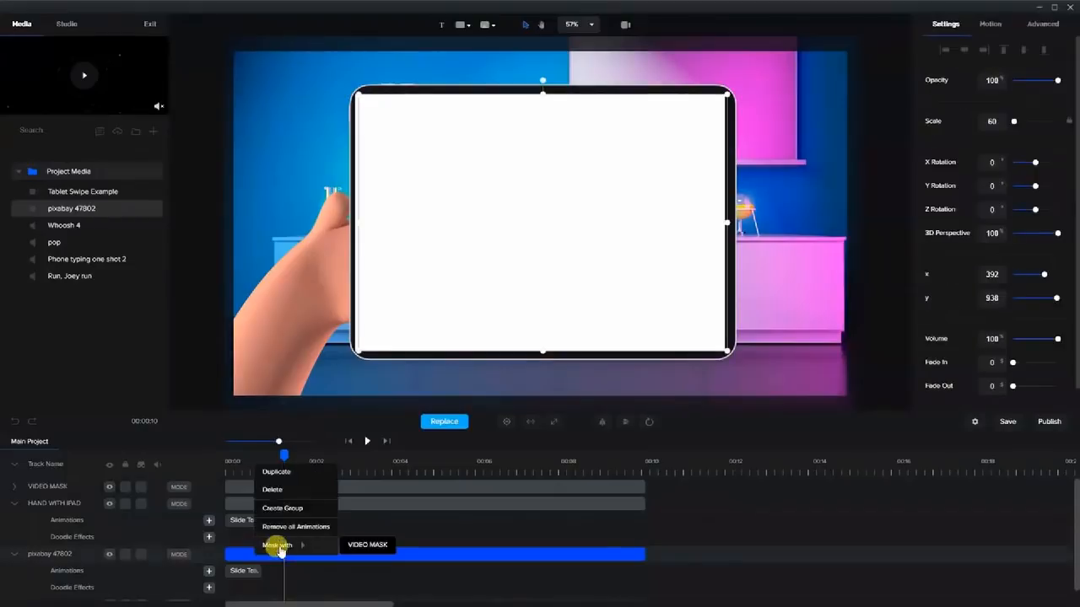
click(359, 548)
drag(278, 455, 253, 465)
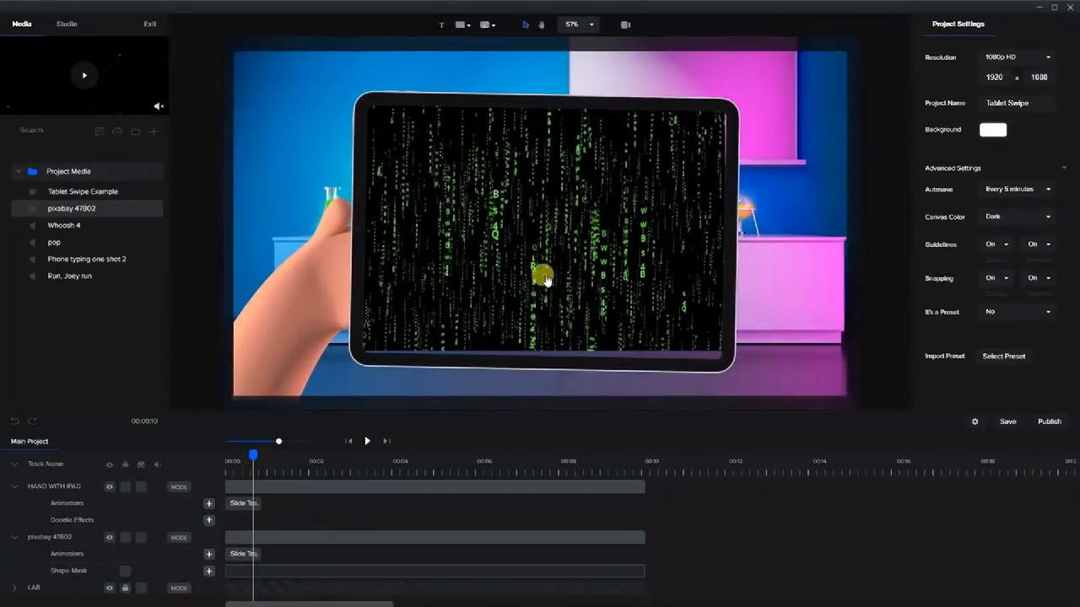
Add a Slide animation to the pixabay 47802 Shape Mask row.
mouse_move(249, 451)
mouse_down()
mouse_move(231, 448)
mouse_move(263, 454)
mouse_up()
click(250, 553)
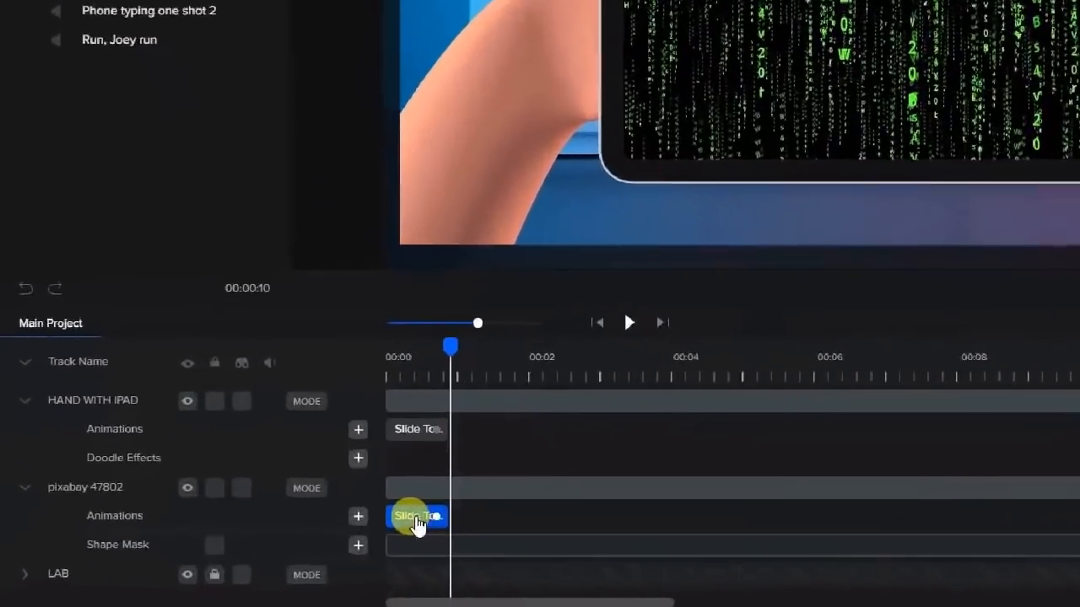
click(243, 555)
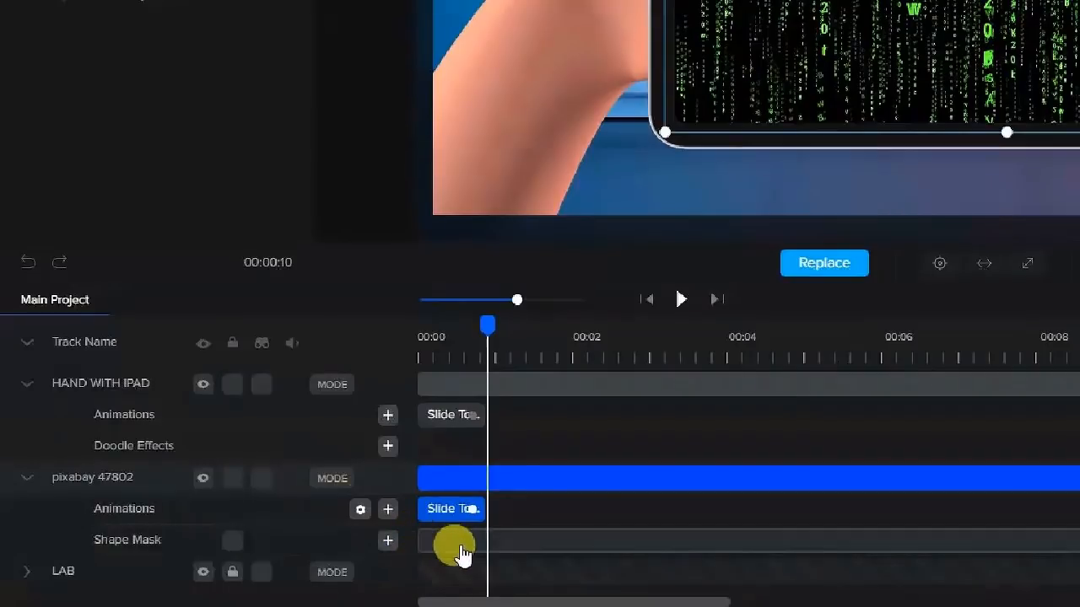
click(456, 544)
click(463, 537)
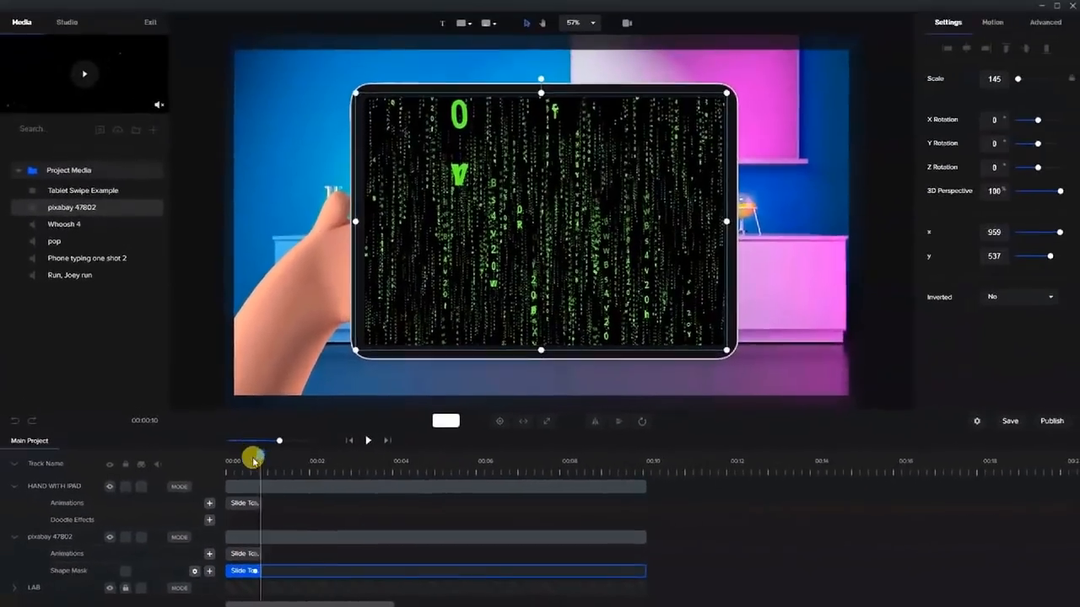
drag(239, 457, 260, 460)
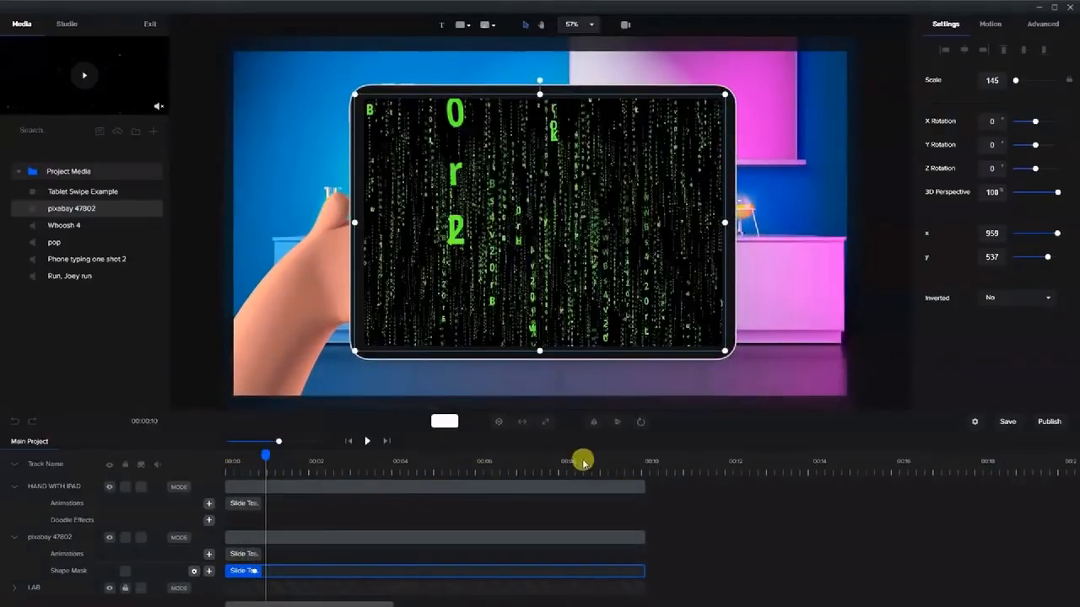
Choose the mask's slide direction and replay the masked slide-in to verify it.
click(636, 424)
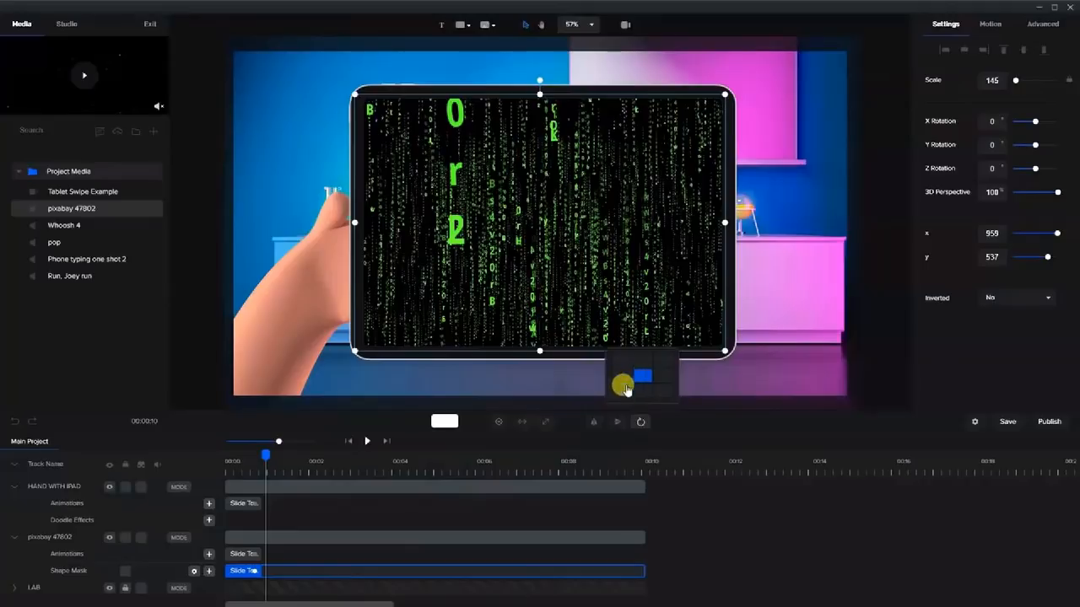
click(621, 396)
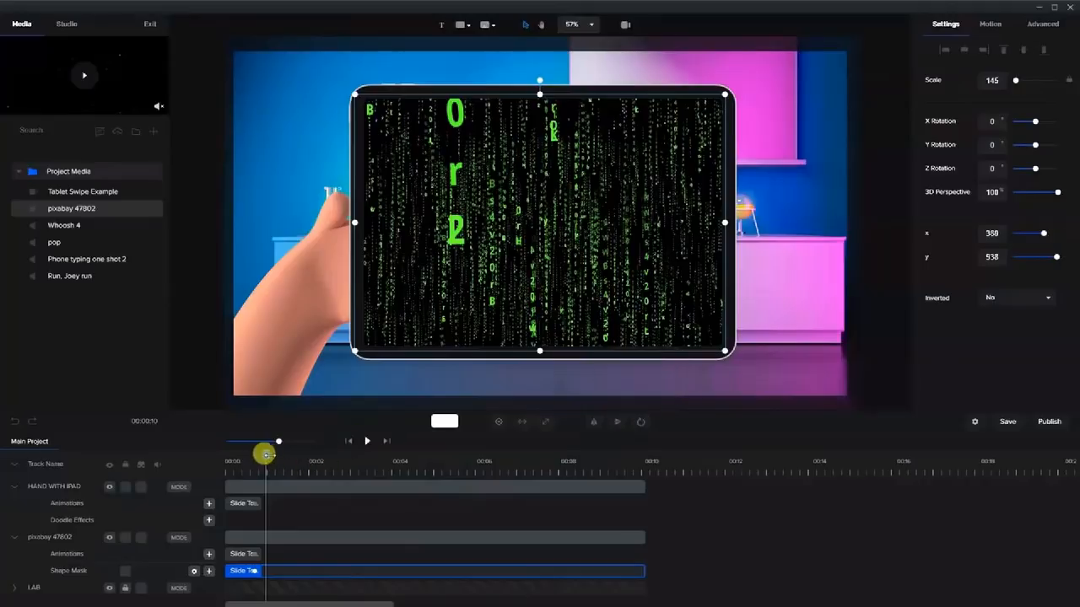
mouse_move(256, 458)
mouse_down()
mouse_move(229, 463)
mouse_move(276, 461)
mouse_up()
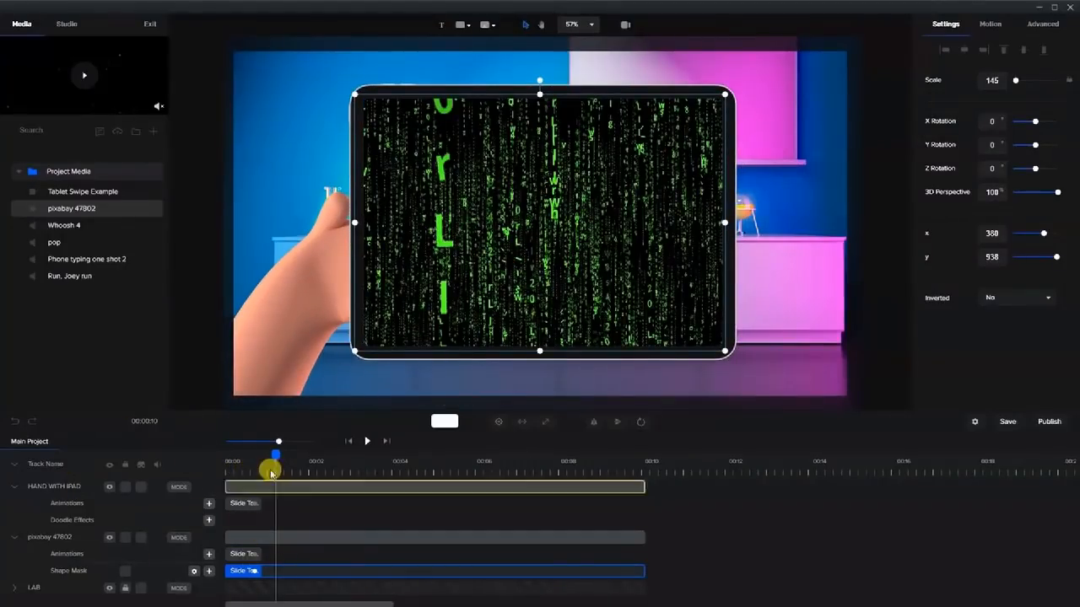
mouse_move(268, 456)
mouse_down()
mouse_move(219, 450)
mouse_move(281, 472)
mouse_up()
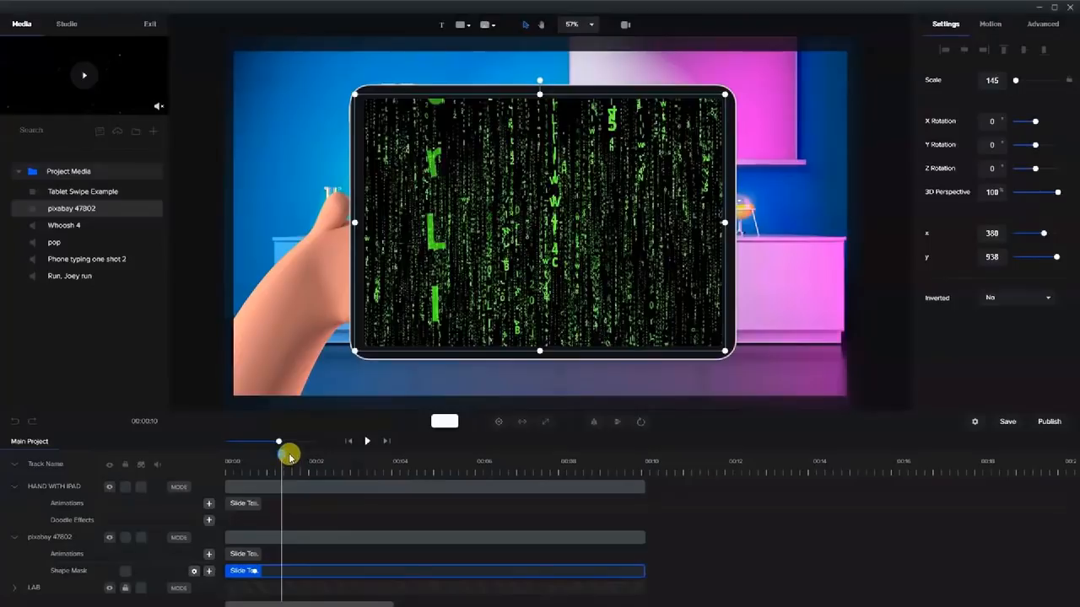
drag(270, 456, 285, 478)
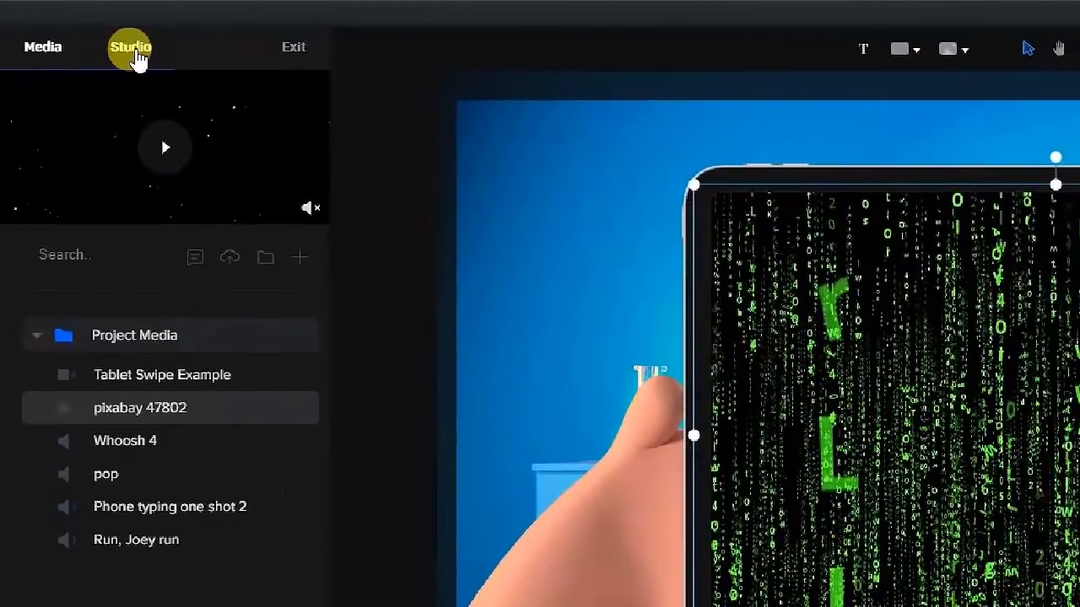
Add the iPad with hands from the devices library and set its action to Ipad White Hand Swipe.
click(104, 39)
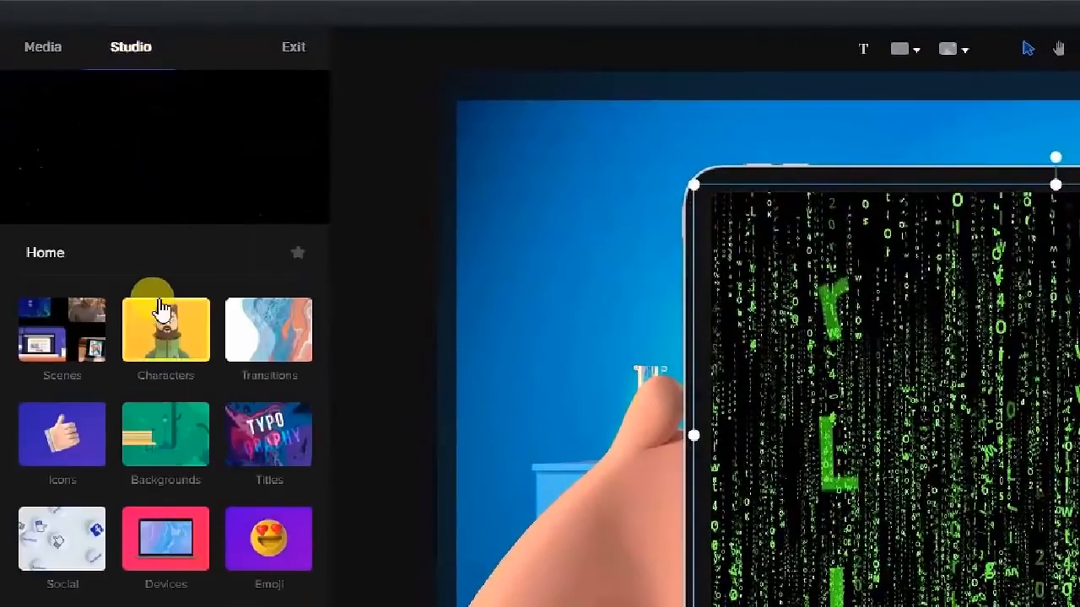
click(173, 321)
click(68, 333)
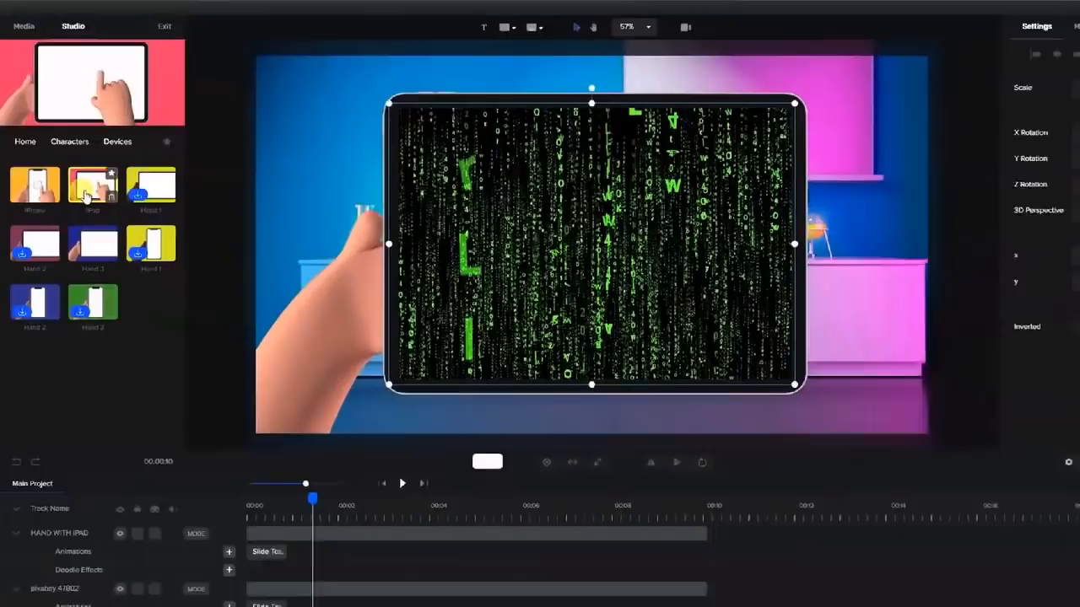
drag(165, 339, 1032, 434)
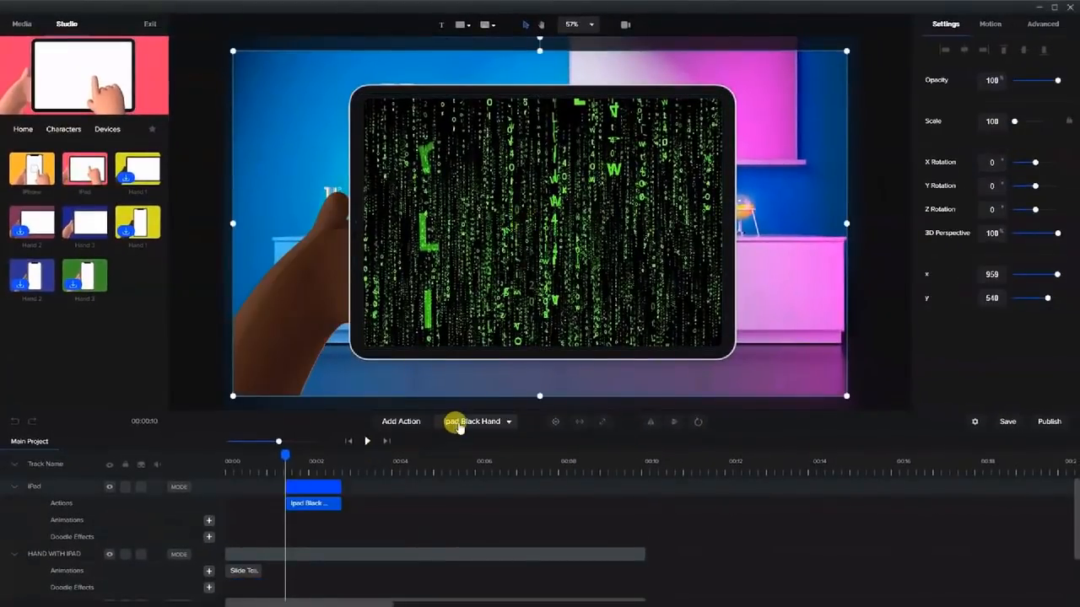
click(459, 423)
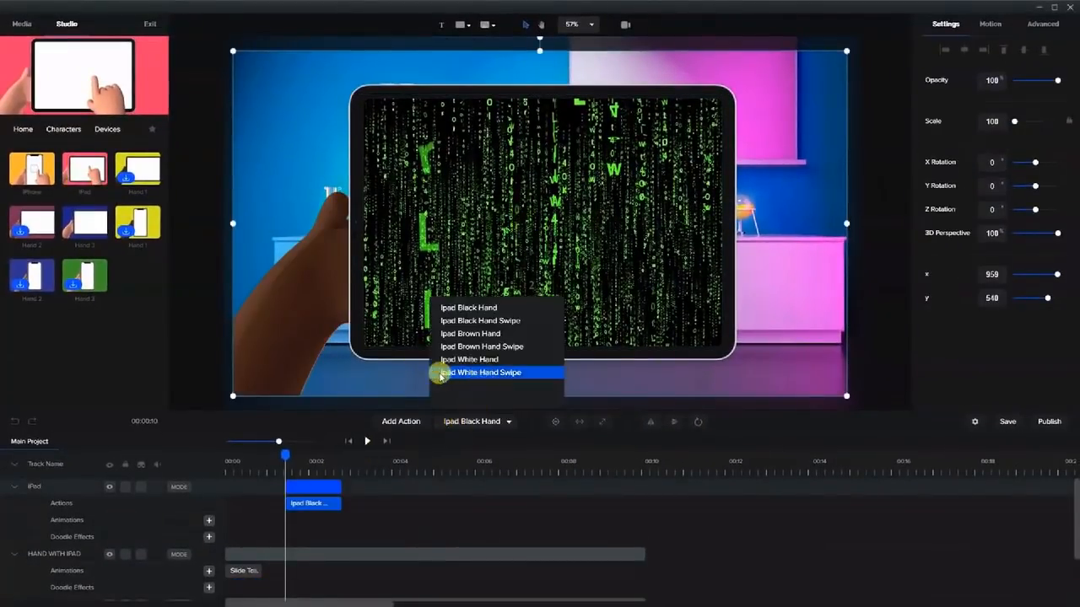
click(498, 373)
Place the new iPad at X 1415, Y 712, then undo the accidental duplicate.
click(320, 488)
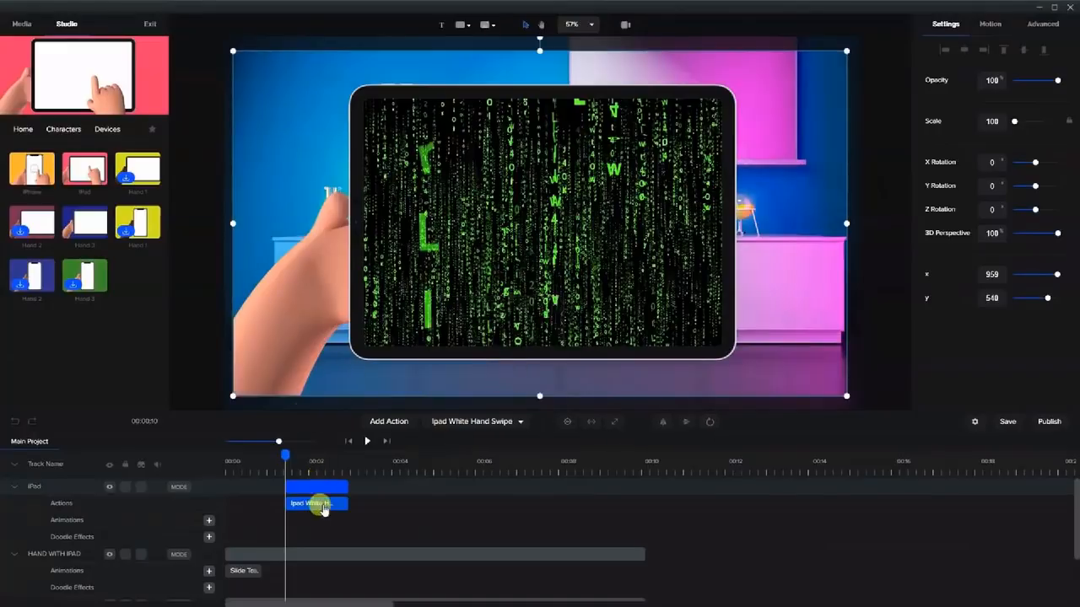
click(288, 506)
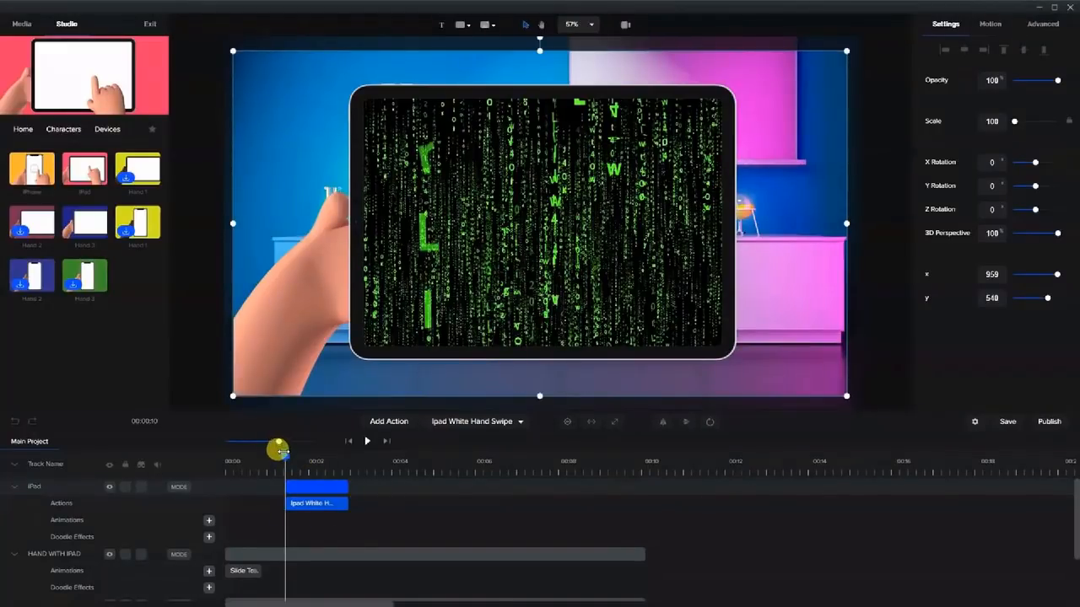
drag(272, 458, 309, 454)
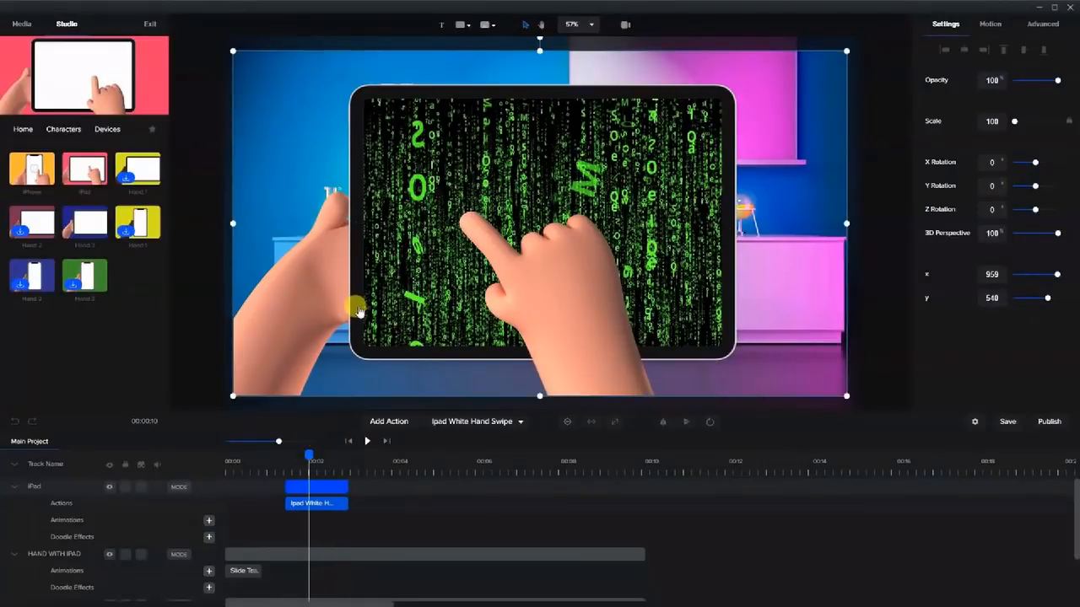
drag(359, 310, 499, 361)
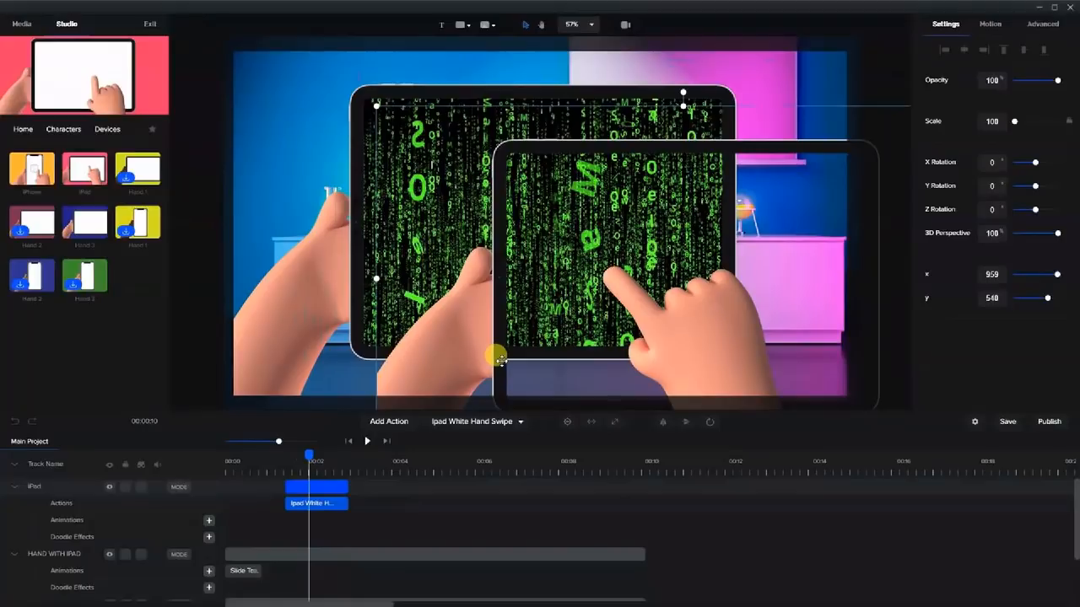
drag(500, 360, 504, 362)
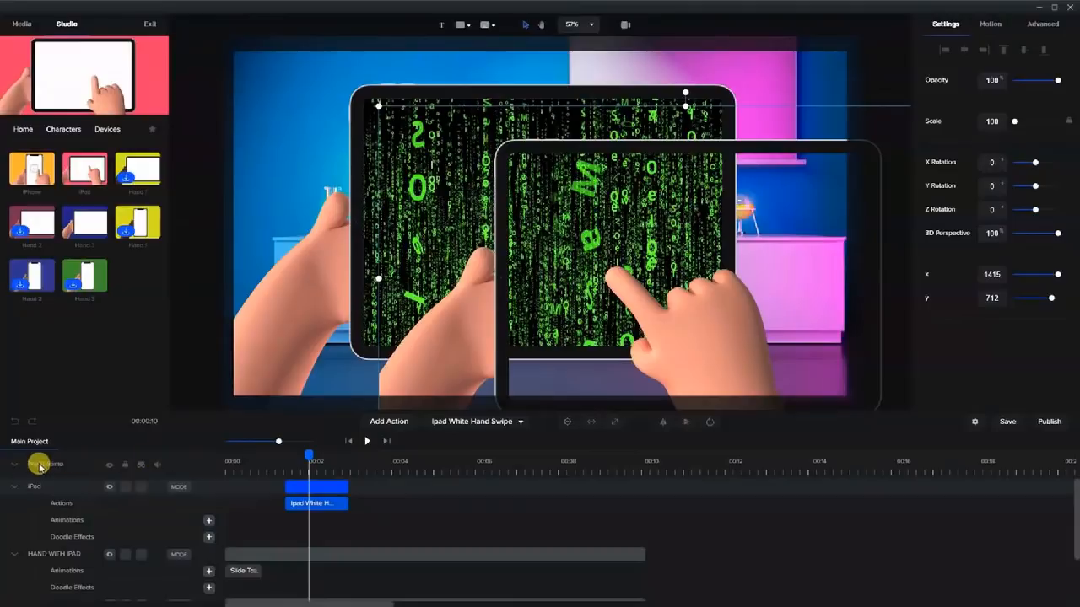
click(17, 425)
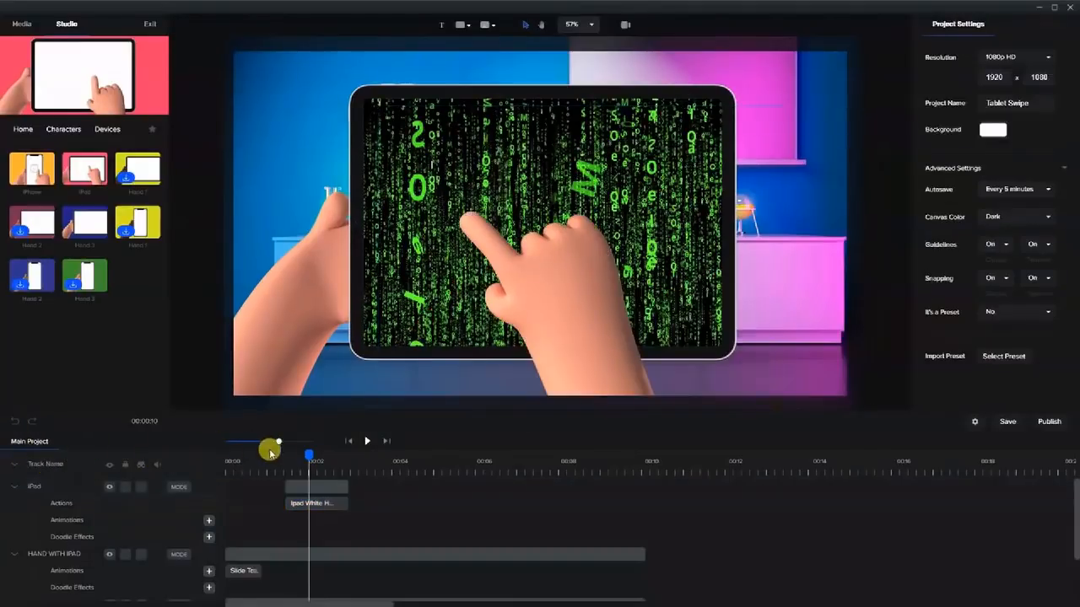
Preview the hand tapping the tablet between about 00:01.8 and 00:03.3.
drag(306, 456, 371, 466)
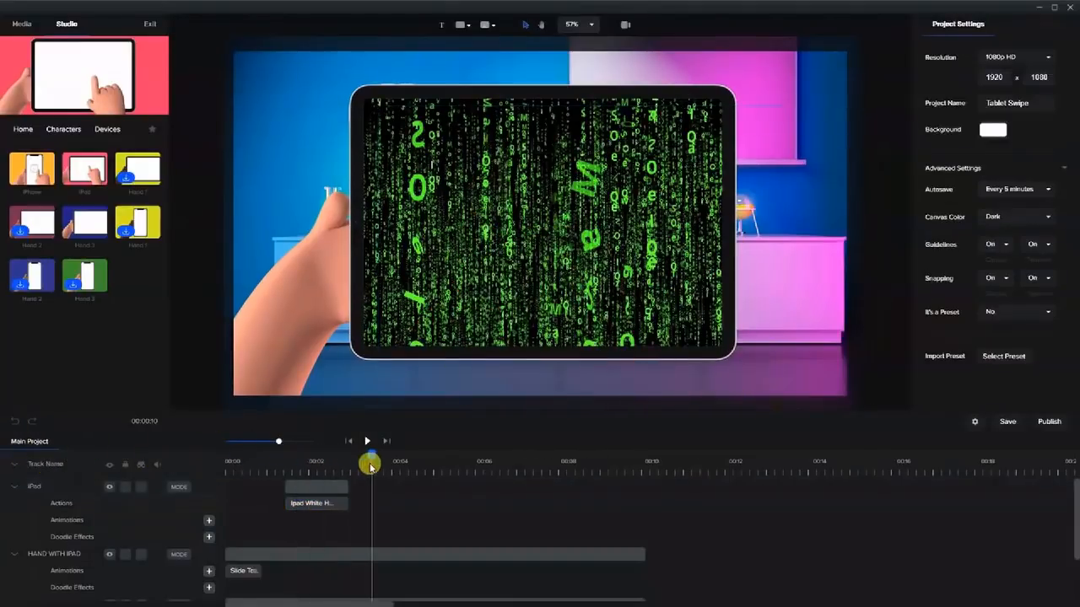
click(545, 151)
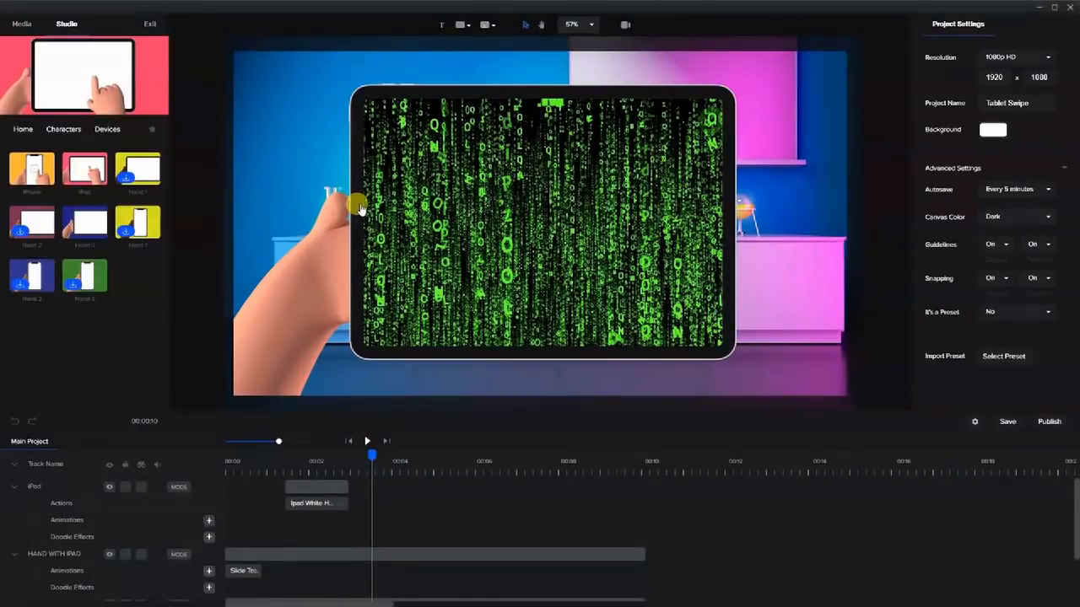
drag(371, 456, 297, 455)
click(426, 179)
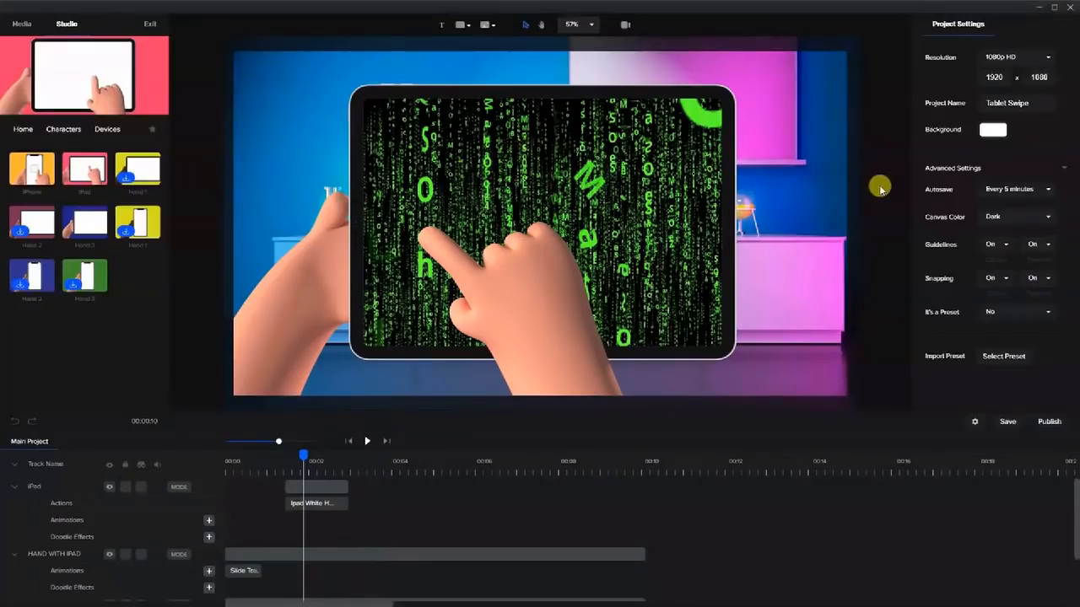
drag(302, 455, 311, 466)
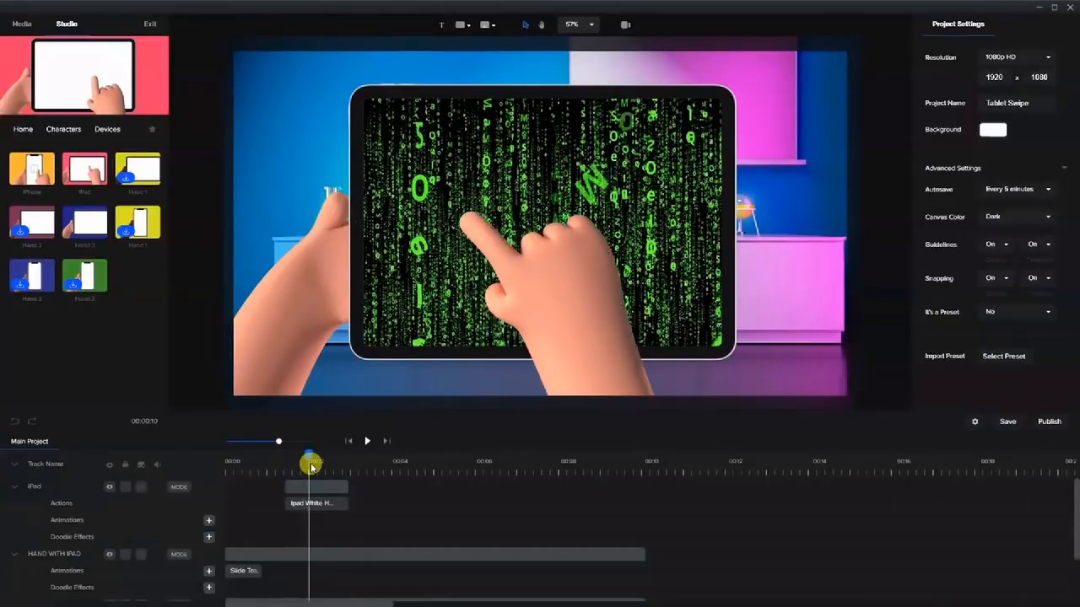
Add a Position animation to the pixabay 47802 matrix video, ending at x 1552 around 00:03.
scroll(309, 523, down, 2)
click(309, 542)
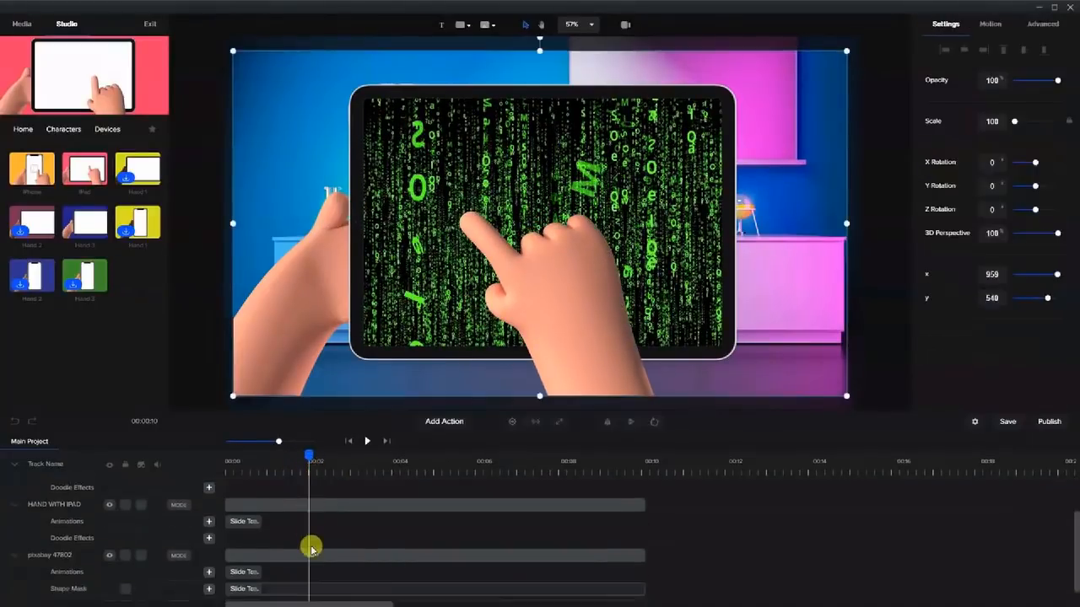
click(315, 542)
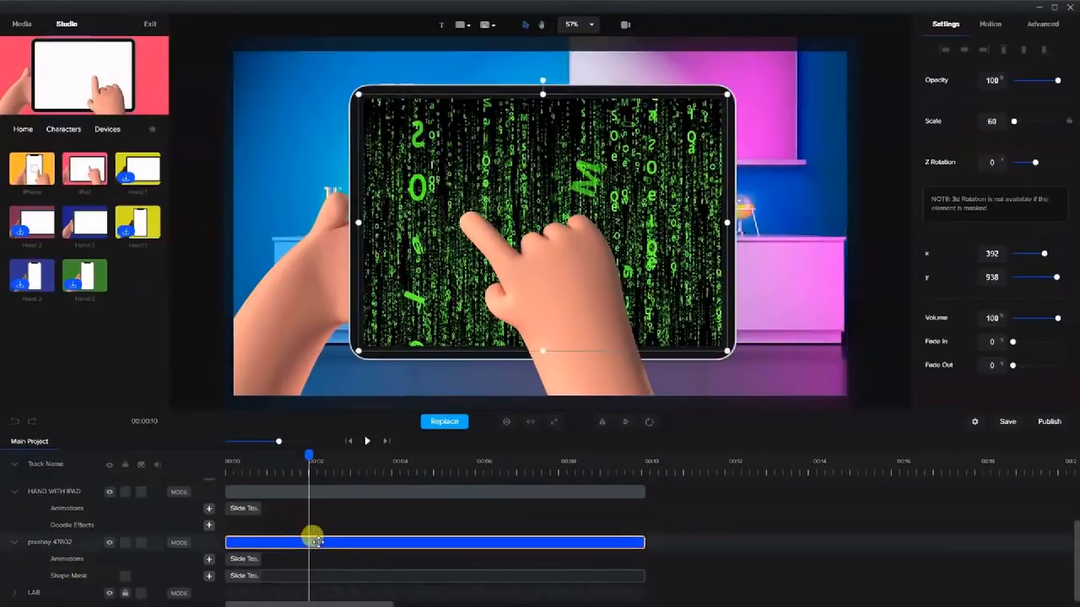
click(207, 559)
click(412, 351)
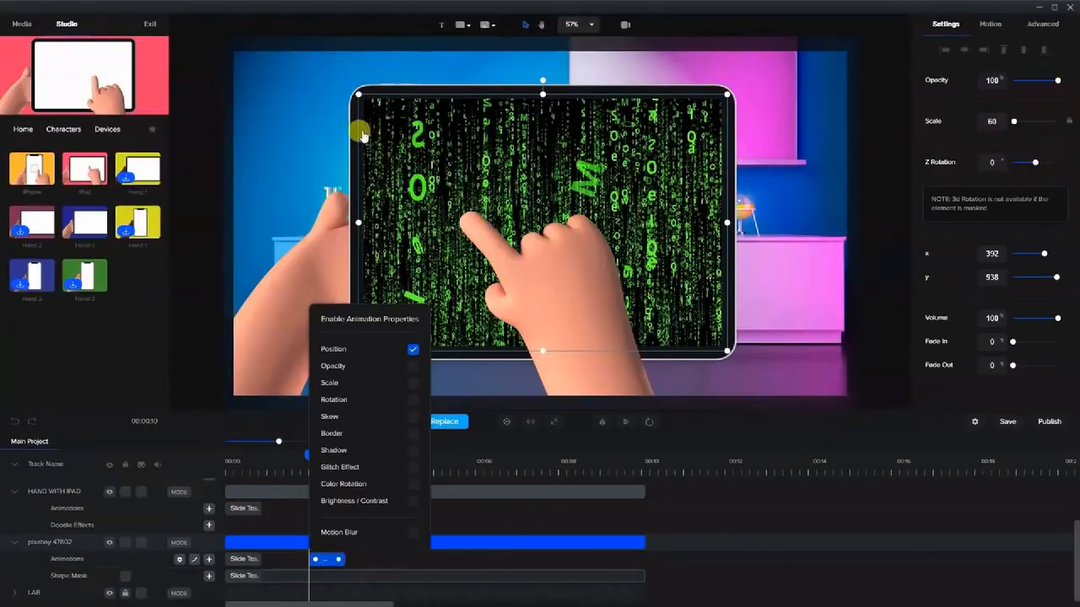
click(326, 562)
drag(306, 456, 352, 468)
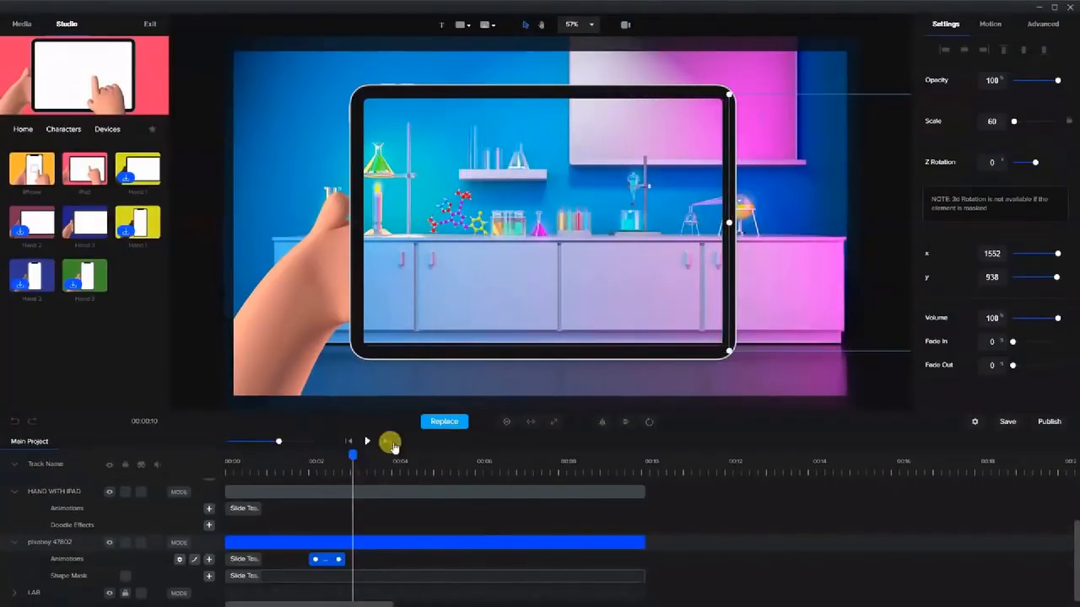
drag(344, 455, 308, 468)
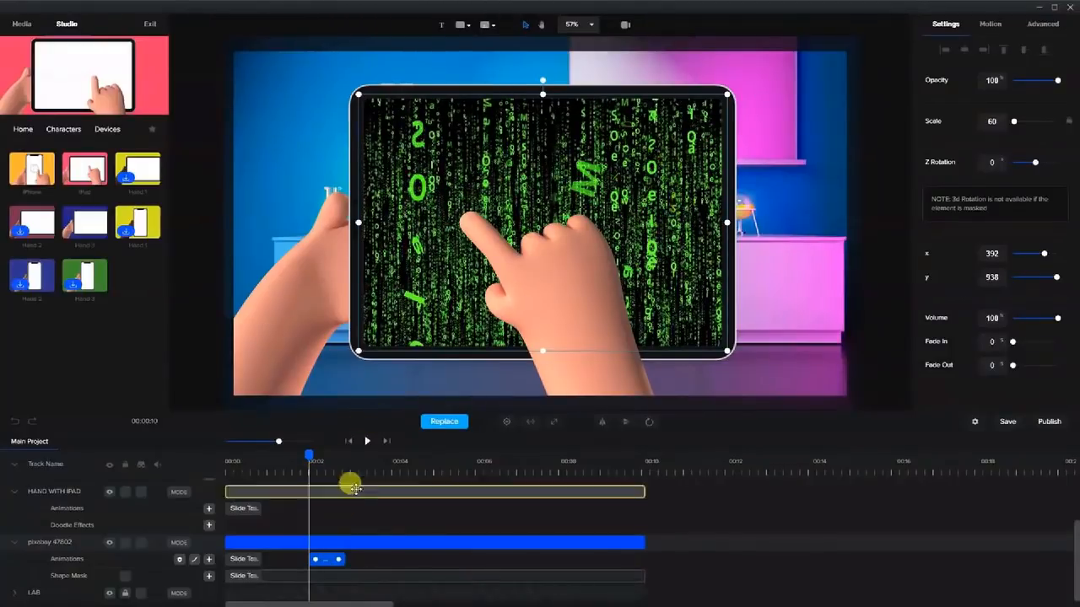
Add a rectangle filled with a linear gradient from #00B0FF to #1319FF.
click(461, 25)
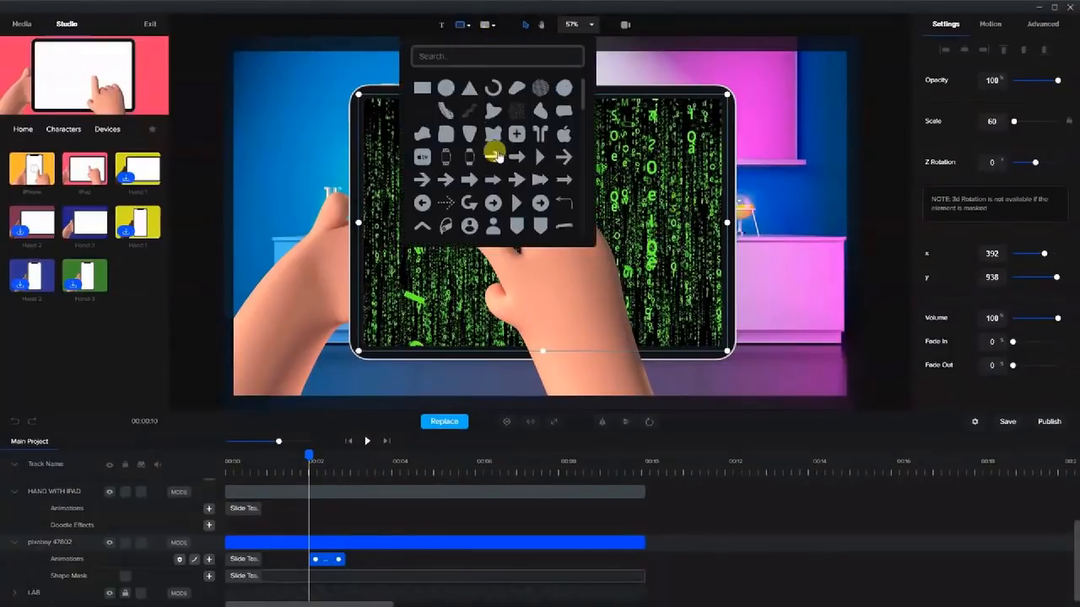
click(424, 87)
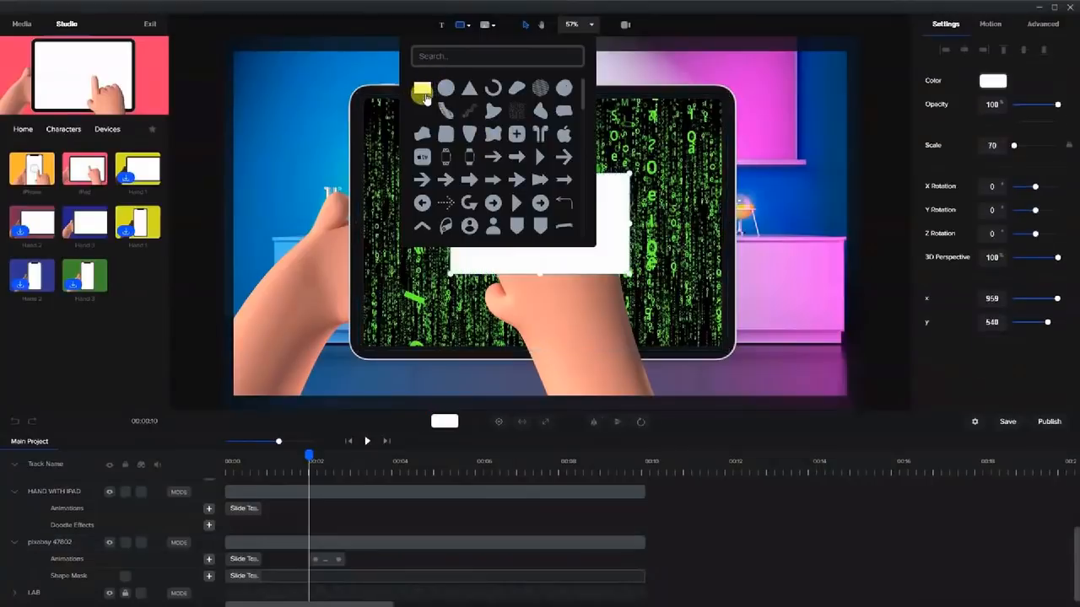
click(615, 261)
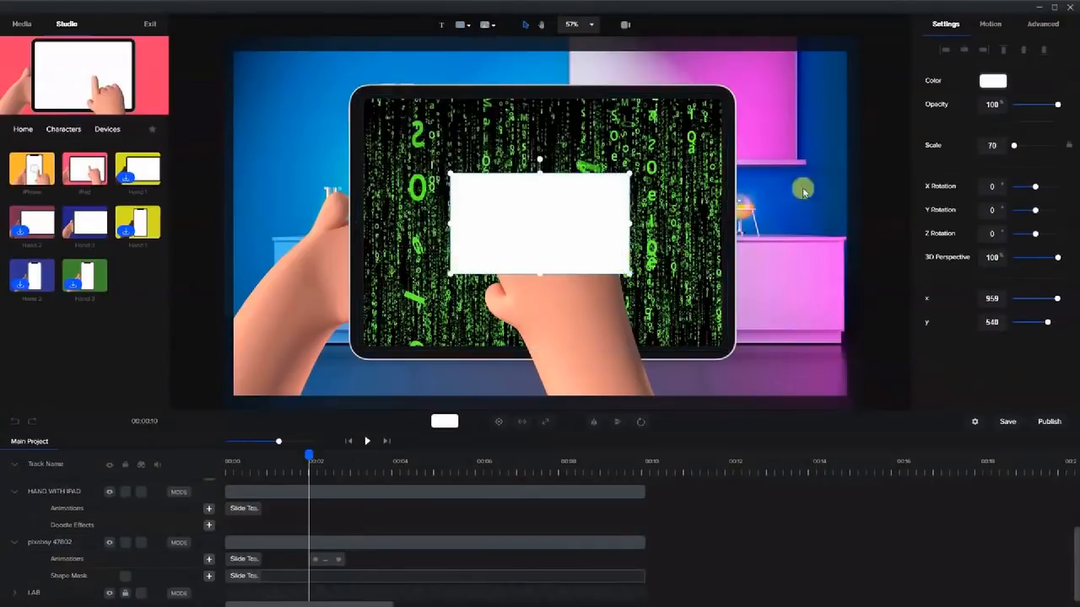
click(986, 81)
click(979, 56)
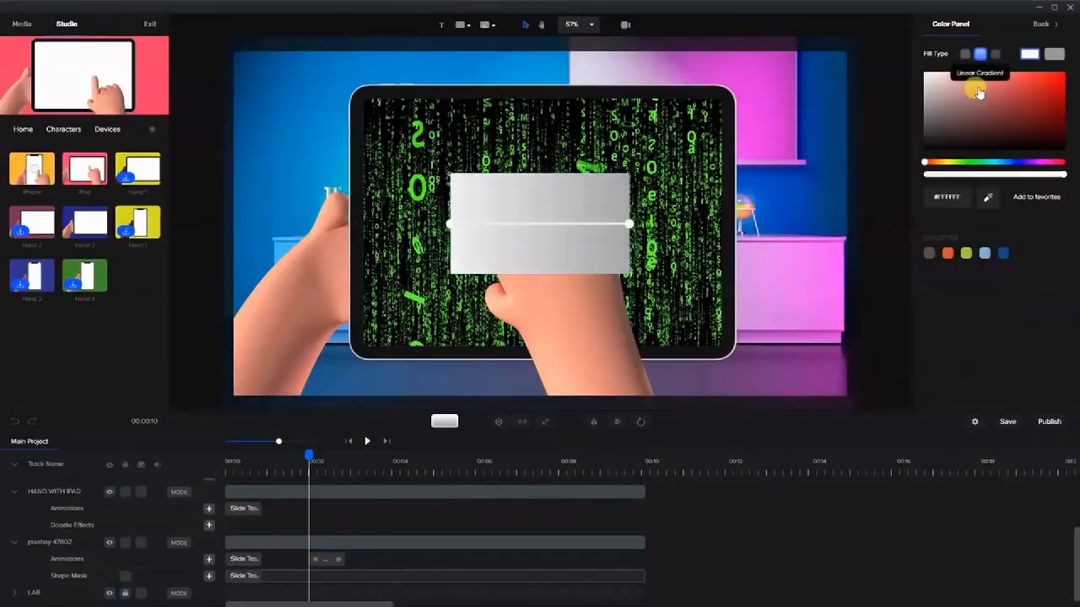
click(1002, 163)
drag(1042, 78, 1065, 73)
click(1054, 55)
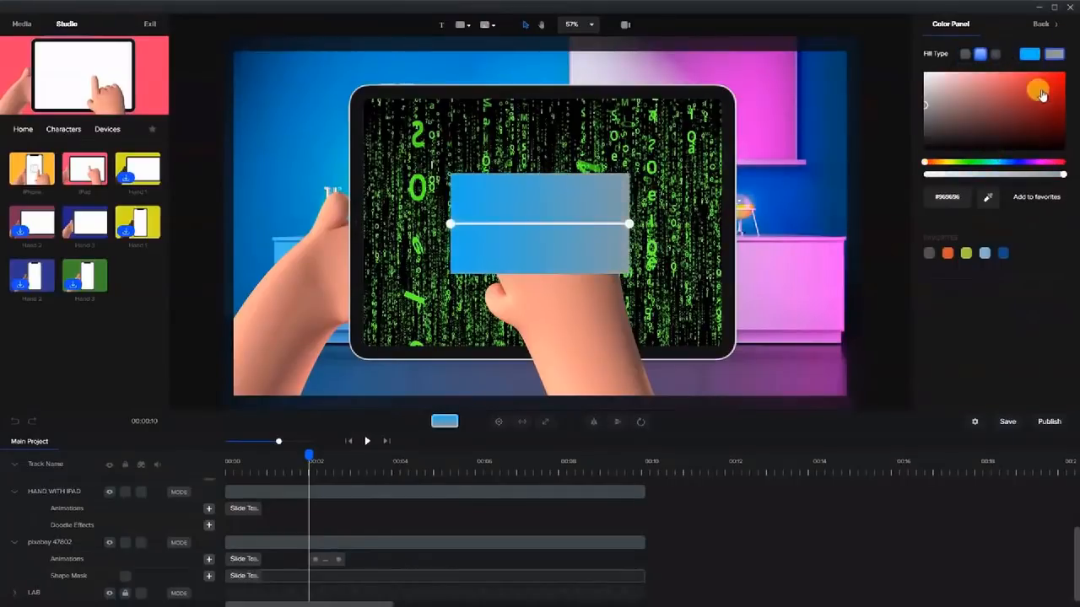
click(1017, 162)
click(1038, 79)
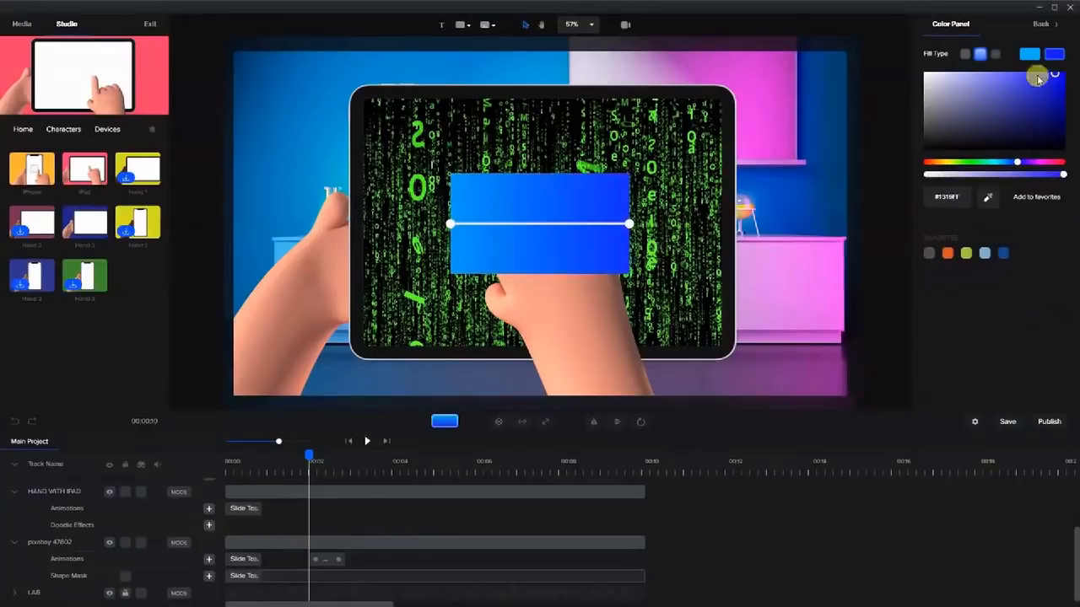
Move and resize the gradient rectangle to cover the tablet screen (scale 144, x 969, y 537).
click(571, 242)
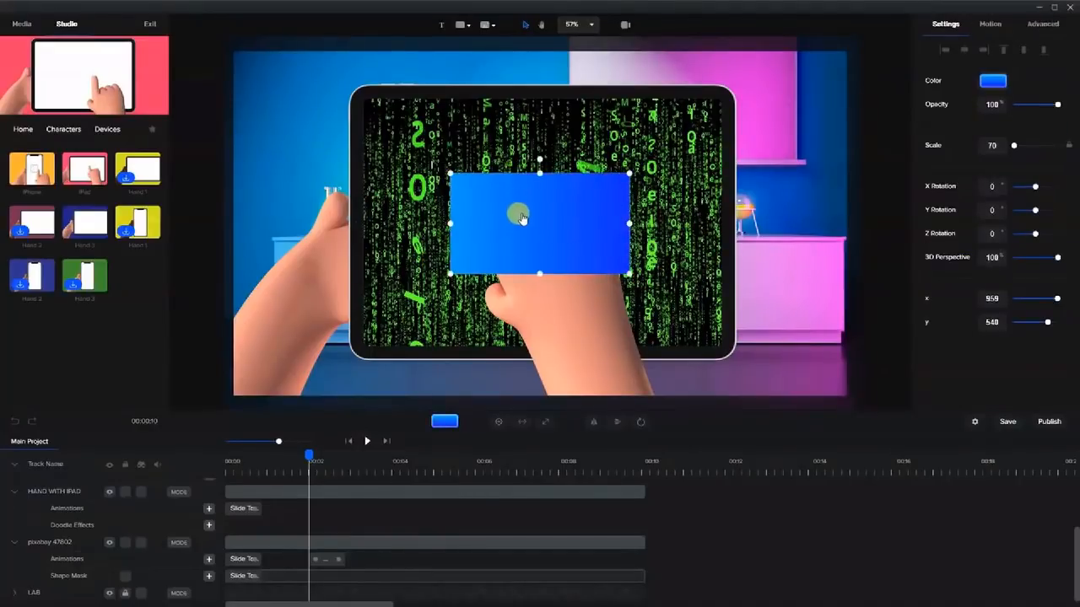
drag(515, 205, 432, 131)
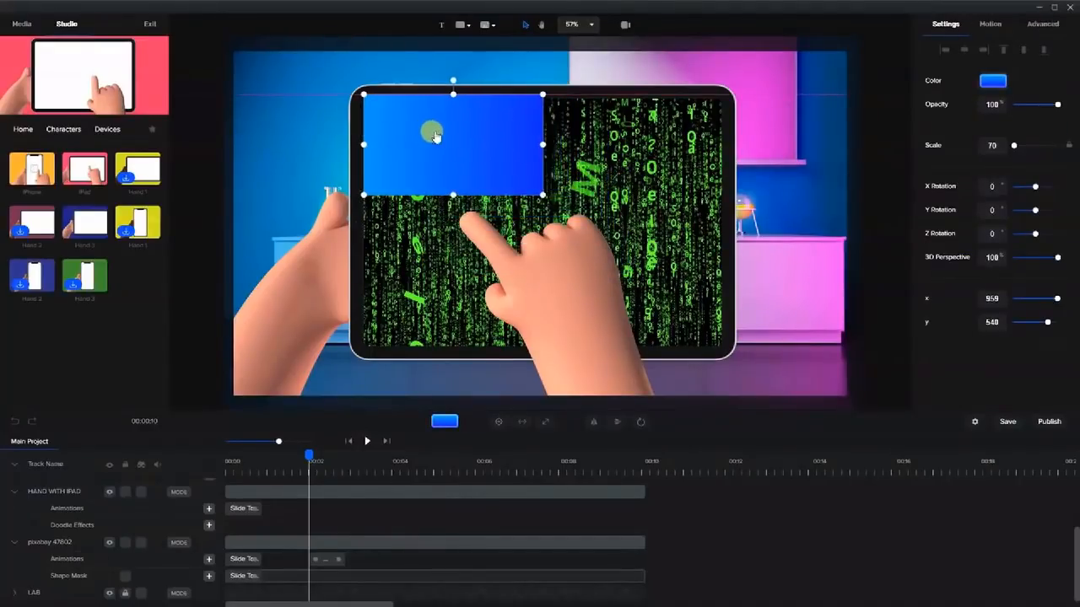
drag(543, 144, 723, 170)
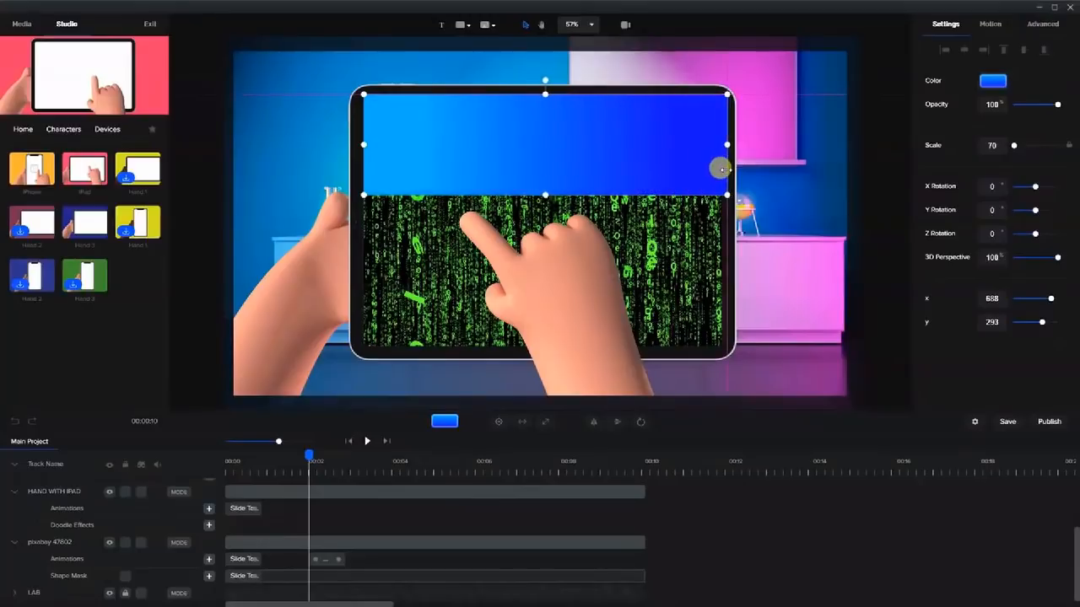
drag(548, 200, 557, 349)
drag(360, 221, 355, 220)
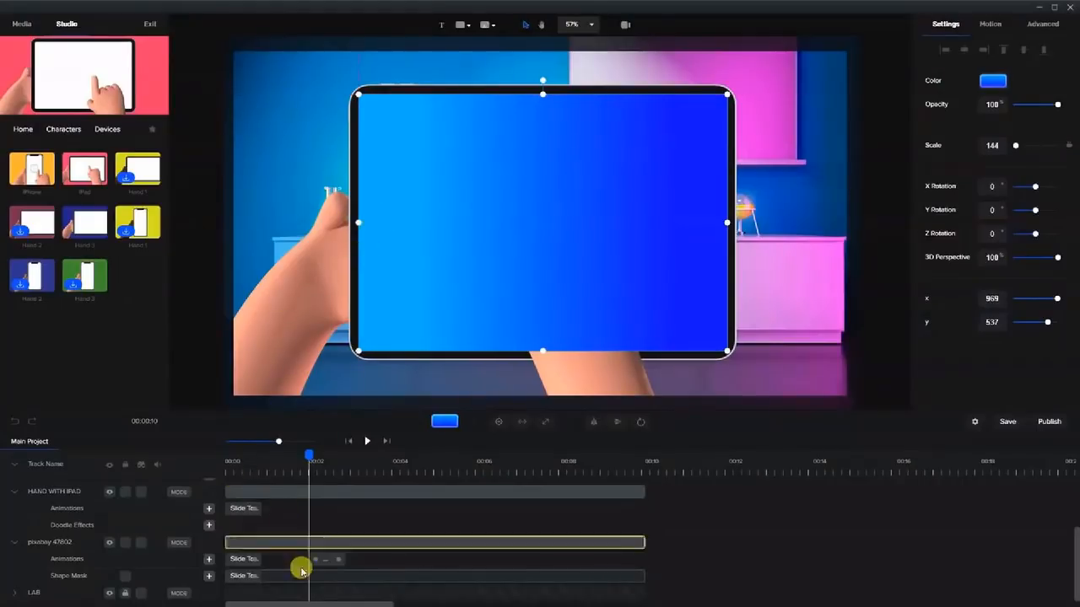
scroll(286, 530, up, 3)
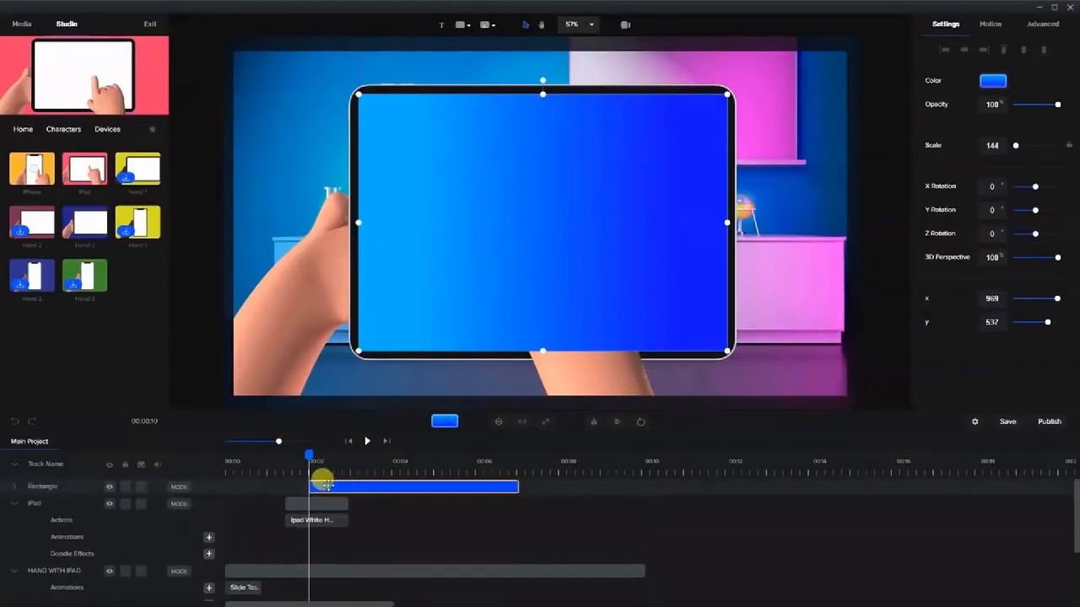
Move the Rectangle track between HAND WITH IPAD and pixabay 47802 and extend it to 00:10.
drag(20, 488, 49, 536)
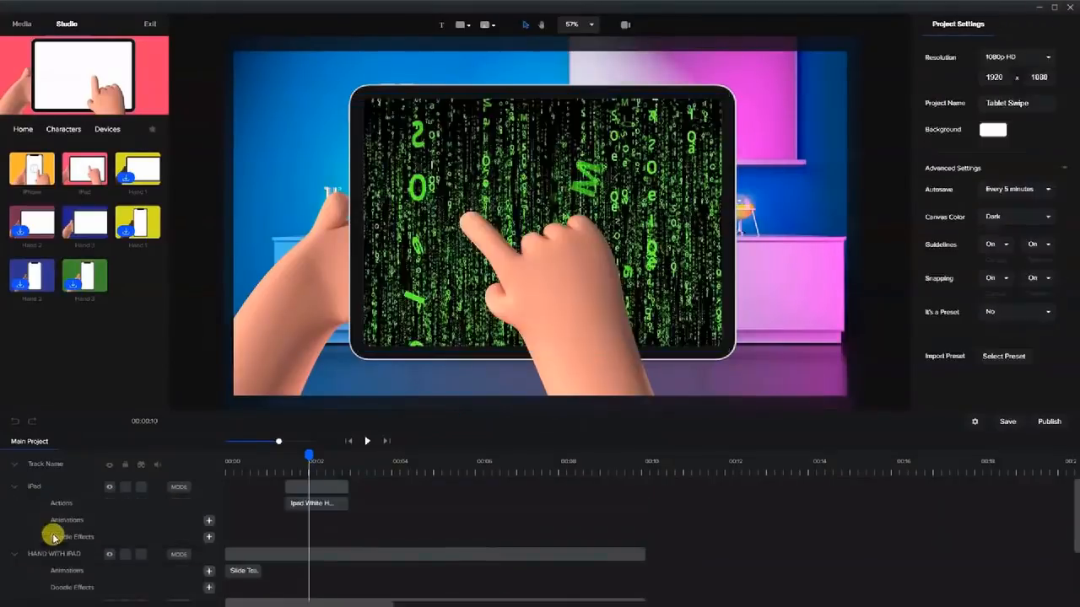
scroll(154, 551, down, 2)
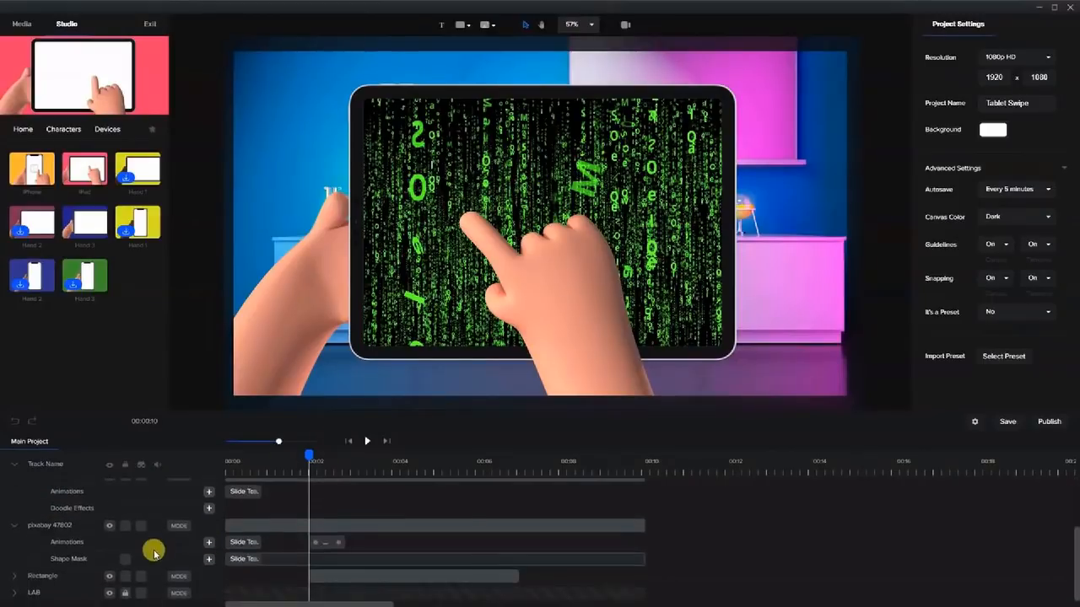
drag(49, 576, 62, 524)
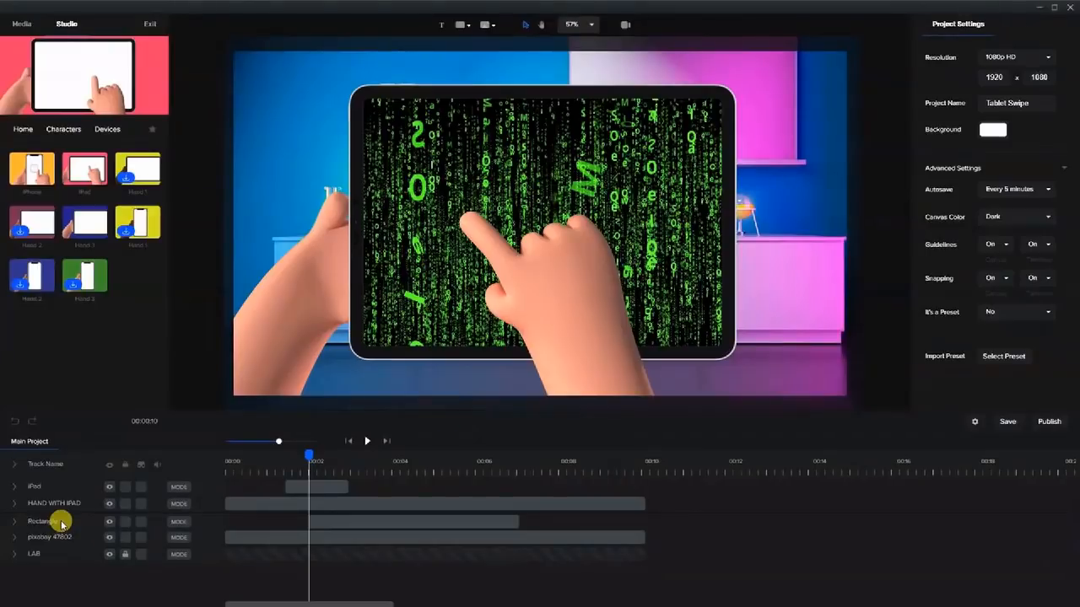
click(366, 564)
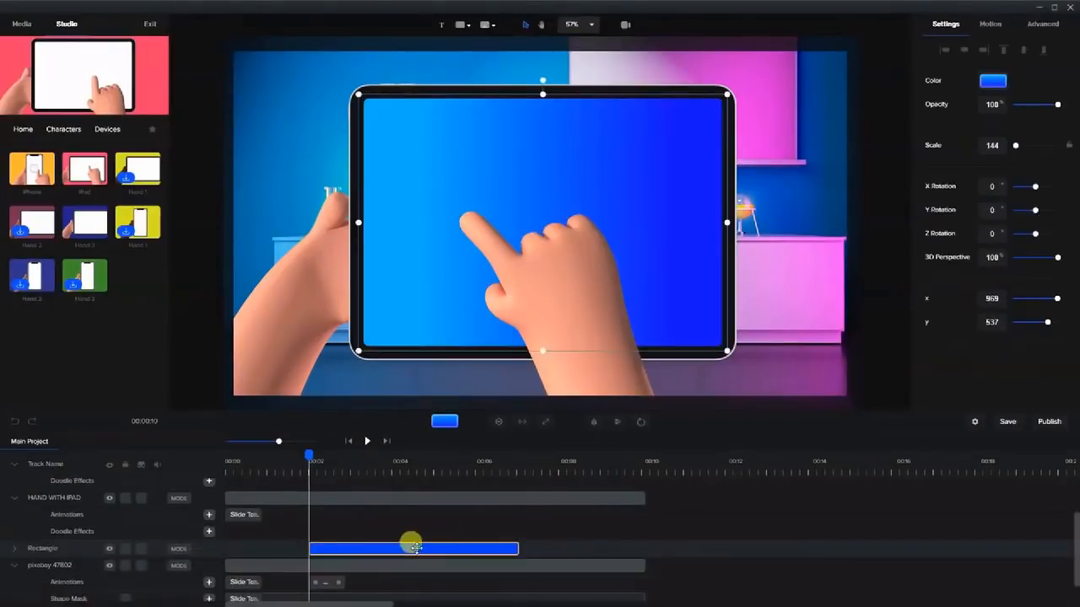
drag(513, 549, 641, 545)
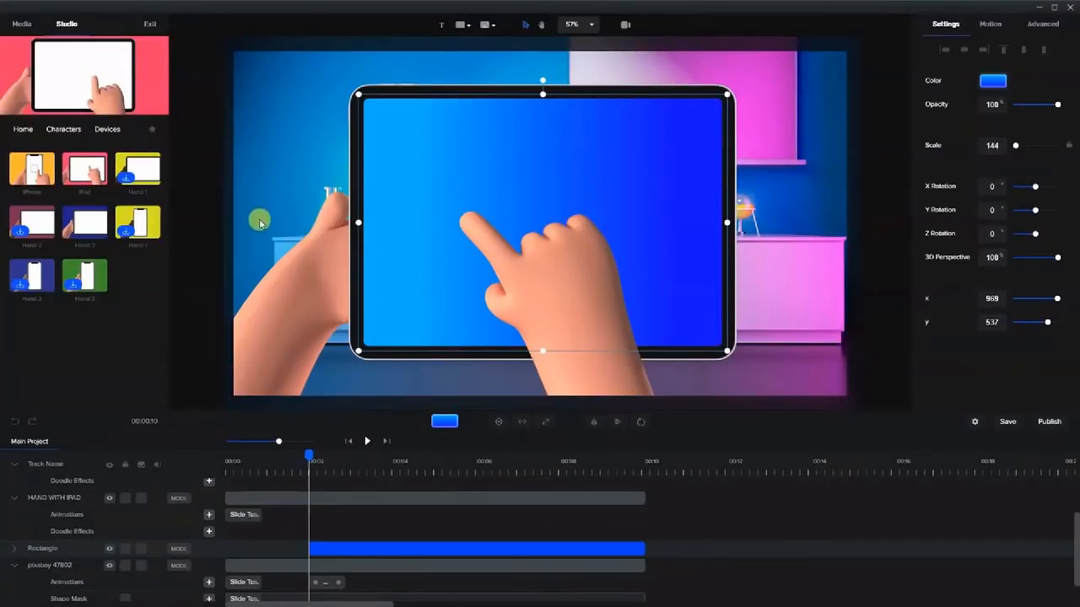
Add a white rectangle filling the tablet screen as a screen mask, running to 00:10.
click(460, 25)
click(422, 87)
click(549, 264)
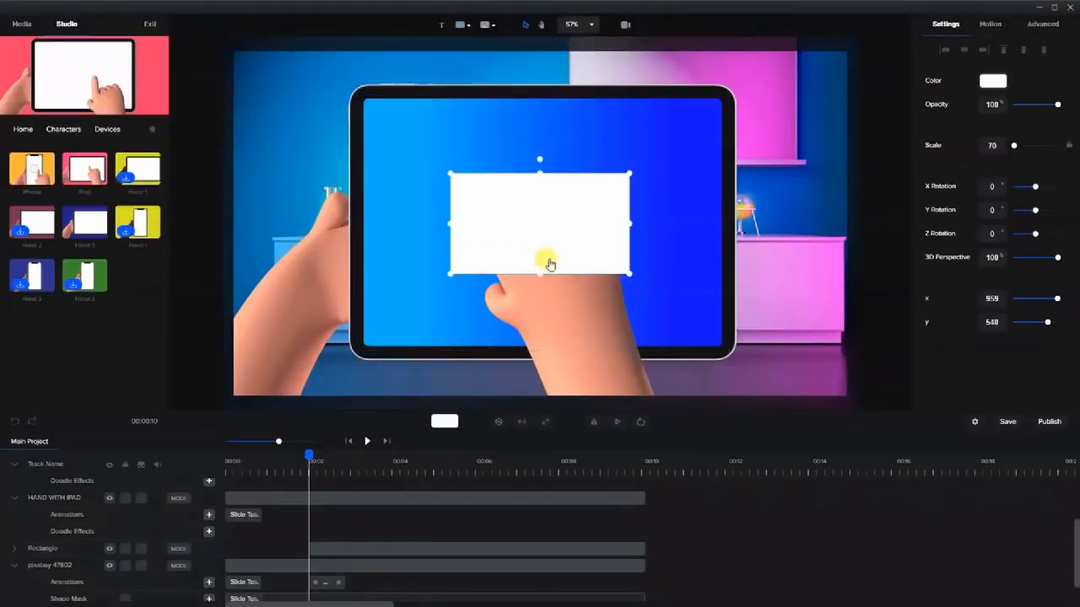
drag(560, 229, 468, 150)
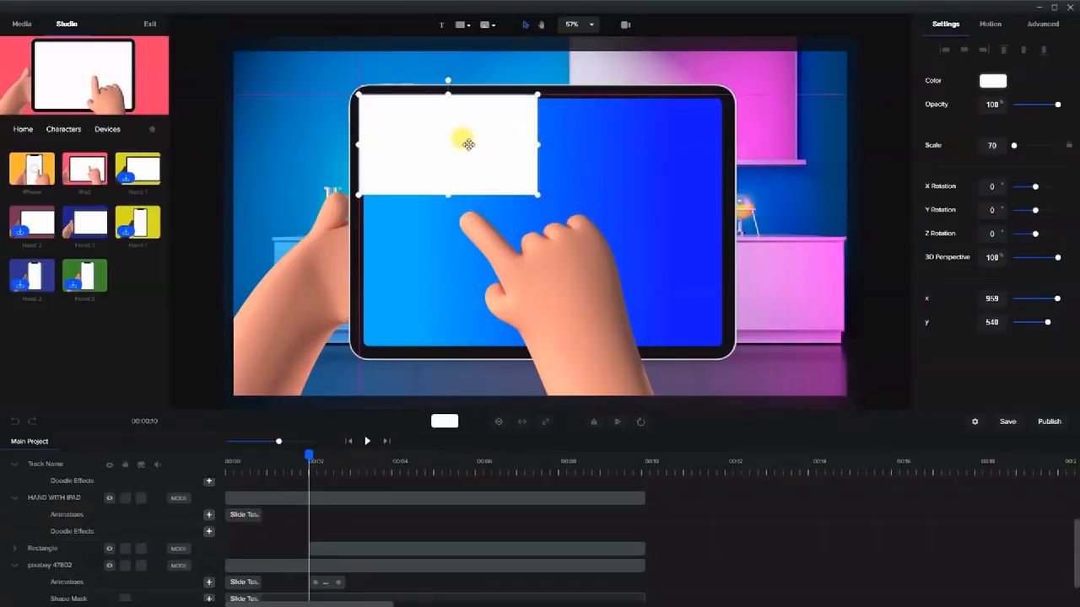
drag(538, 145, 719, 169)
drag(542, 191, 542, 347)
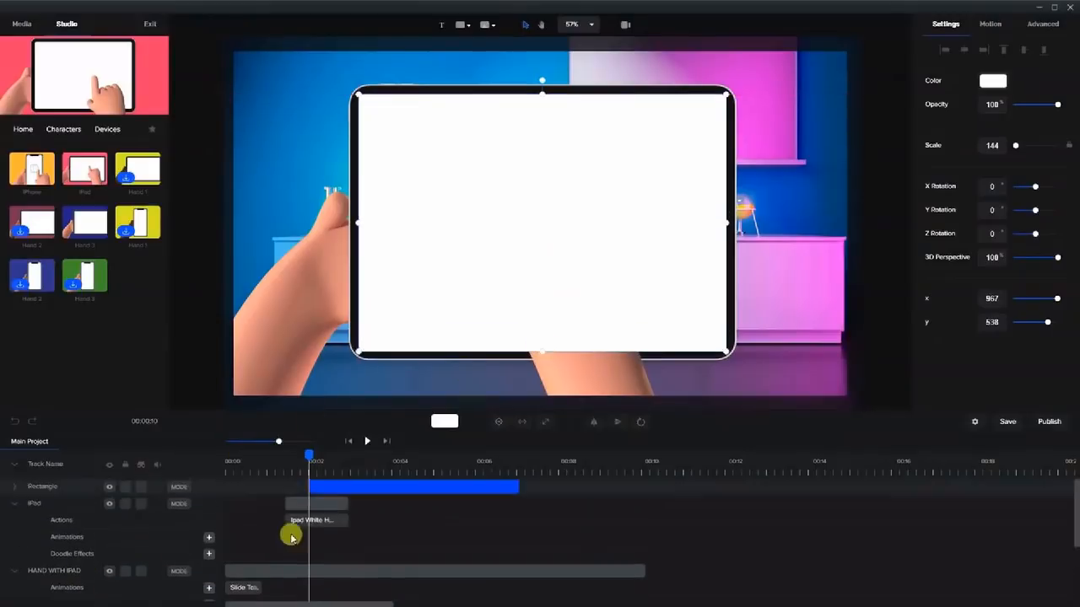
double_click(59, 487)
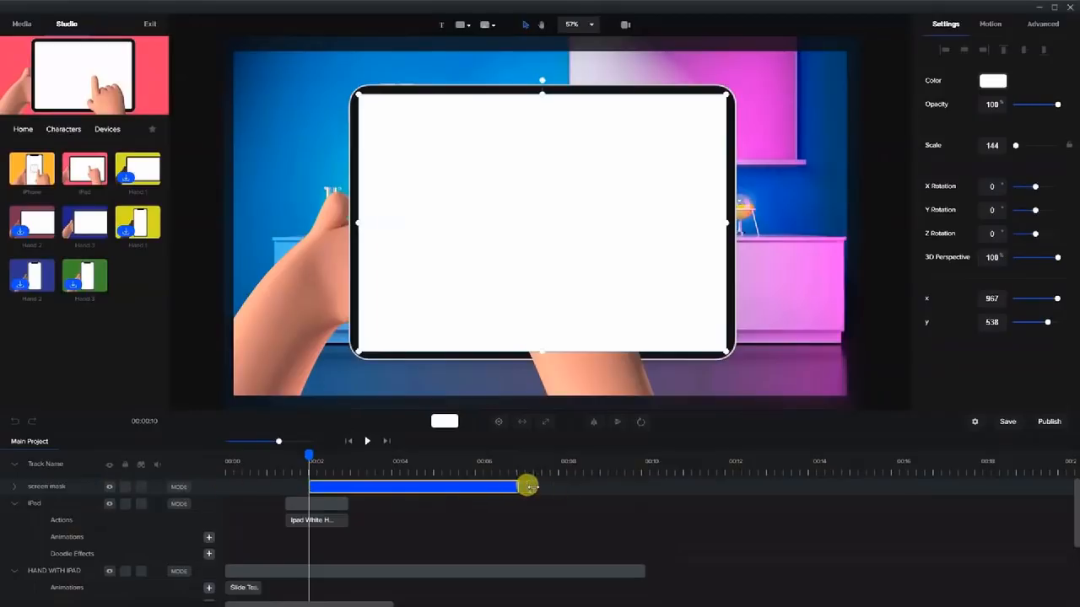
drag(516, 486, 651, 488)
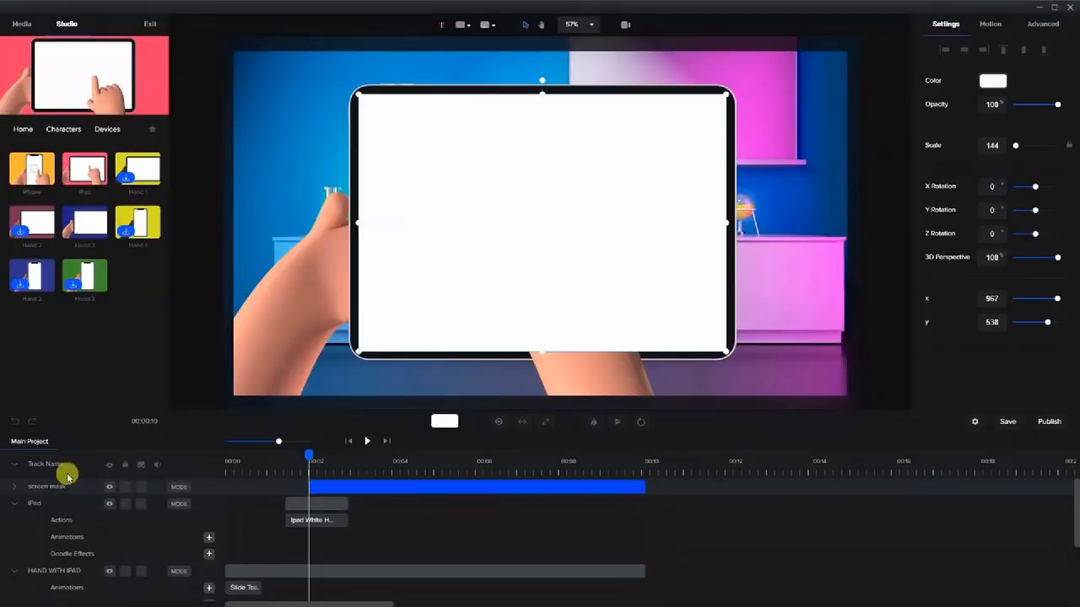
Rename the blue gradient Rectangle track to 'screen'.
scroll(270, 526, down, 5)
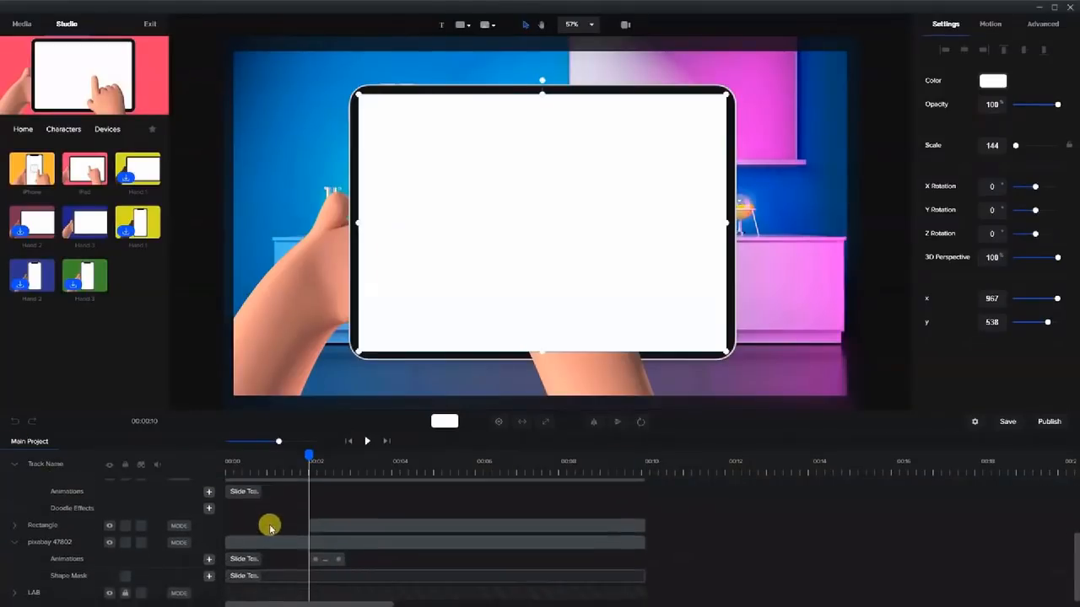
click(330, 525)
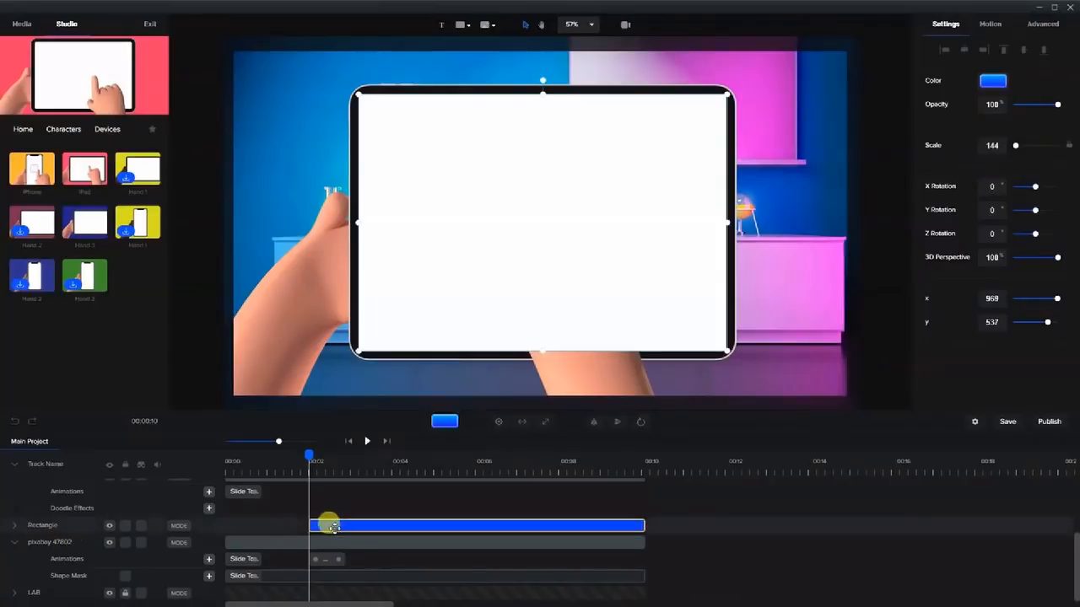
click(56, 527)
double_click(56, 527)
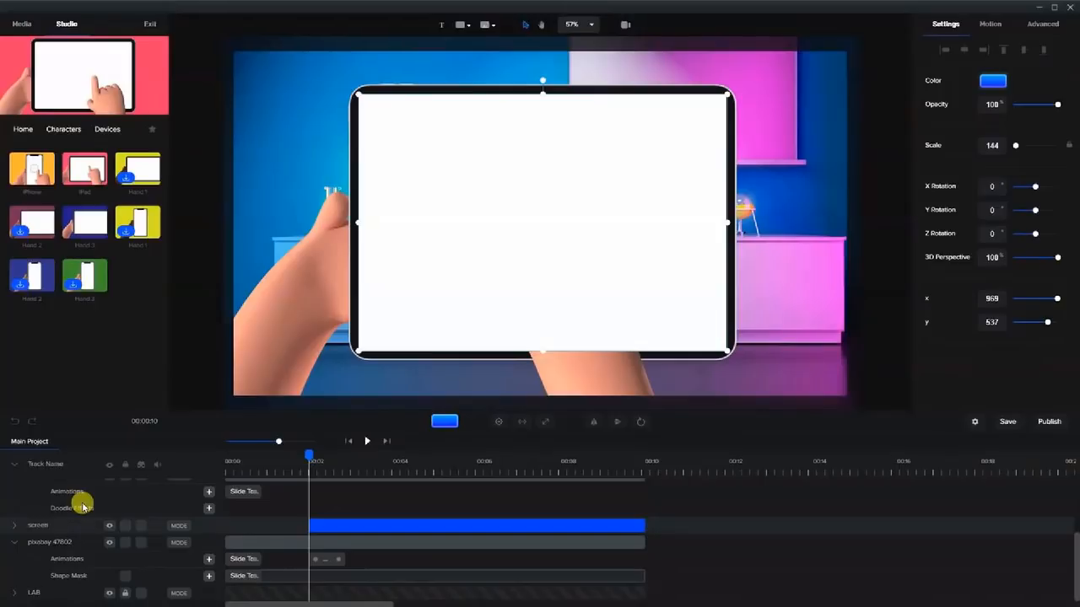
Mask the blue screen layer with the screen mask.
right_click(355, 525)
mouse_move(380, 588)
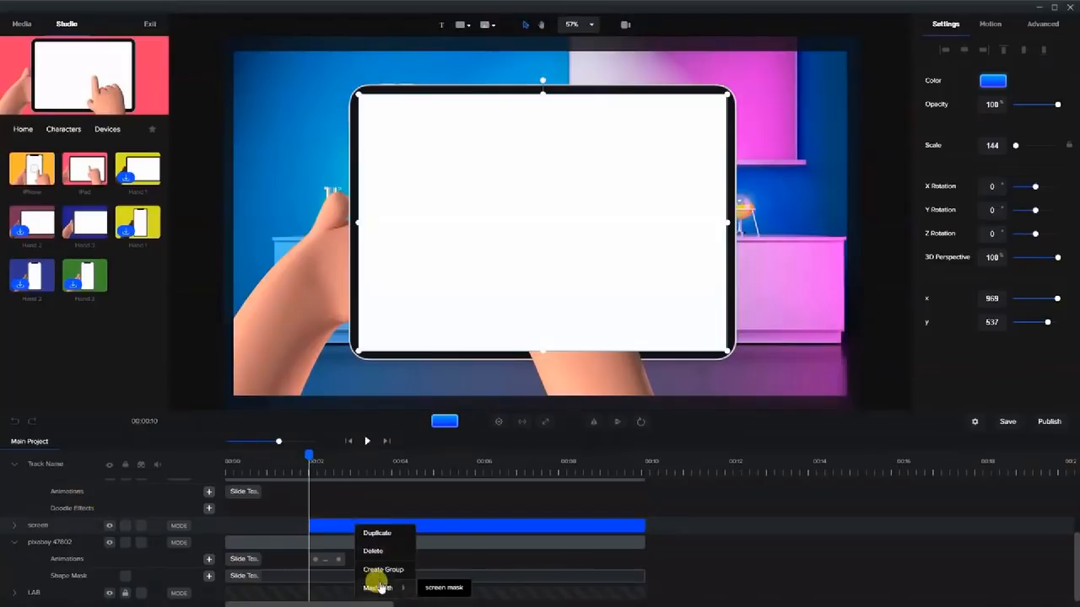
click(434, 584)
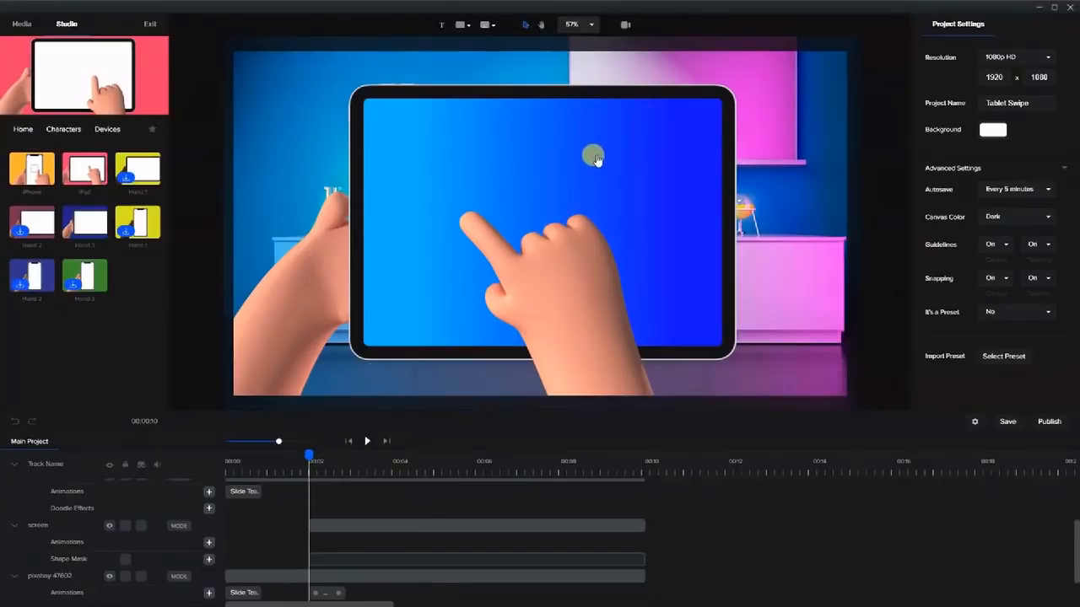
click(595, 159)
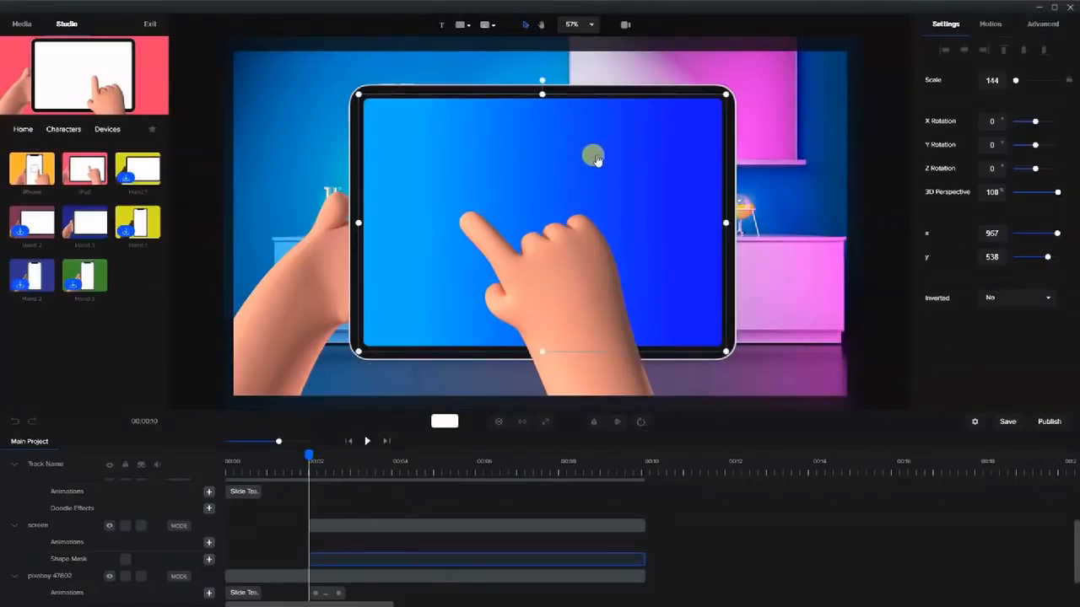
click(338, 520)
drag(137, 169, 282, 243)
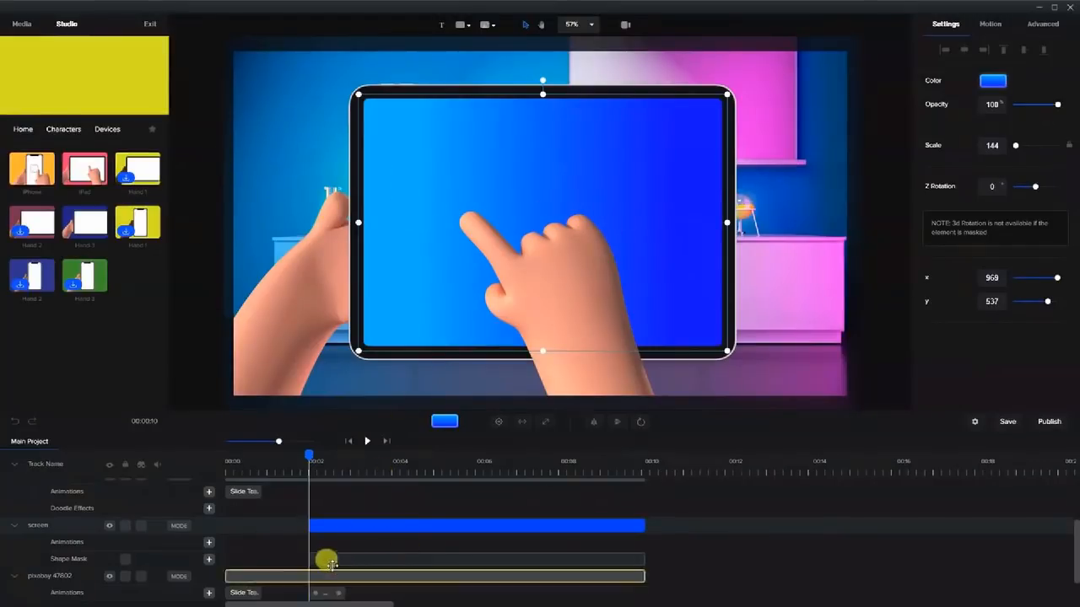
Add a Position animation to the screen layer.
click(209, 543)
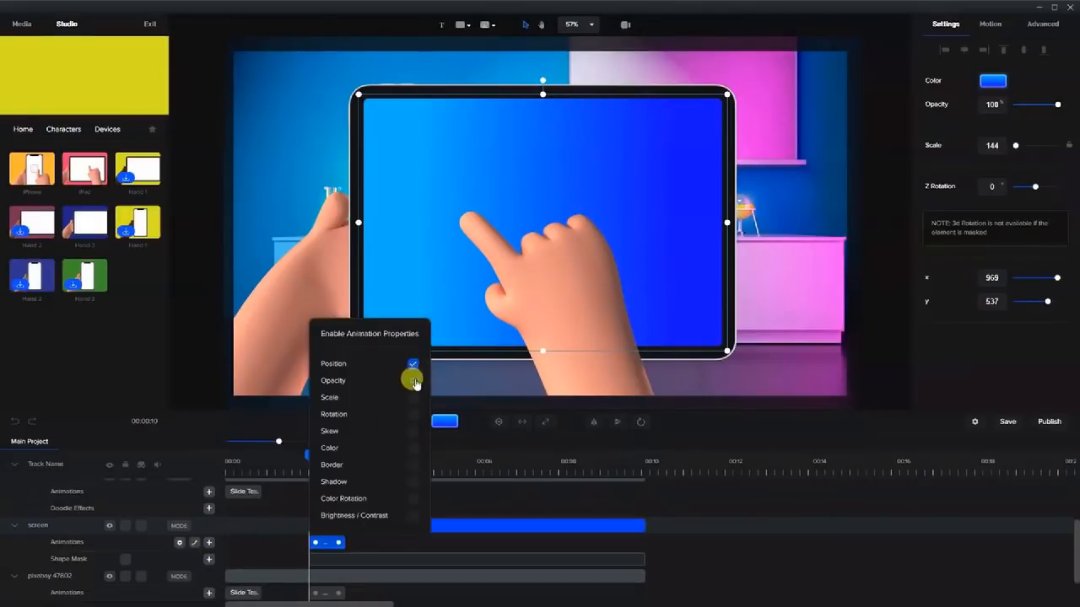
click(445, 521)
drag(325, 543, 327, 545)
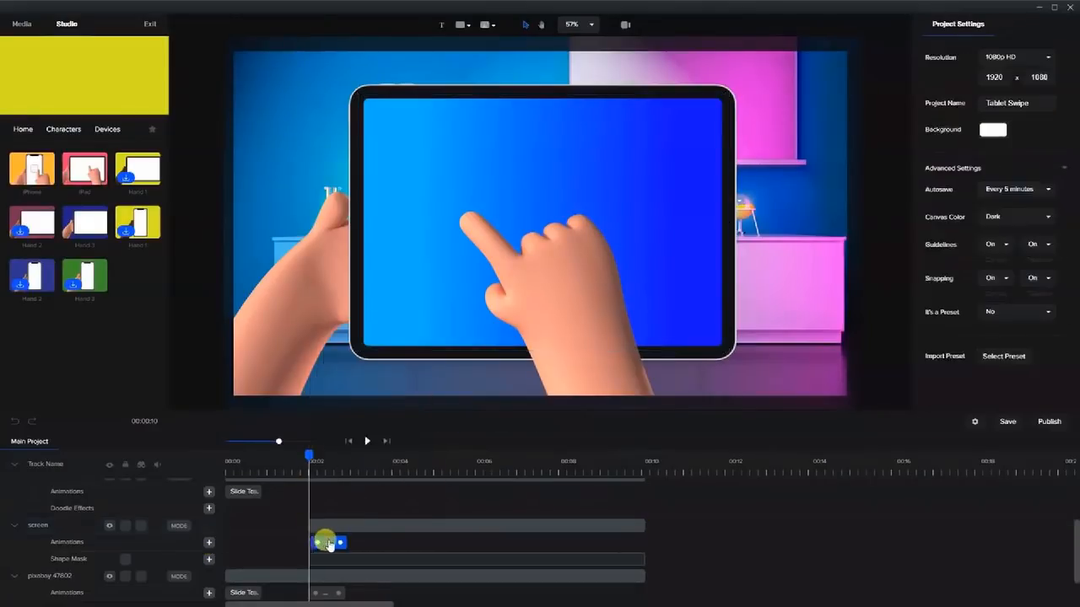
click(333, 528)
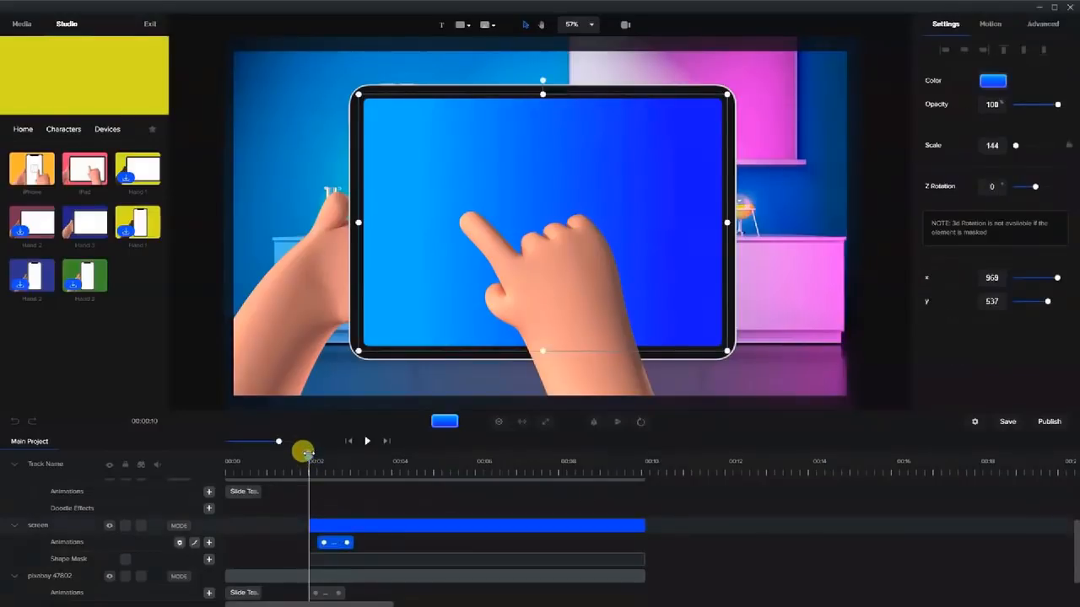
drag(306, 453, 311, 455)
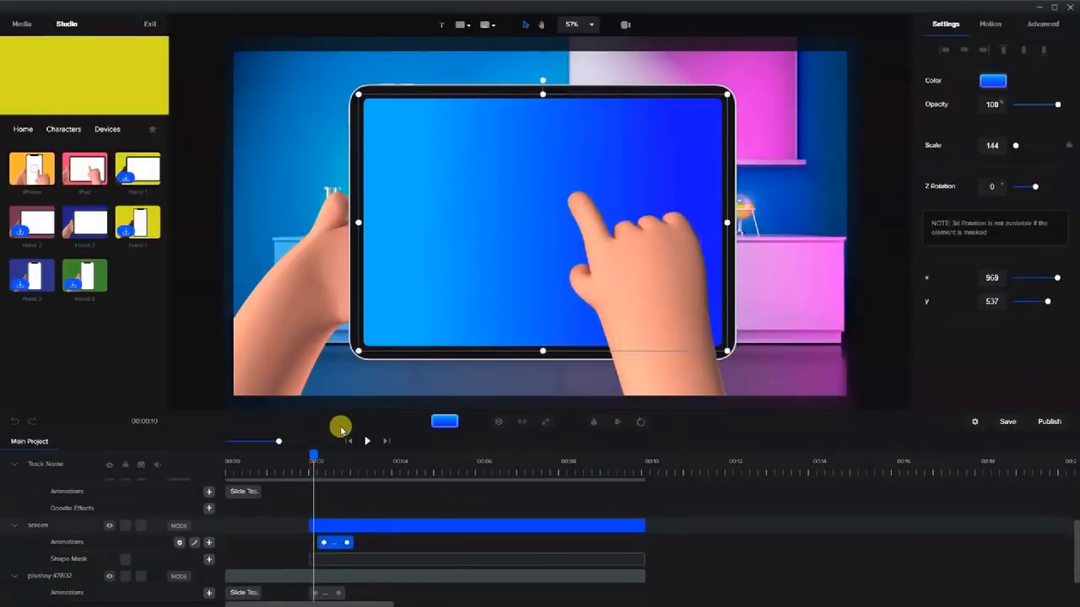
Slide the screen layer off to the left, with the animation starting at 00:02.
key(shift+Left)
key(shift+Left)
key(shift+Left)
key(shift+Left)
key(shift+Left)
key(shift+Left)
key(shift+Left)
key(shift+Left)
key(shift+Left)
key(shift+Left)
key(shift+Left)
key(shift+Left)
key(shift+Left)
key(shift+Left)
key(shift+Left)
key(shift+Left)
key(shift+Left)
key(shift+Left)
key(shift+Left)
key(shift+Left)
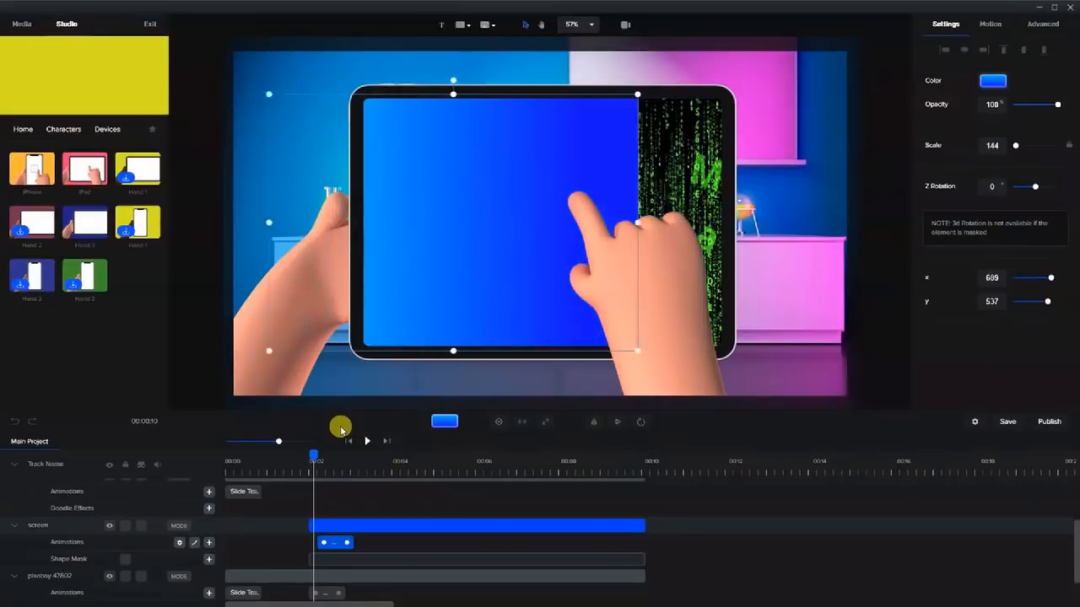
key(shift+Left)
key(shift+Left)
key(shift+Left)
key(shift+Left)
key(shift+Left)
key(shift+Left)
key(shift+Left)
key(shift+Left)
key(shift+Left)
key(shift+Left)
key(shift+Left)
key(shift+Left)
key(shift+Left)
key(shift+Left)
key(shift+Left)
key(shift+Left)
key(shift+Left)
key(shift+Left)
key(shift+Left)
key(shift+Left)
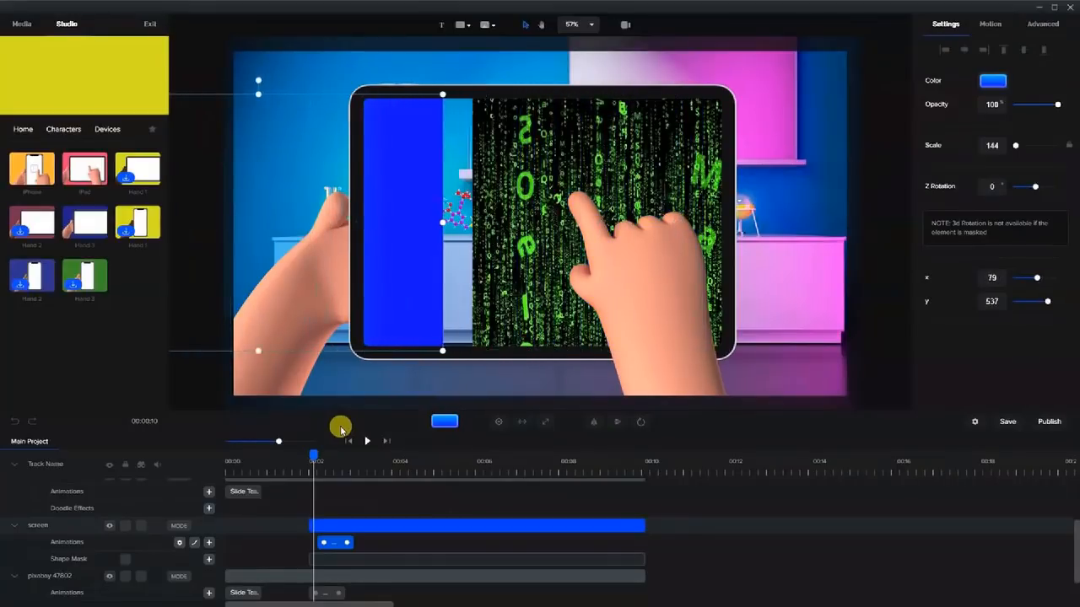
key(shift+Left)
key(shift+Left)
key(shift+Left)
key(shift+Left)
key(shift+Left)
key(shift+Left)
key(shift+Left)
key(shift+Left)
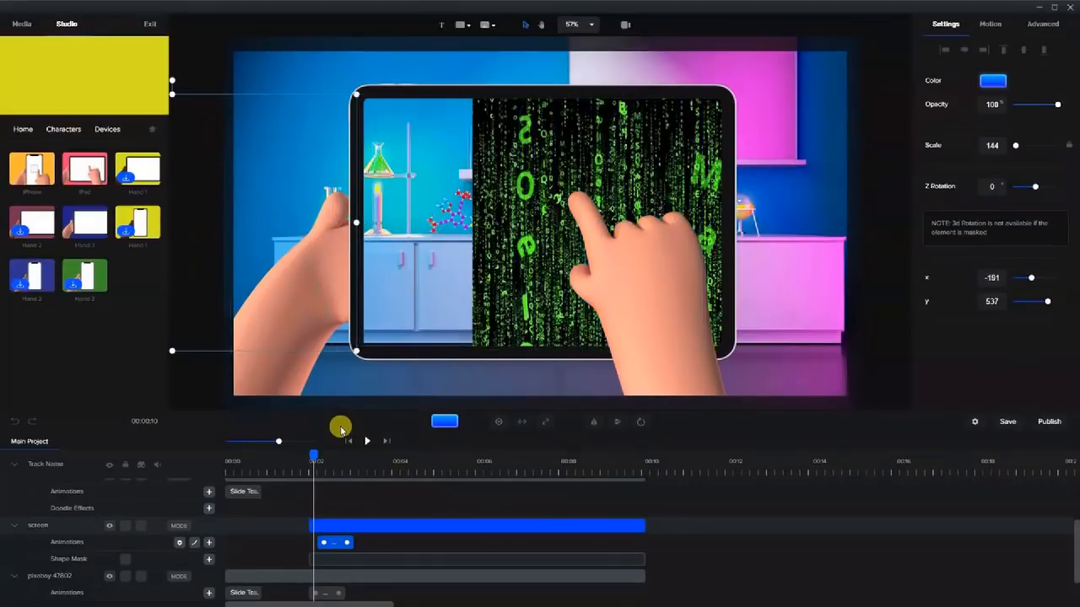
key(shift+Right)
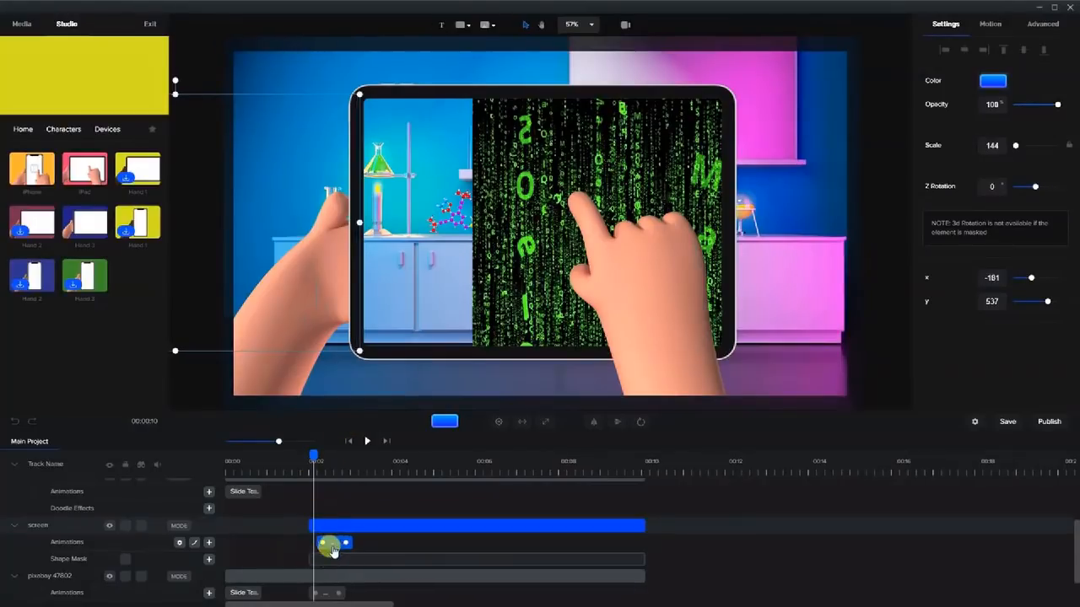
drag(335, 550, 314, 549)
Scrub around 00:02 to check the screen sliding off to reveal the green code.
drag(308, 456, 335, 475)
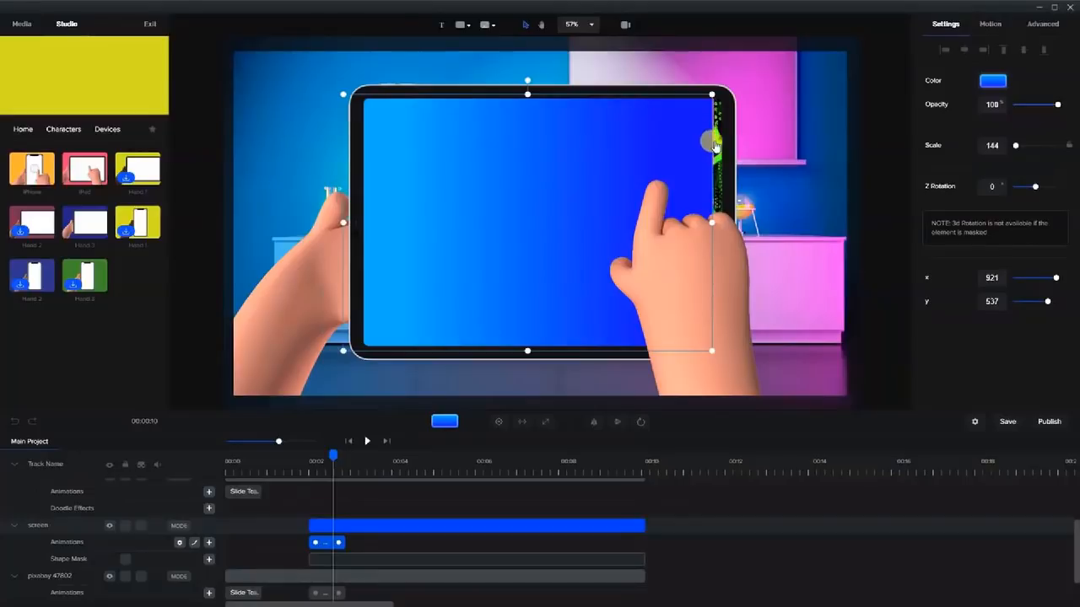
drag(334, 455, 309, 456)
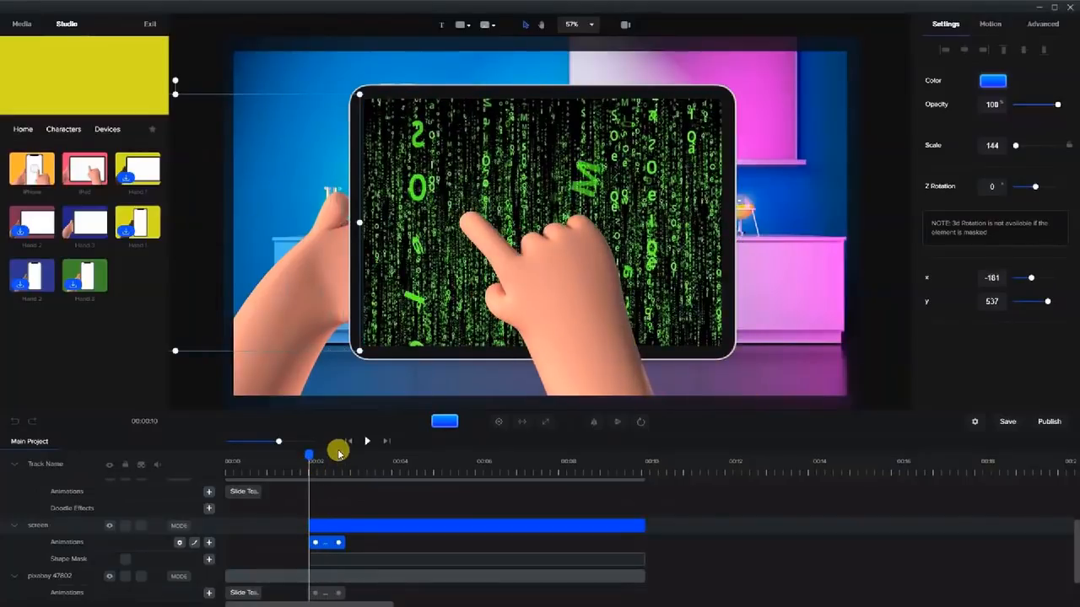
scroll(338, 454, right, 5)
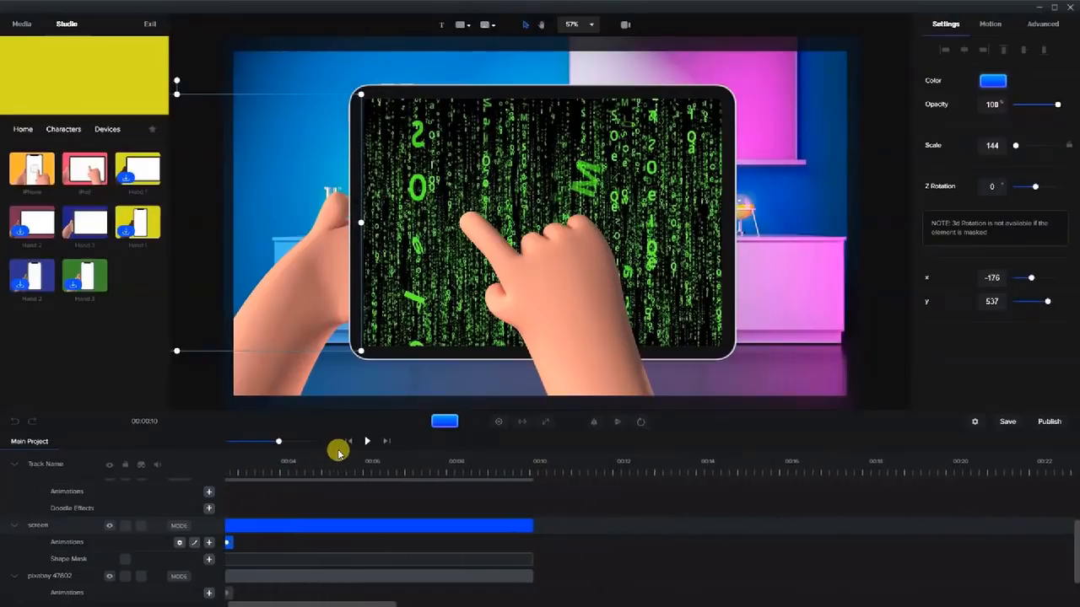
scroll(338, 454, right, 7)
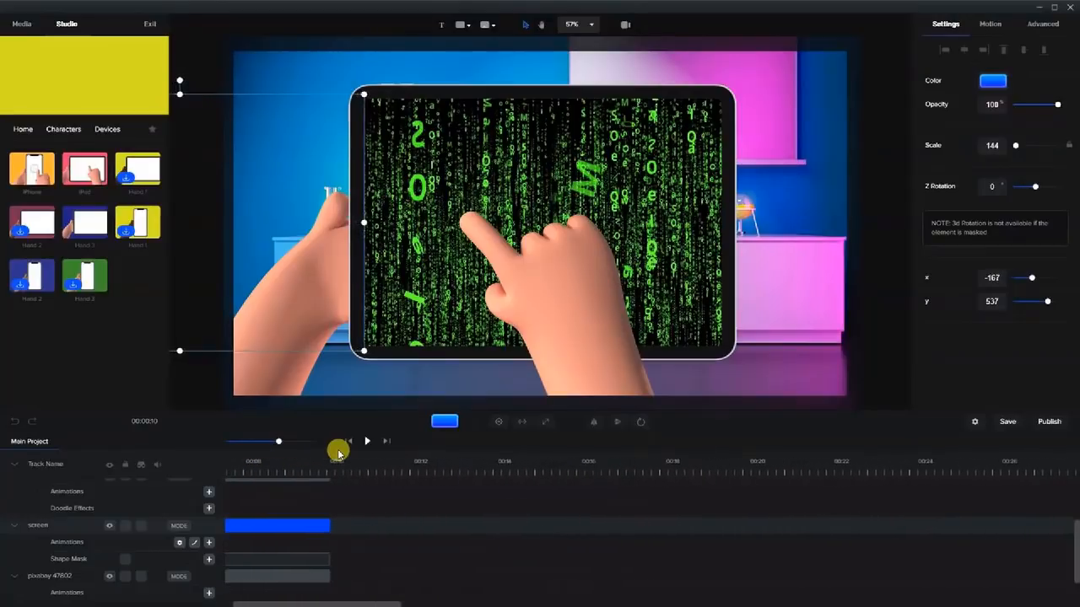
drag(378, 603, 355, 603)
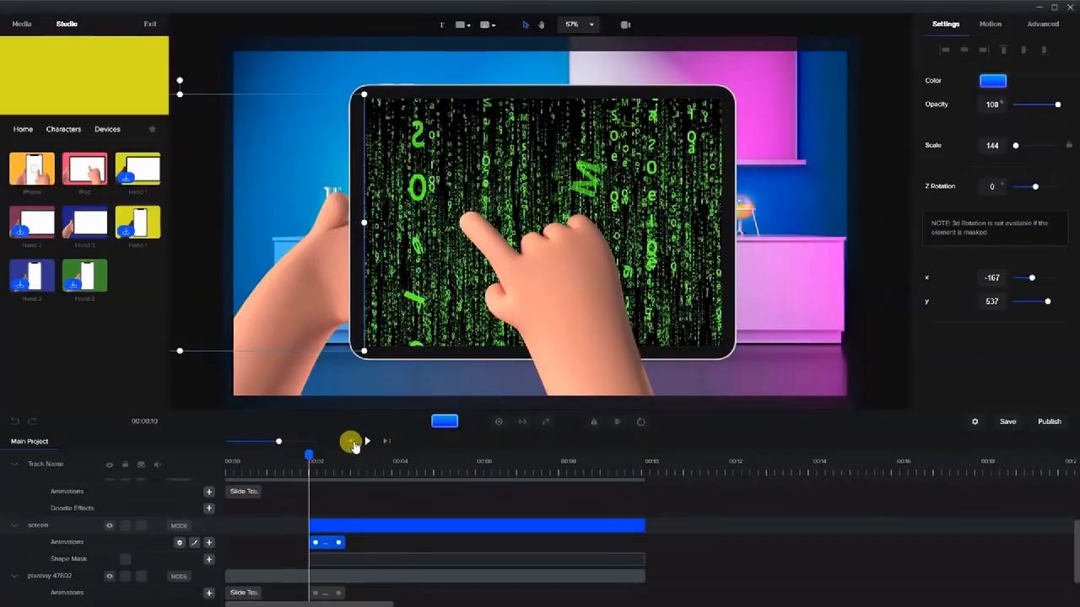
click(351, 442)
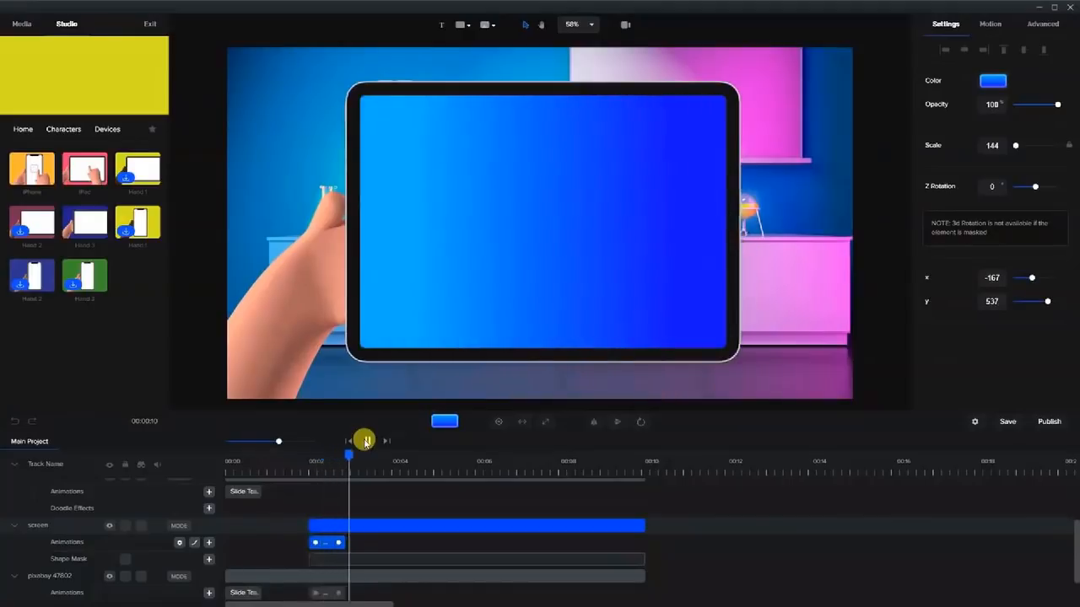
click(366, 440)
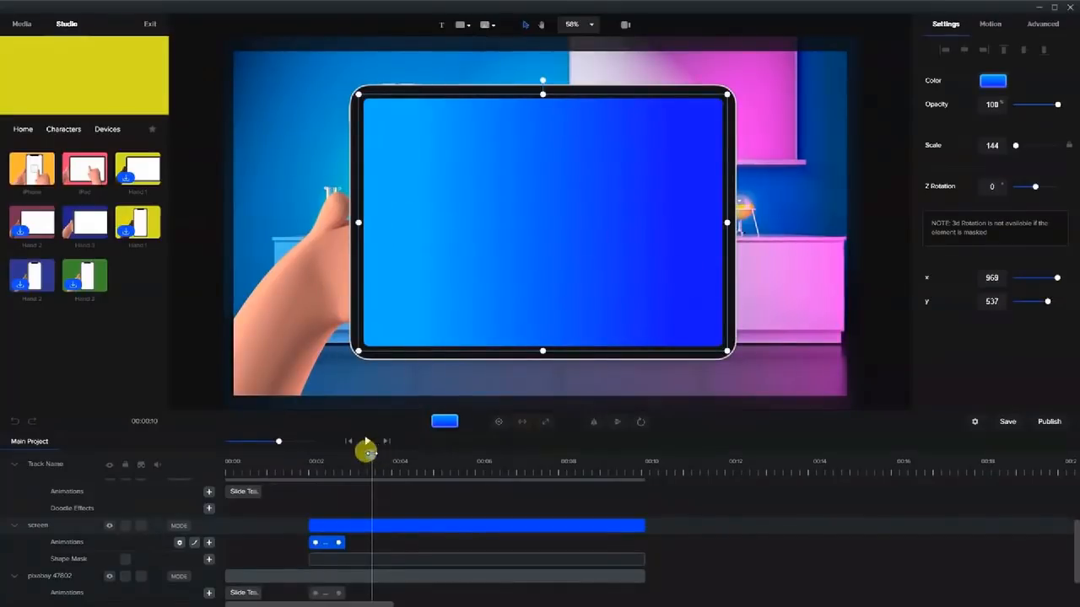
drag(370, 453, 348, 455)
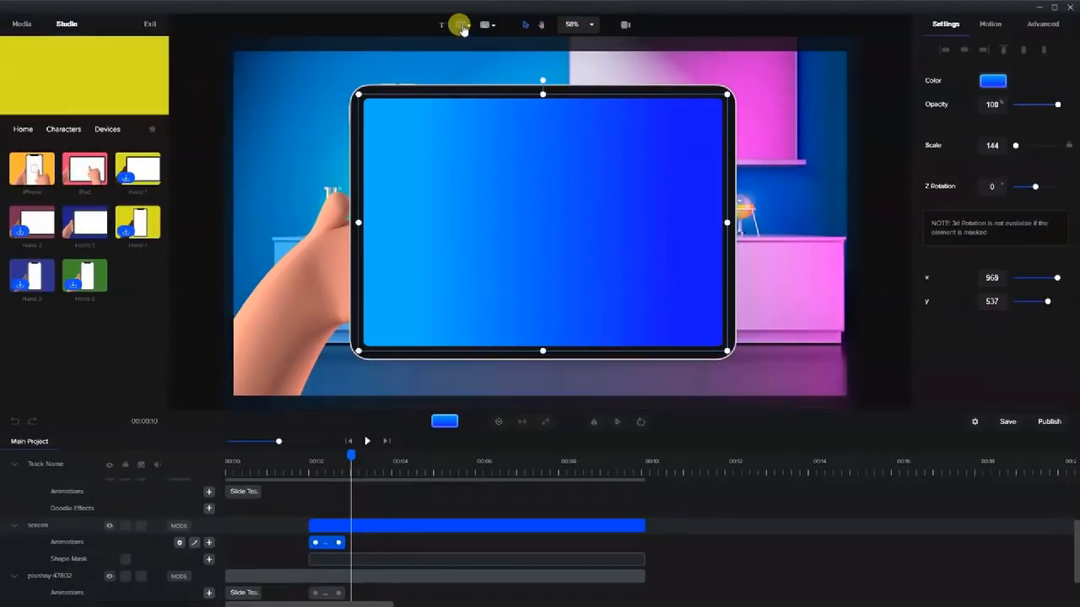
Add a white rectangle on the tablet screen, flatten it into a bar, and set corner radius 35.
click(461, 25)
click(423, 88)
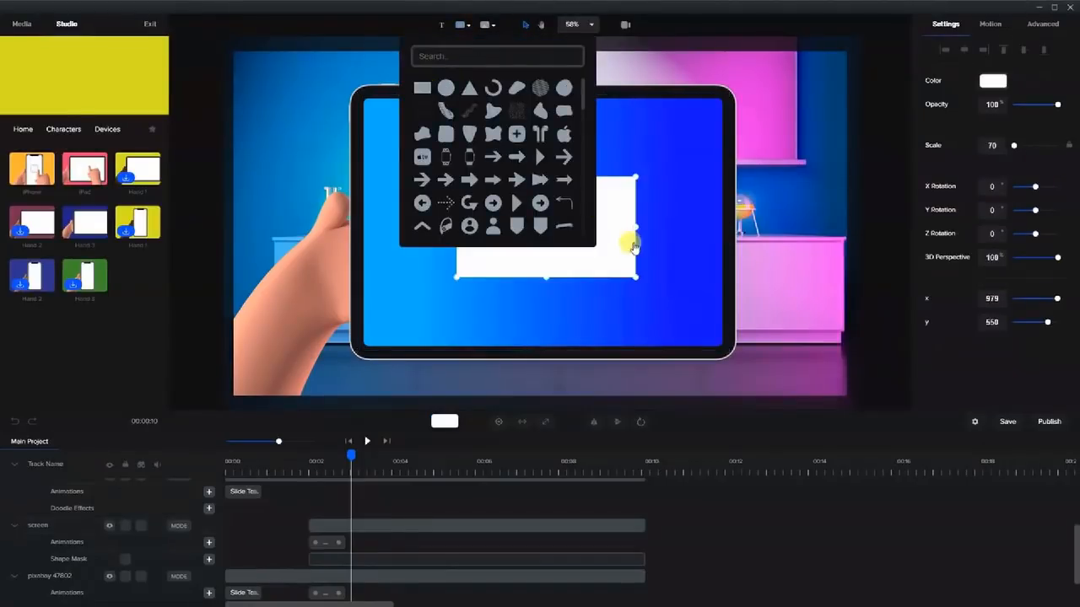
click(595, 253)
drag(545, 276, 546, 236)
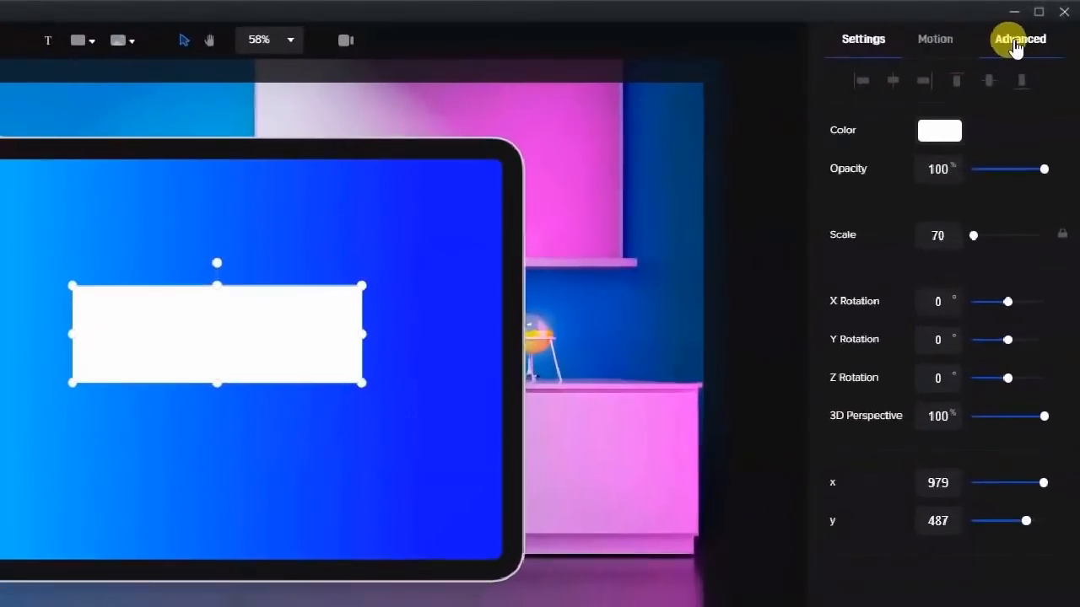
click(1041, 25)
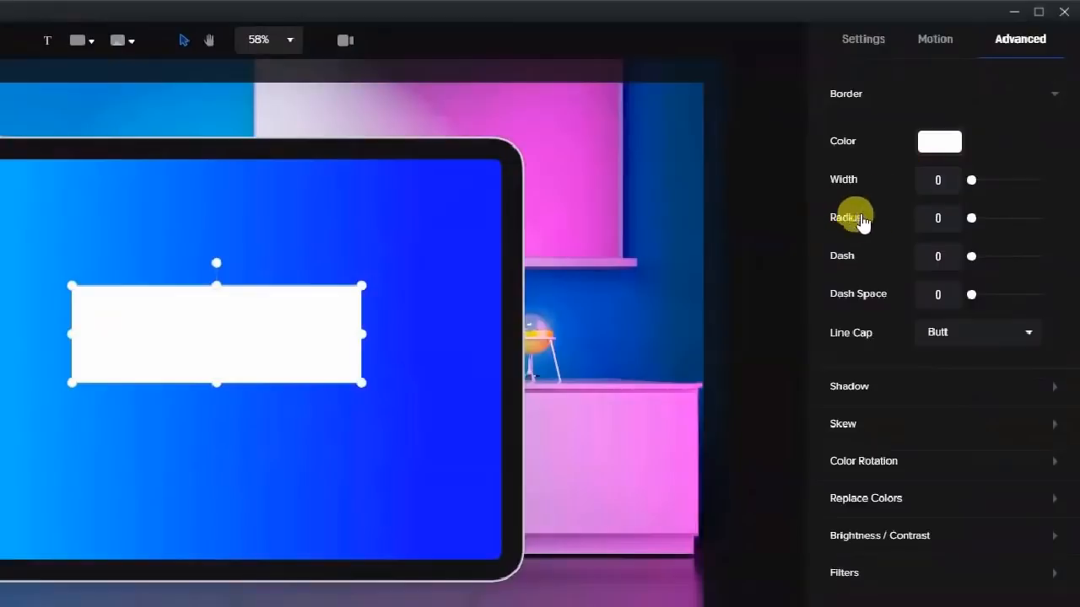
drag(975, 217, 985, 218)
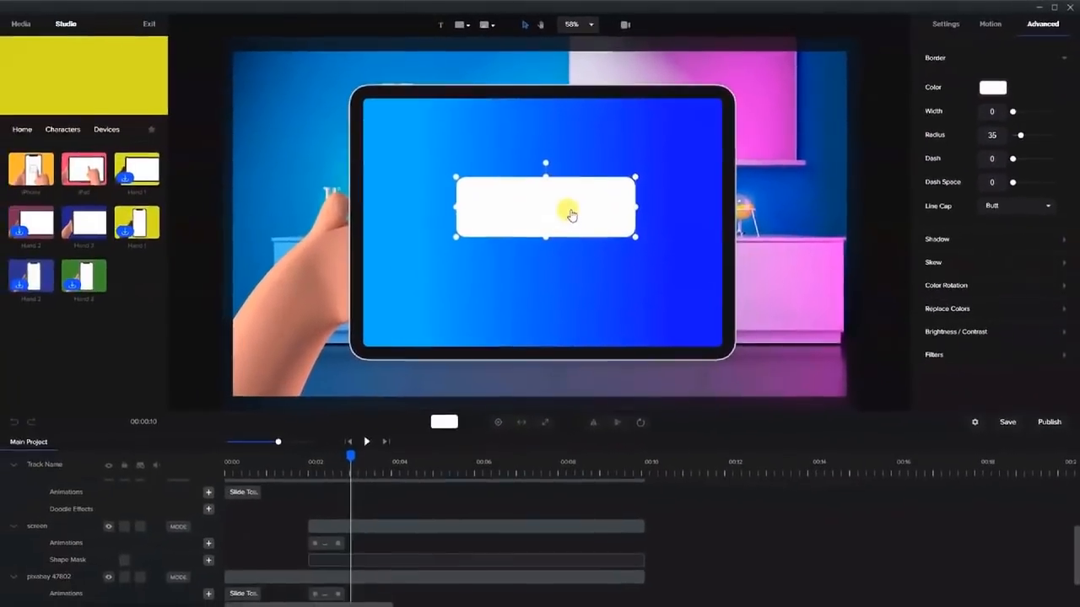
click(562, 193)
click(536, 209)
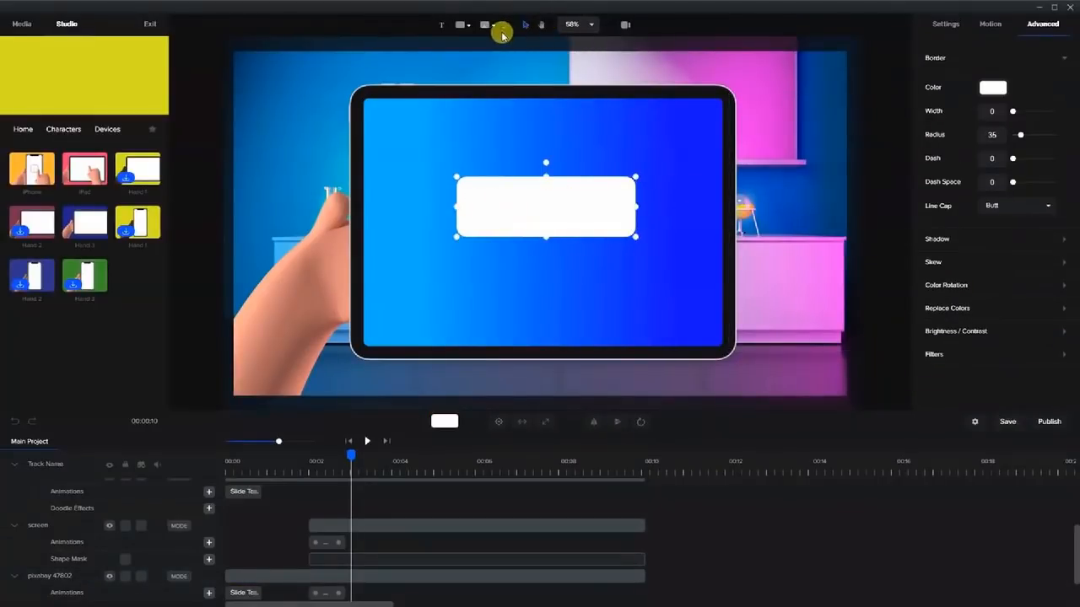
Add a text box and give it a pure blue border colour.
click(441, 28)
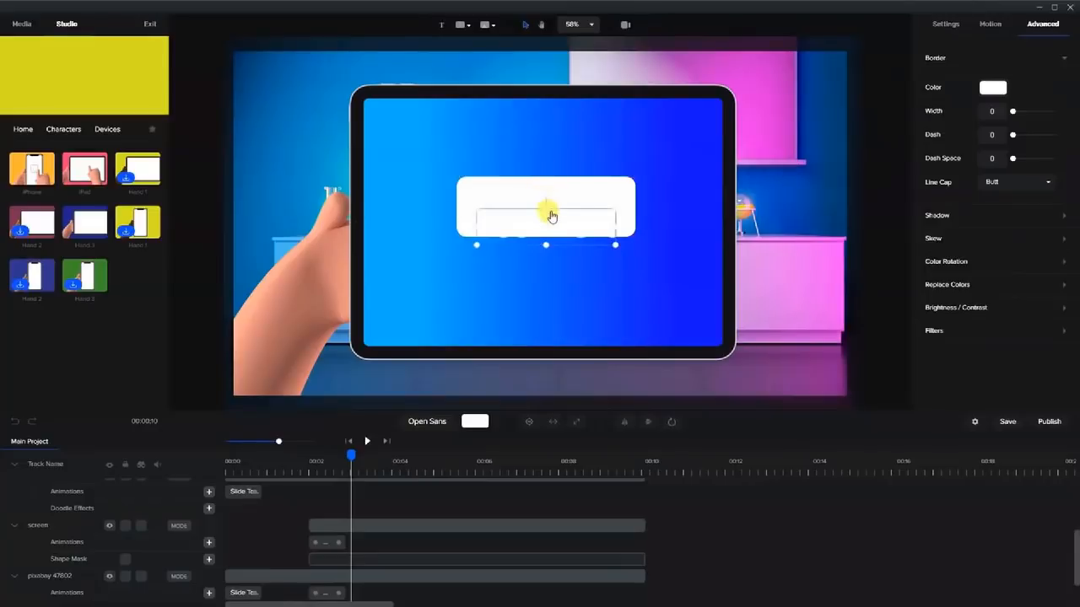
click(987, 88)
click(1018, 137)
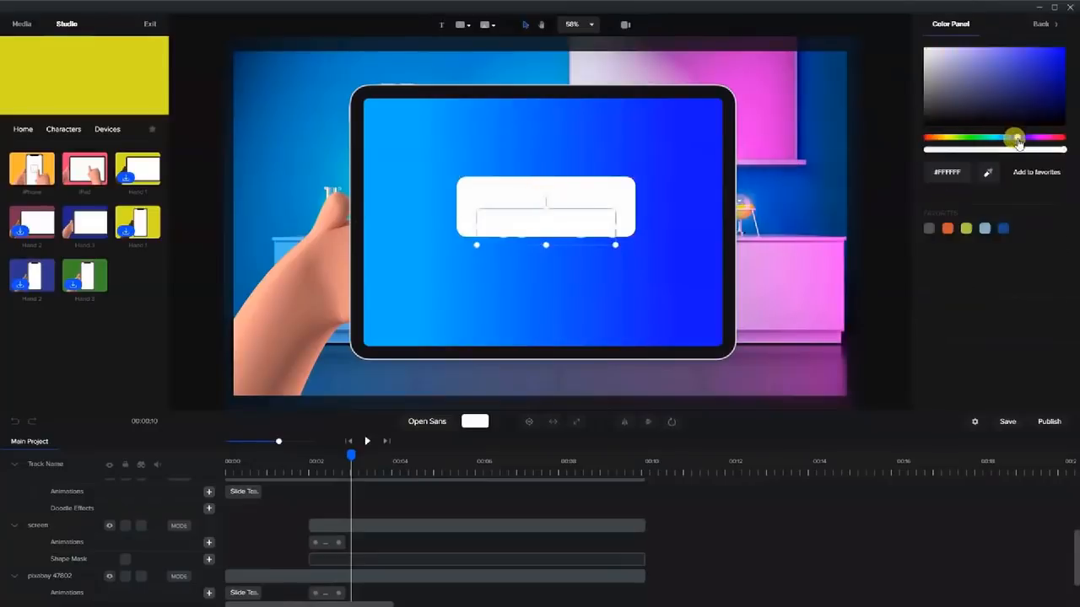
drag(1047, 76, 1061, 46)
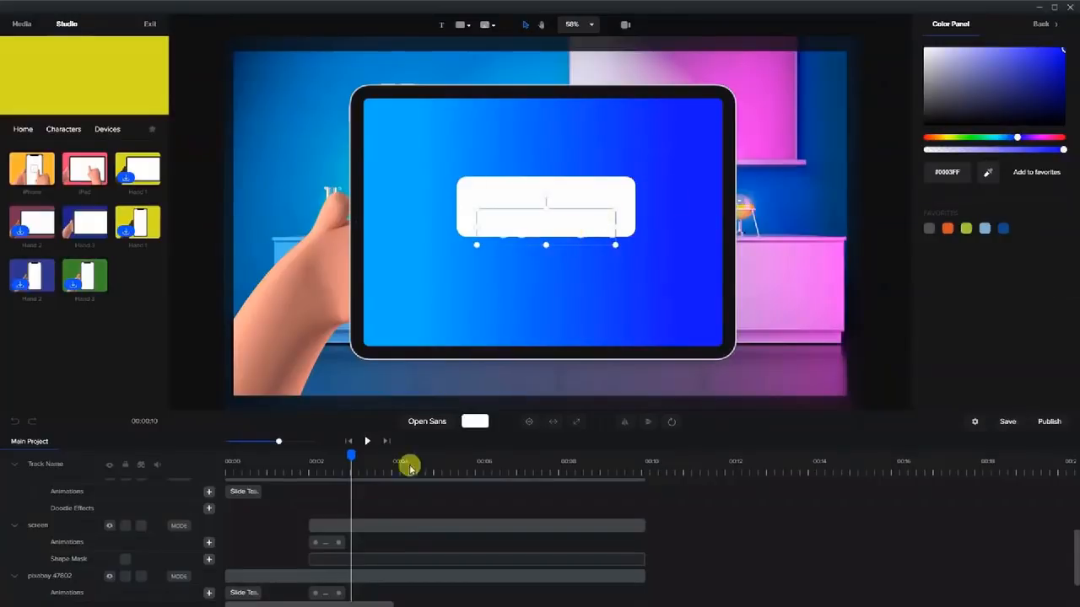
click(524, 225)
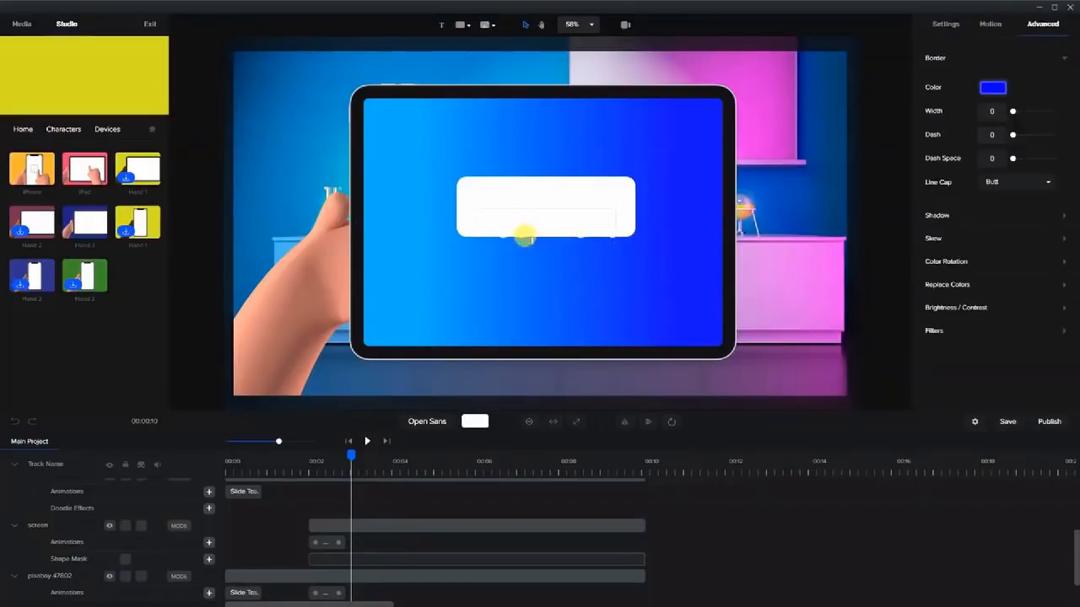
Centre the text box on the white rounded bar.
click(605, 226)
drag(579, 228, 578, 204)
double_click(538, 207)
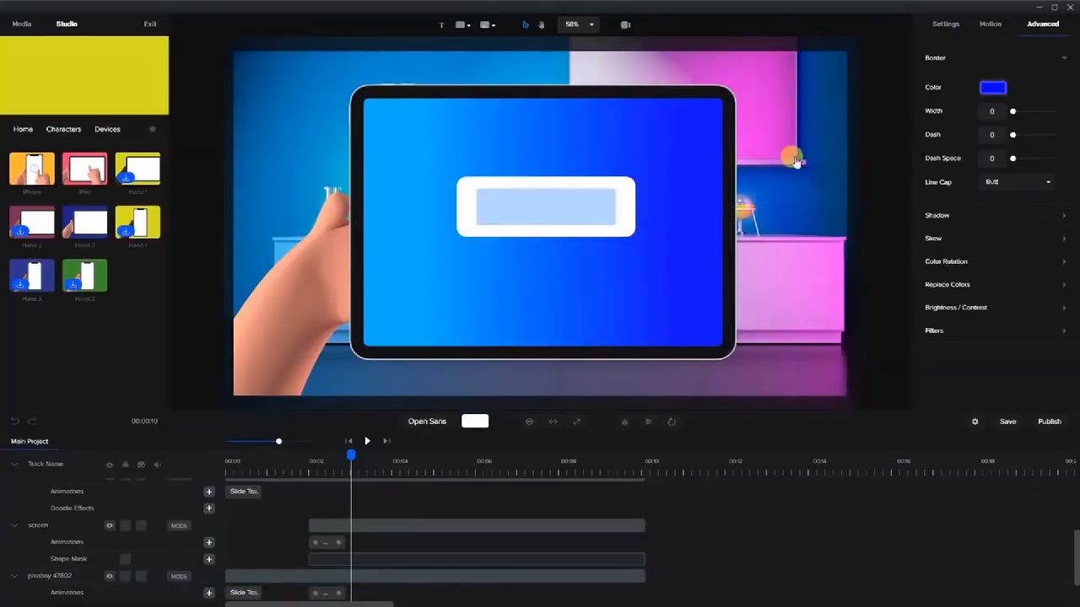
click(645, 211)
click(593, 210)
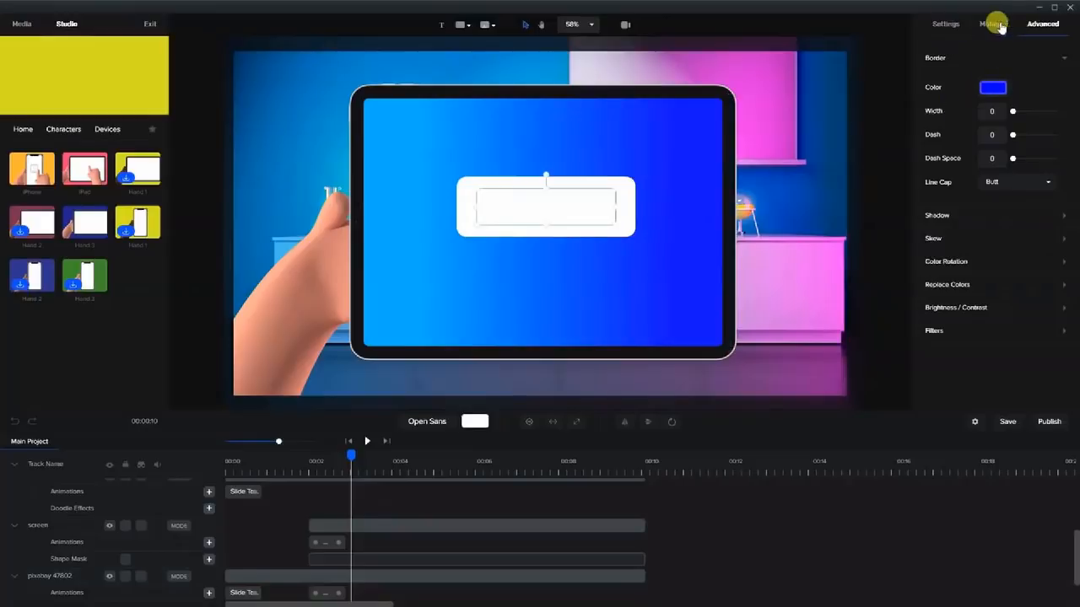
click(994, 87)
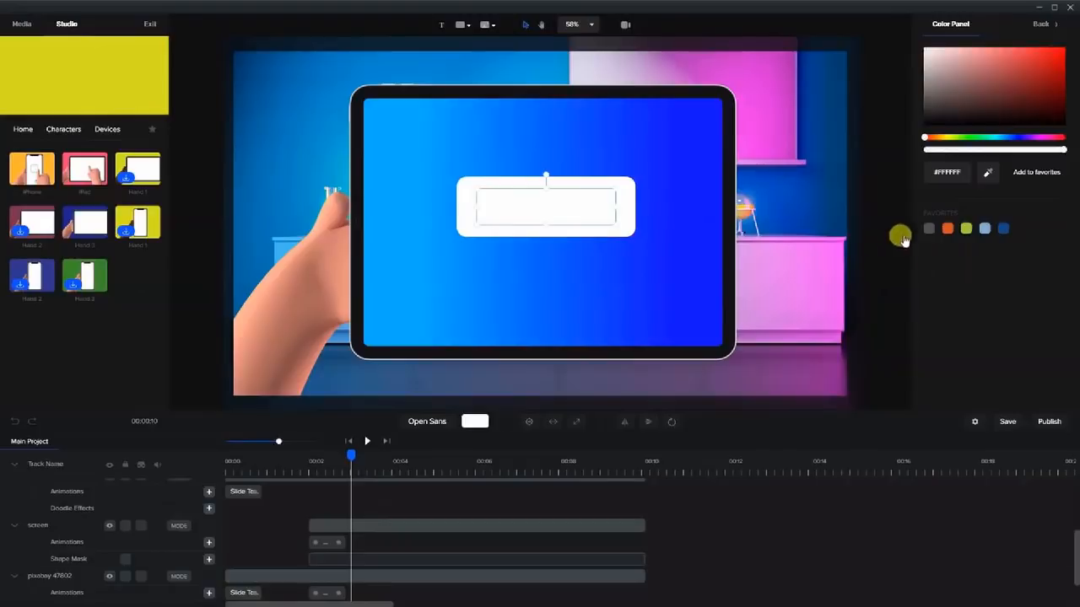
click(705, 177)
click(587, 207)
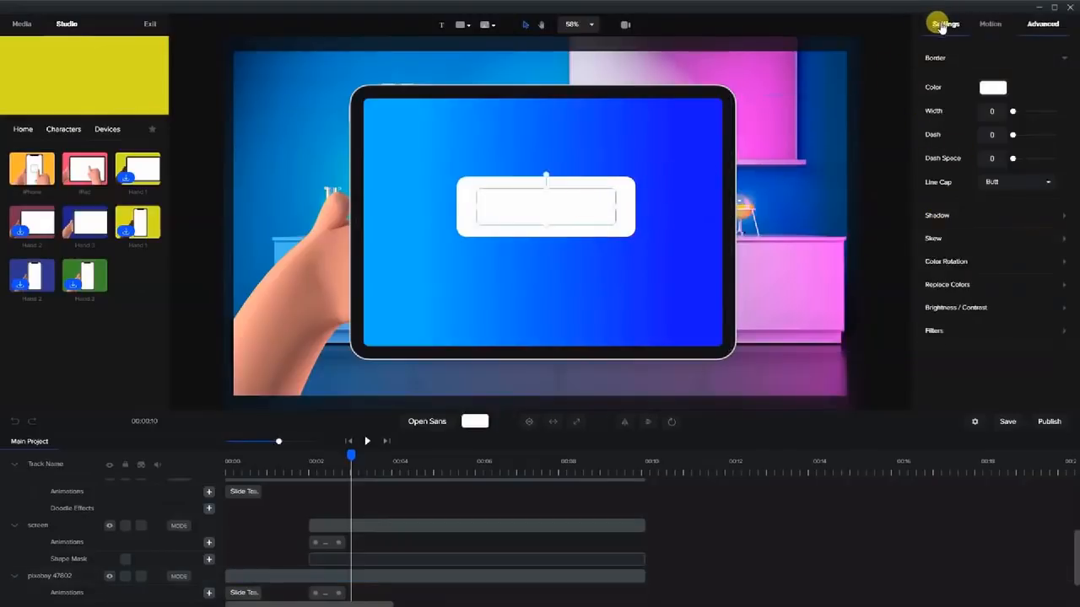
Set the text colour to blue #0003FF and change the text to 'Press Here'.
click(941, 24)
click(988, 161)
click(1016, 162)
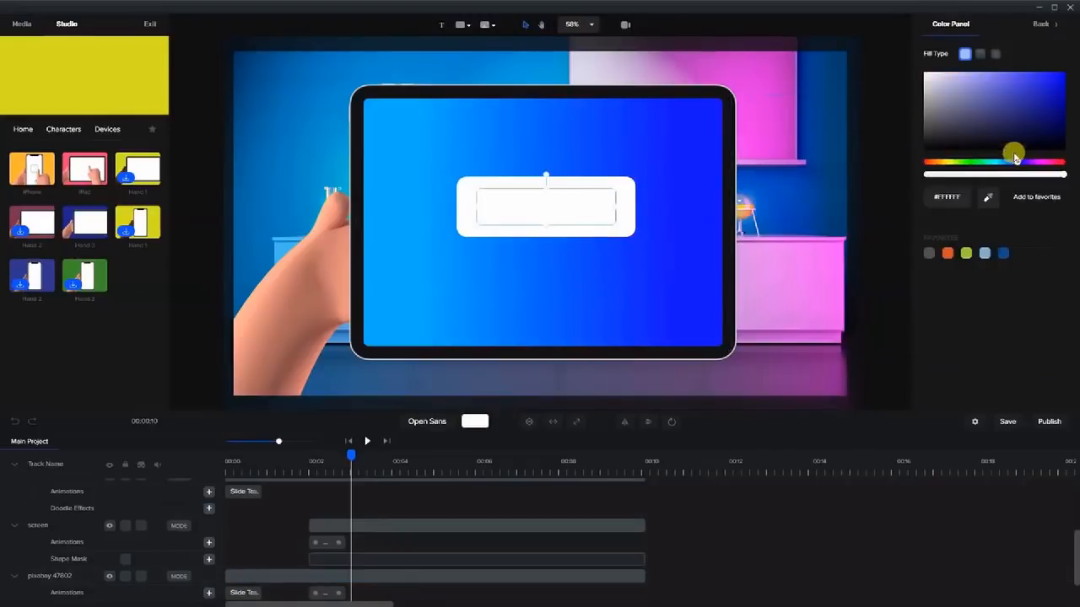
click(1062, 75)
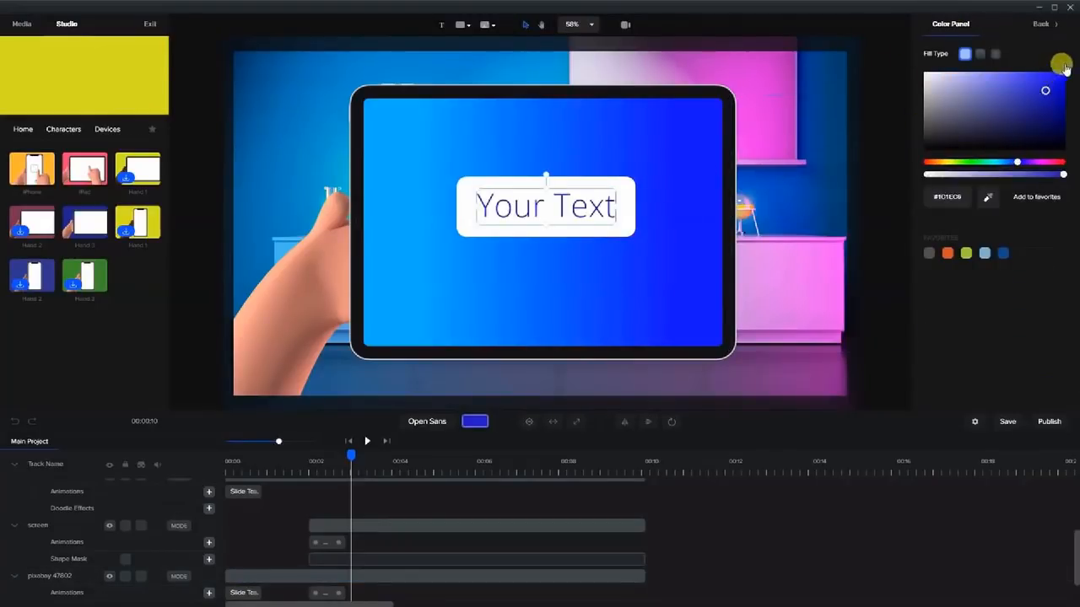
double_click(535, 212)
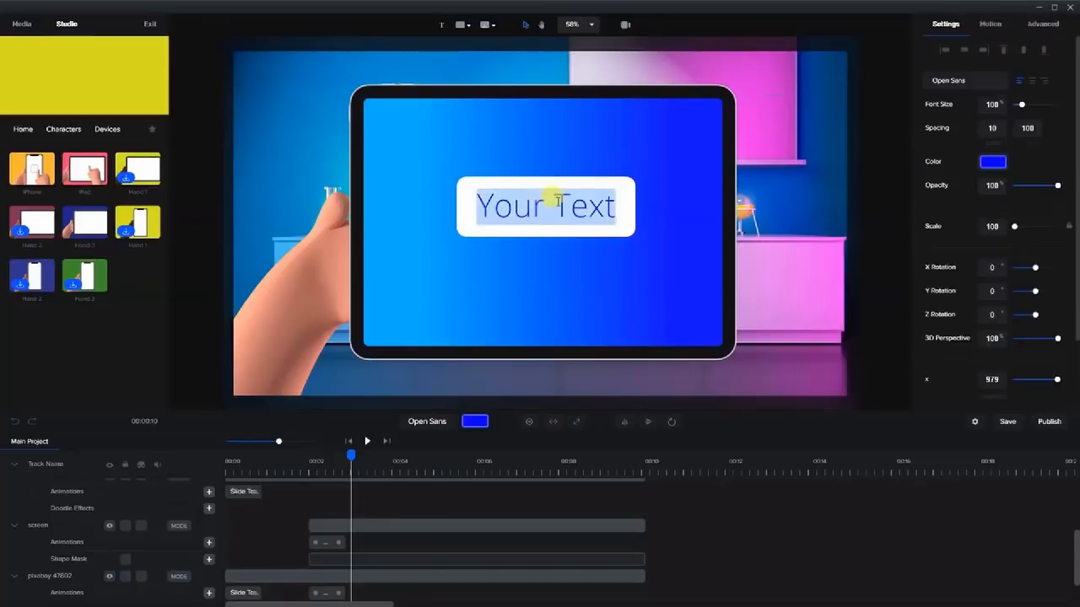
text(P)
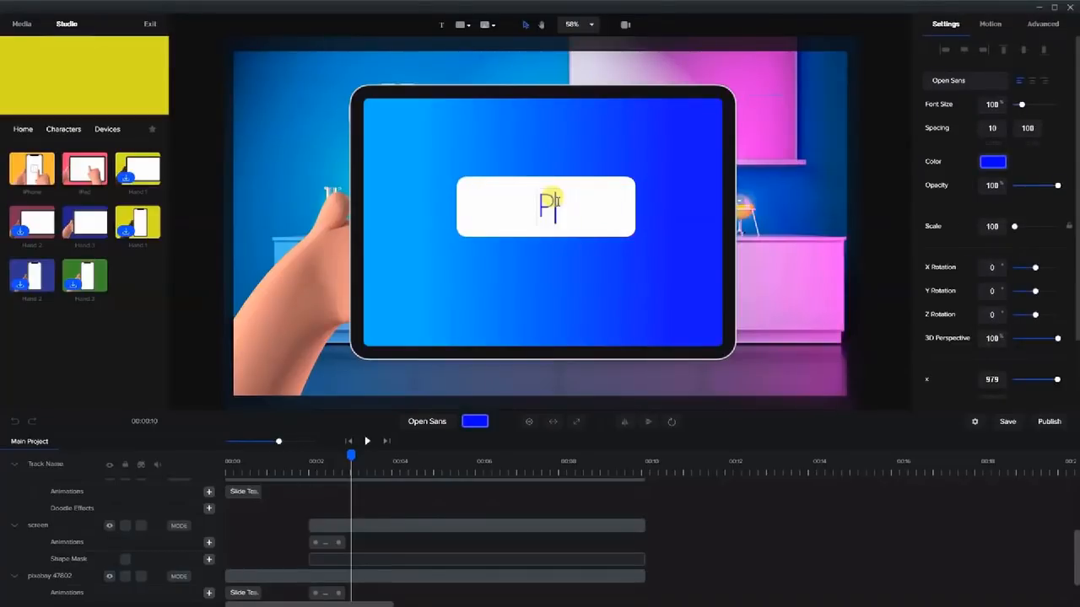
text(ress Here)
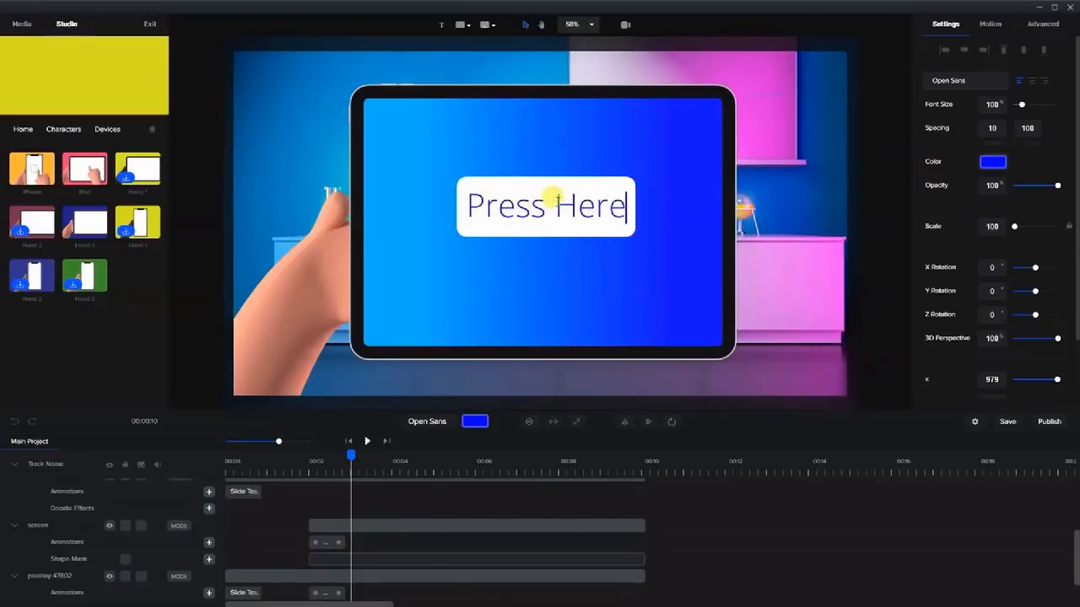
click(897, 66)
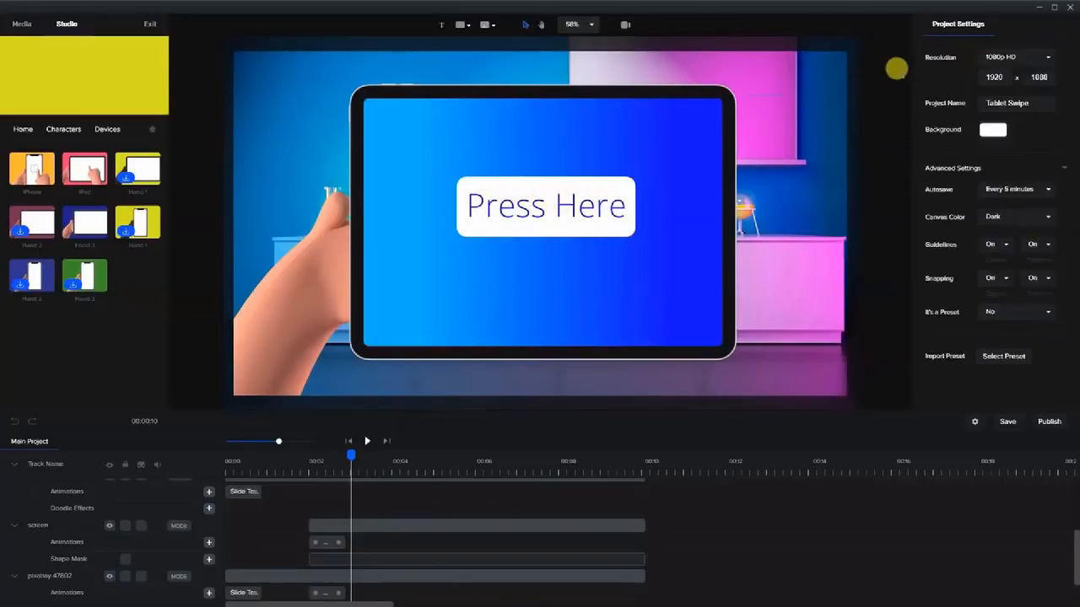
Change the PRESS HERE text's font to Bebas Neue.
click(593, 208)
click(952, 77)
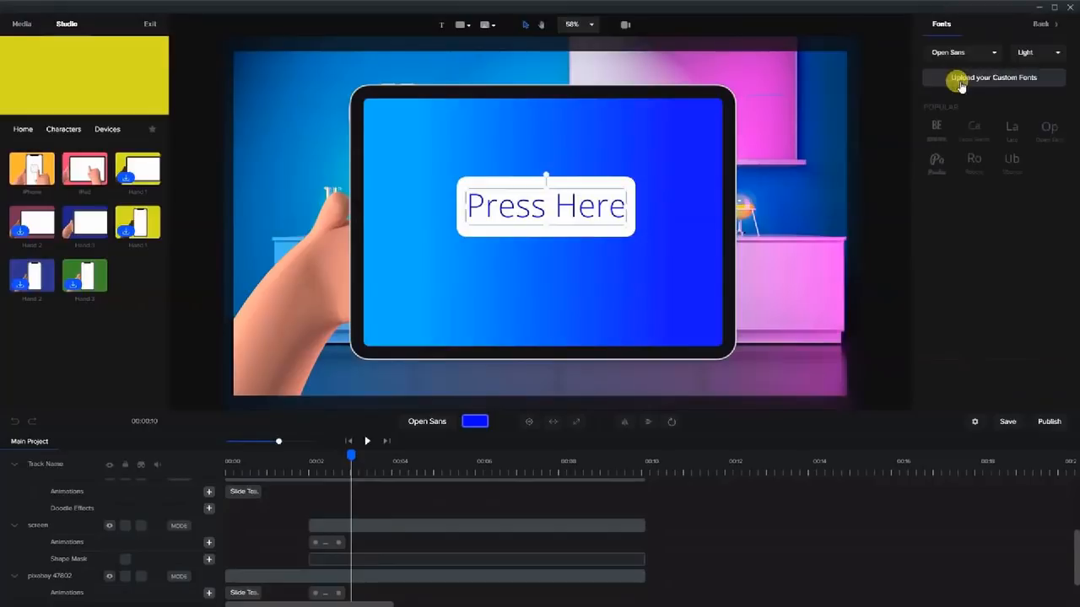
click(938, 129)
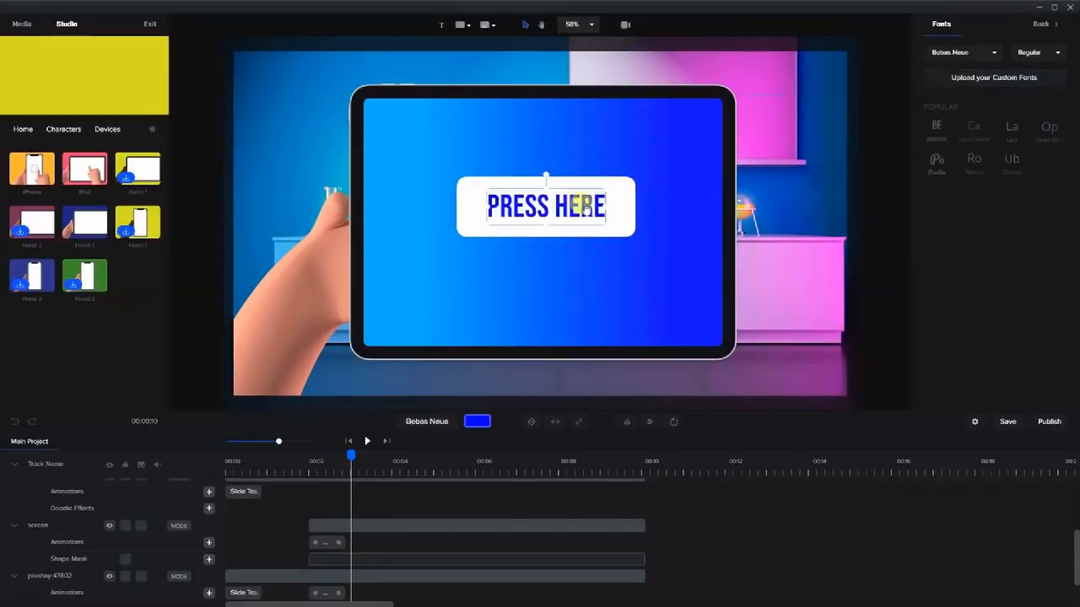
click(802, 194)
Centre PRESS HERE in the white box and stretch the Rectangle clip to match the text.
click(548, 211)
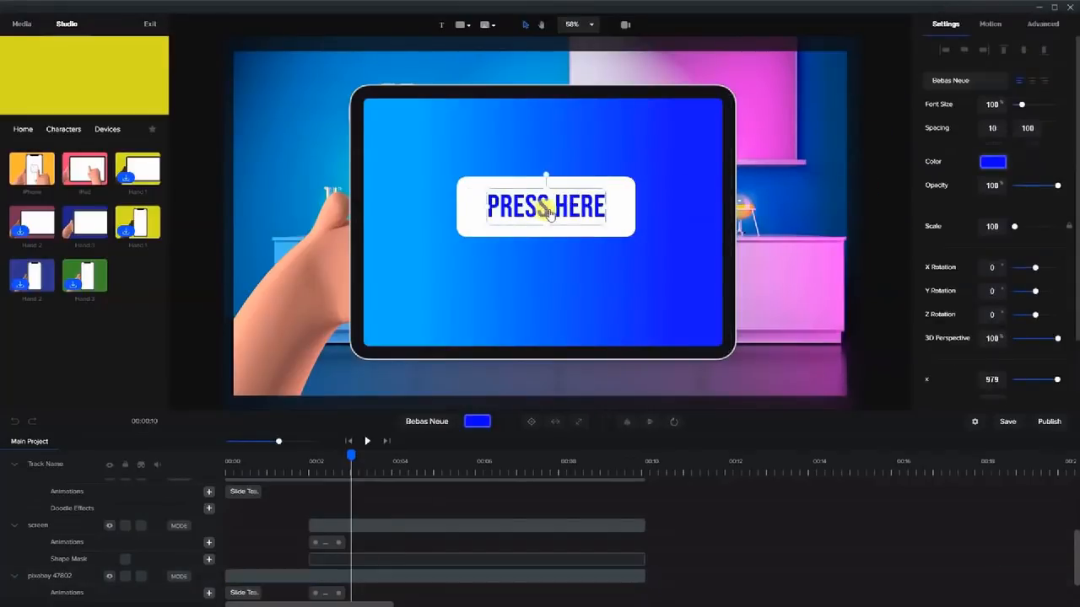
drag(544, 212, 540, 209)
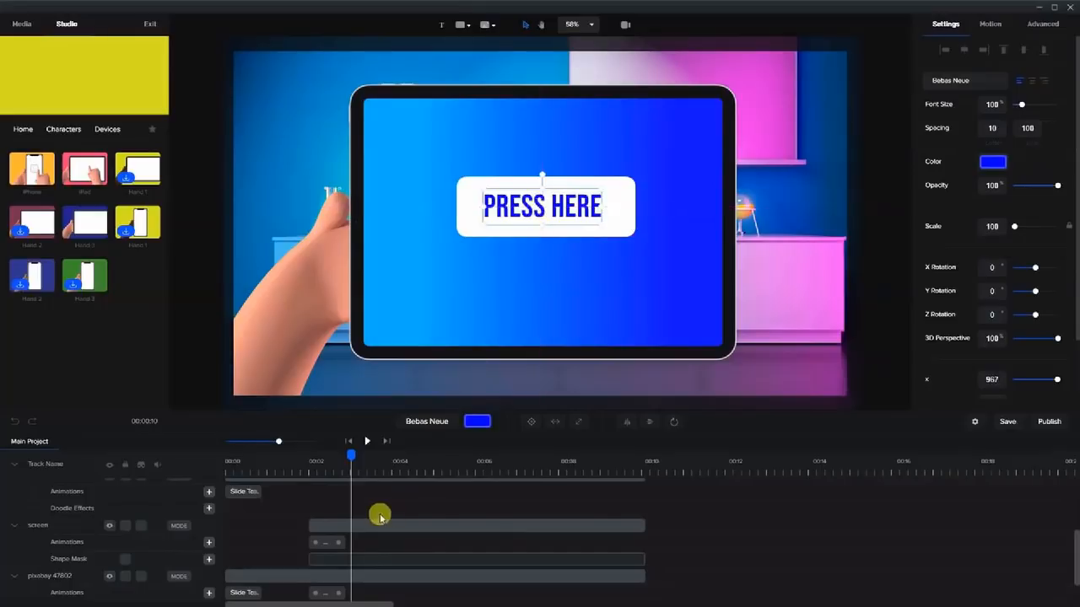
scroll(370, 511, up, 3)
drag(548, 483, 648, 486)
Extend the Rectangle clip to about 00:09 and give it the Zoom > Elastic Scale Up entrance.
drag(555, 503, 621, 504)
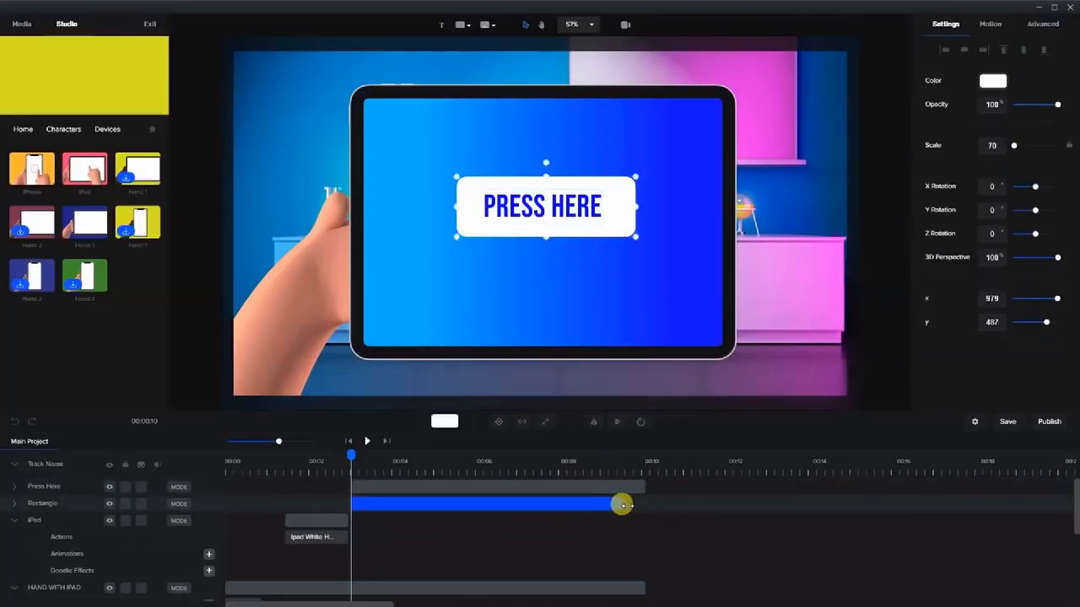
click(692, 409)
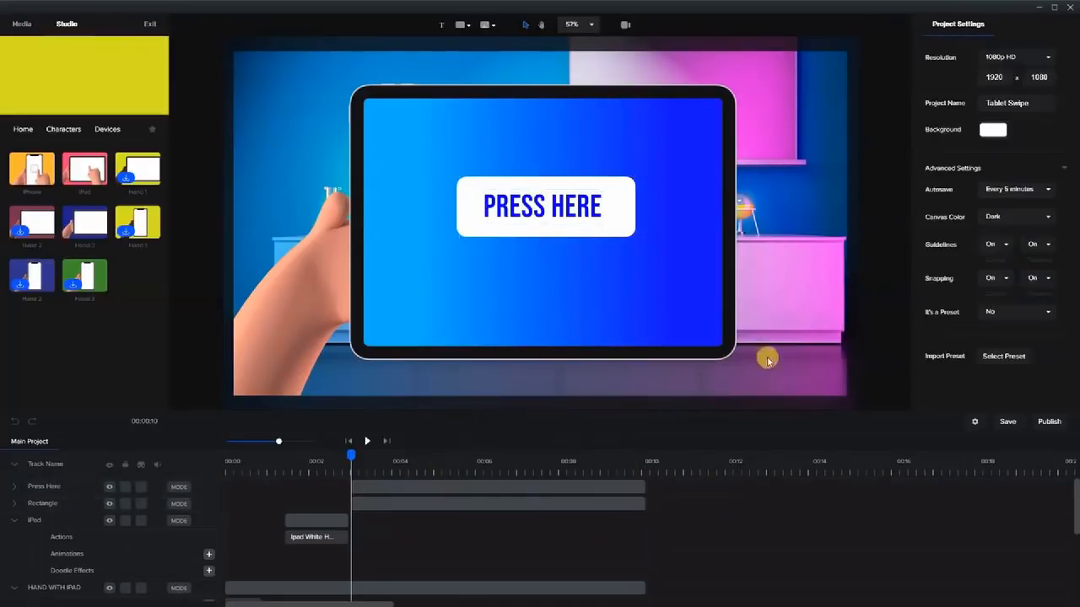
click(501, 503)
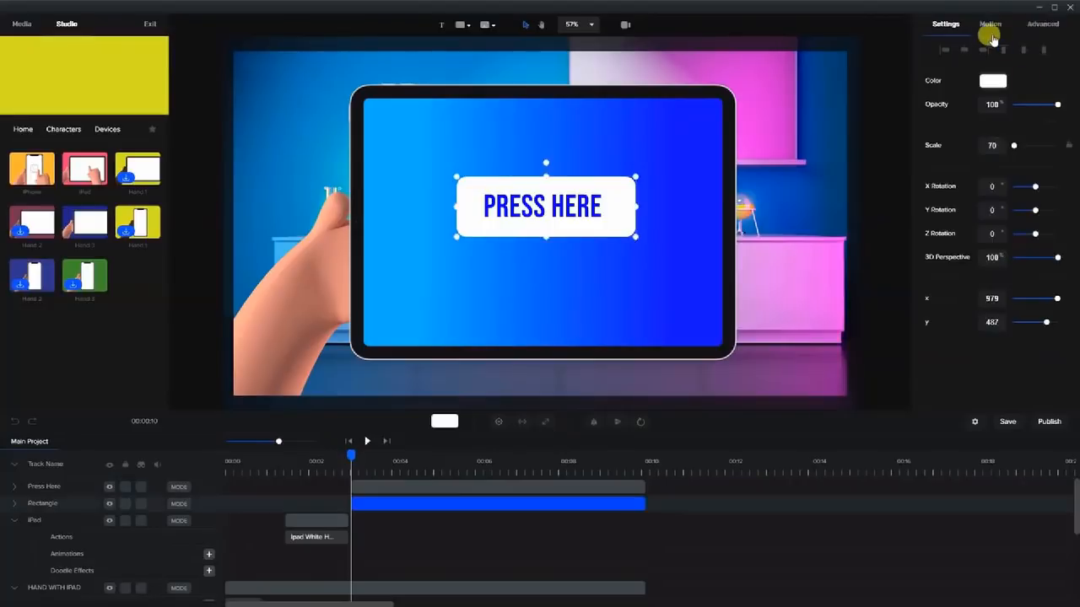
click(989, 25)
click(932, 197)
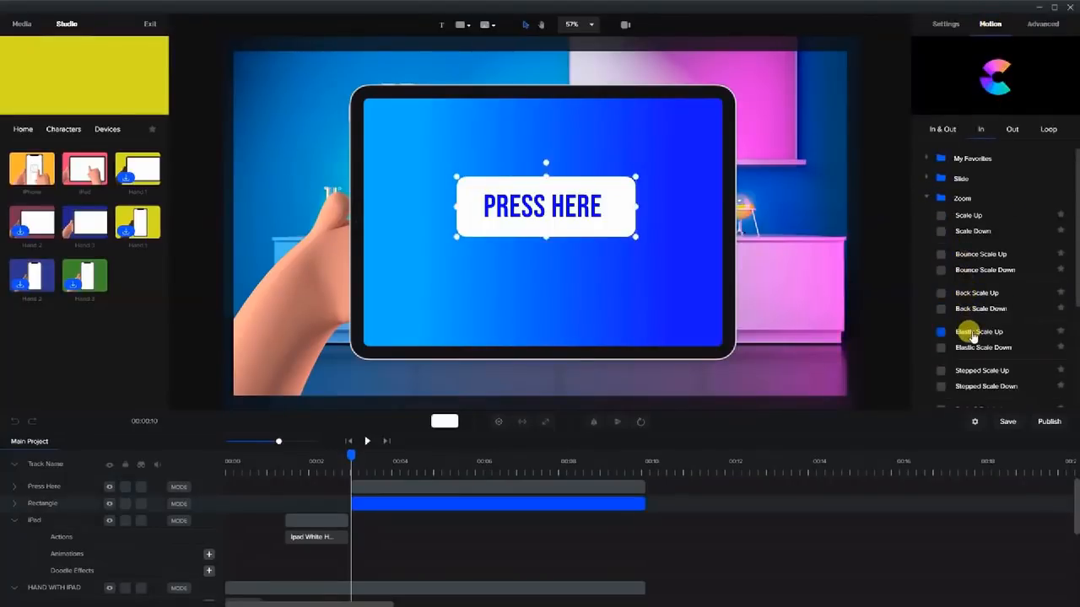
click(940, 332)
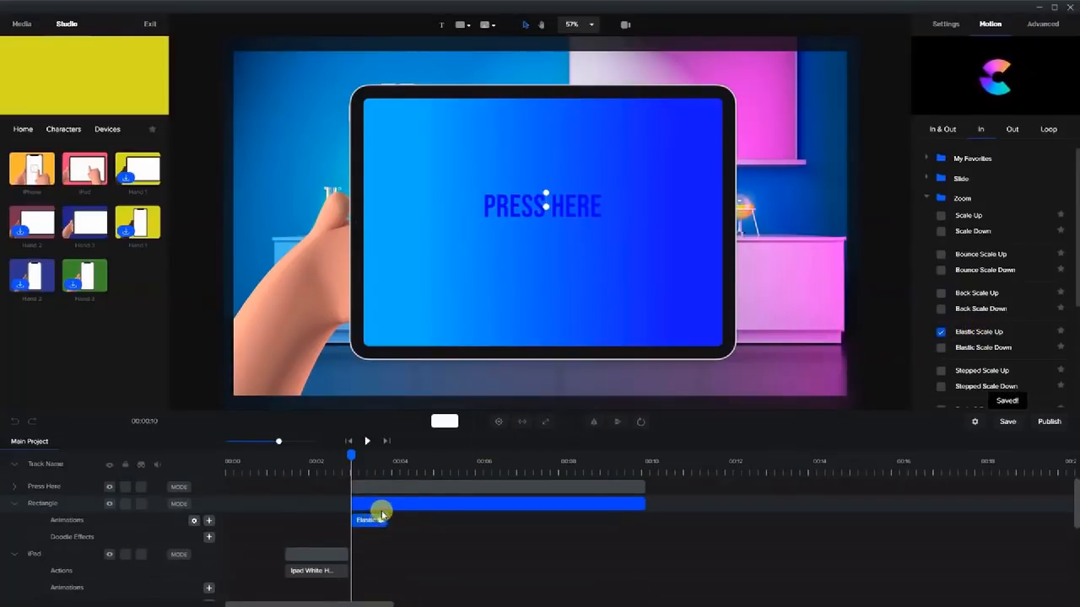
click(396, 486)
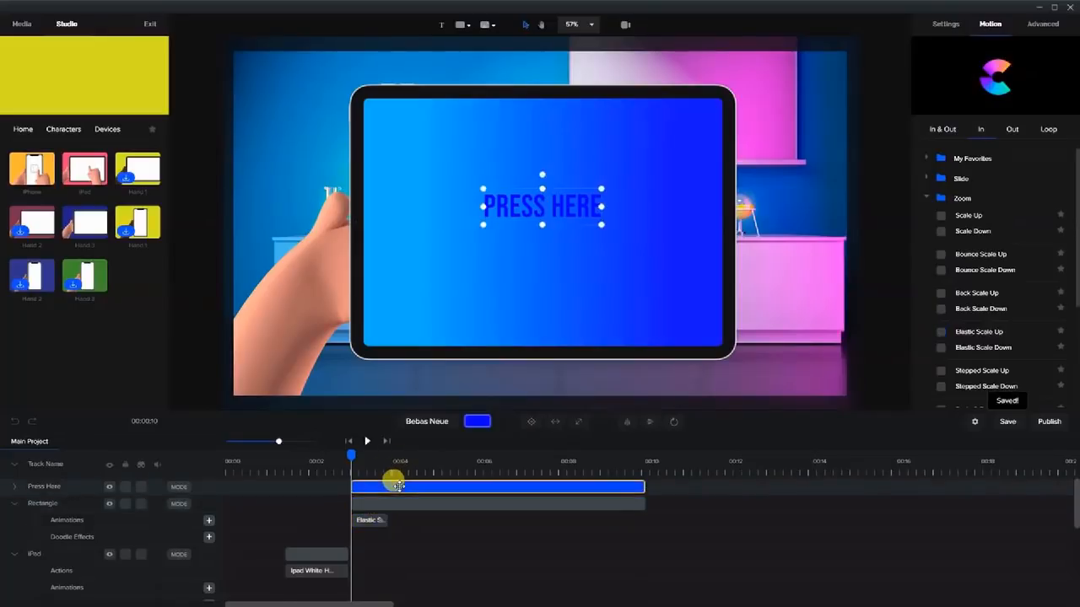
Paste Elastic Scale Up onto the PRESS HERE text and scrub to preview the button pop-in.
key(ctrl+v)
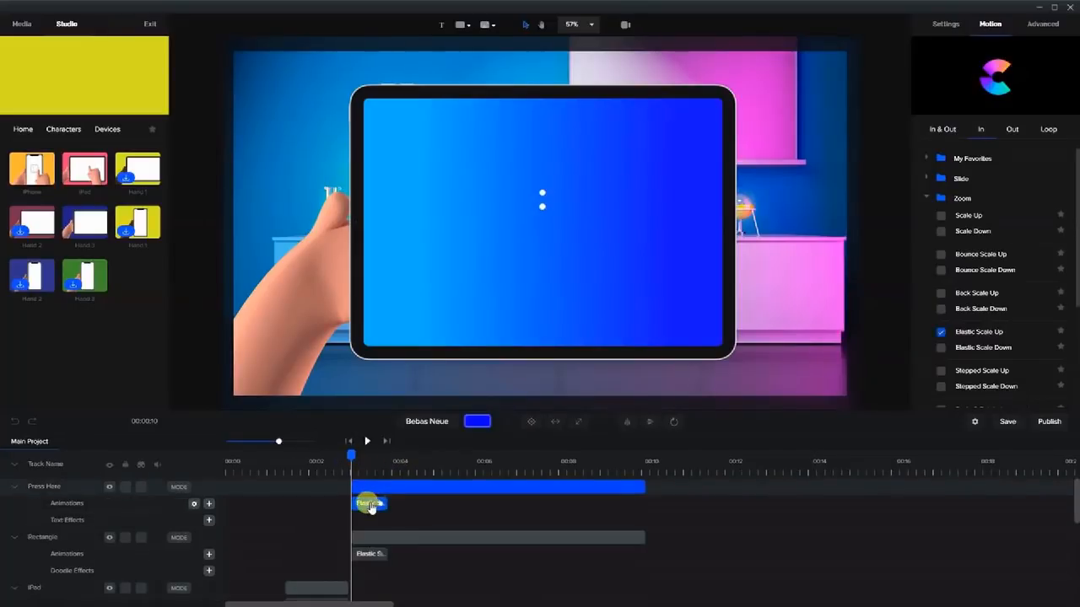
right_click(372, 504)
right_click(368, 553)
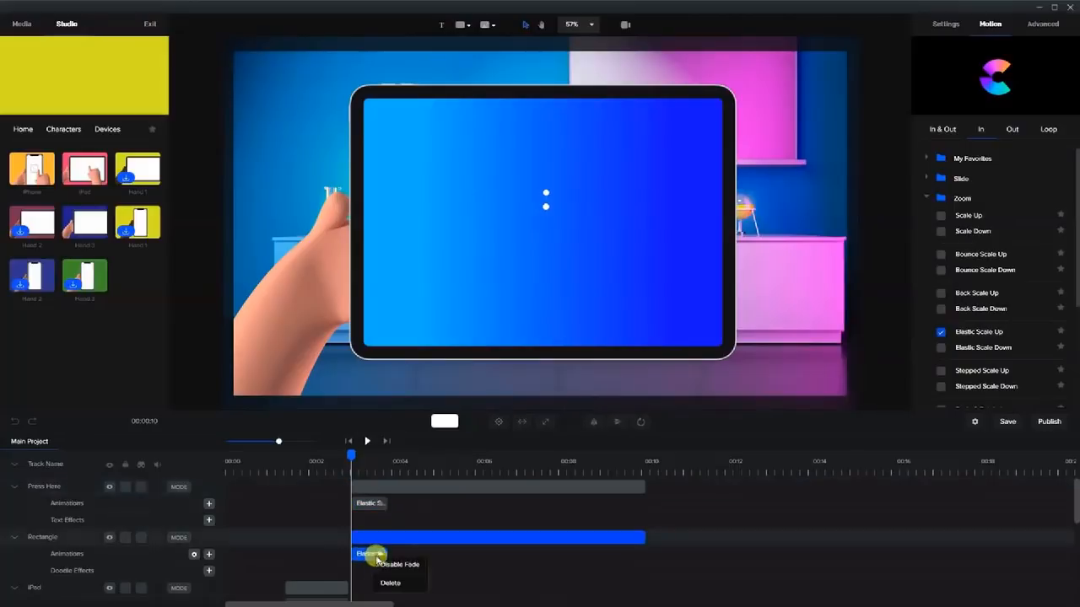
drag(356, 463, 391, 456)
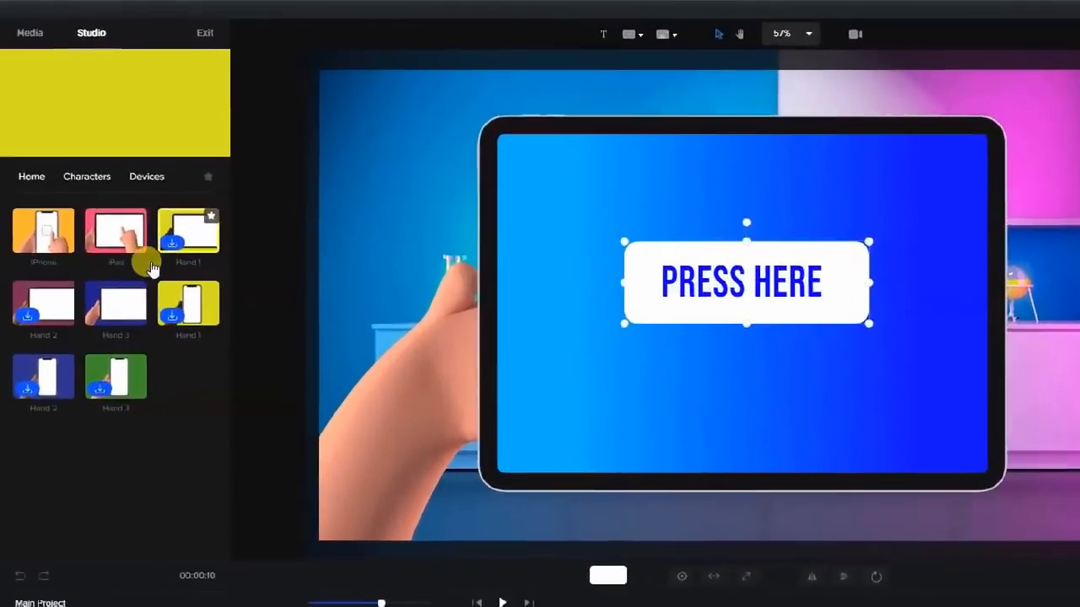
mouse_move(71, 174)
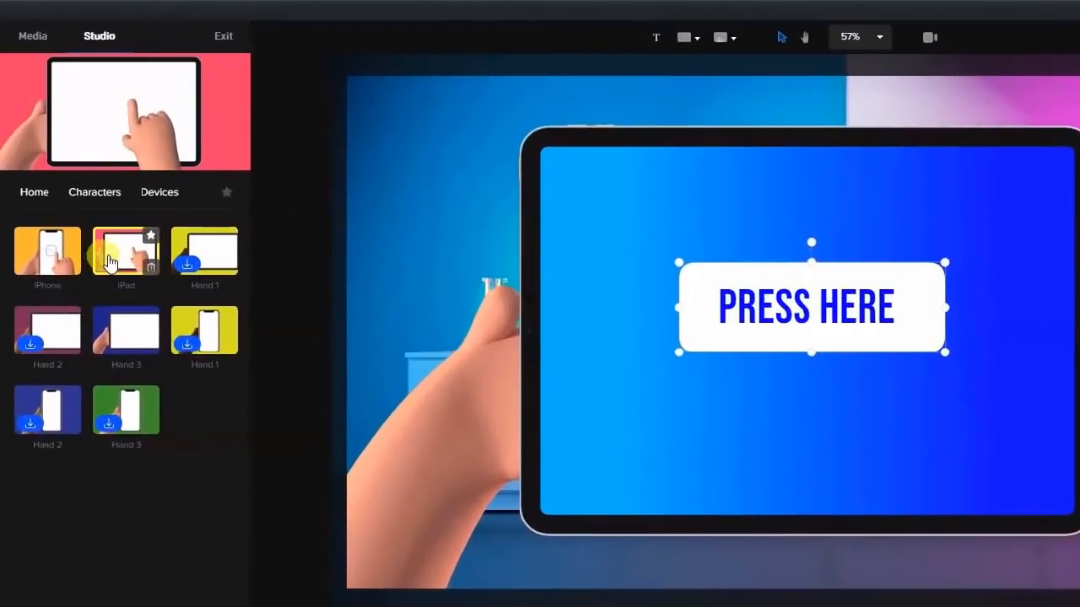
Add the iPad tapping-hand animation to the canvas and switch it to Ipad White Hand.
drag(108, 263, 725, 334)
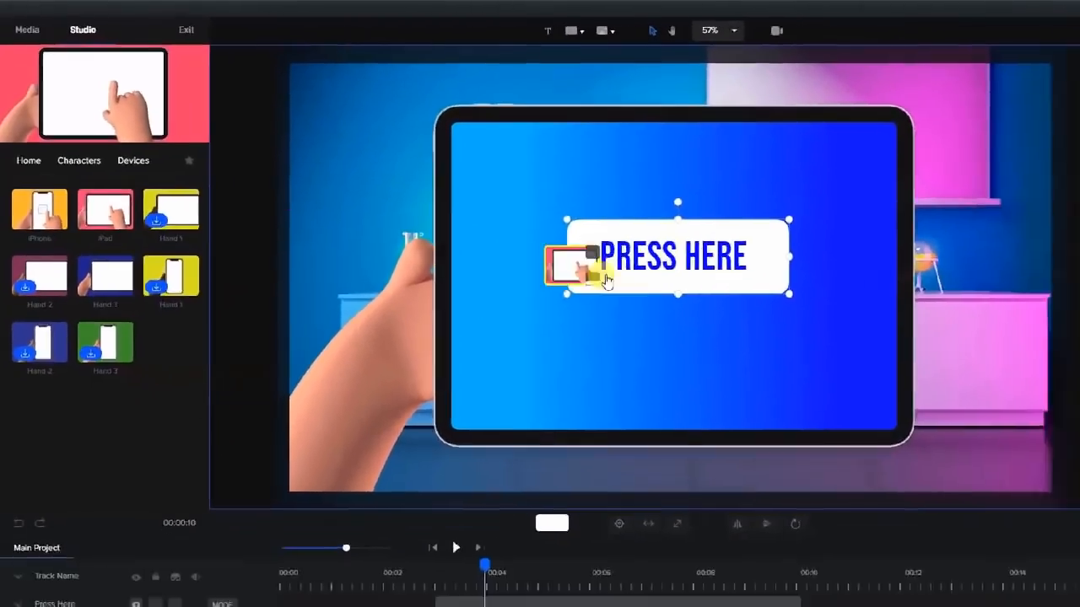
drag(606, 281, 601, 284)
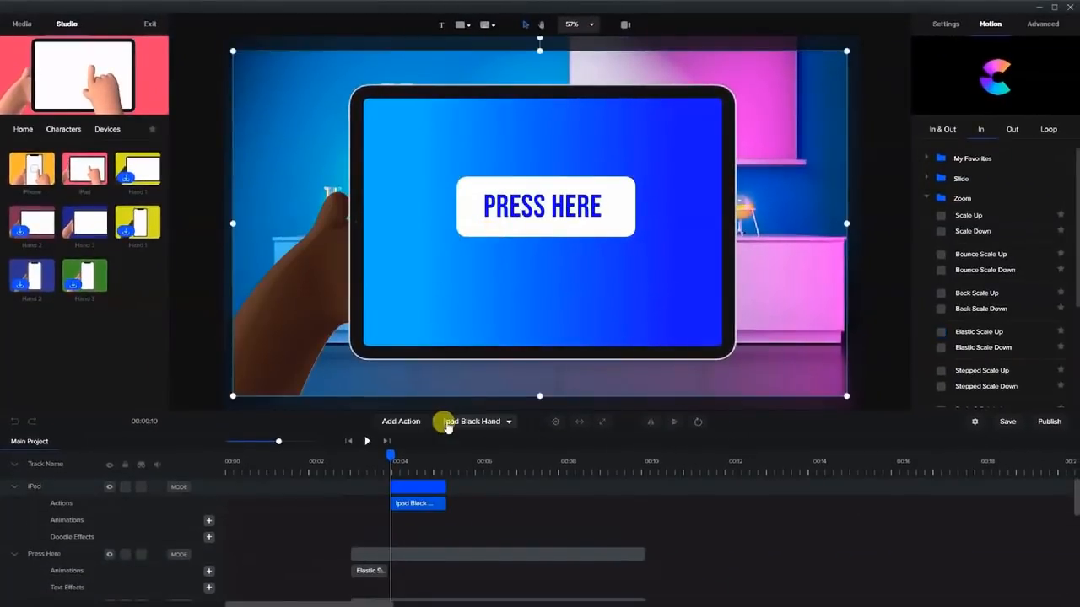
click(585, 530)
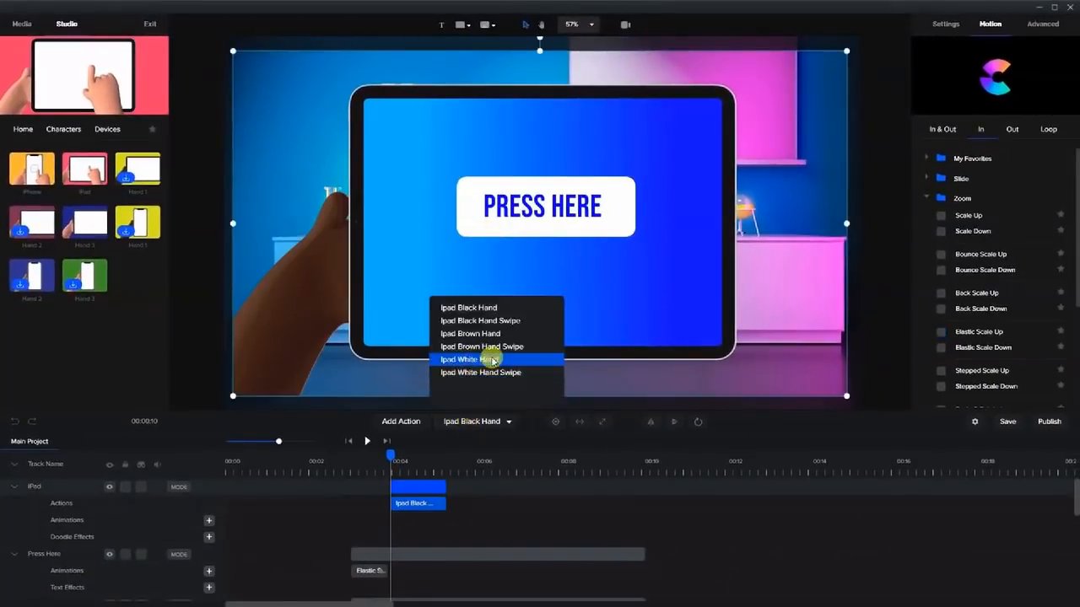
click(492, 361)
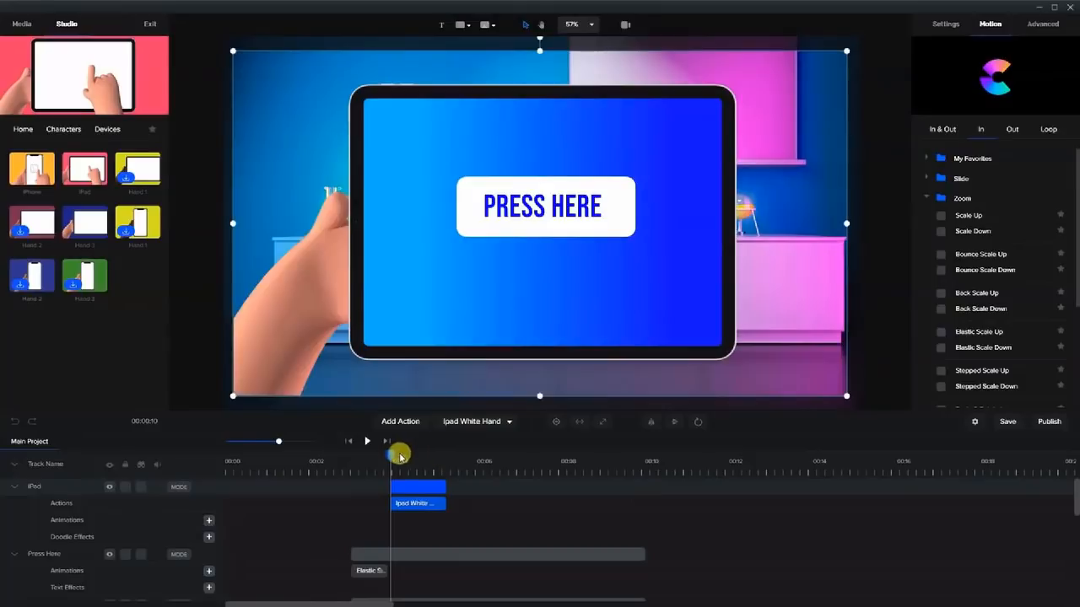
Scrub the playhead to about 00:04.4, where the finger touches PRESS HERE.
drag(388, 456, 420, 479)
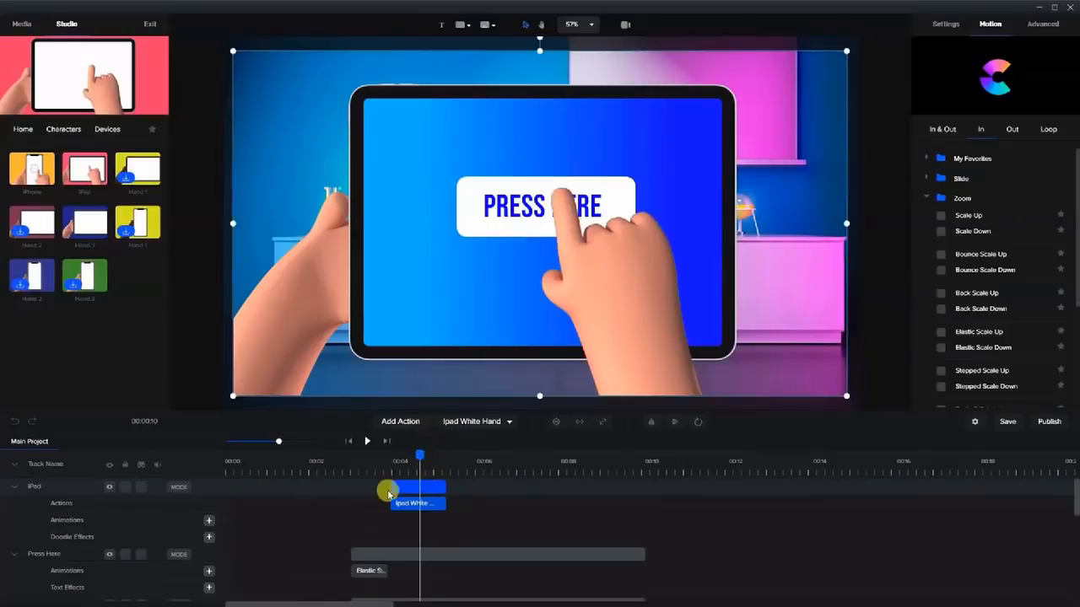
scroll(453, 531, down, 1)
drag(409, 455, 421, 475)
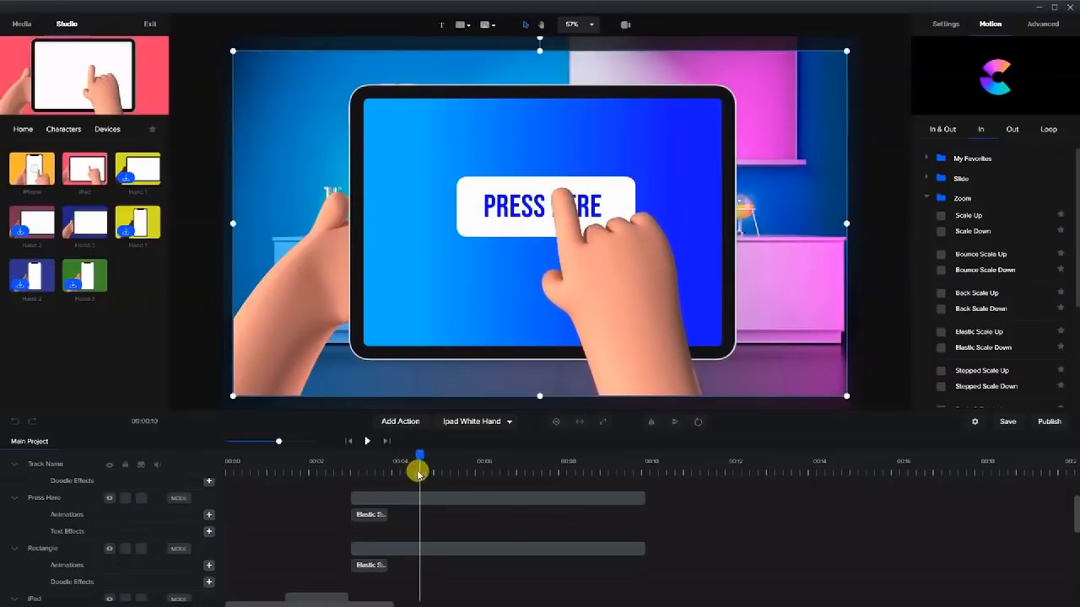
scroll(414, 517, up, 1)
Add a Scale animation to the white rectangle behind PRESS HERE.
click(403, 555)
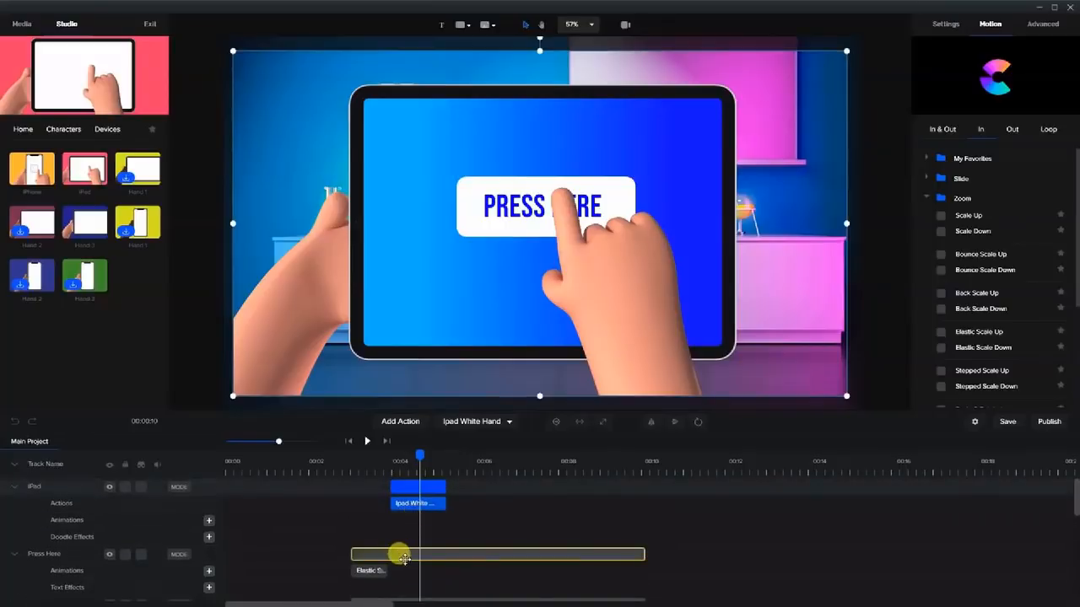
scroll(402, 553, down, 1)
click(400, 550)
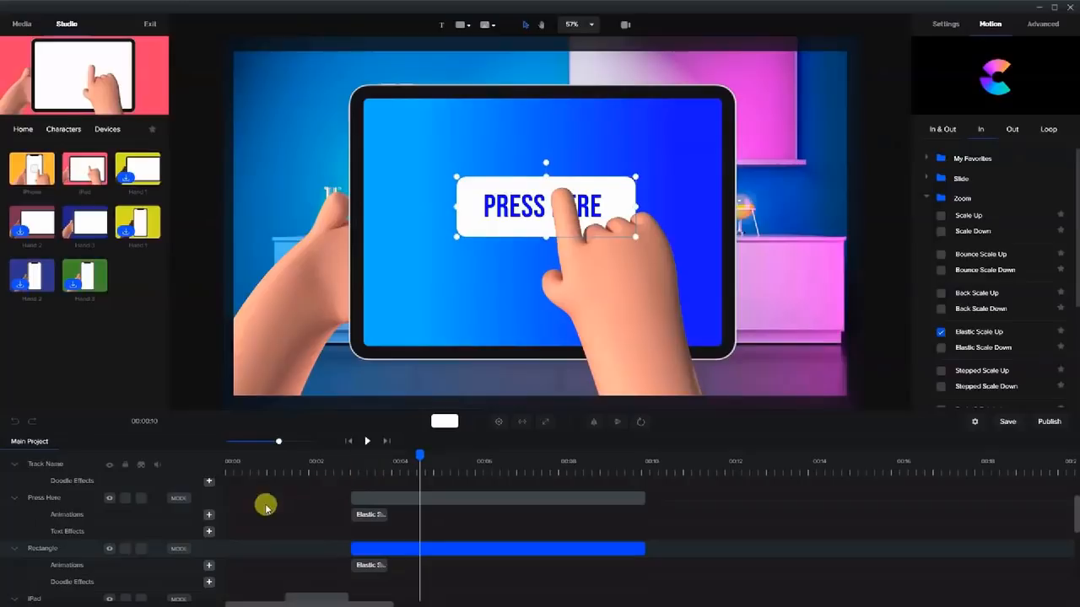
click(210, 569)
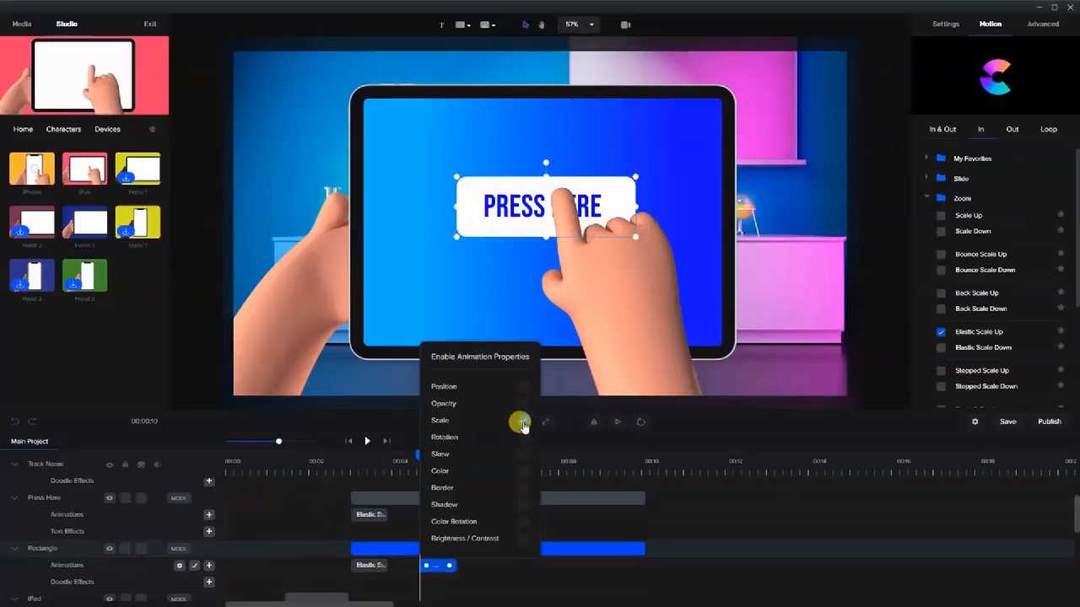
click(521, 421)
click(443, 570)
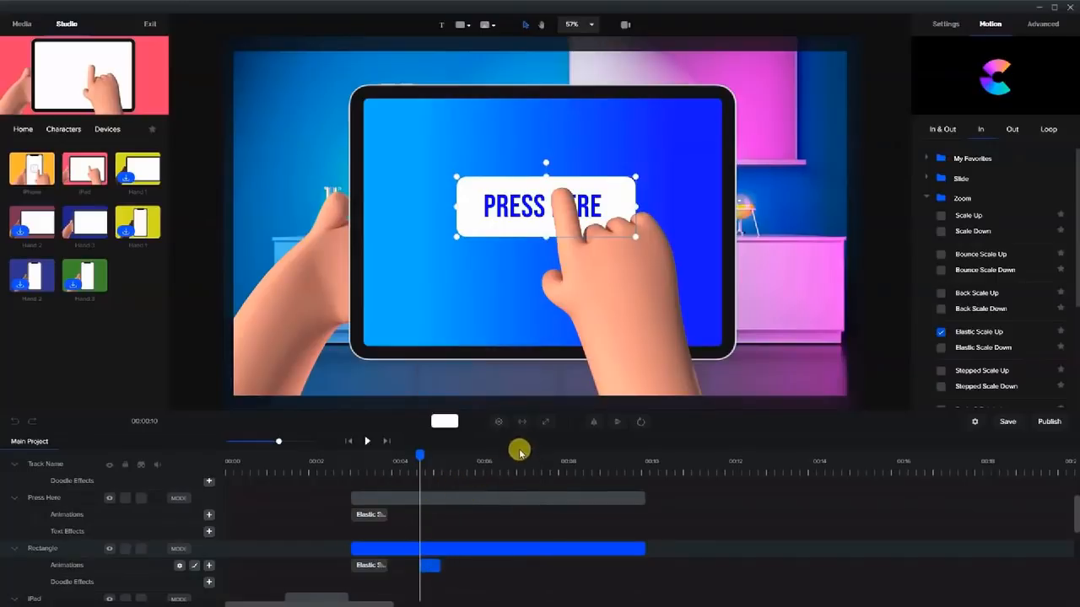
At about 00:05, set the rectangle's Scale to 65 and preview the squash from 70.
drag(418, 453, 447, 453)
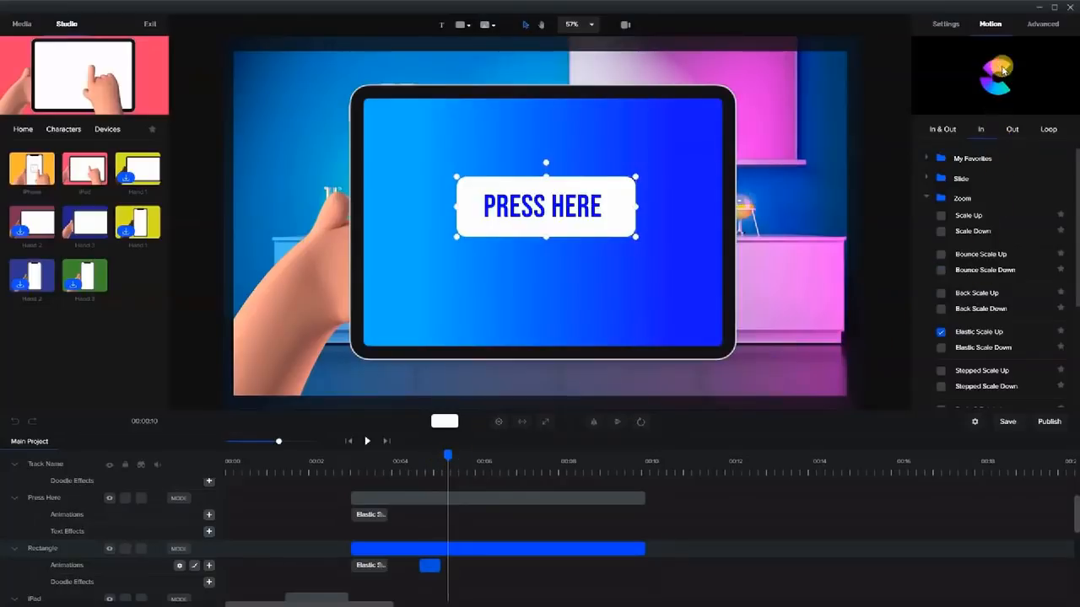
click(946, 24)
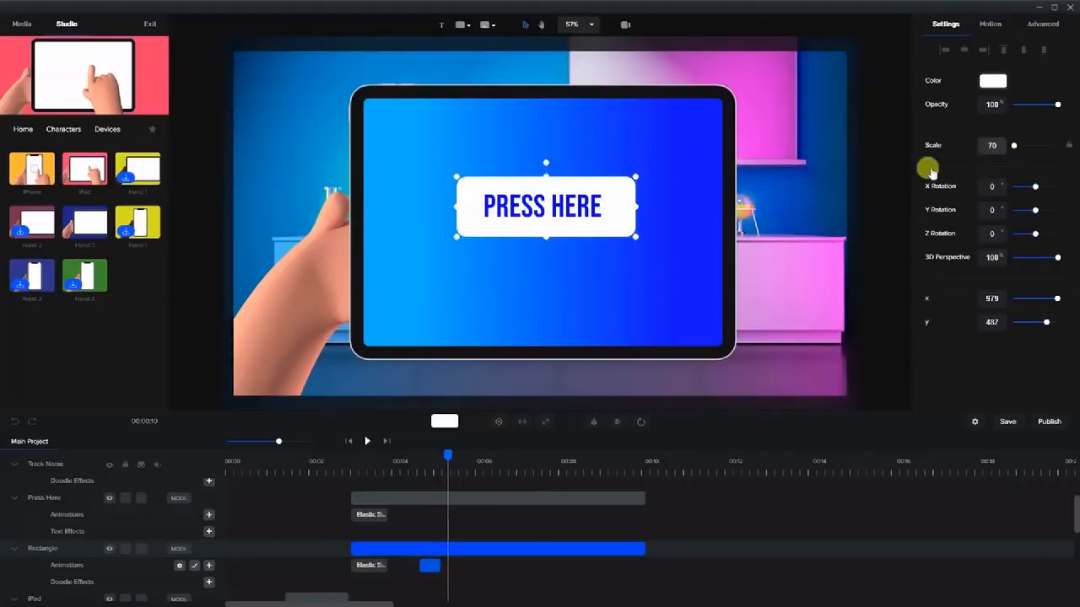
click(436, 461)
drag(420, 462, 446, 464)
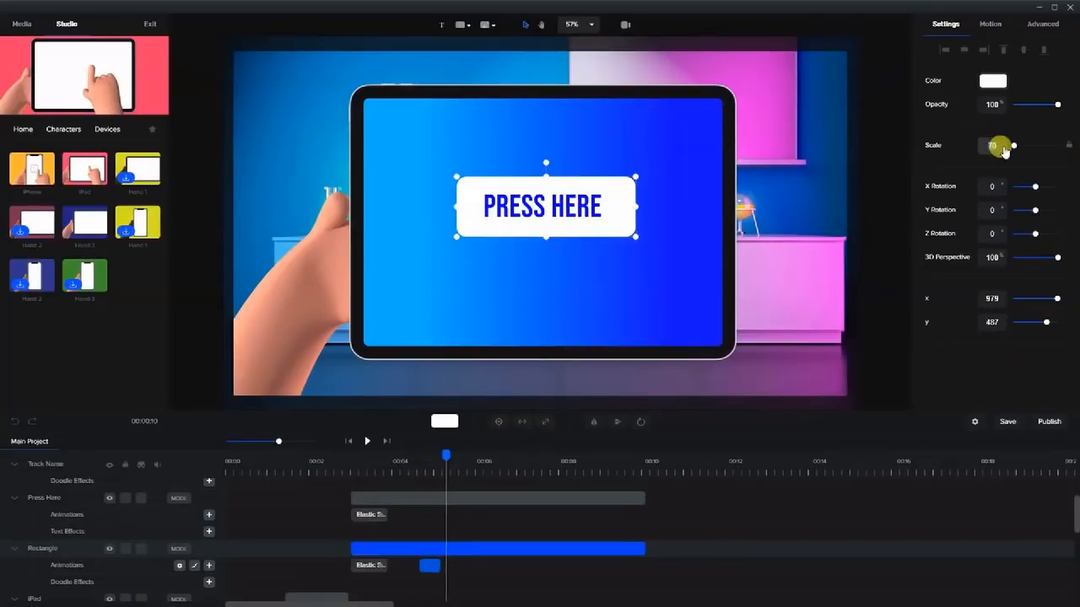
click(994, 144)
text(65)
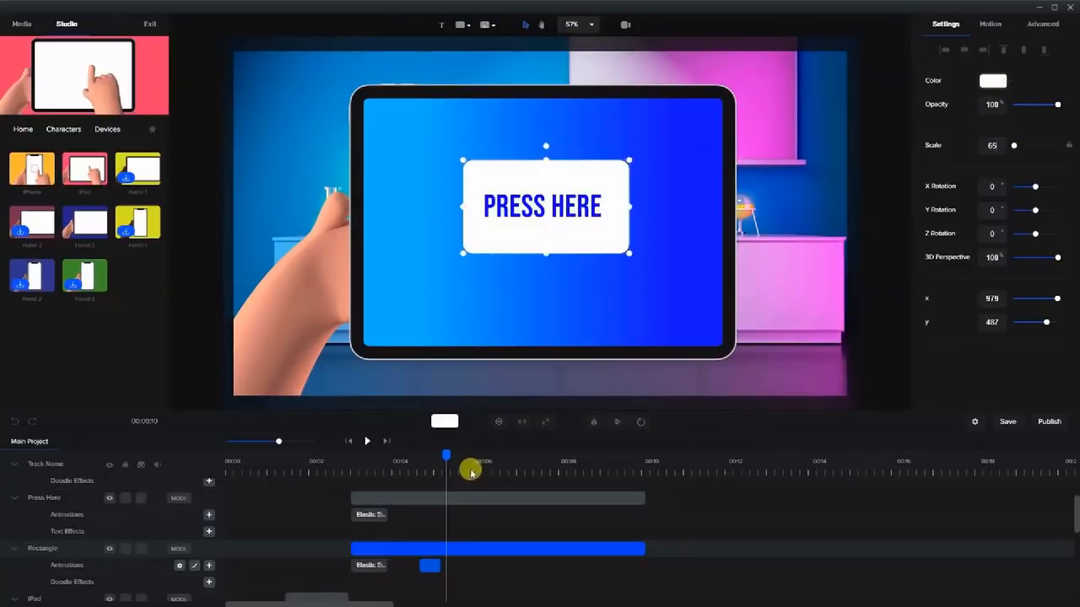
mouse_move(436, 454)
mouse_down()
mouse_move(403, 453)
mouse_move(431, 461)
mouse_move(416, 459)
mouse_up()
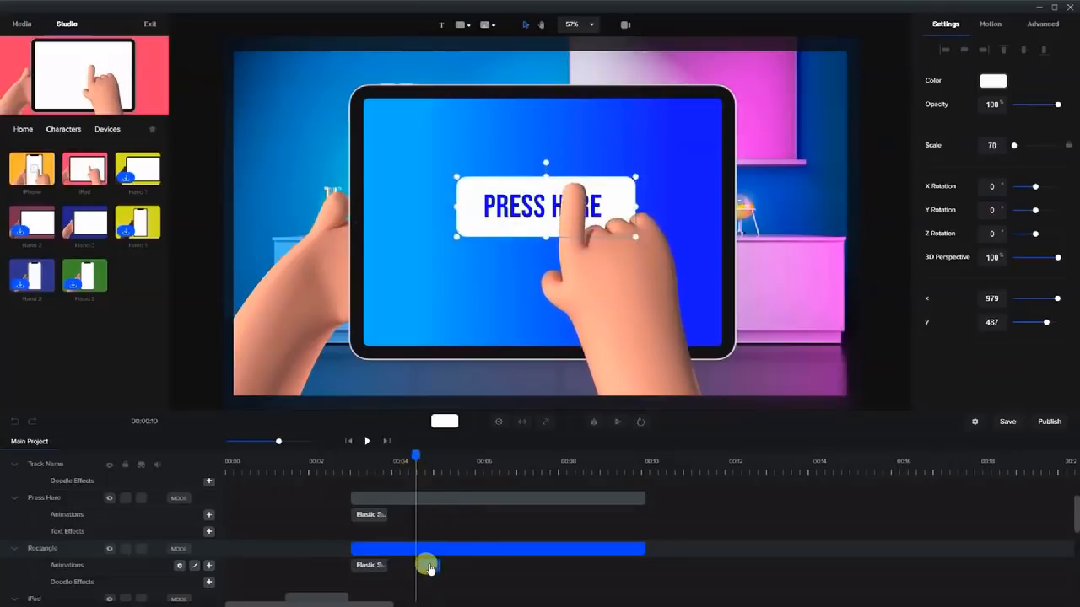
click(7, 421)
click(415, 547)
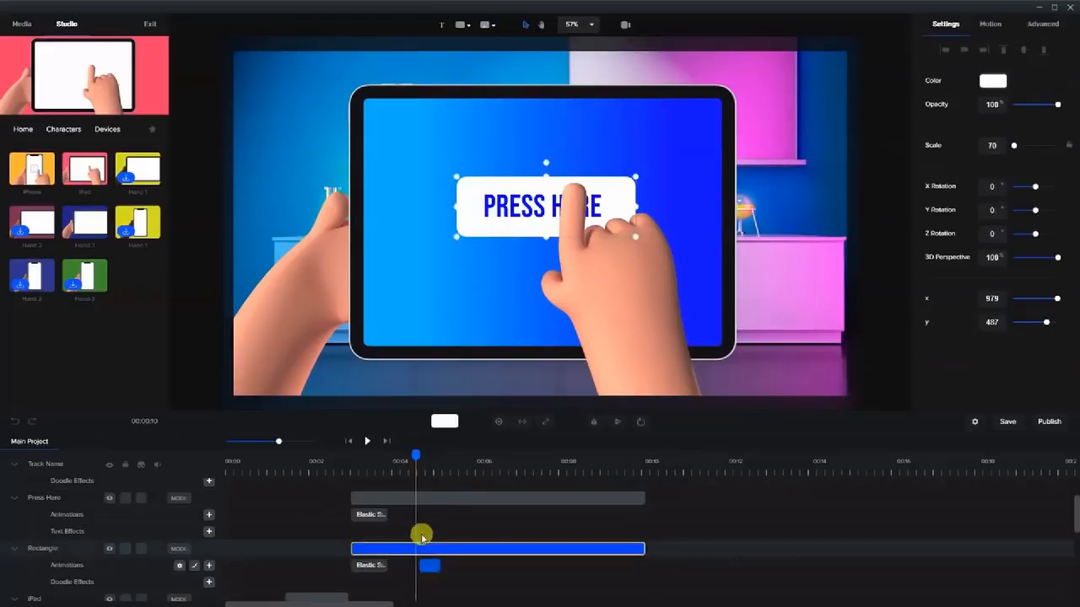
drag(409, 456, 414, 480)
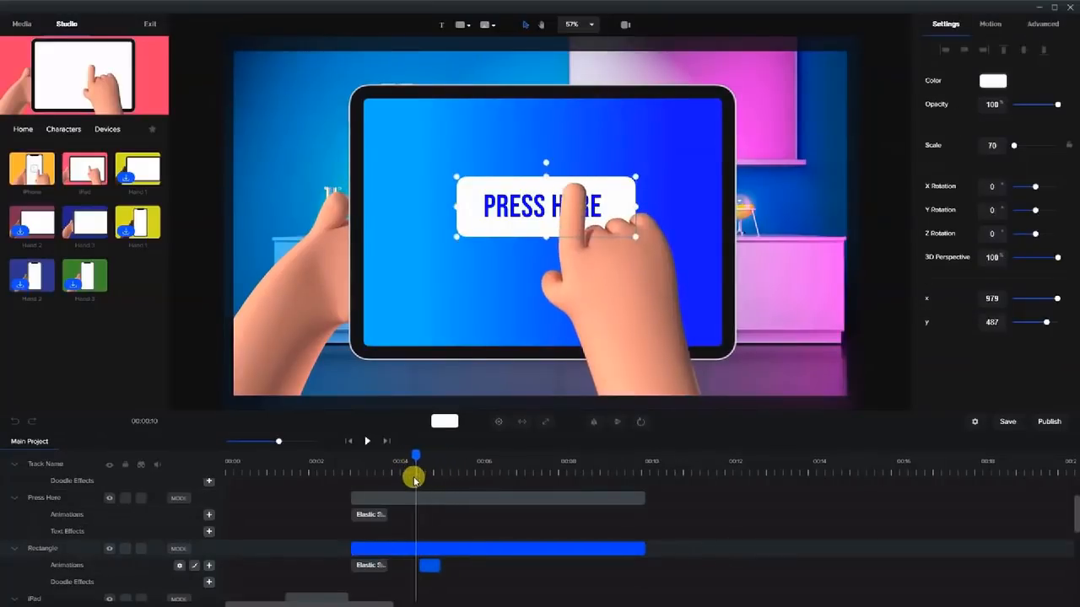
After the tap, resize the rectangle to scale 65 and shift it left to x 959.
right_click(430, 571)
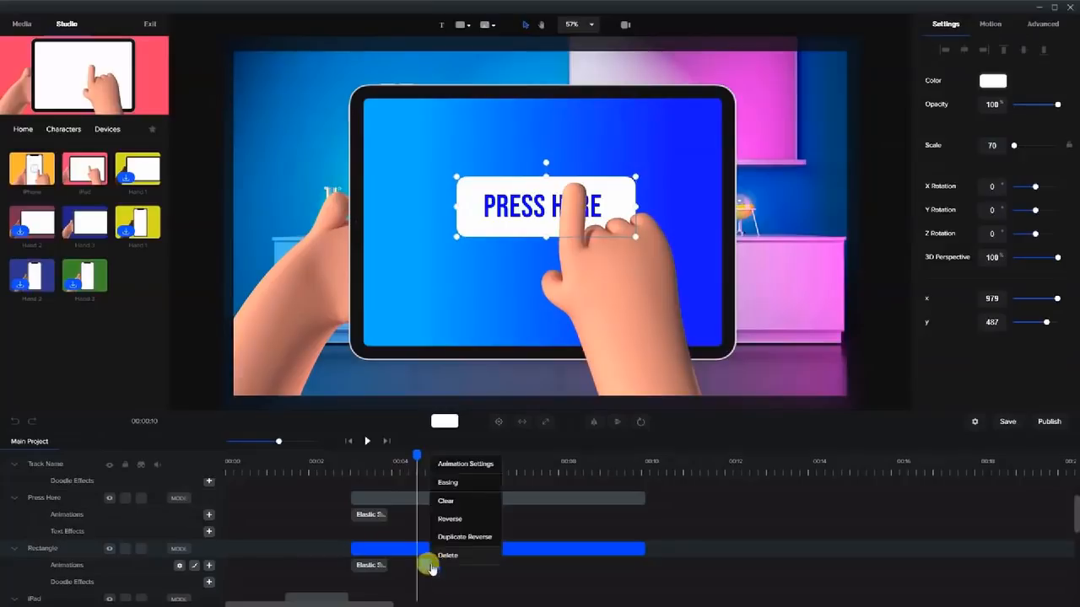
click(467, 467)
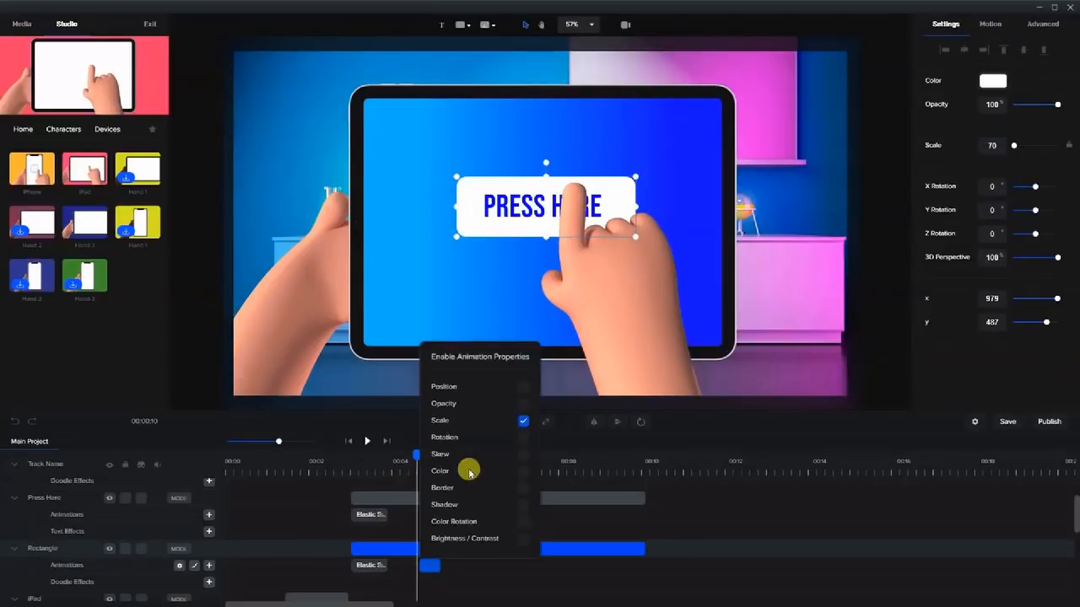
click(475, 561)
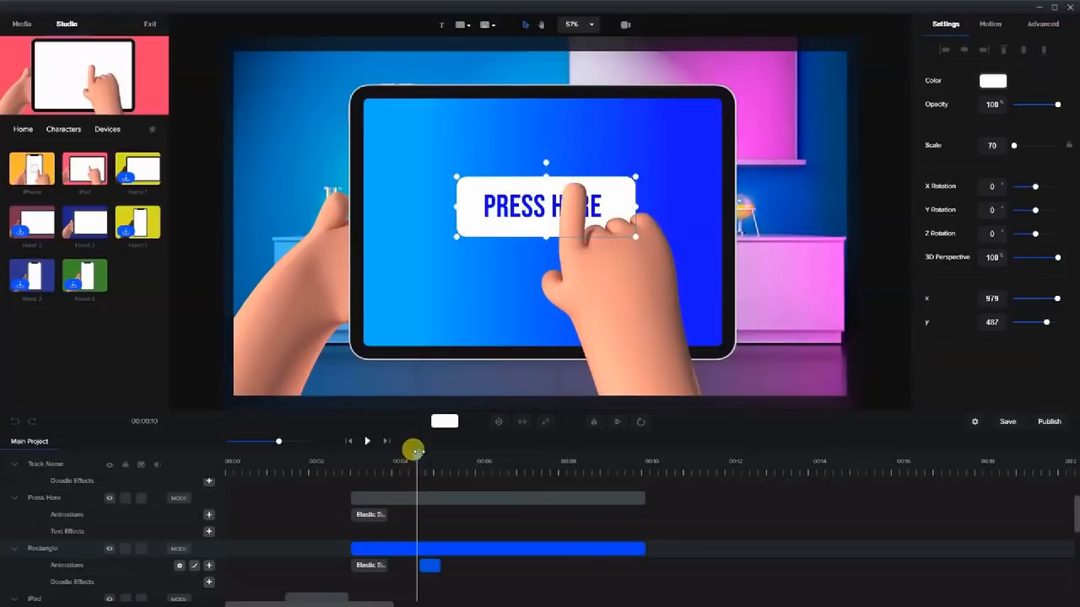
drag(413, 453, 445, 466)
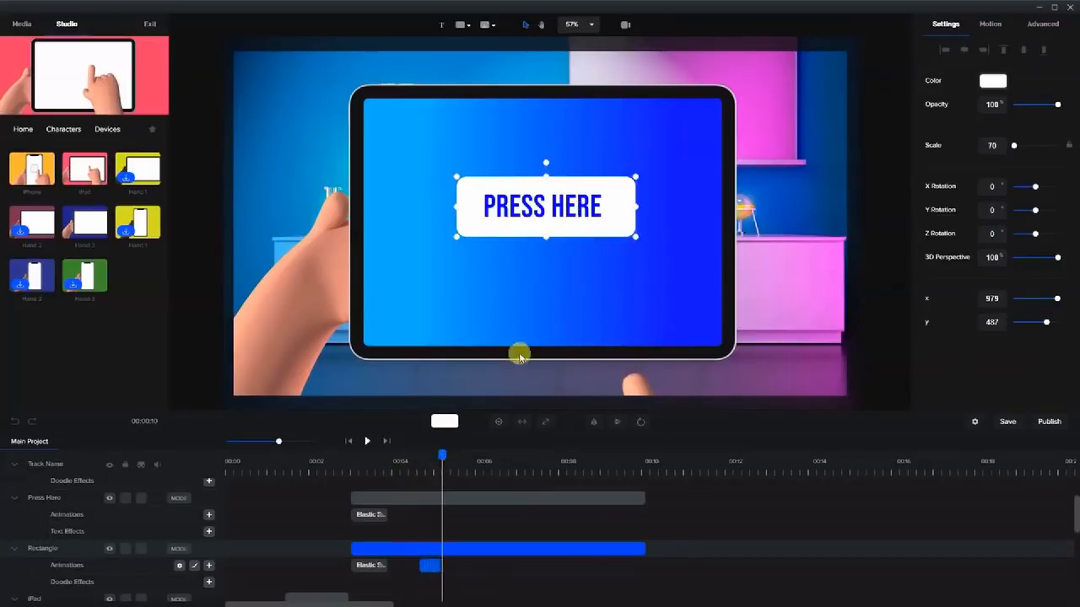
drag(633, 175, 627, 173)
drag(457, 236, 460, 233)
drag(539, 228, 532, 228)
drag(439, 460, 413, 473)
Zoom the timeline in and move the rectangle's squash animation slightly earlier.
click(430, 567)
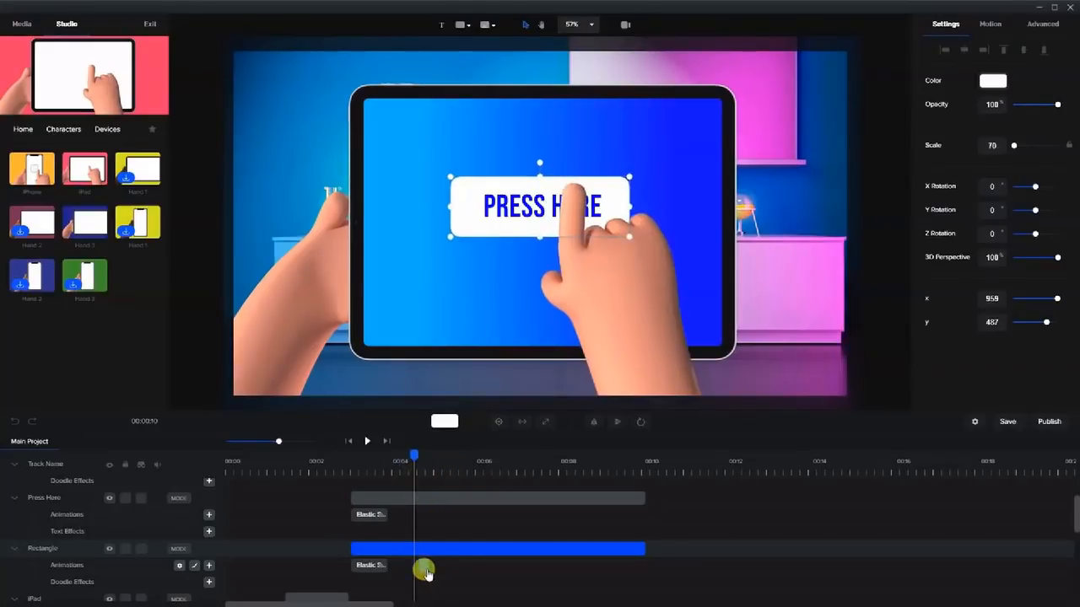
drag(410, 450, 418, 477)
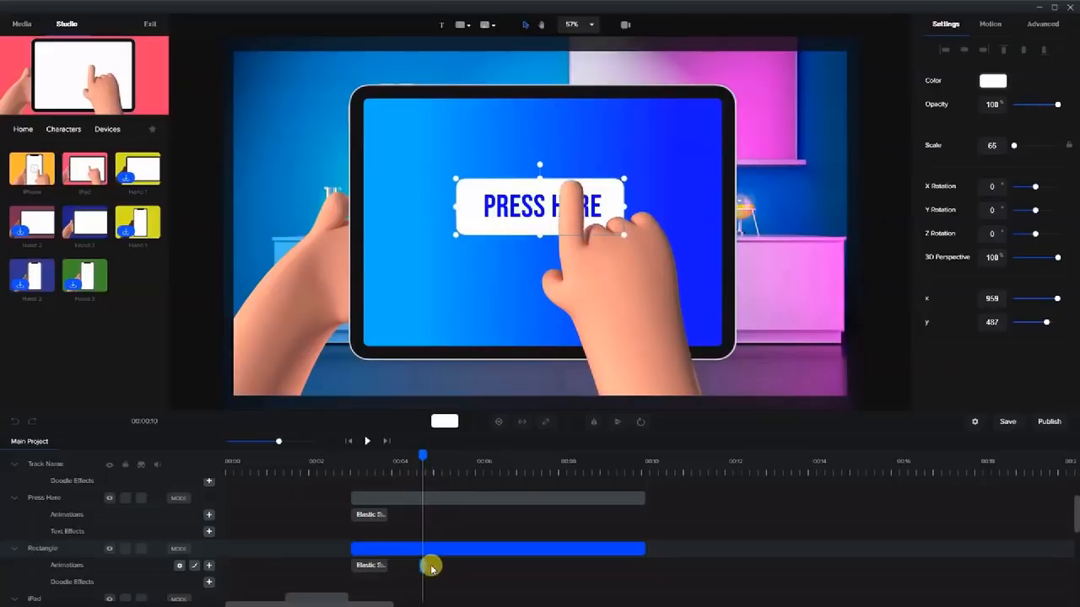
drag(284, 441, 294, 441)
drag(428, 567, 422, 572)
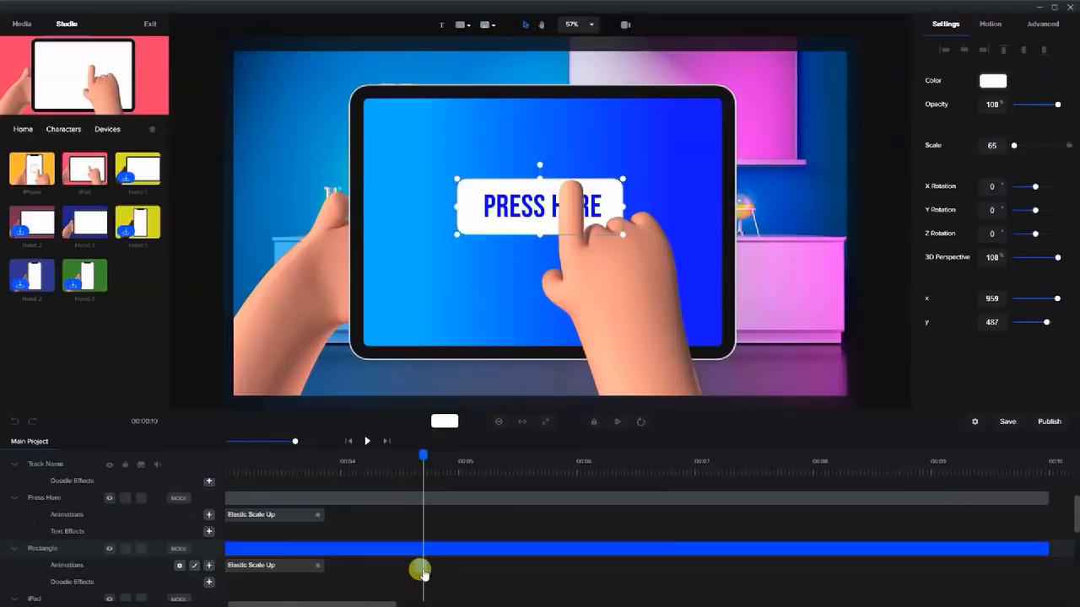
Duplicate Reverse the rectangle's scale animation so it grows back to 70, then check the timing.
right_click(422, 572)
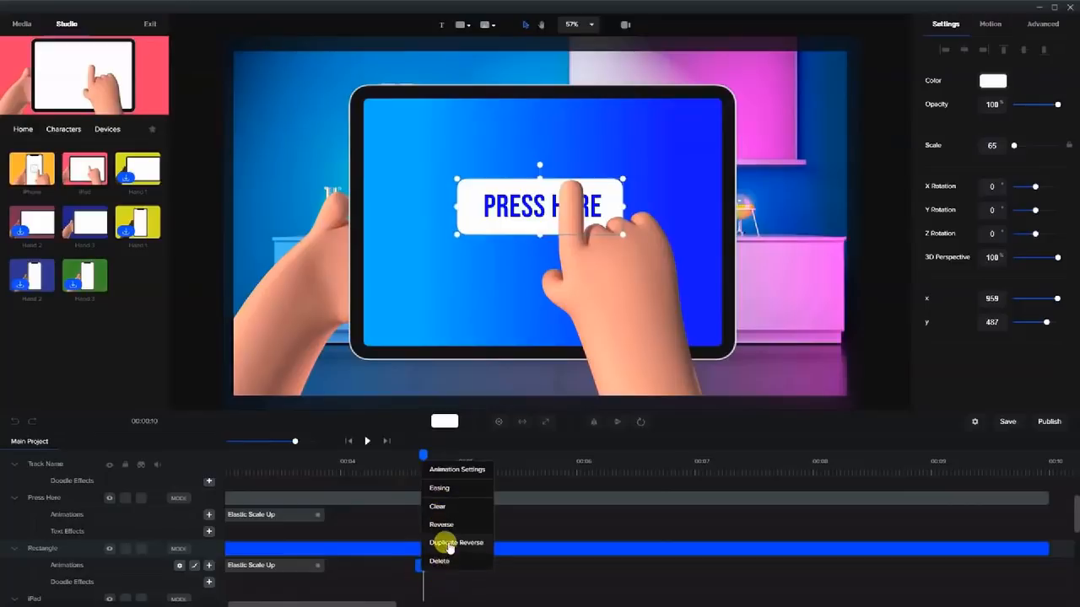
click(449, 545)
drag(413, 453, 431, 473)
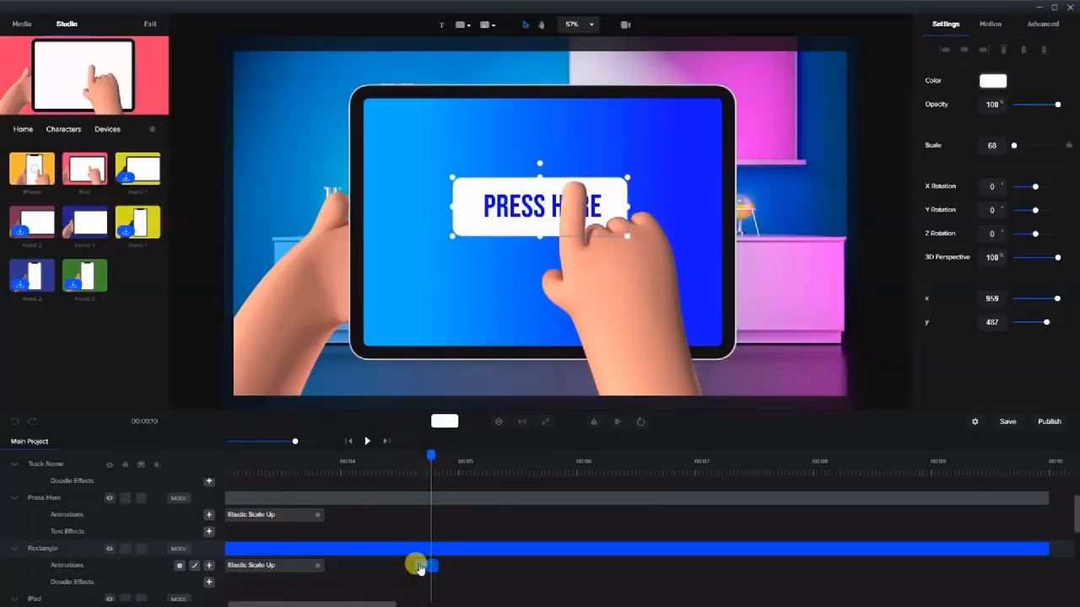
click(432, 566)
click(404, 471)
drag(405, 455, 431, 475)
click(397, 469)
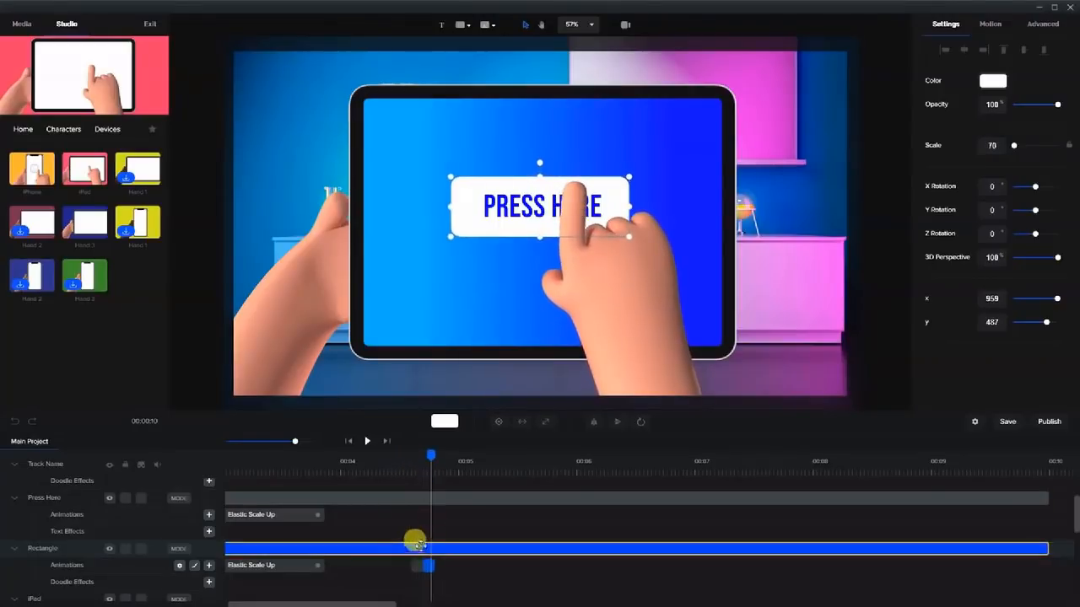
drag(424, 453, 410, 461)
Add a Custom animation to the PRESS HERE text and shorten it.
click(509, 210)
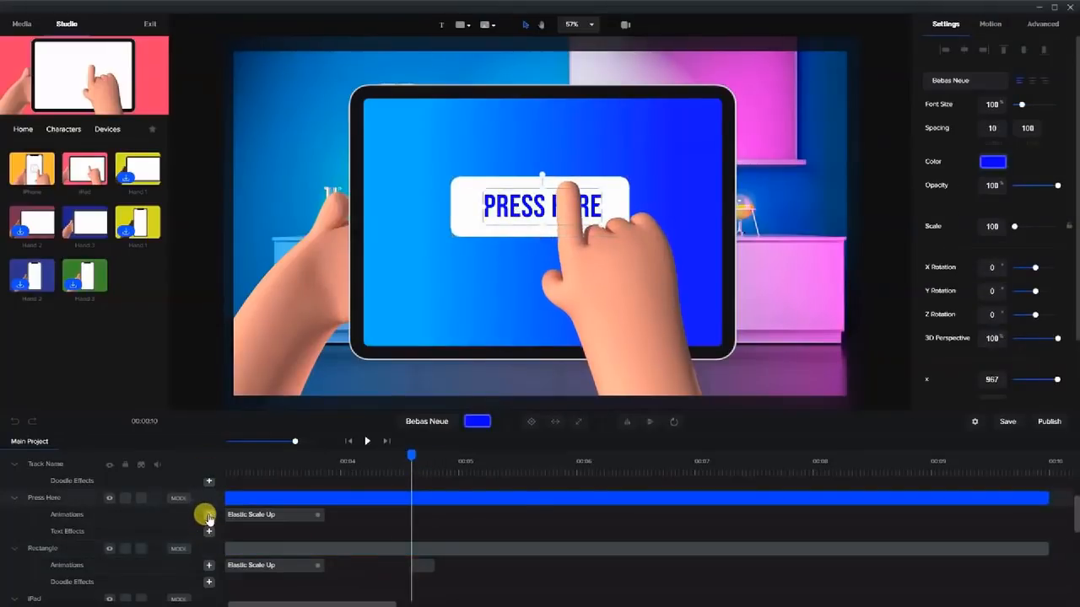
click(208, 518)
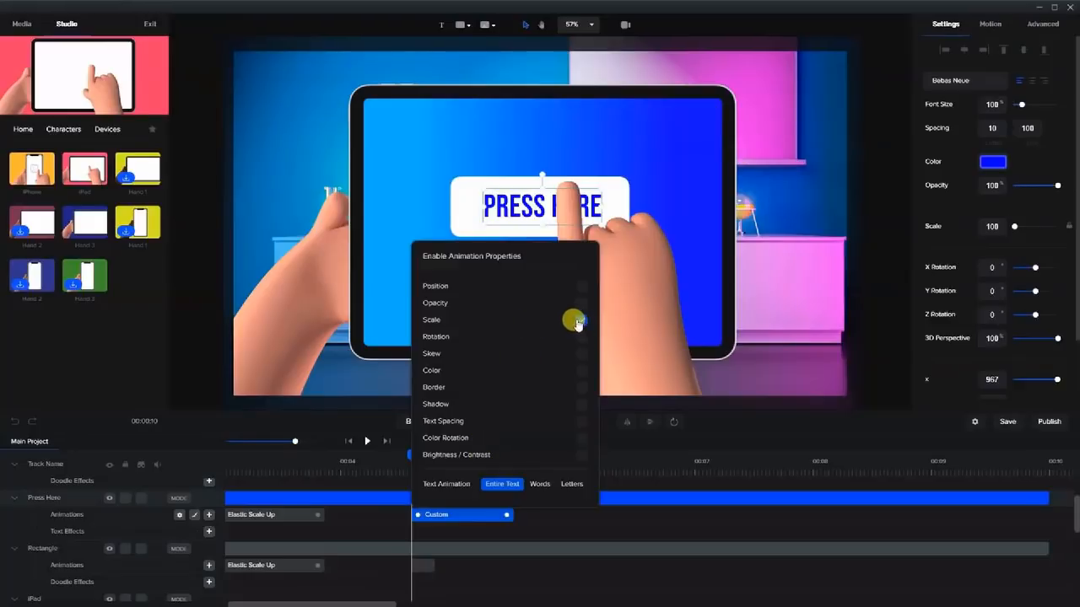
click(473, 535)
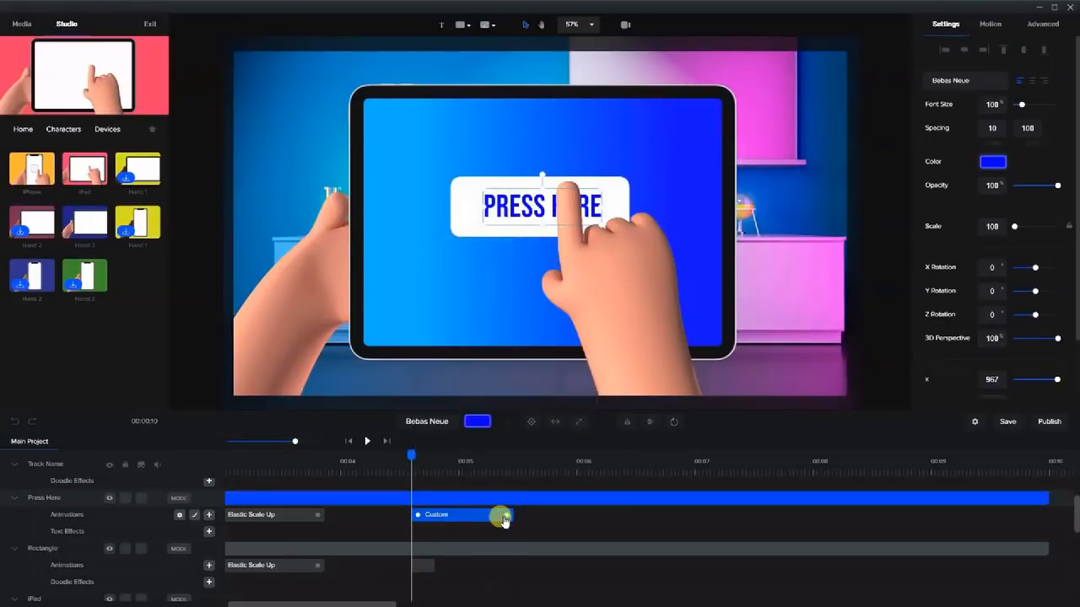
drag(504, 514, 420, 524)
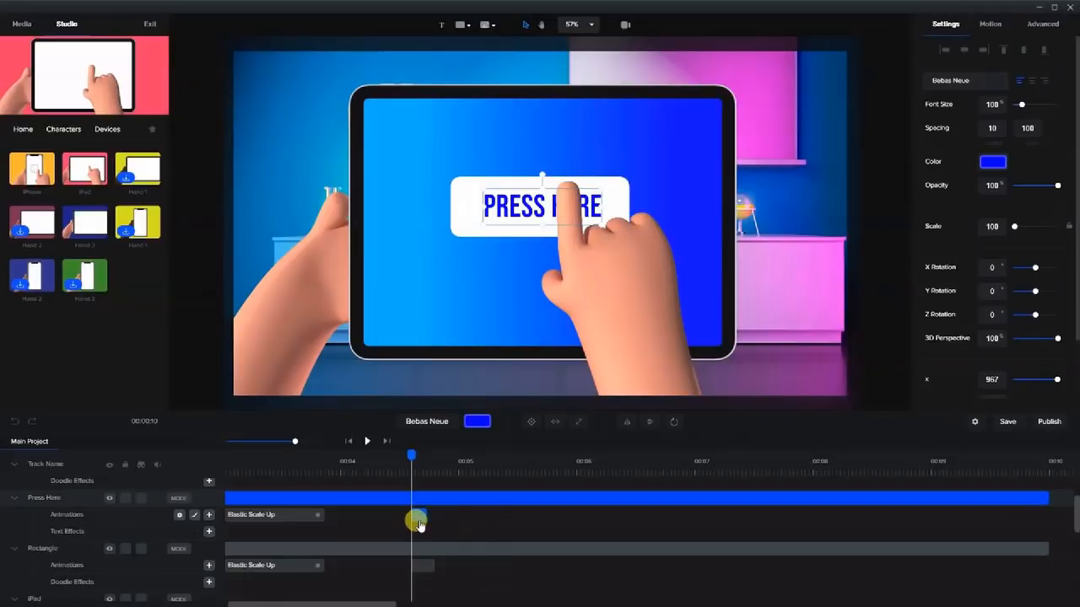
At the tap frame, shrink the PRESS HERE text to scale 94 and nudge it slightly left.
click(500, 214)
drag(406, 457, 431, 456)
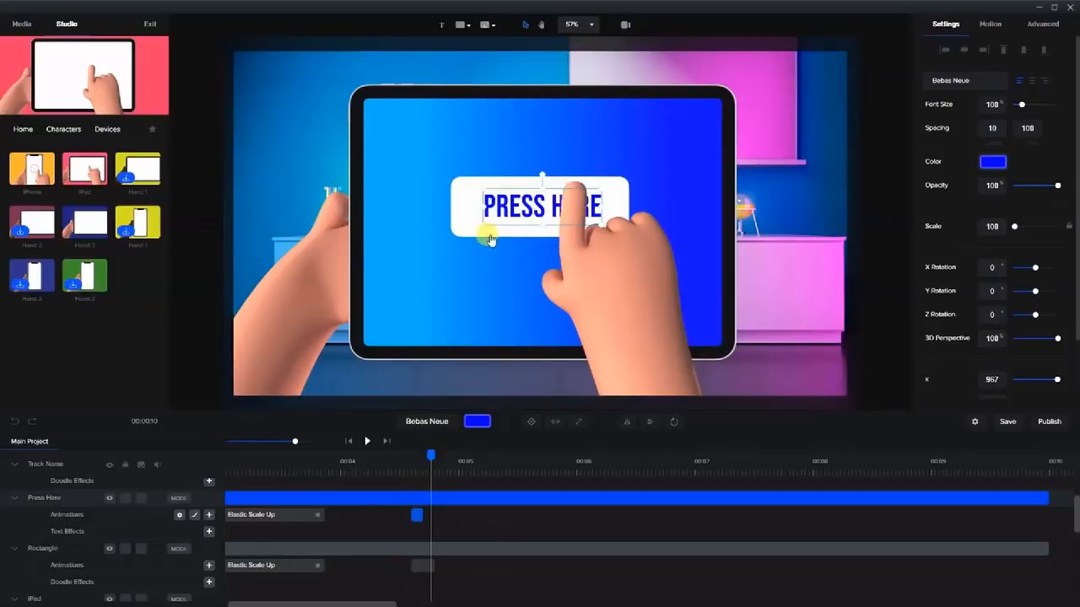
click(562, 160)
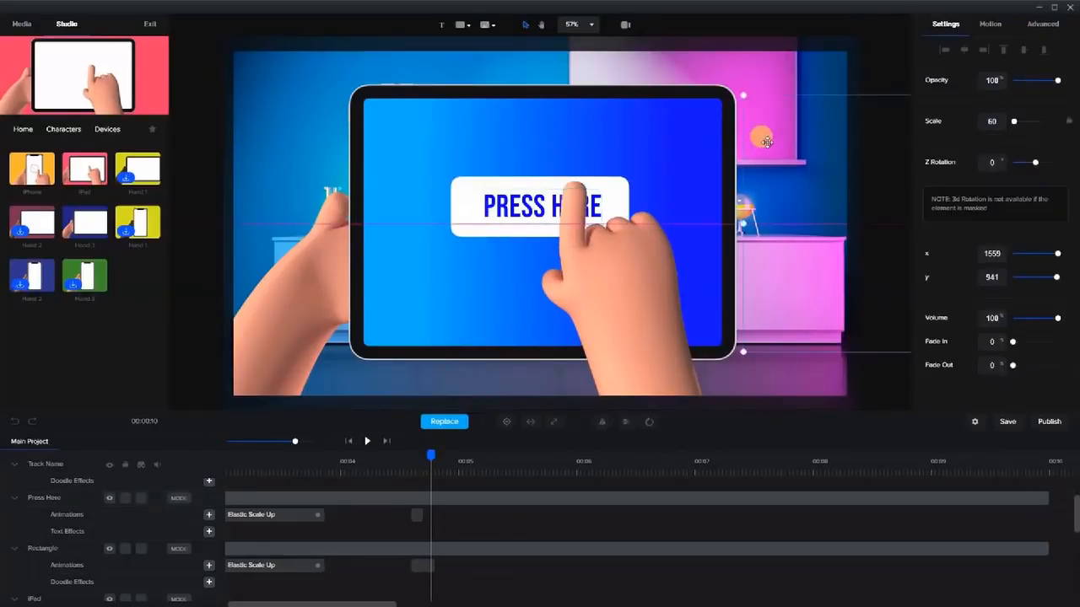
click(509, 217)
drag(479, 223, 516, 209)
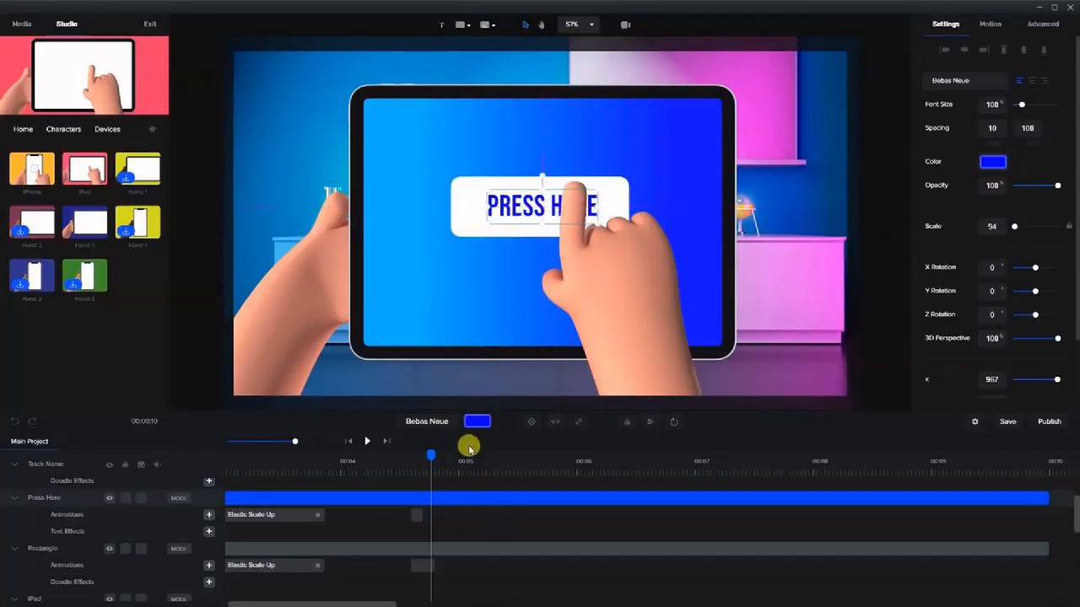
drag(415, 458, 400, 456)
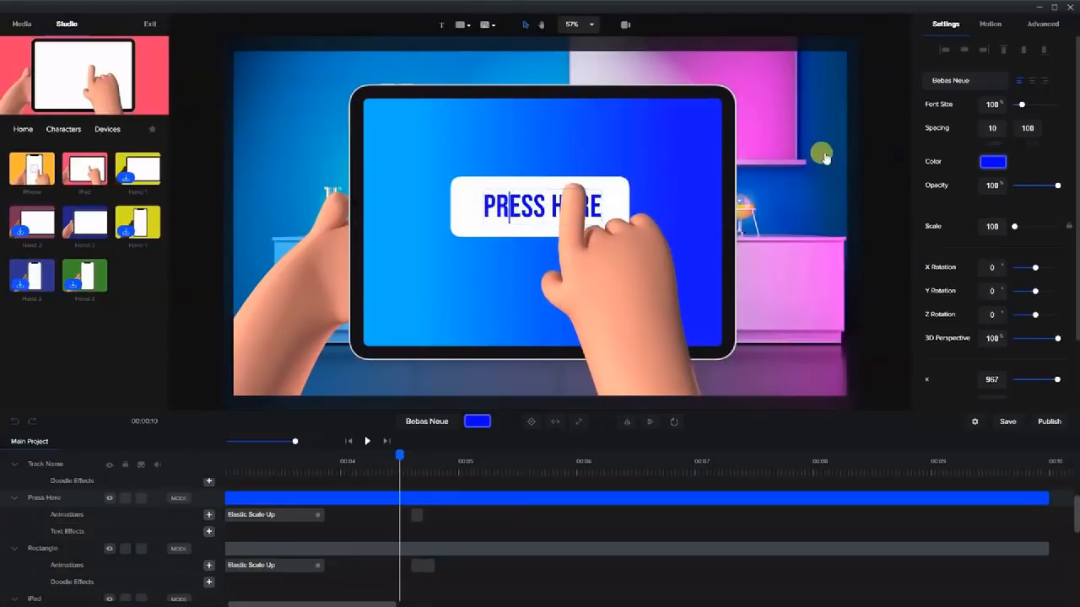
click(854, 161)
click(529, 212)
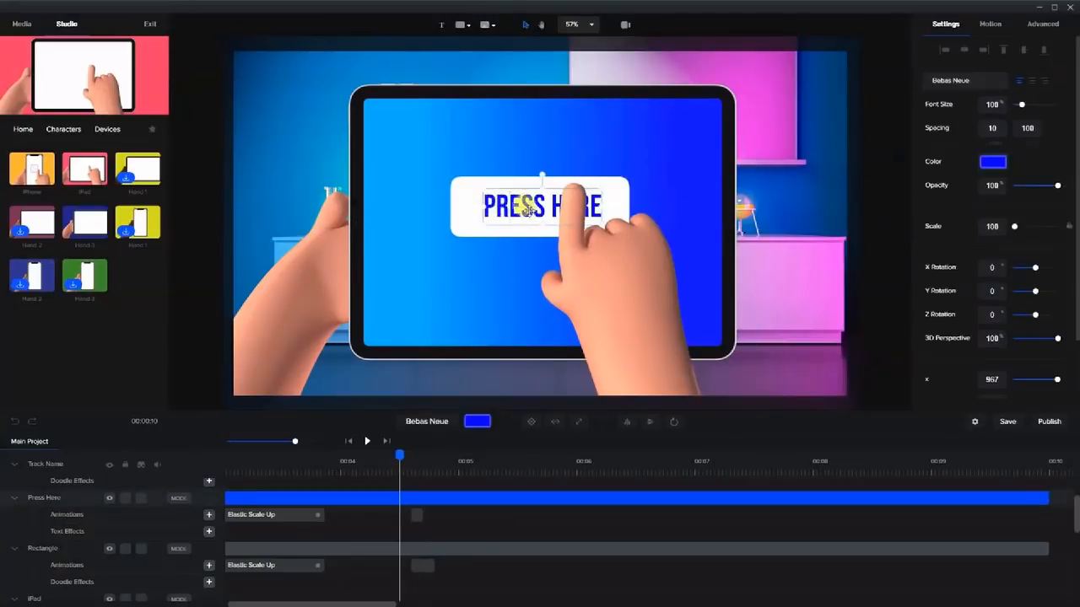
drag(529, 213, 526, 213)
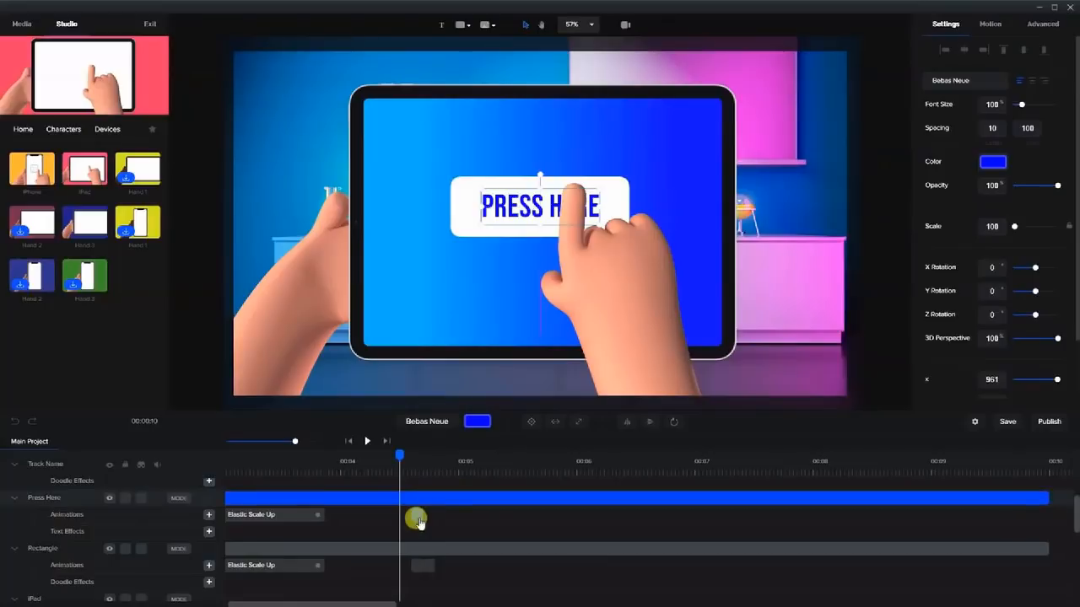
Duplicate Reverse the text's animation so it springs back, then play the tap from 00:04.
drag(399, 456, 422, 461)
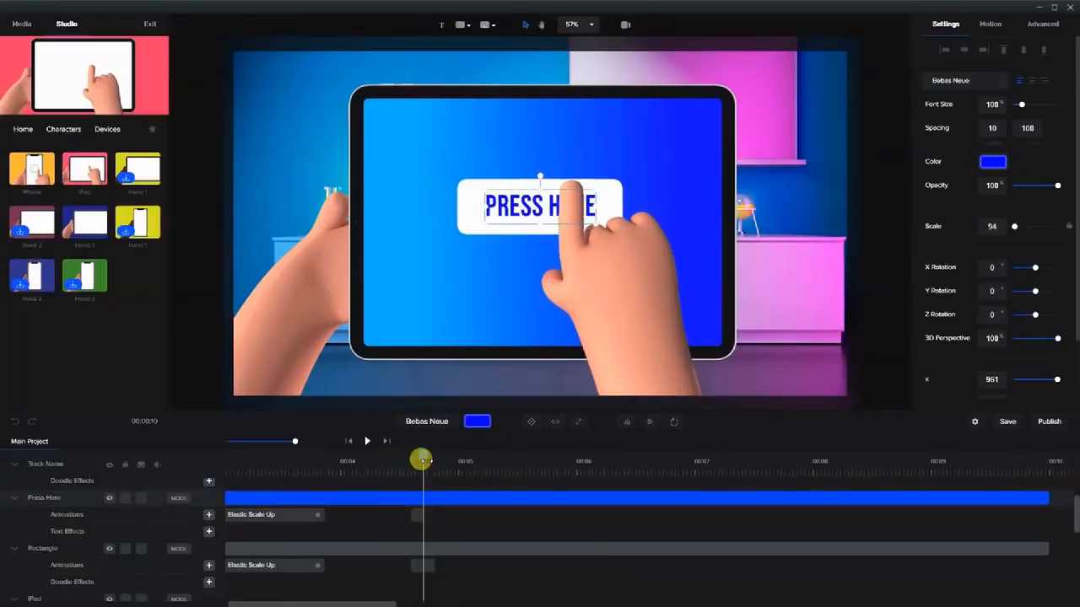
right_click(419, 514)
click(445, 493)
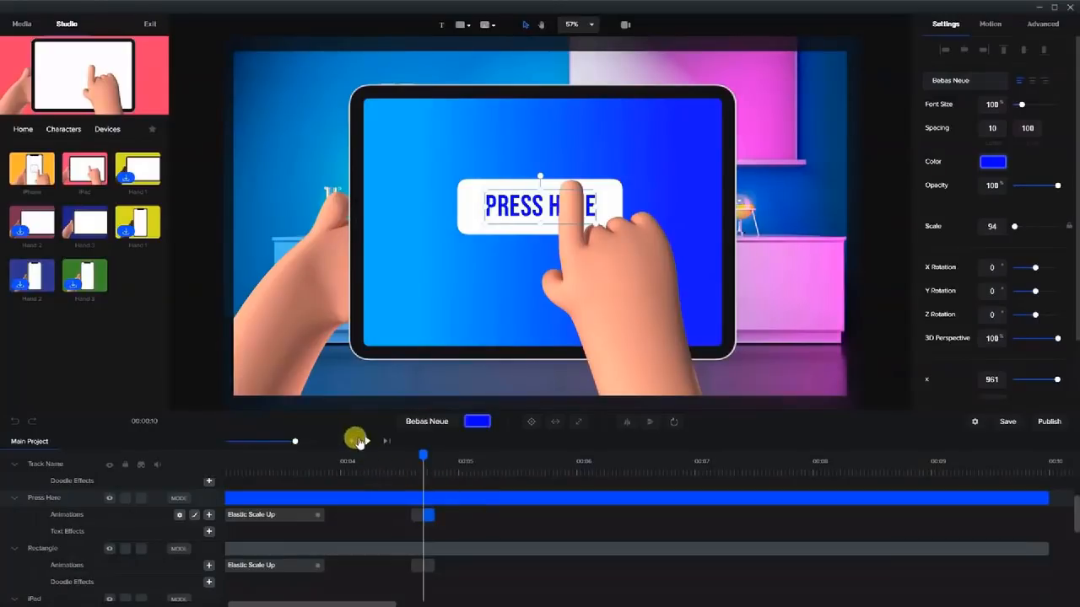
drag(293, 438, 284, 440)
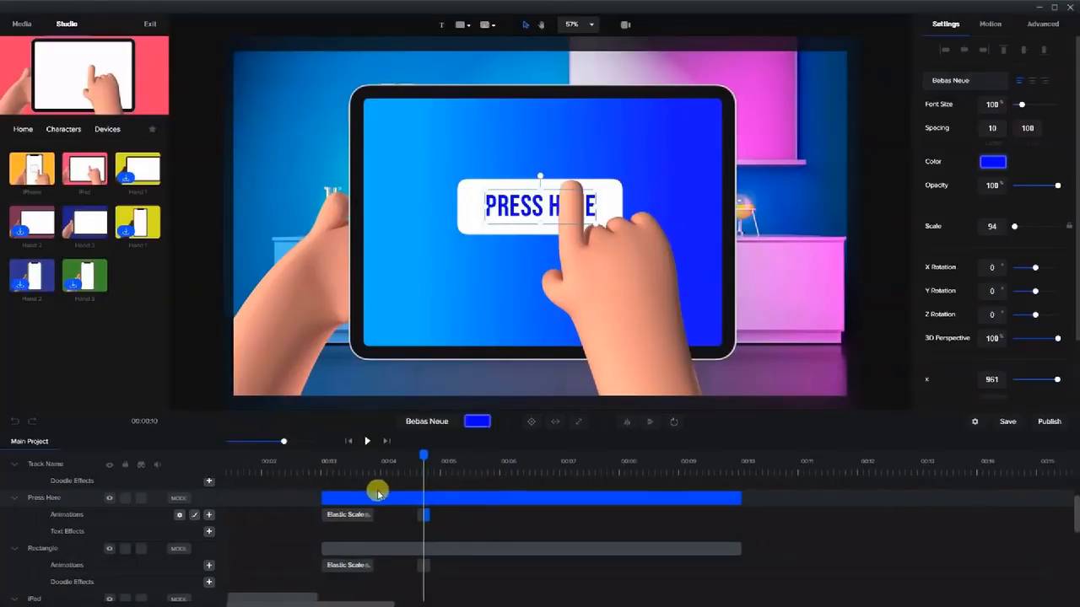
click(367, 441)
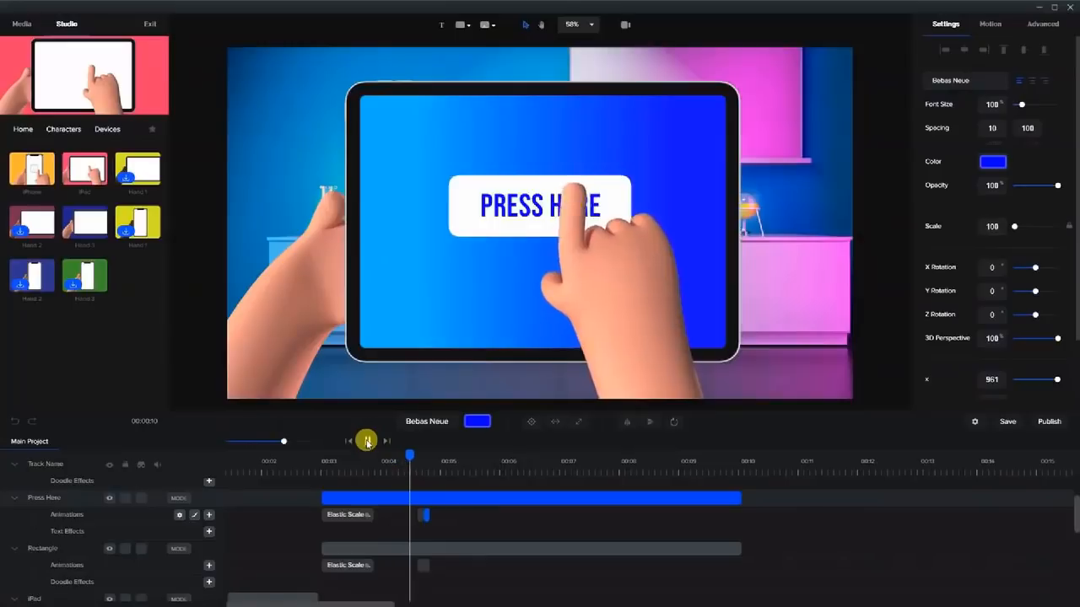
click(393, 463)
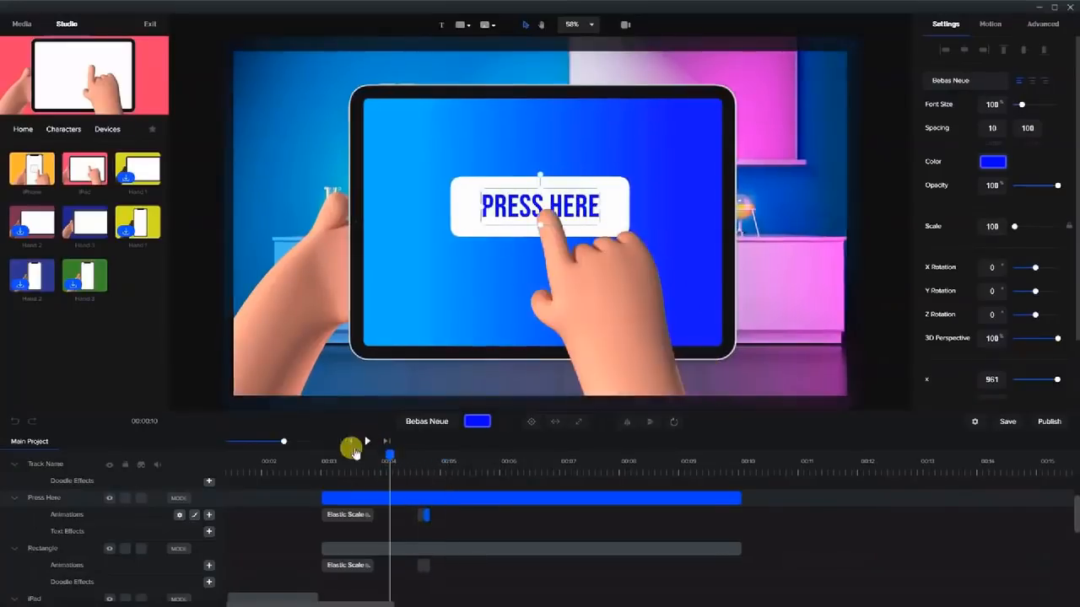
click(367, 442)
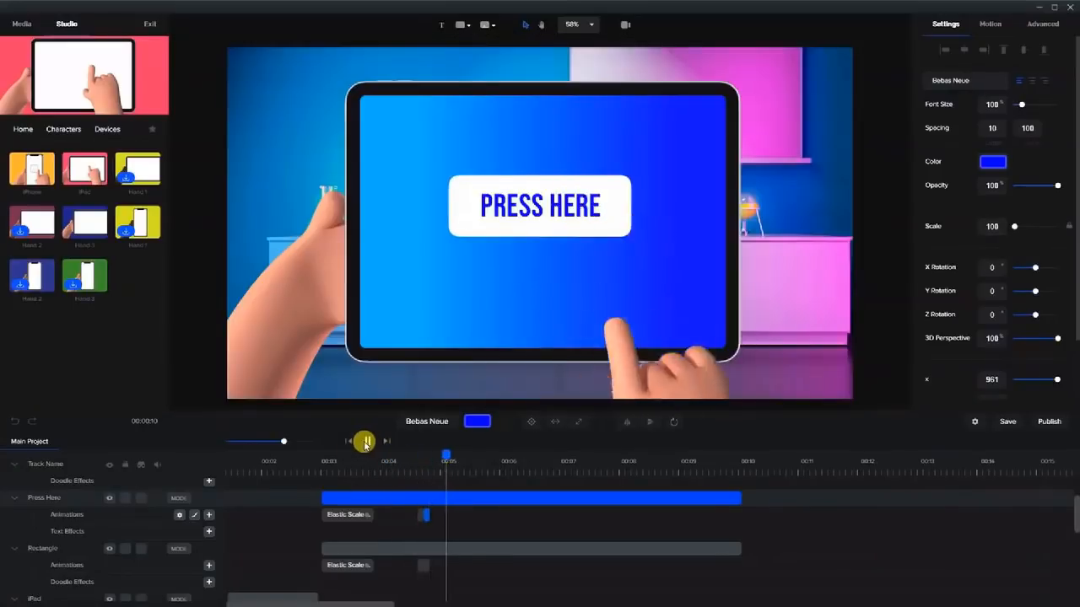
click(367, 441)
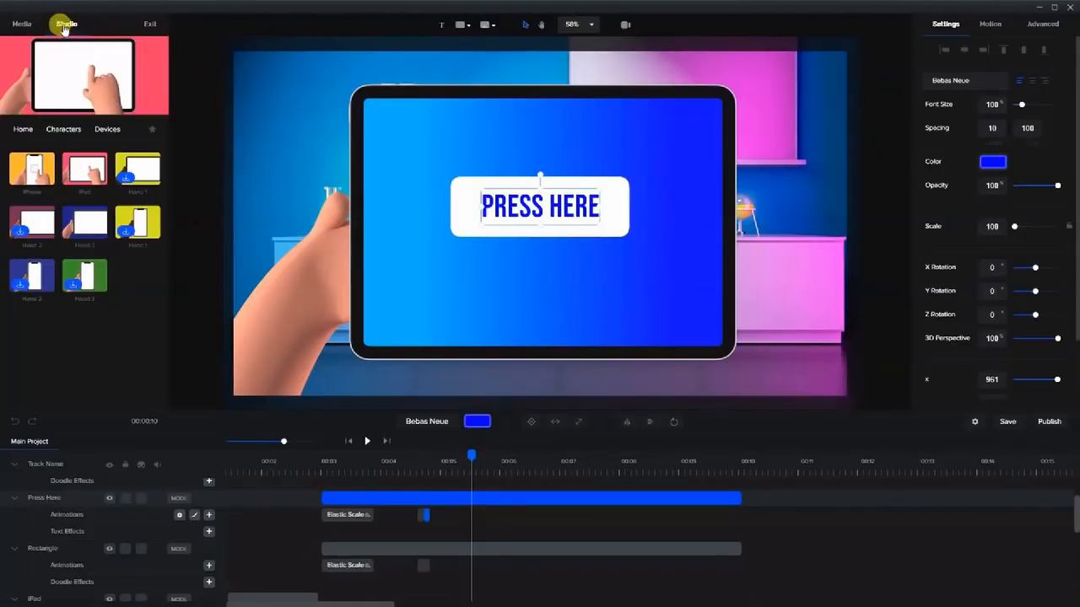
Place the Robot character at the tablet screen's lower right.
click(76, 131)
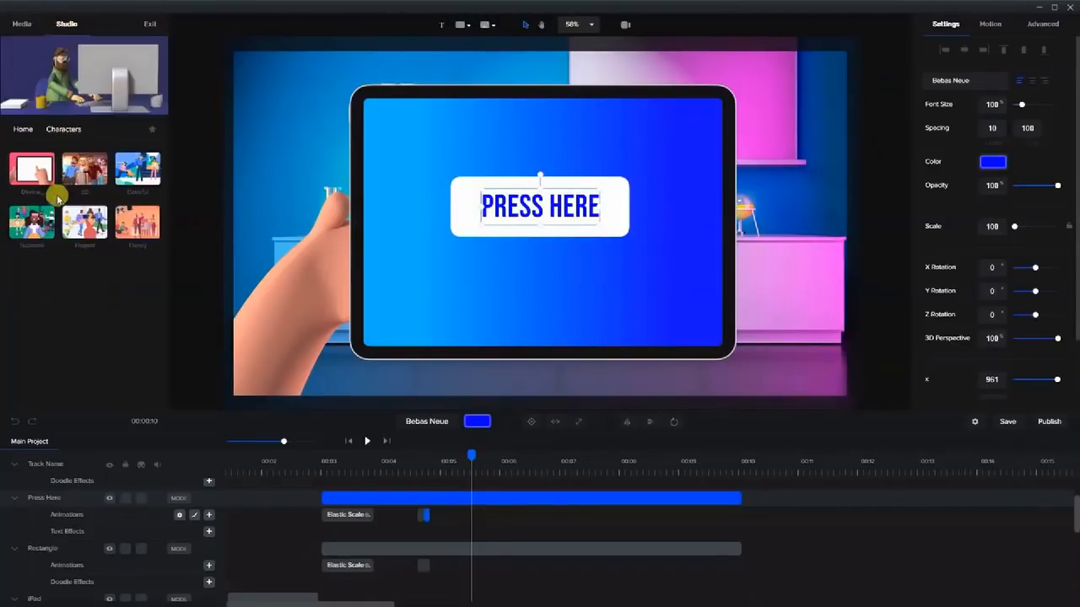
drag(164, 174, 174, 362)
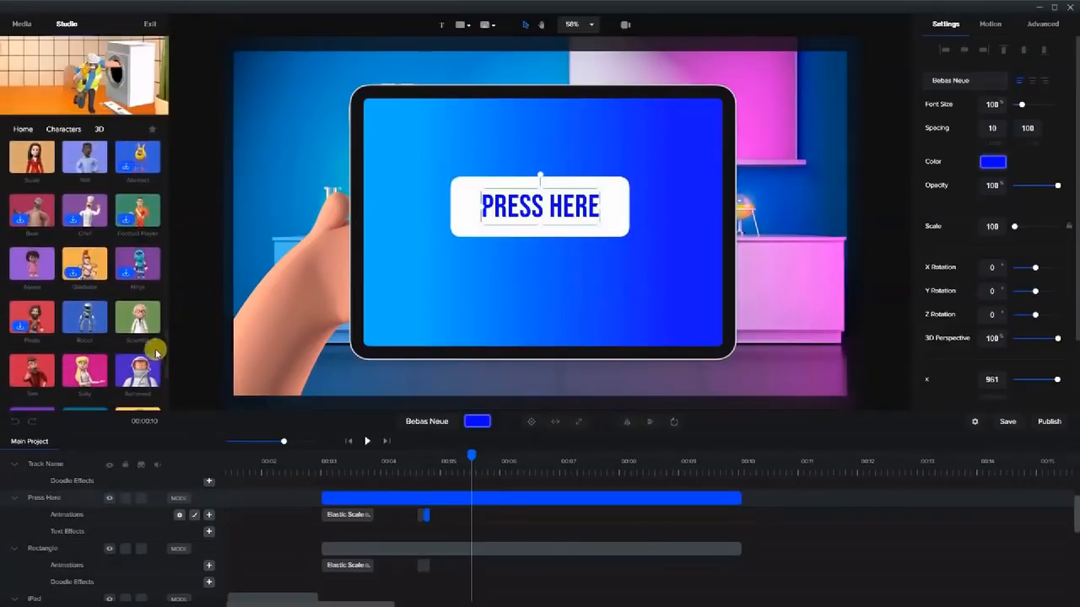
drag(87, 317, 559, 263)
drag(573, 224, 657, 270)
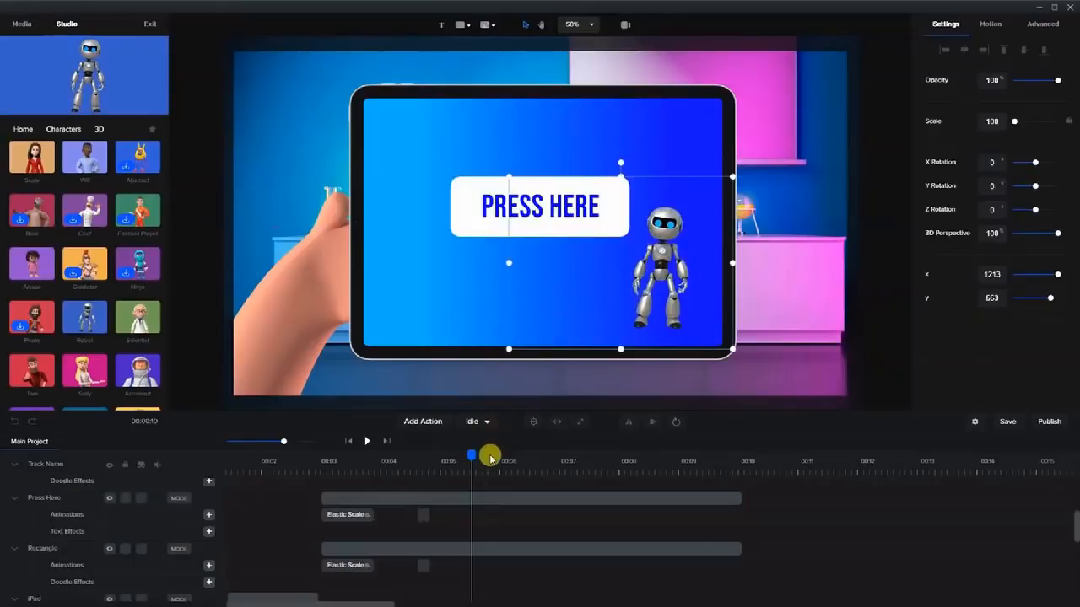
Set the robot to Robot Dance followed by Idle, and trim its clip end earlier.
click(473, 422)
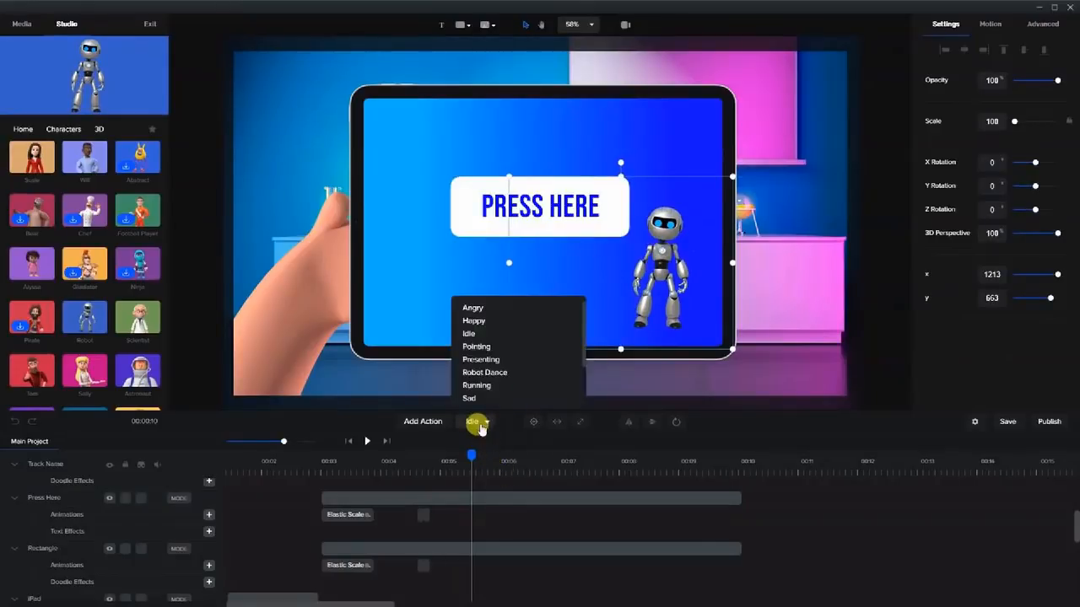
click(492, 373)
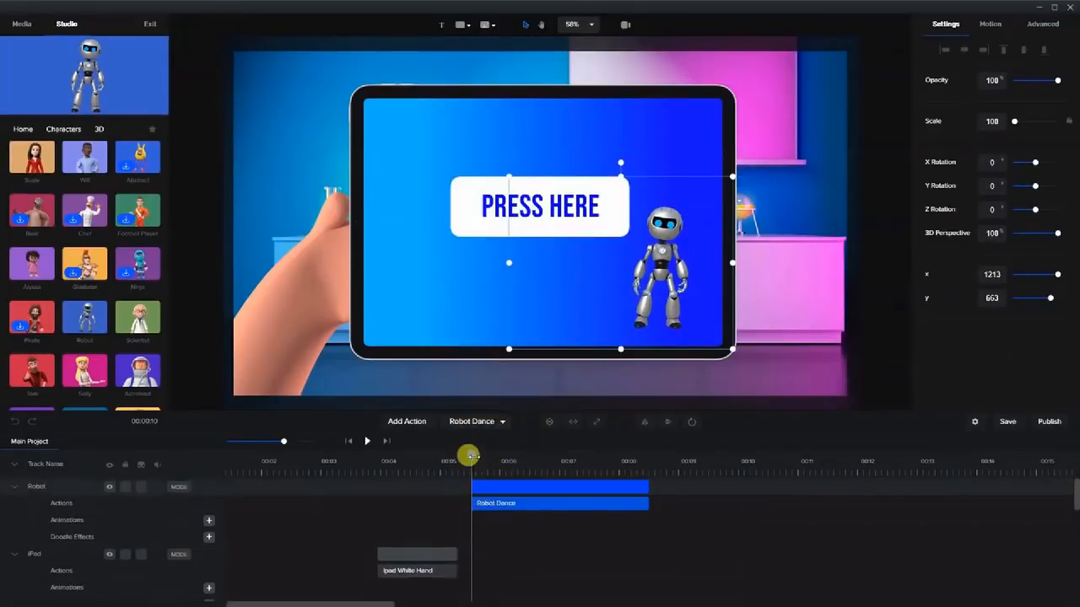
drag(482, 457, 634, 475)
click(417, 422)
click(447, 334)
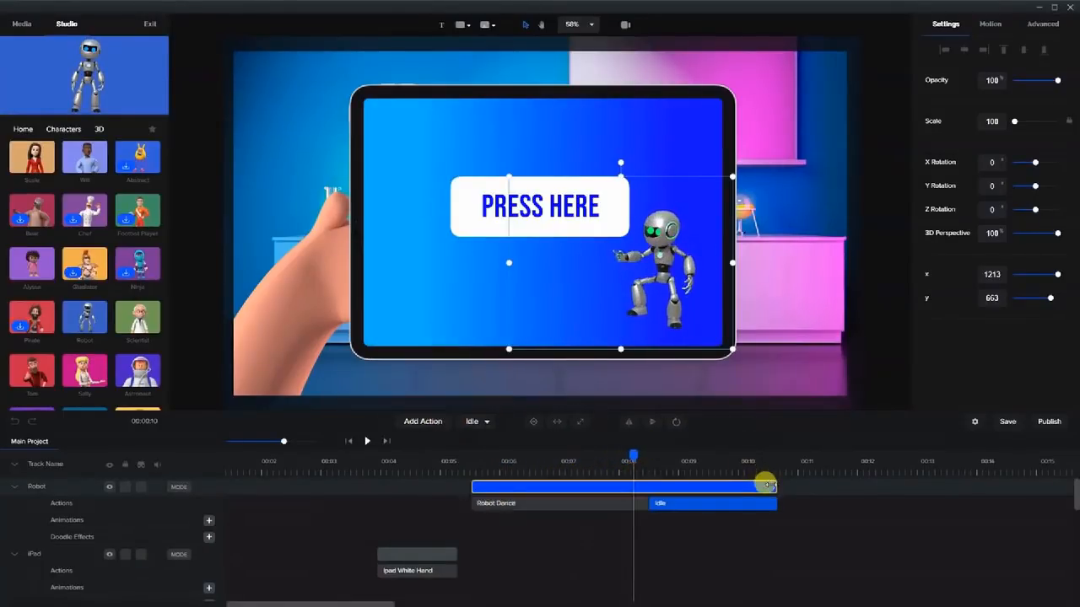
drag(763, 487, 733, 486)
mouse_move(628, 455)
mouse_down()
mouse_move(520, 455)
mouse_move(653, 459)
mouse_move(616, 456)
mouse_up()
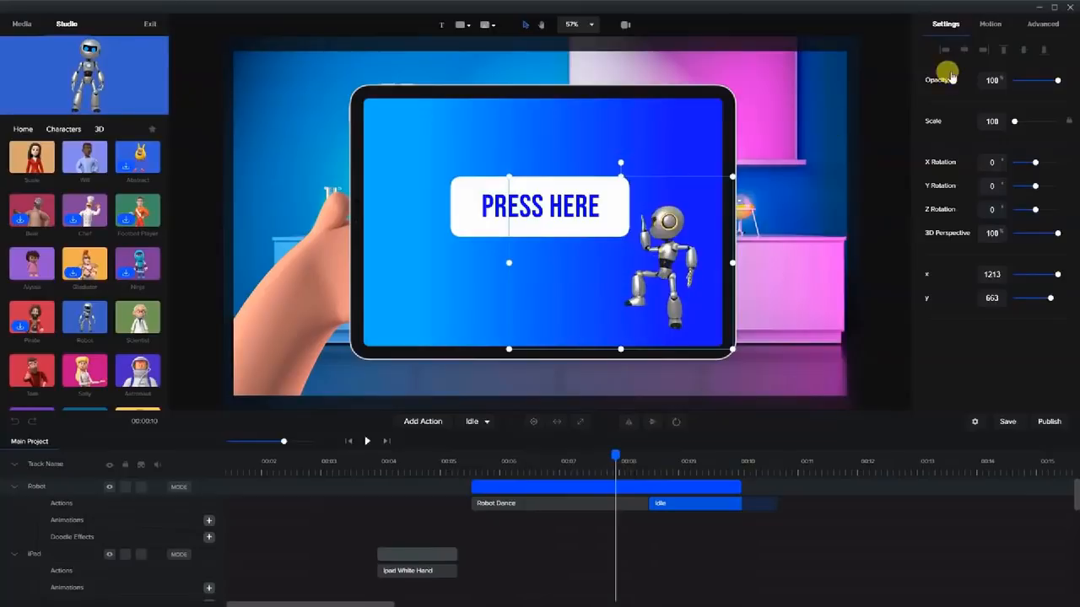
Give the robot a Slide > Back Slide Left entrance and scrub to watch it arrive.
click(987, 25)
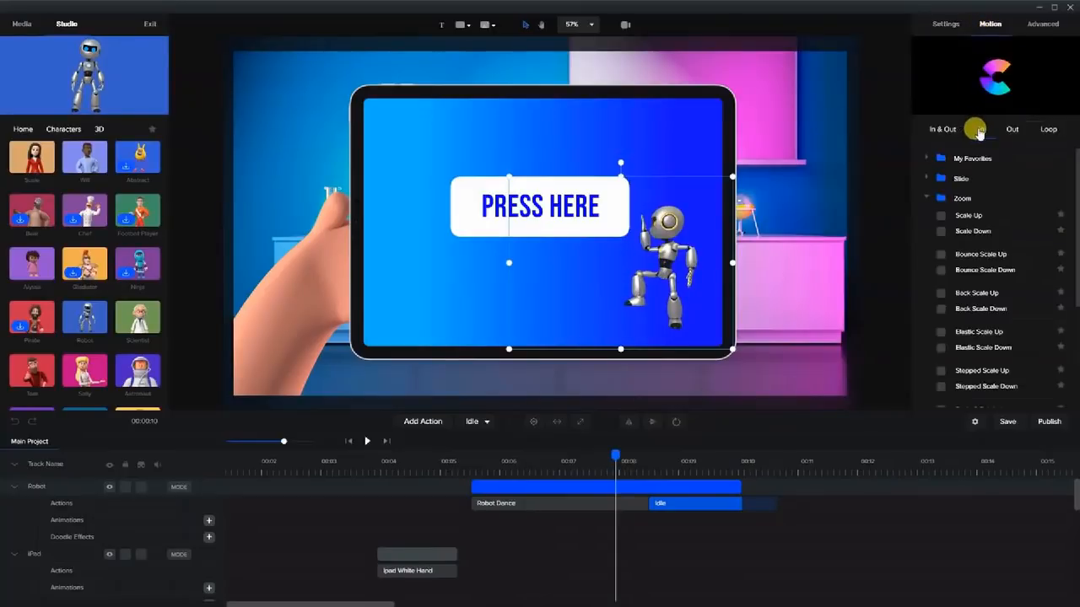
click(928, 199)
click(928, 178)
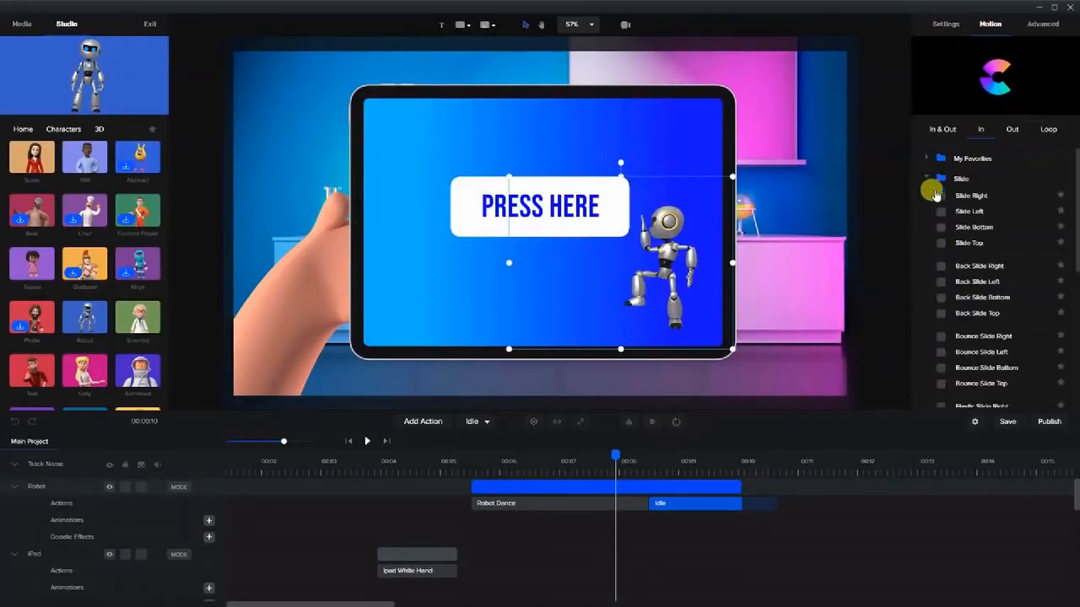
click(941, 282)
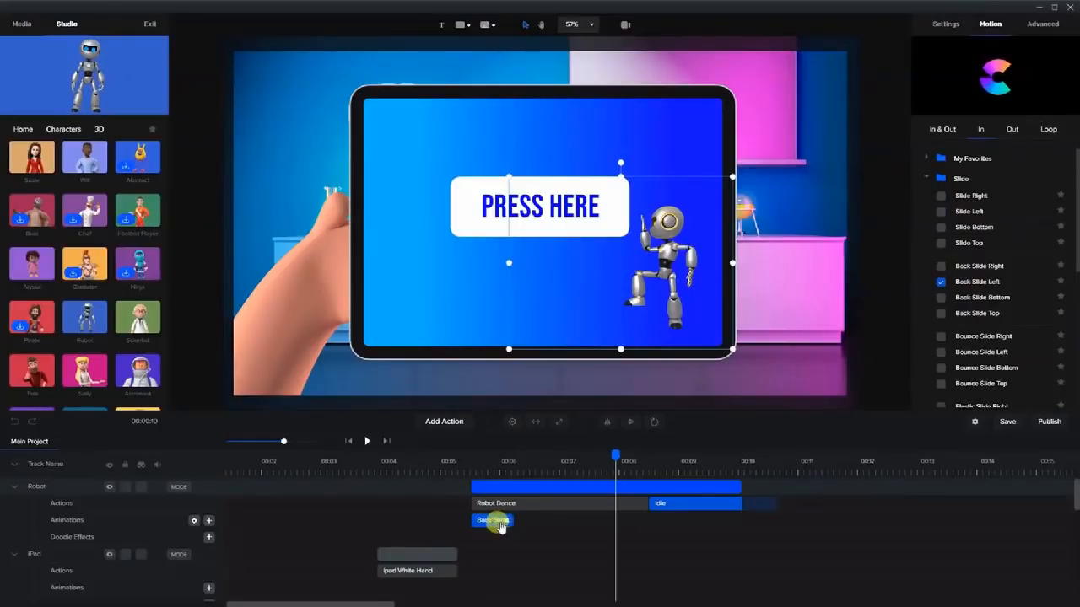
click(444, 464)
mouse_move(453, 461)
mouse_down()
mouse_move(486, 460)
mouse_move(467, 458)
mouse_up()
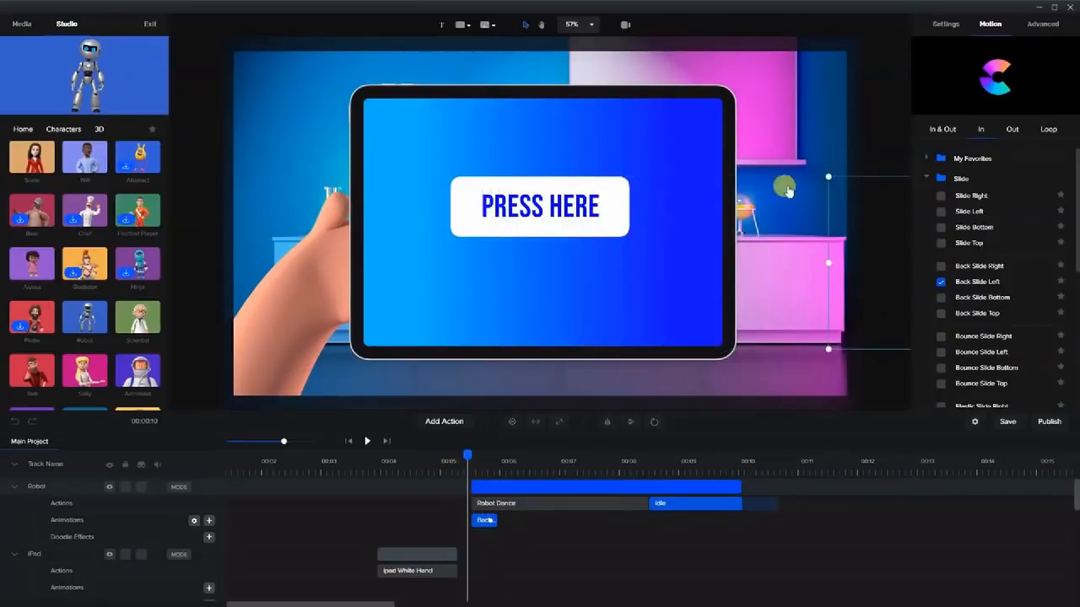
drag(465, 456, 483, 460)
Add a Double Fade to the robot's slide-in and preview it.
right_click(484, 520)
click(503, 546)
drag(480, 455, 512, 466)
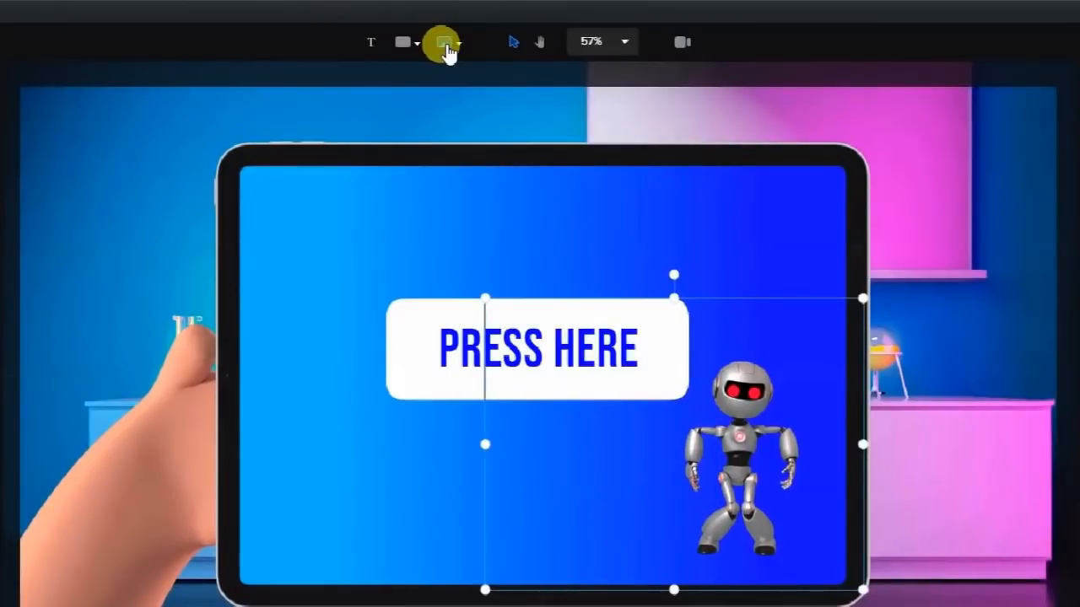
Insert the four-point star from the SVG shape collection into the scene.
click(446, 46)
click(386, 91)
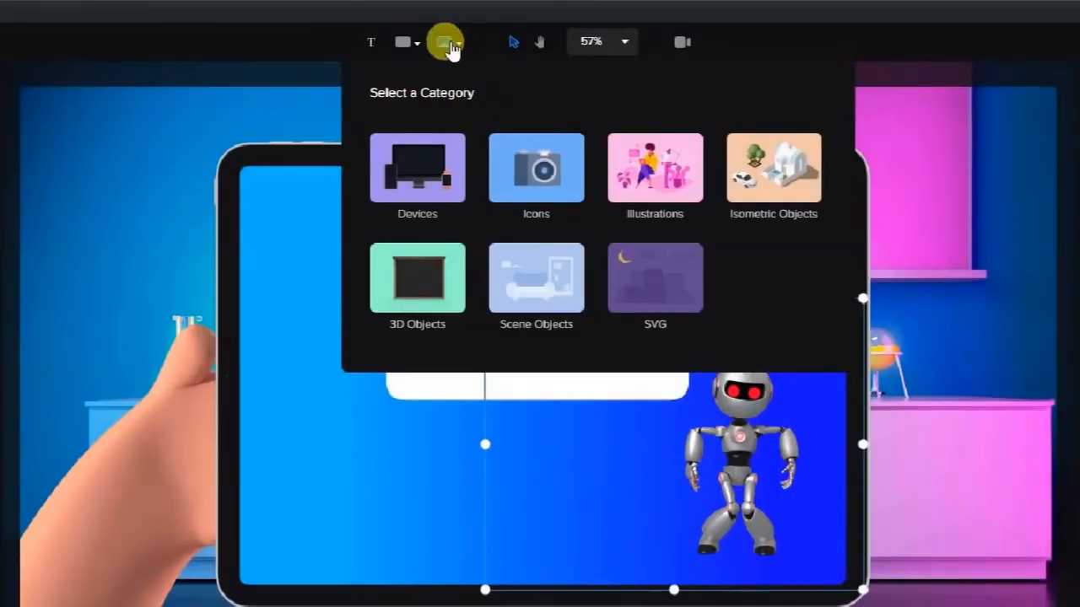
click(647, 300)
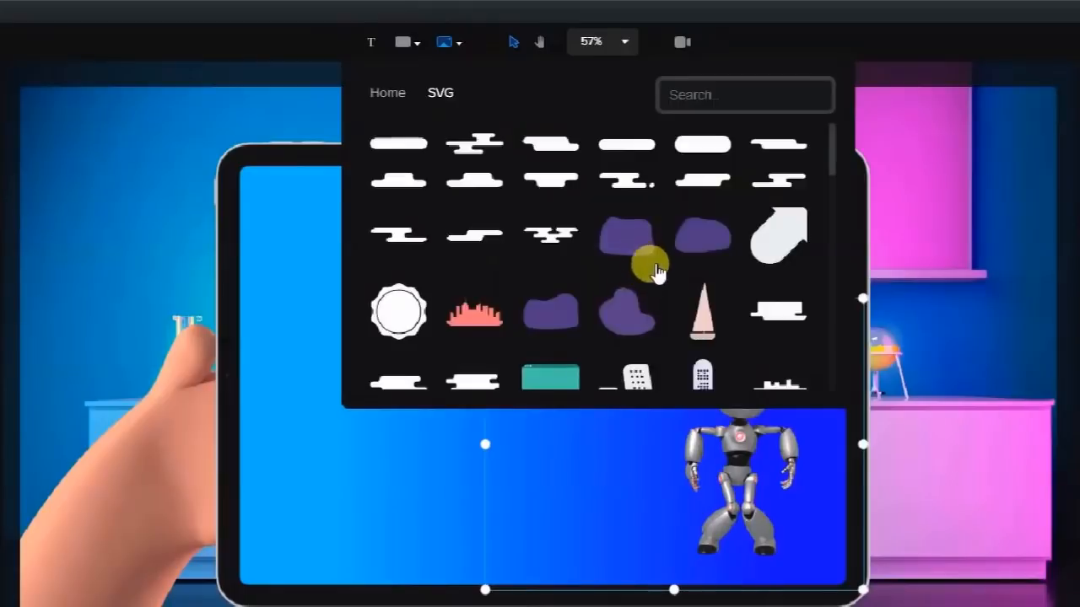
scroll(647, 270, down, 5)
scroll(649, 278, down, 5)
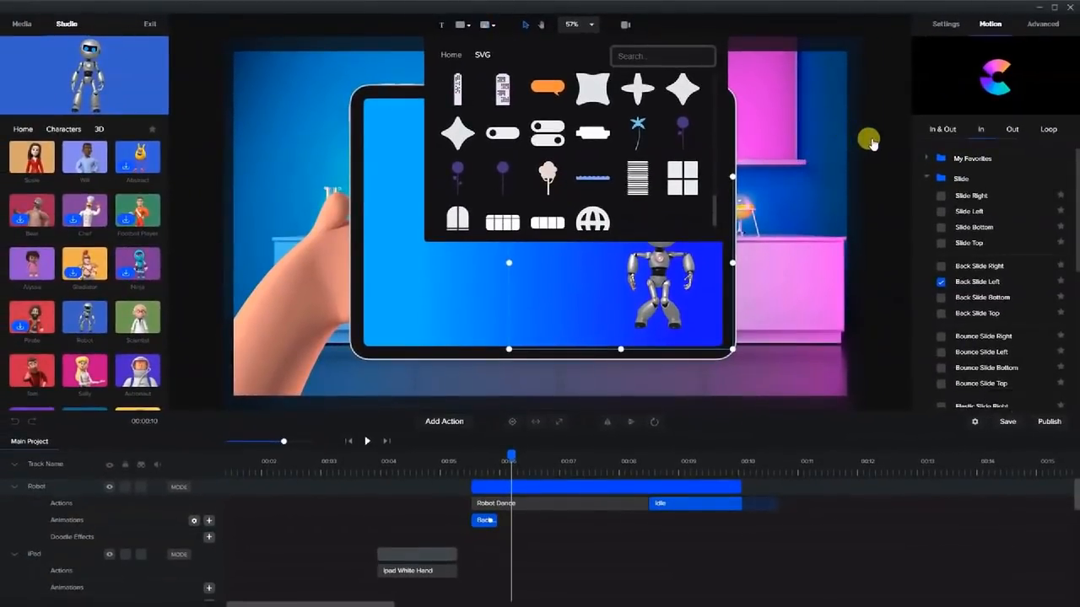
click(681, 89)
click(868, 183)
Shrink the star, place it at the screen's upper left, and trim its clip to end near 00:10.
click(570, 236)
drag(625, 312, 437, 148)
click(465, 205)
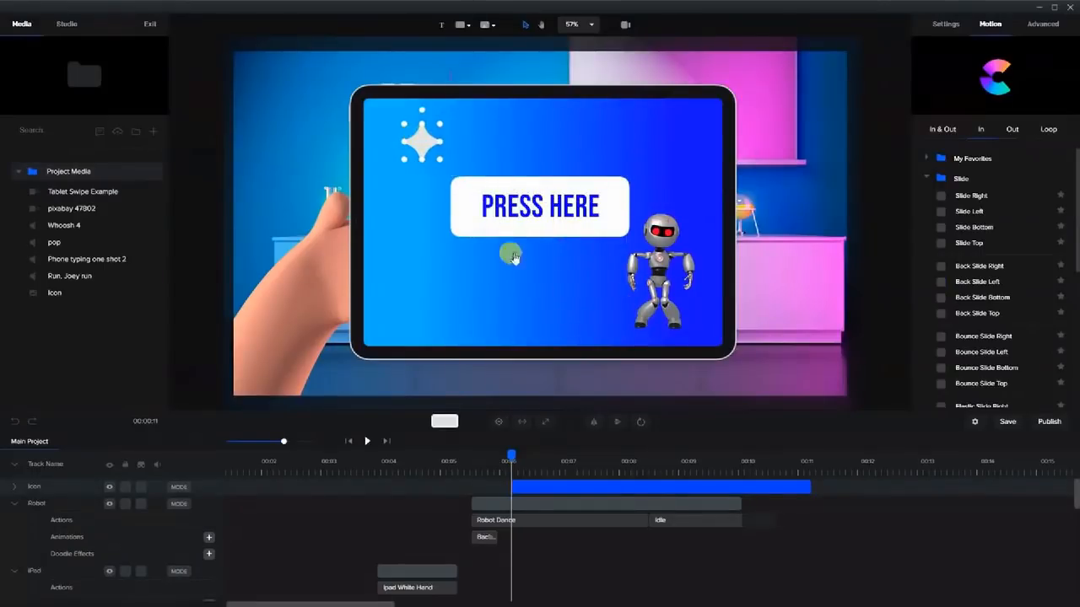
drag(793, 487, 739, 487)
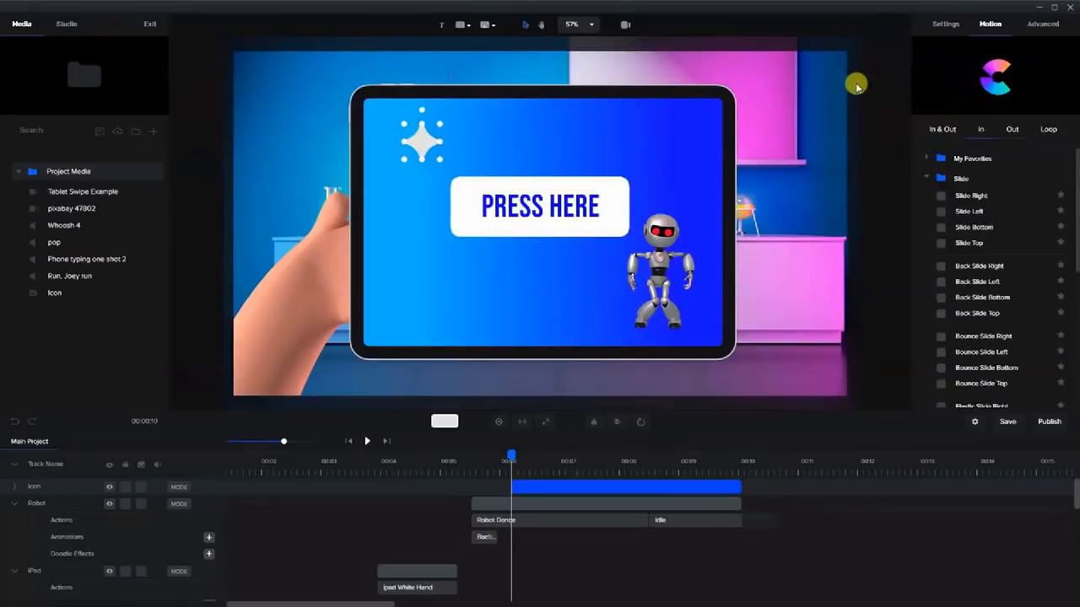
Colour the star bright yellow and shrink it a little more.
click(944, 24)
click(992, 81)
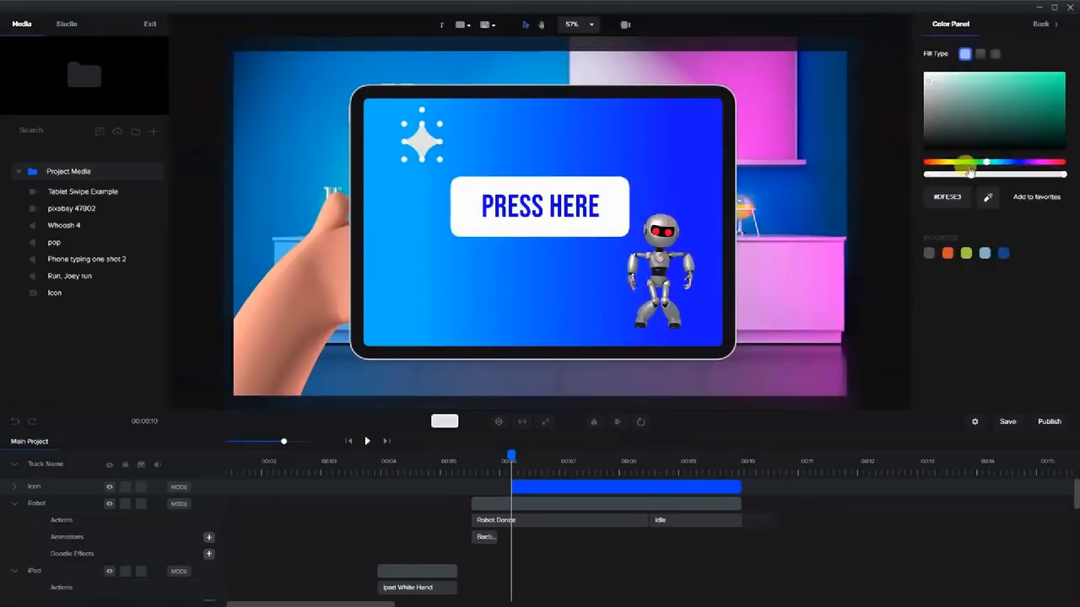
drag(944, 162, 949, 165)
drag(1013, 119, 1060, 75)
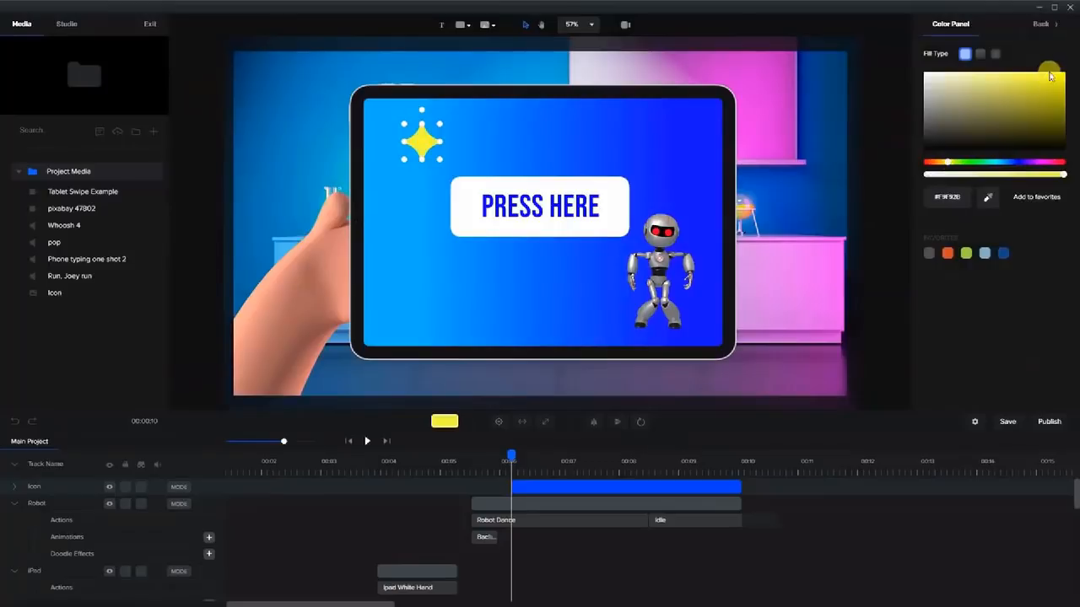
drag(403, 160, 430, 147)
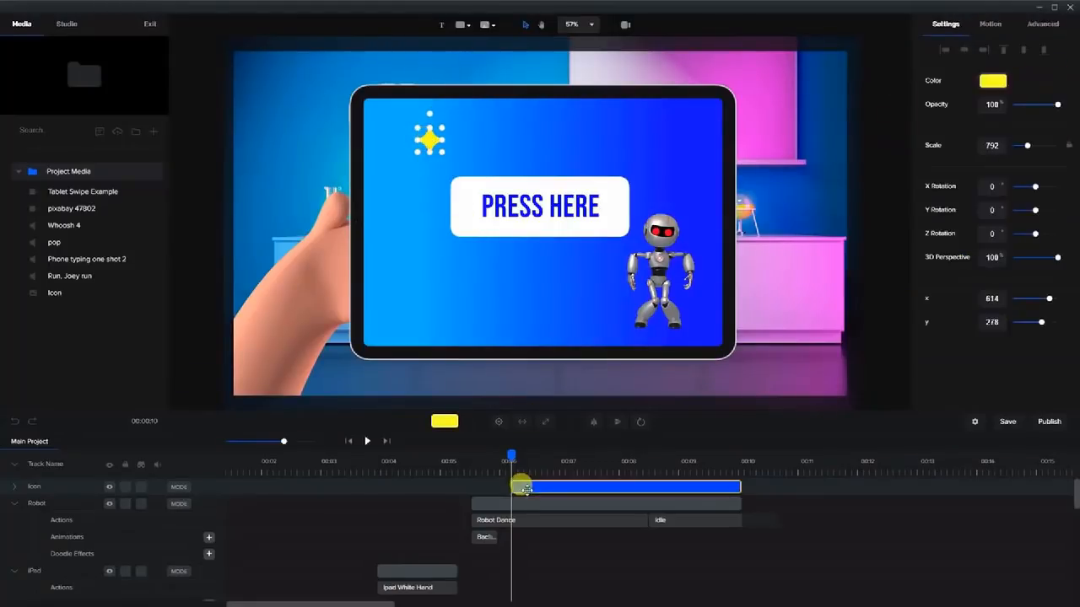
Apply the Zoom group's Back Scale Up entrance to the icon and preview it.
click(989, 26)
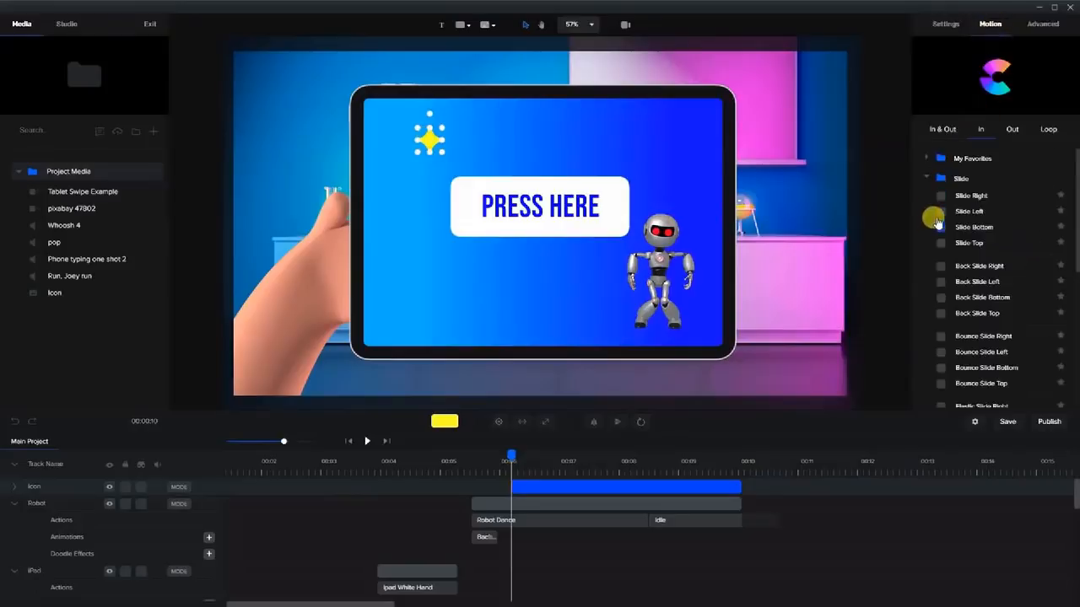
click(964, 279)
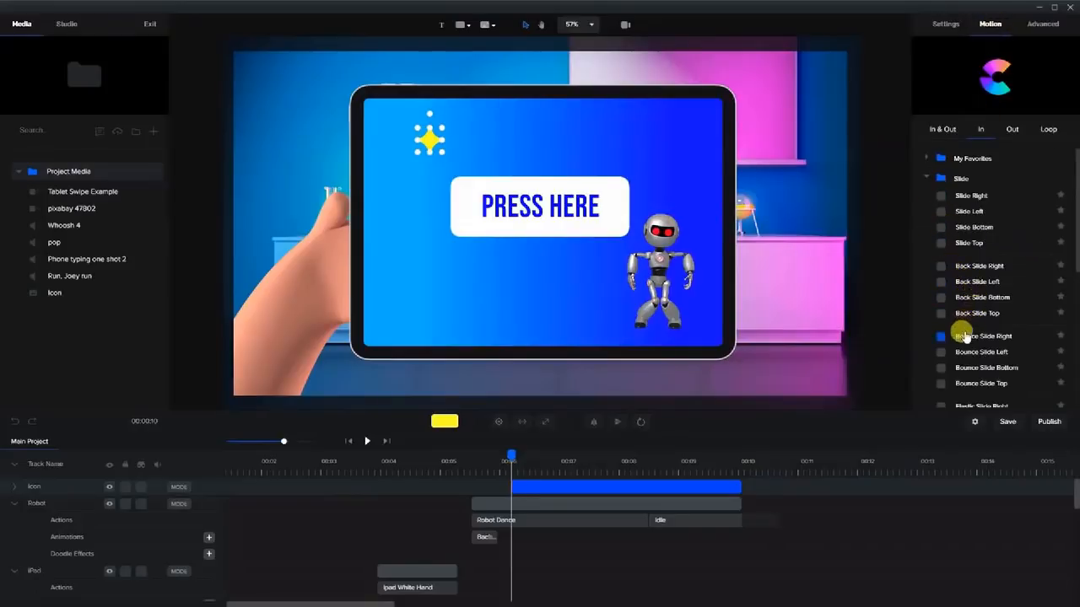
click(925, 178)
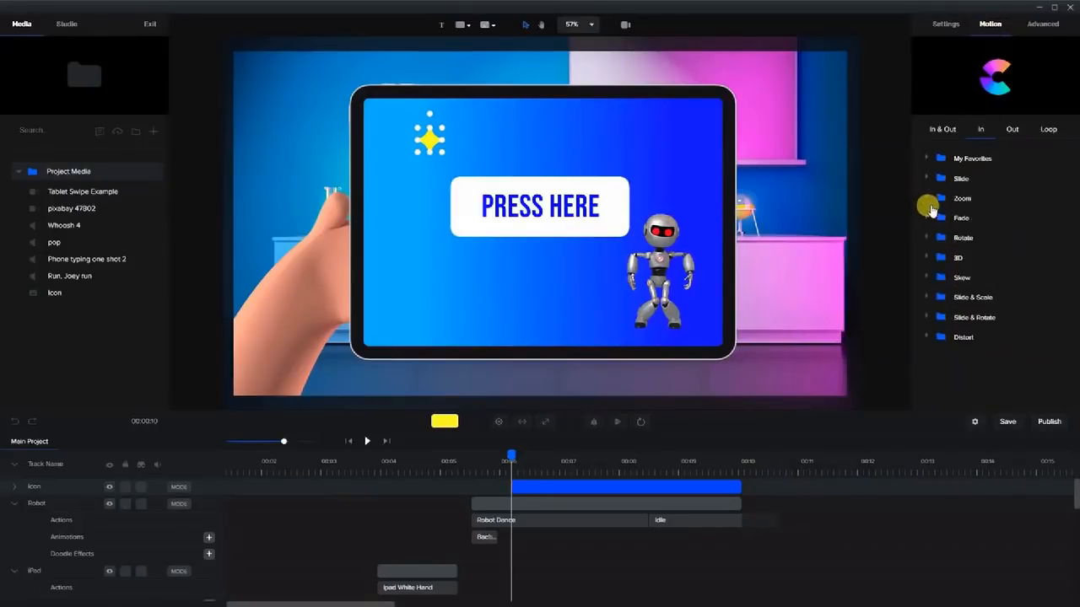
click(928, 200)
click(972, 257)
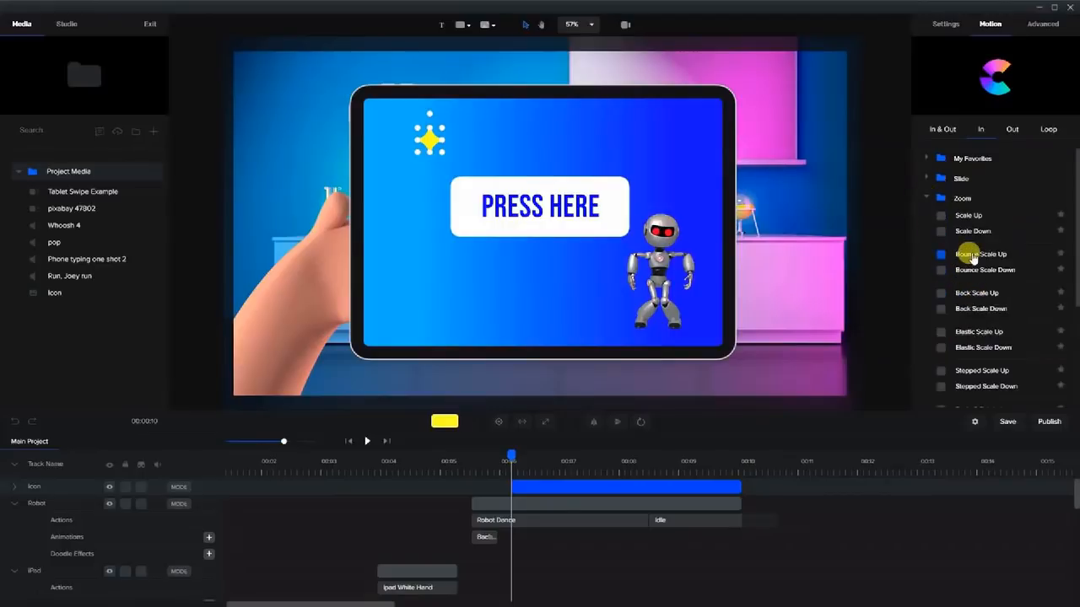
click(941, 294)
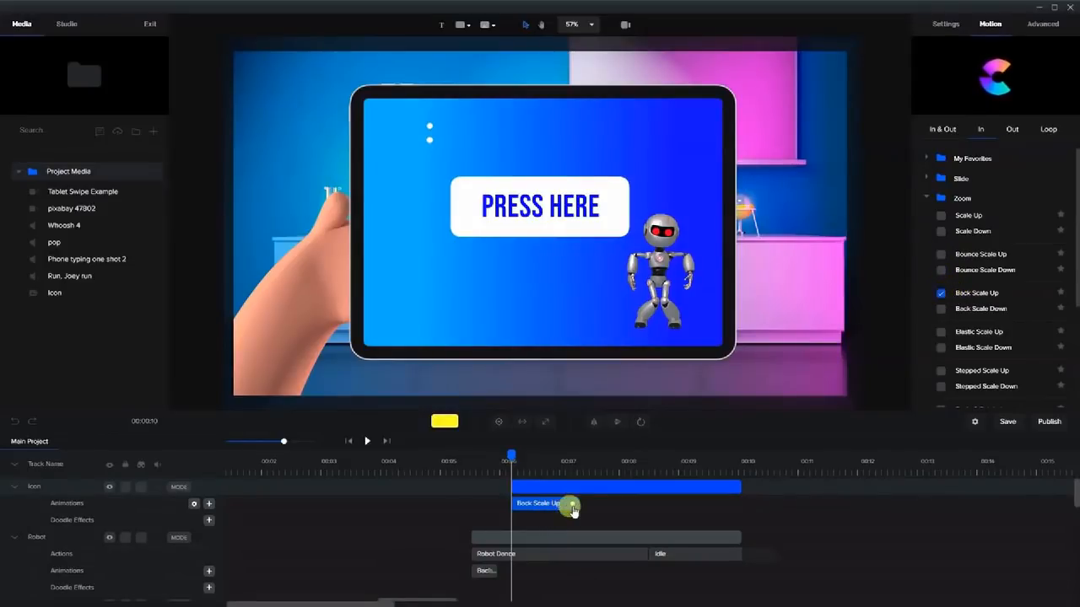
drag(509, 455, 624, 473)
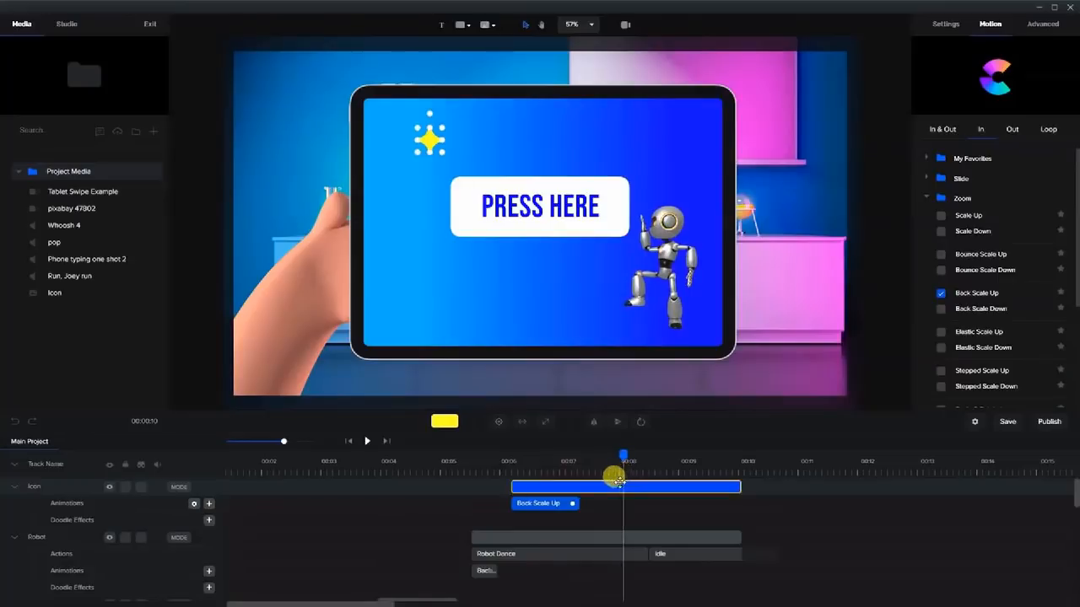
Add a short custom animation dimming the sparkle to 48% opacity, plus a Duplicate Reverse copy restoring it.
click(209, 505)
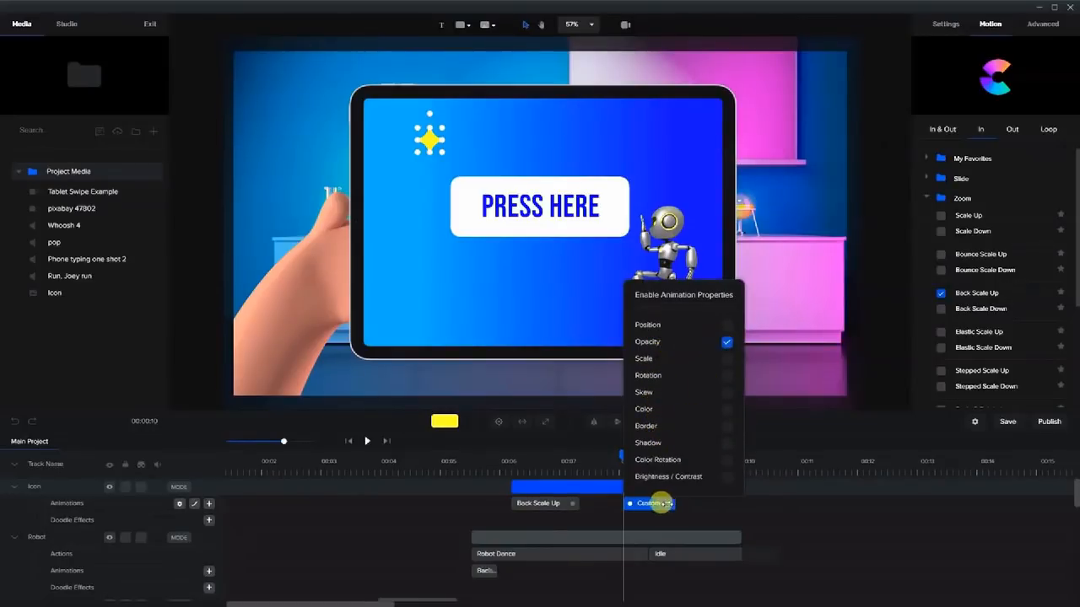
drag(665, 503, 638, 503)
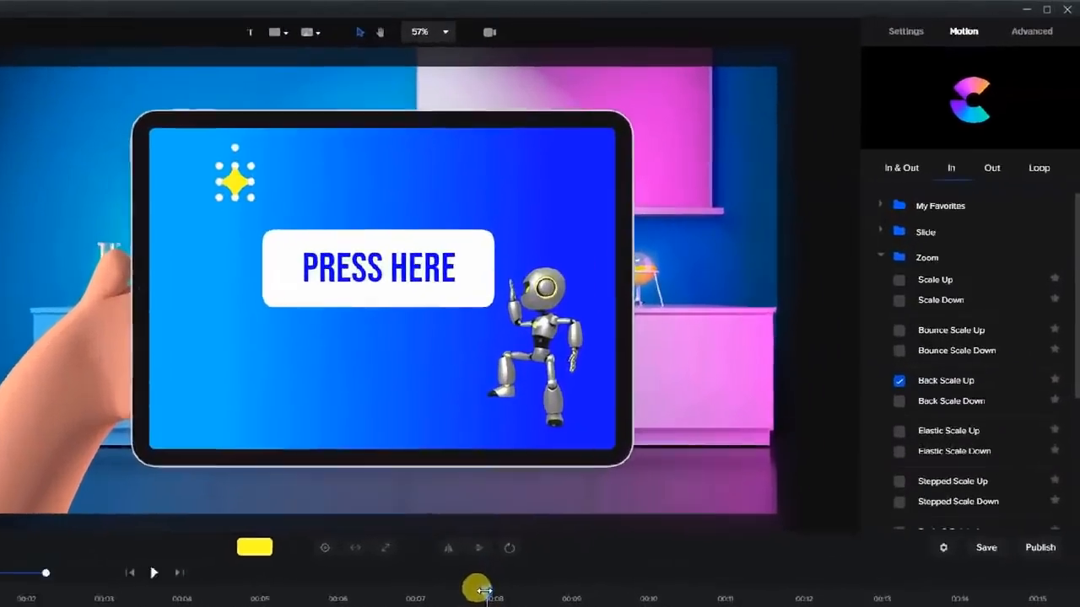
click(616, 454)
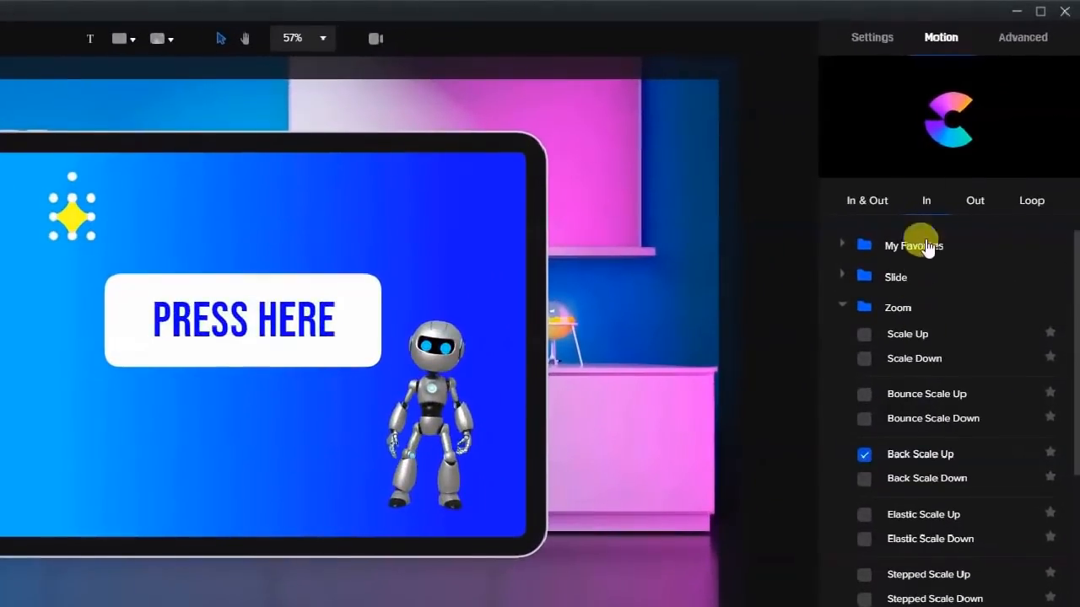
click(873, 40)
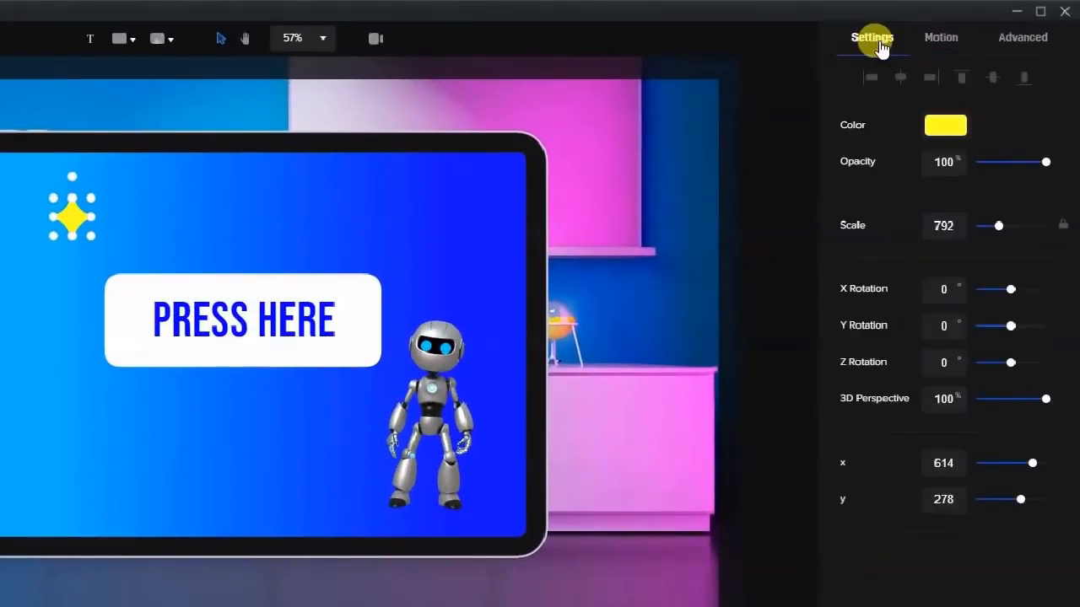
drag(1043, 162, 1007, 173)
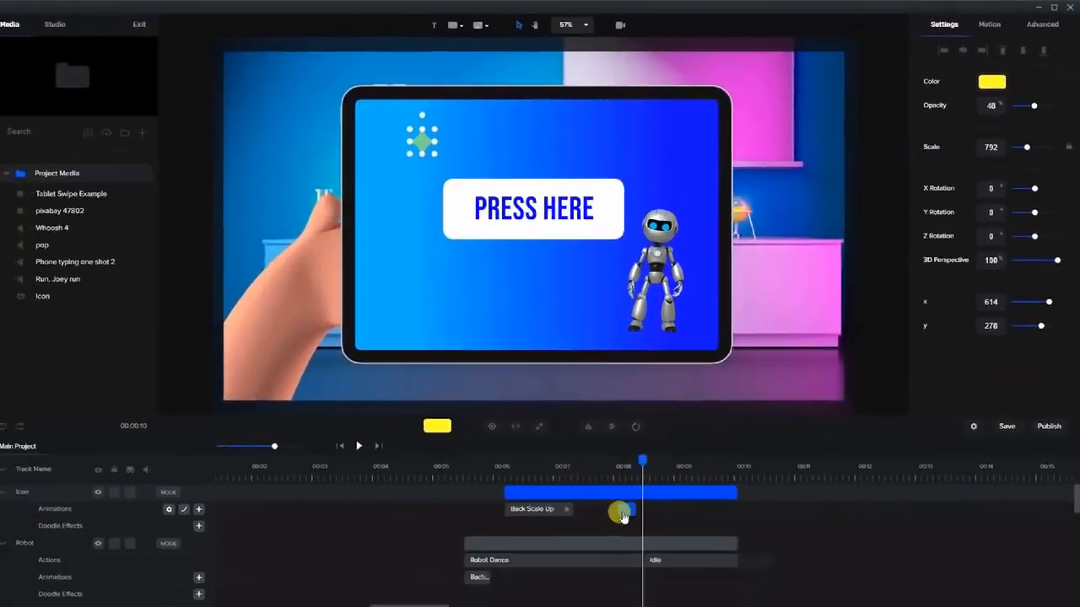
right_click(623, 513)
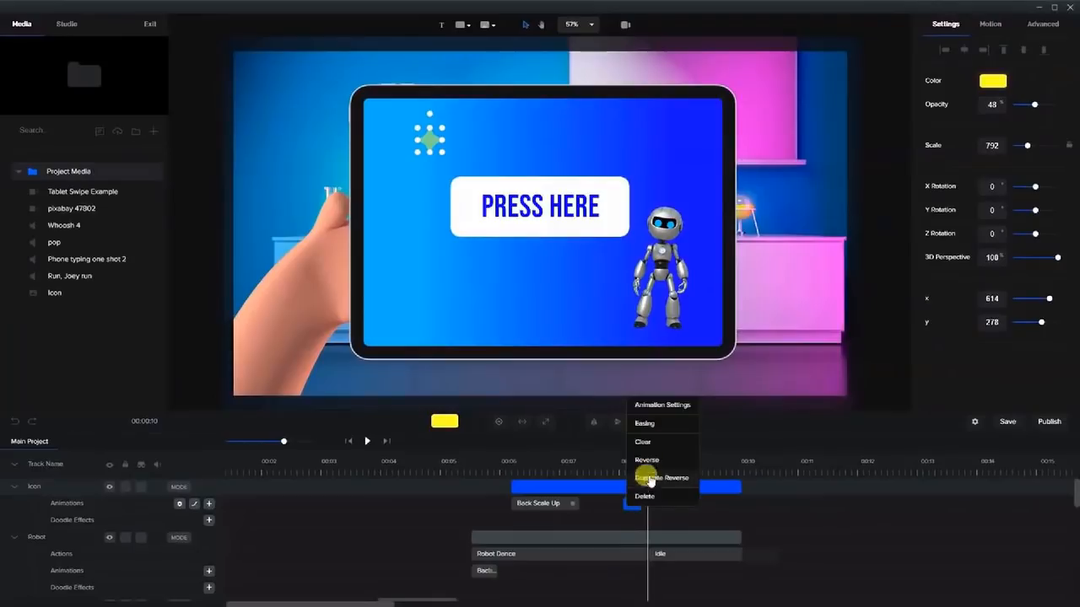
click(648, 484)
drag(639, 451, 675, 465)
click(632, 484)
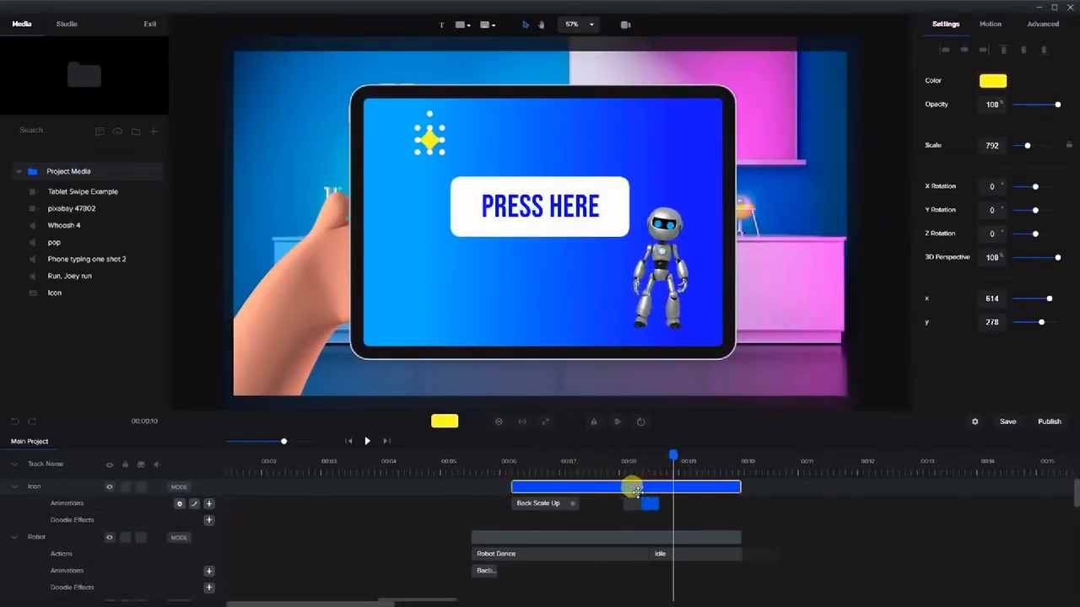
Duplicate the sparkle clip with its animations and position the copy just above the robot.
right_click(593, 490)
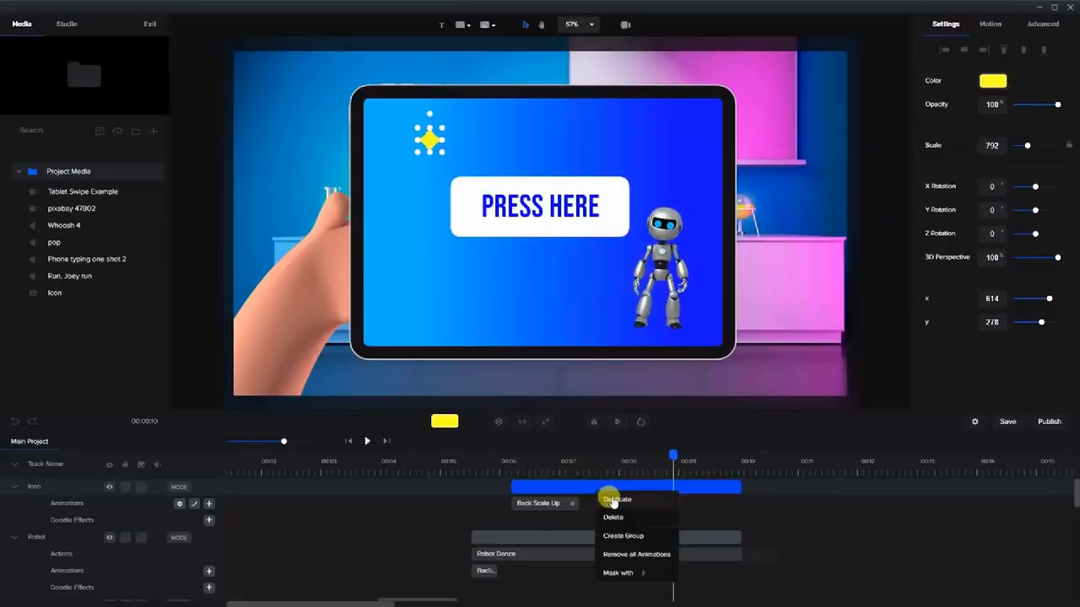
click(611, 510)
drag(429, 139, 687, 162)
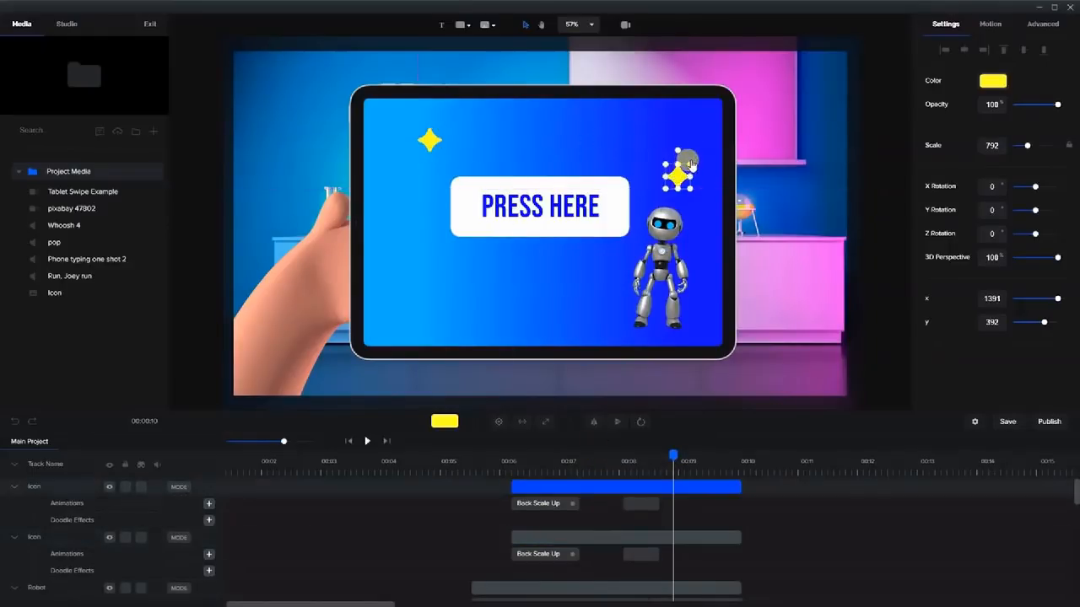
drag(674, 181, 652, 172)
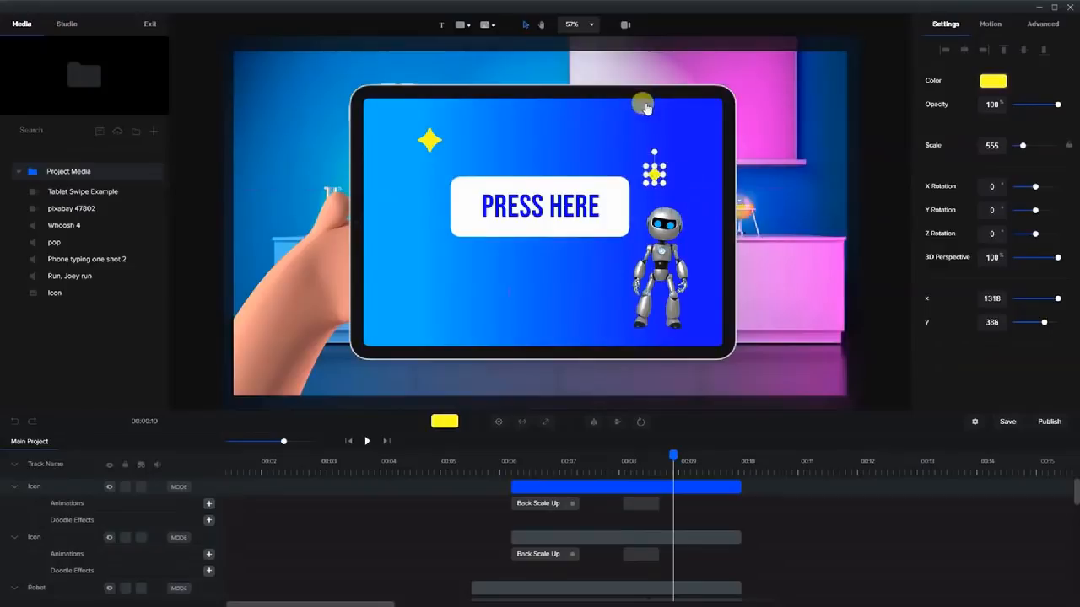
click(877, 147)
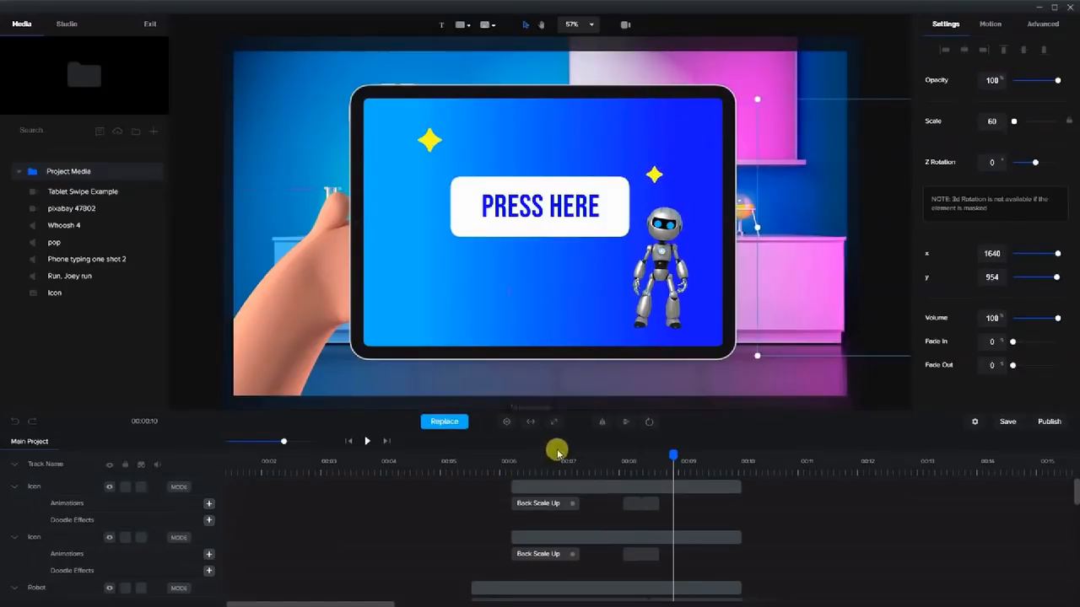
click(512, 469)
drag(507, 458, 511, 456)
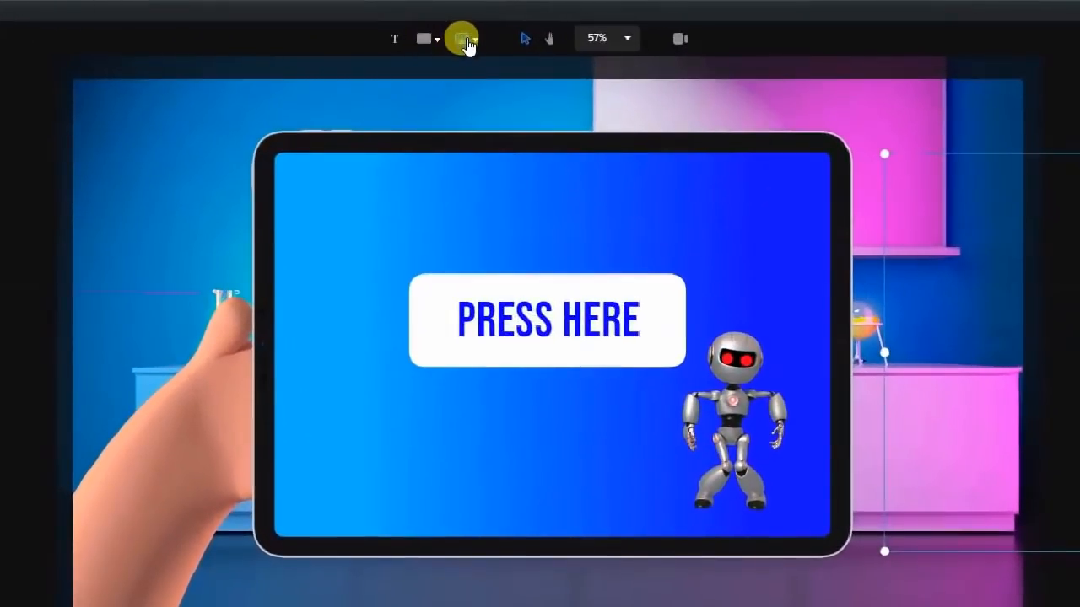
Bring up the SVG shape library and browse its shapes.
click(468, 44)
scroll(734, 236, down, 5)
scroll(749, 277, up, 2)
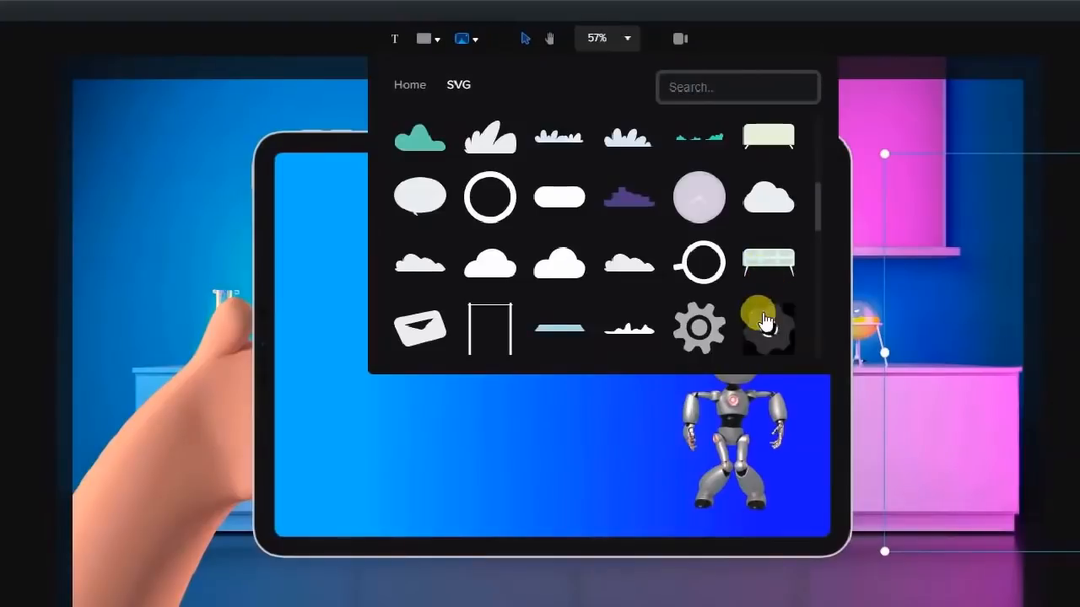
Insert the gear shape at the tablet's upper right and enlarge it.
click(763, 320)
drag(626, 420, 872, 246)
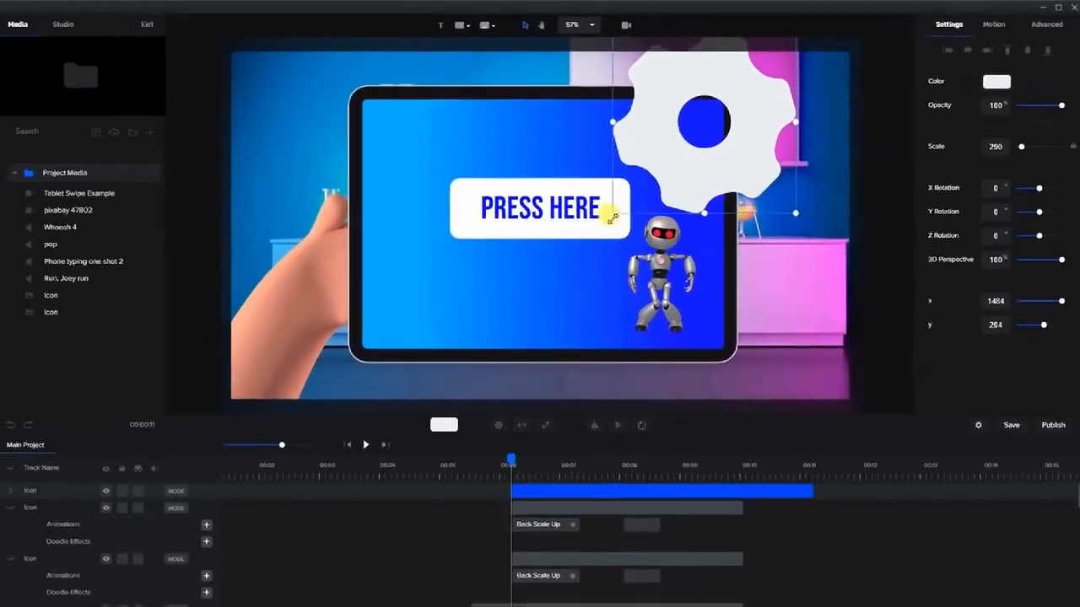
drag(613, 217, 685, 173)
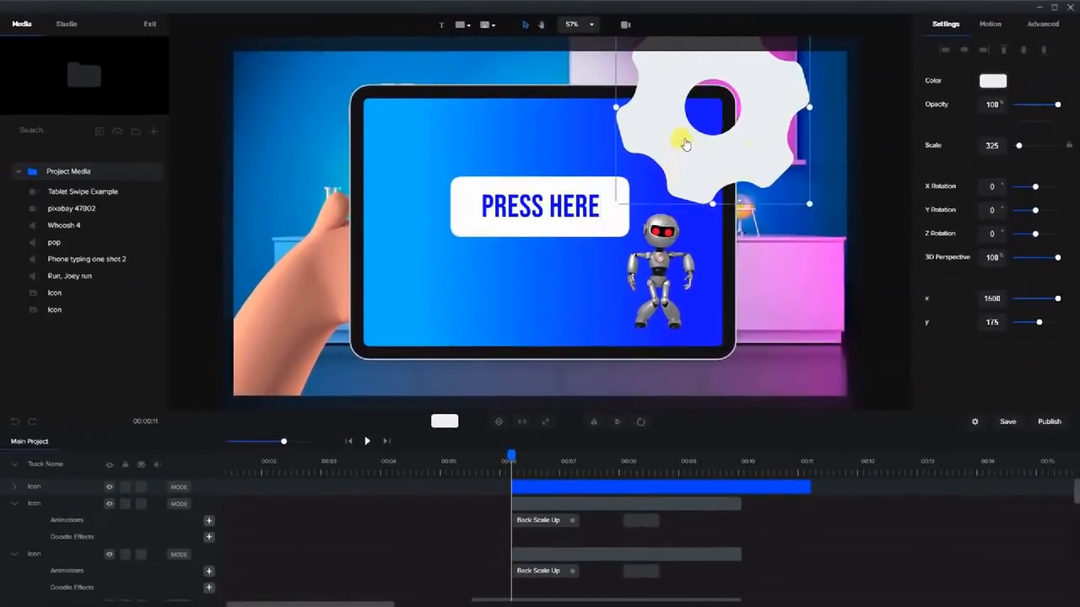
Colour the gear dark grey and set its opacity to 16%.
click(994, 82)
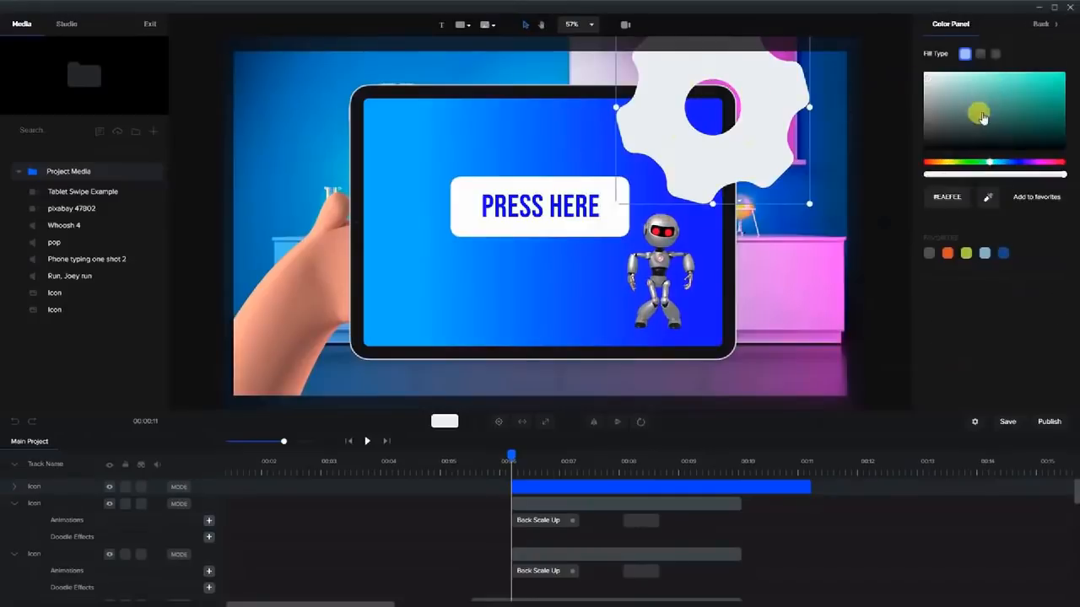
click(914, 125)
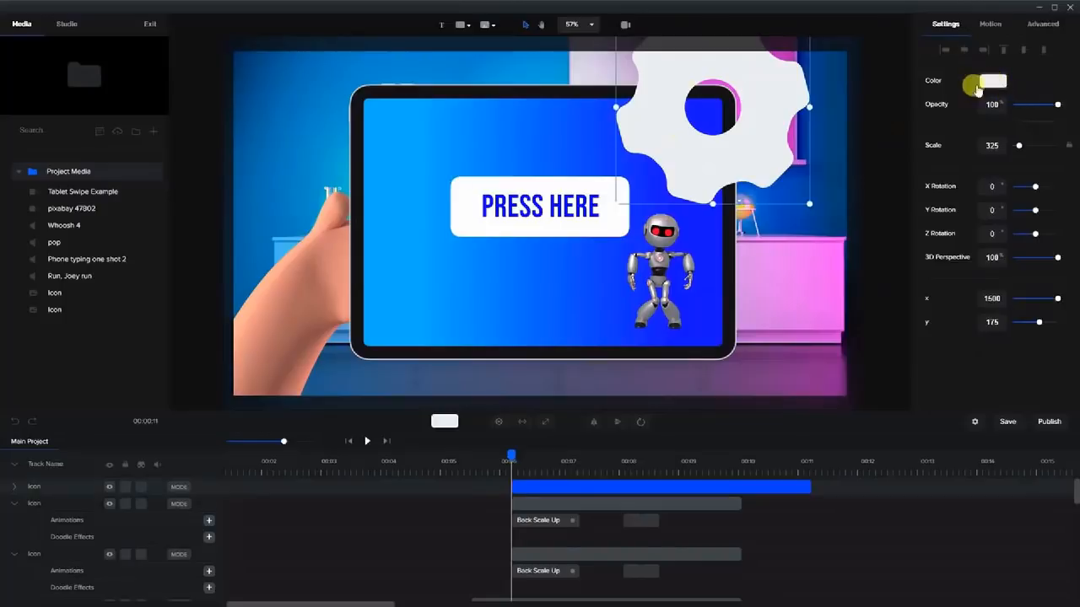
click(986, 83)
mouse_move(935, 124)
mouse_down()
mouse_move(920, 132)
mouse_move(923, 121)
mouse_up()
click(891, 113)
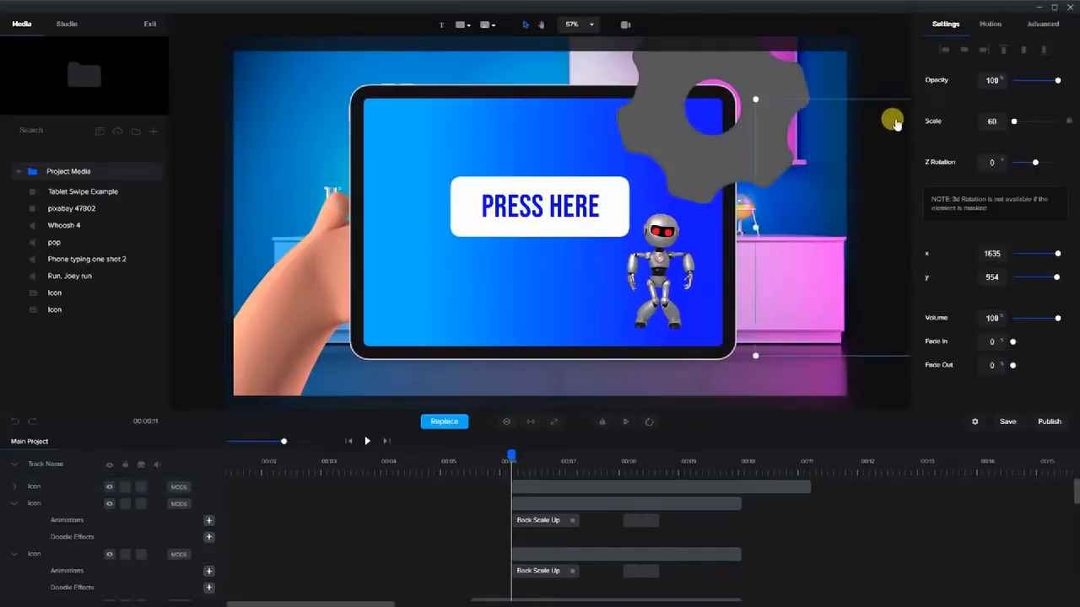
click(746, 91)
drag(1049, 108, 1018, 116)
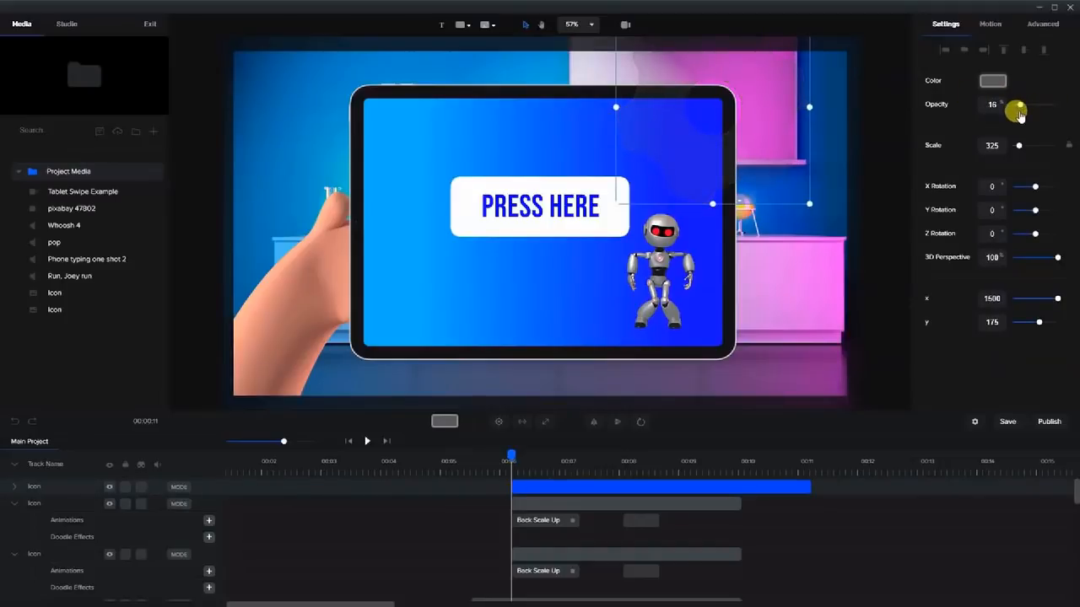
Enlarge the gear to scale 402 and trim its clip to end near 00:10.
drag(615, 202, 591, 221)
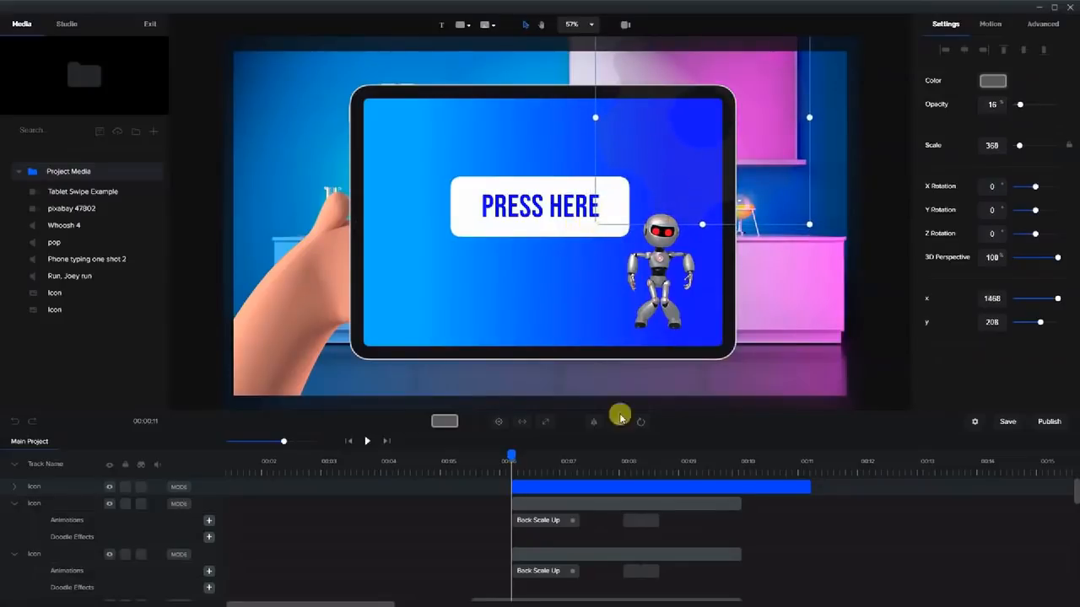
drag(588, 228, 564, 252)
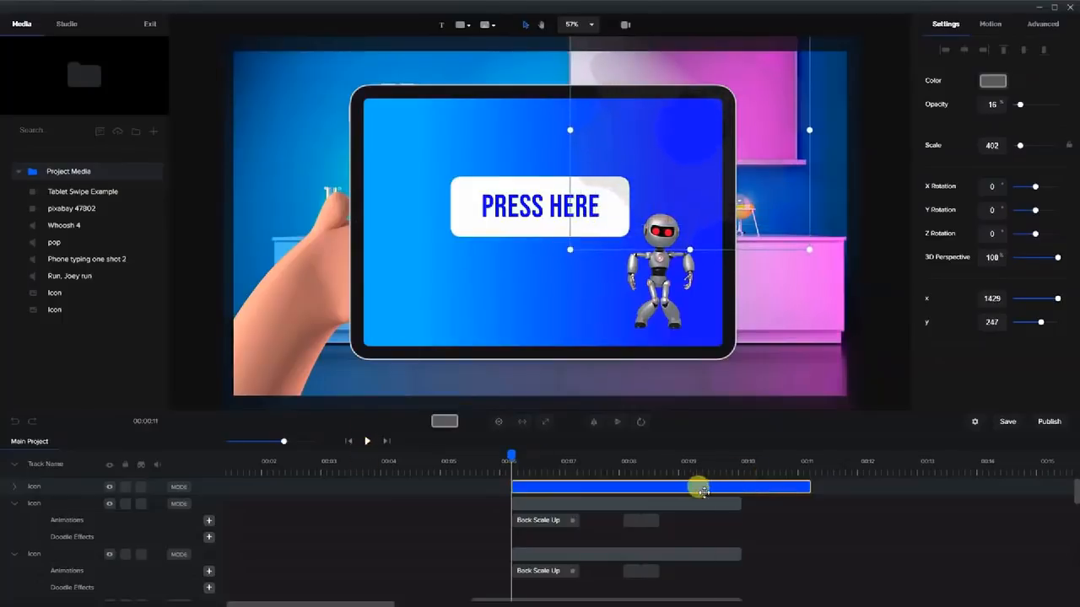
drag(806, 487, 759, 489)
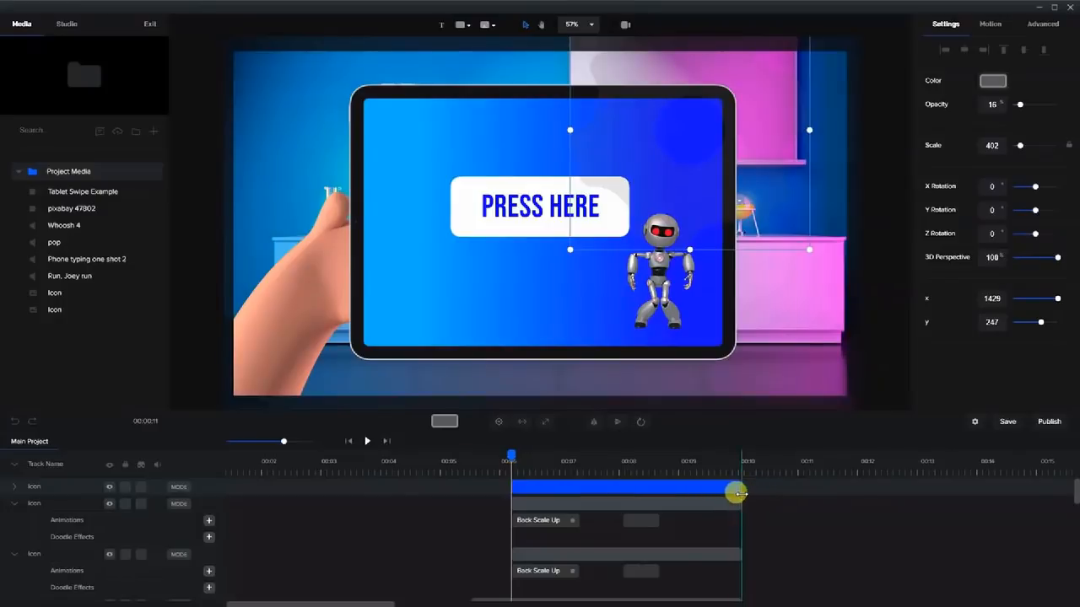
Add a custom animation to the gear and lengthen its clip.
click(14, 487)
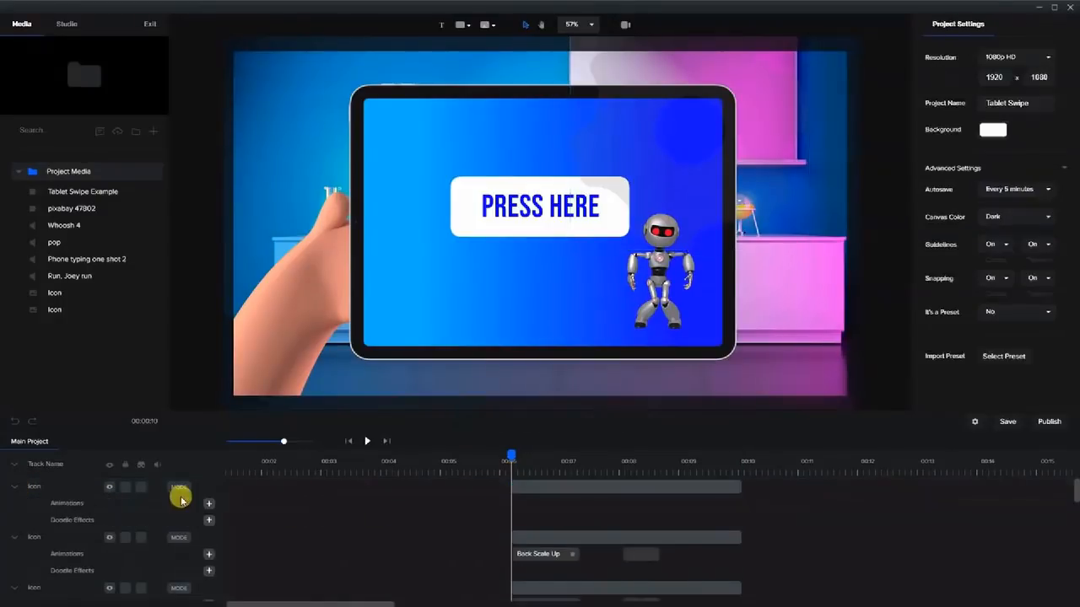
click(209, 505)
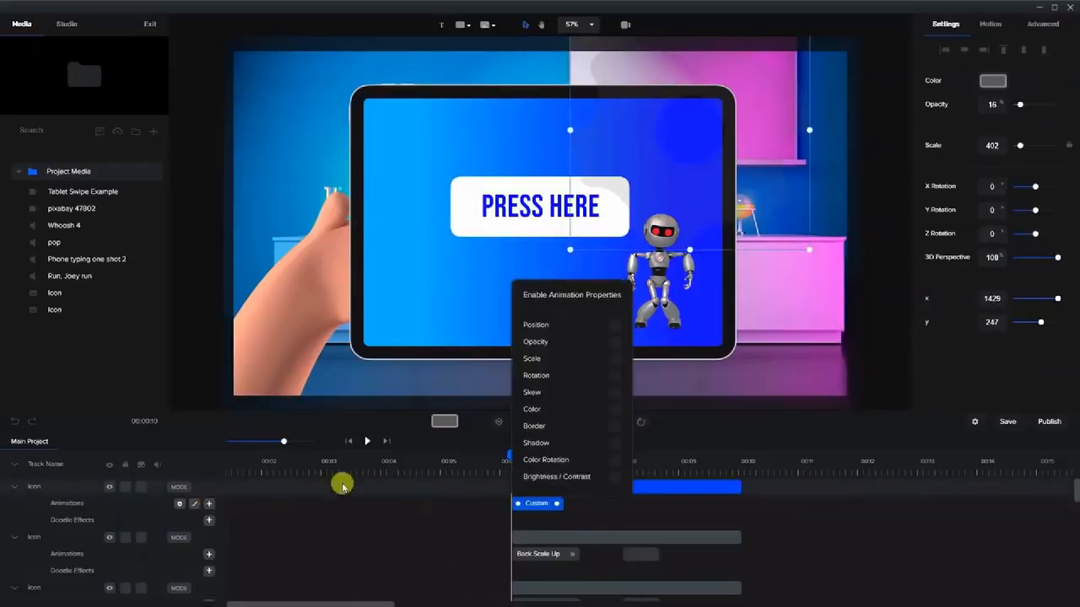
click(617, 379)
drag(549, 504, 662, 504)
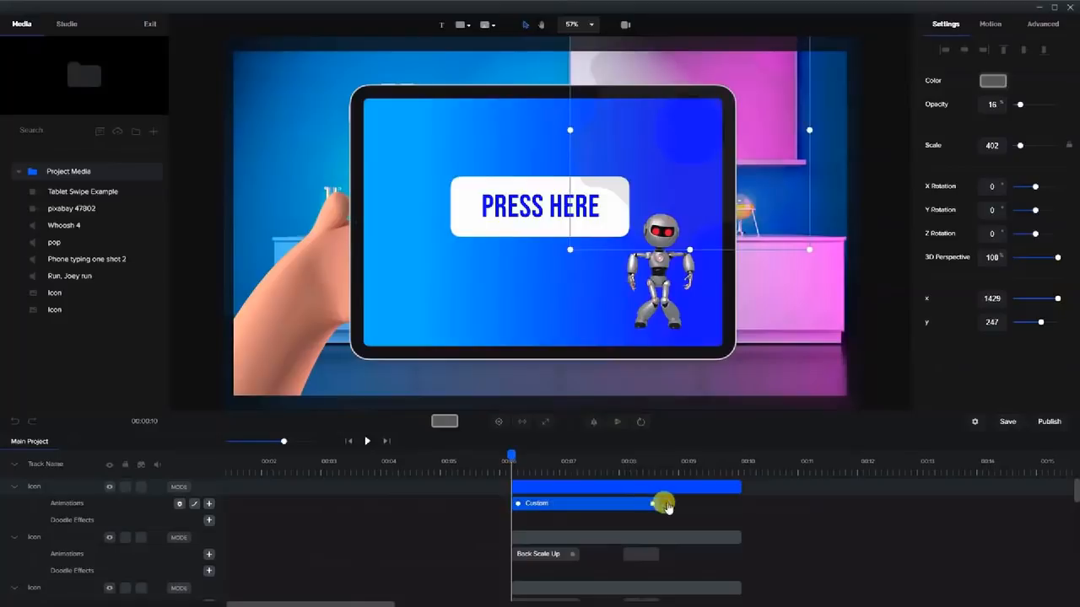
mouse_move(509, 456)
mouse_down()
mouse_move(529, 457)
mouse_move(511, 457)
mouse_up()
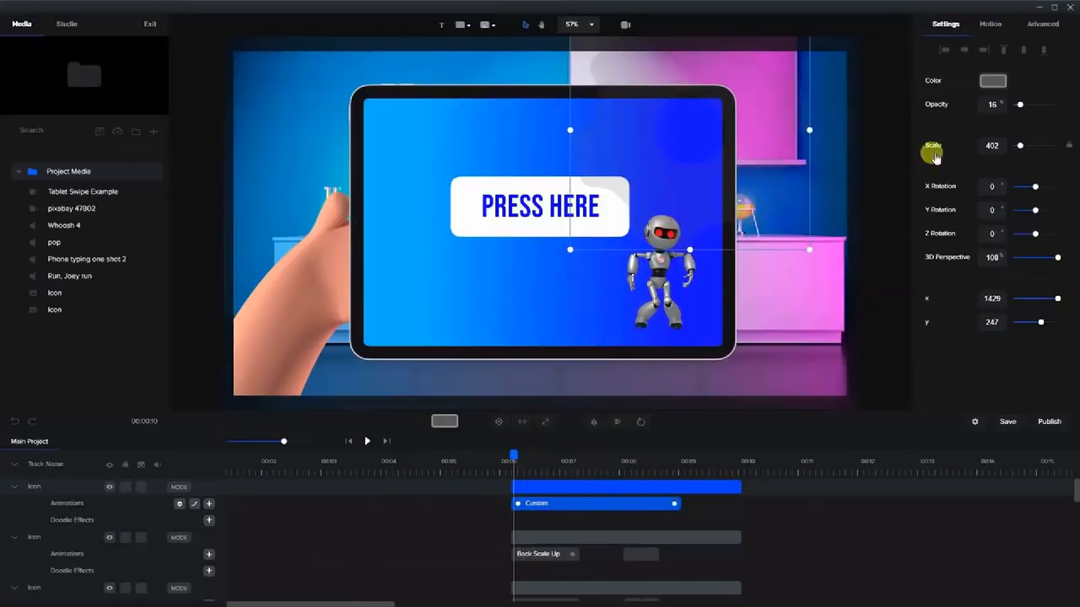
Enable Rotation in the animation settings and set Z Rotation to 300 at the clip's end.
right_click(638, 504)
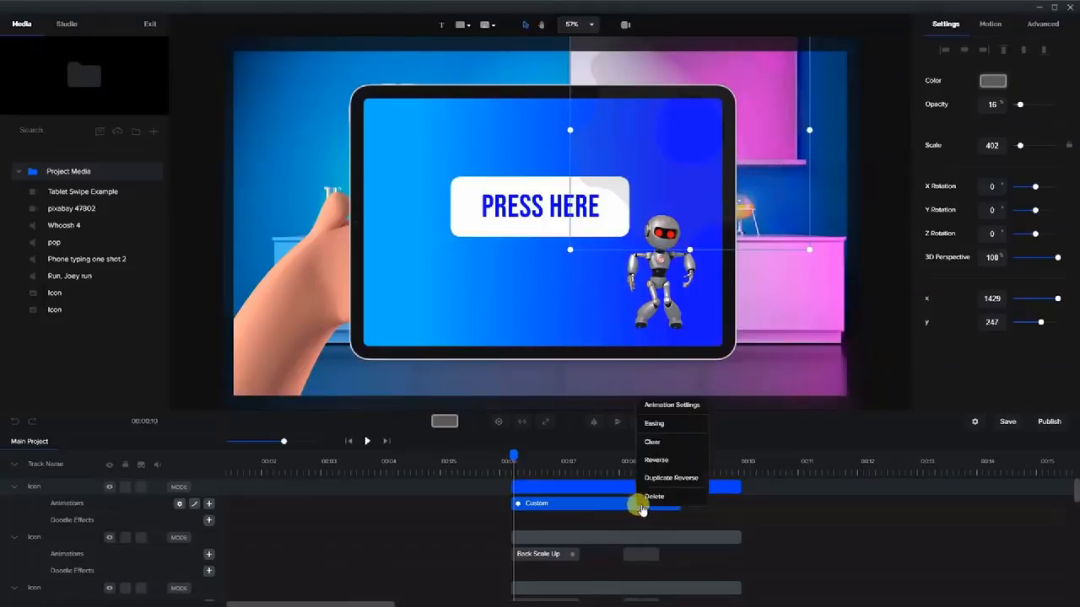
click(670, 408)
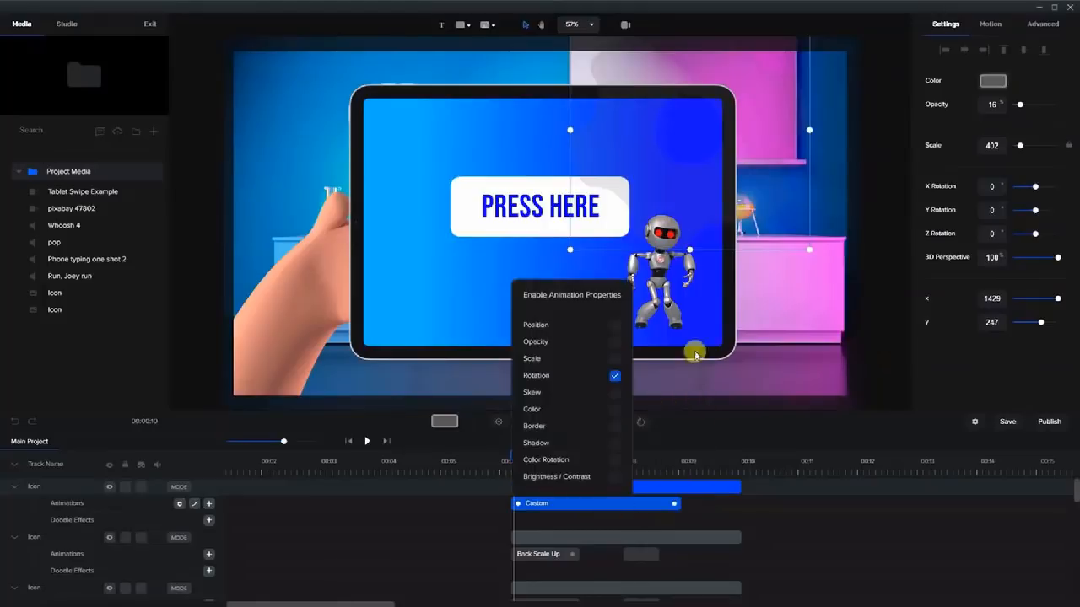
click(885, 222)
click(602, 503)
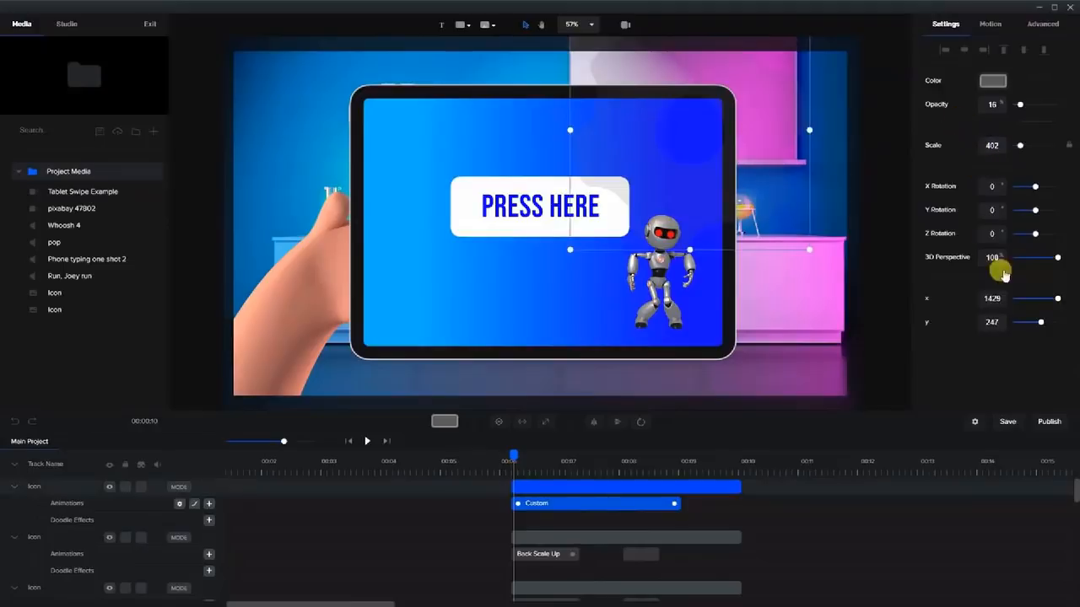
drag(507, 456, 699, 456)
click(1000, 231)
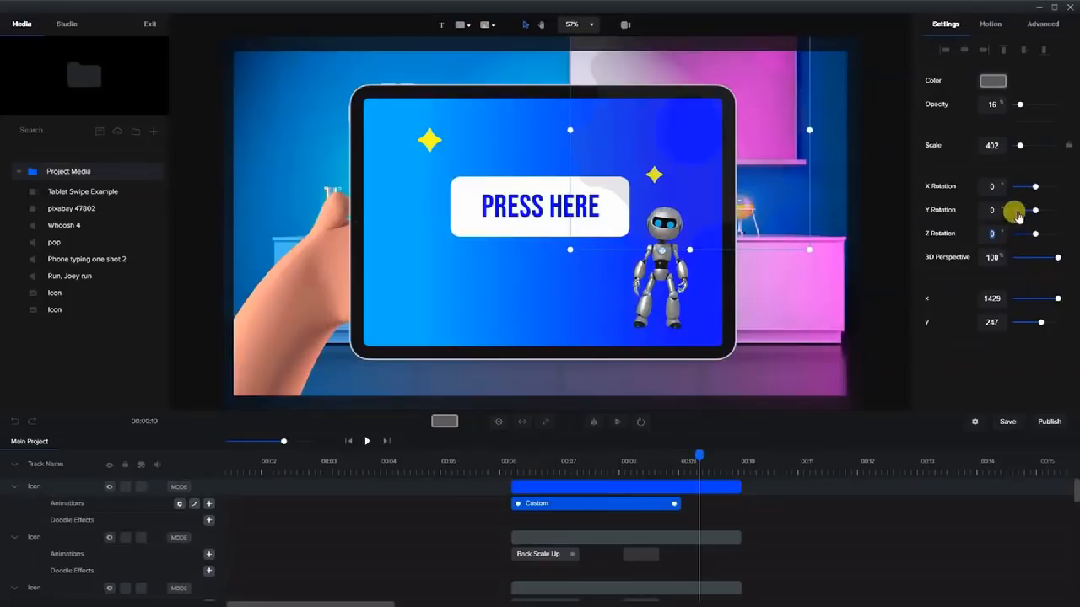
text(300)
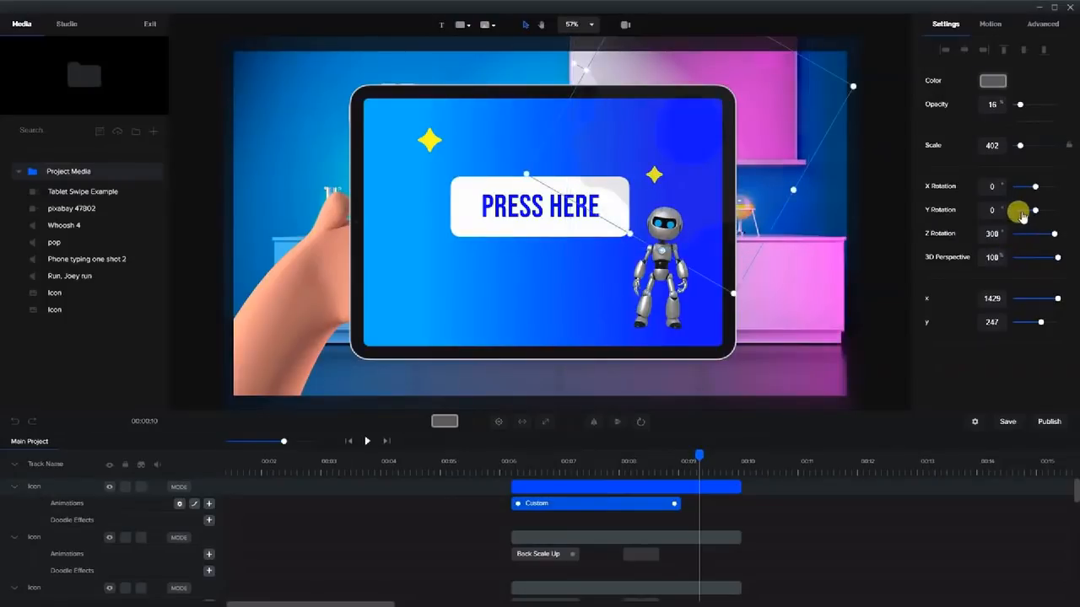
drag(692, 454, 647, 472)
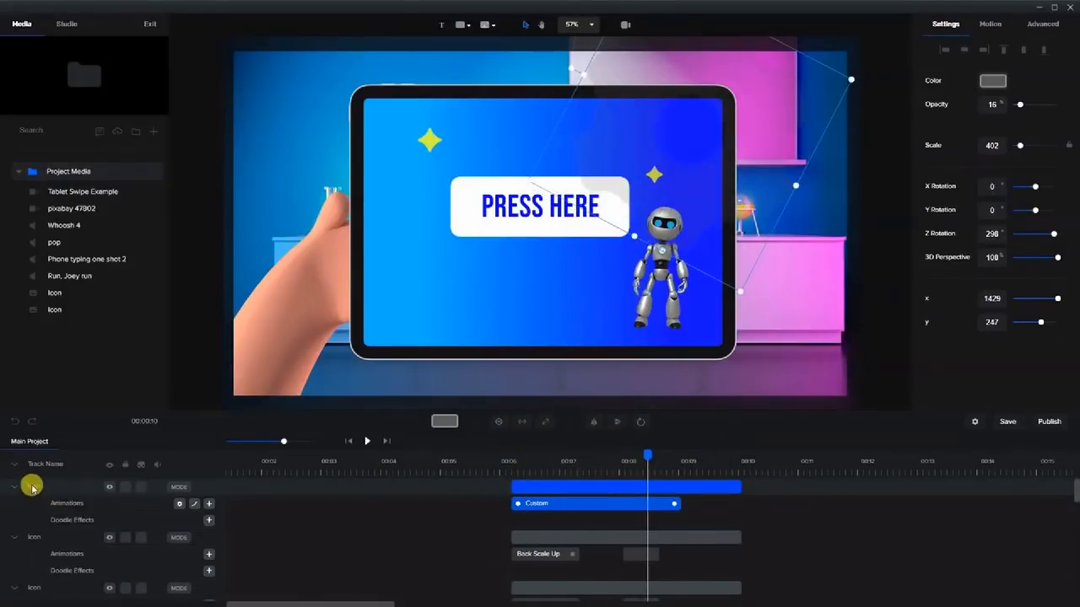
drag(31, 487, 32, 533)
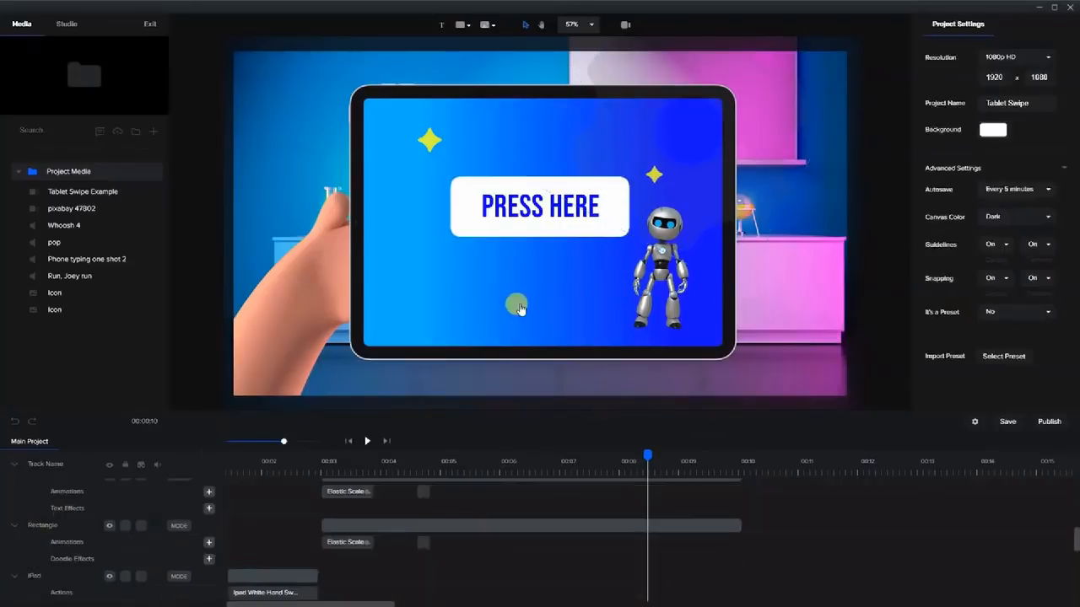
Duplicate the spinning gear clip and move the copy to x 547, y 753 at the tablet's lower left.
click(744, 169)
scroll(537, 525, down, 1)
scroll(537, 527, down, 3)
right_click(548, 529)
click(571, 442)
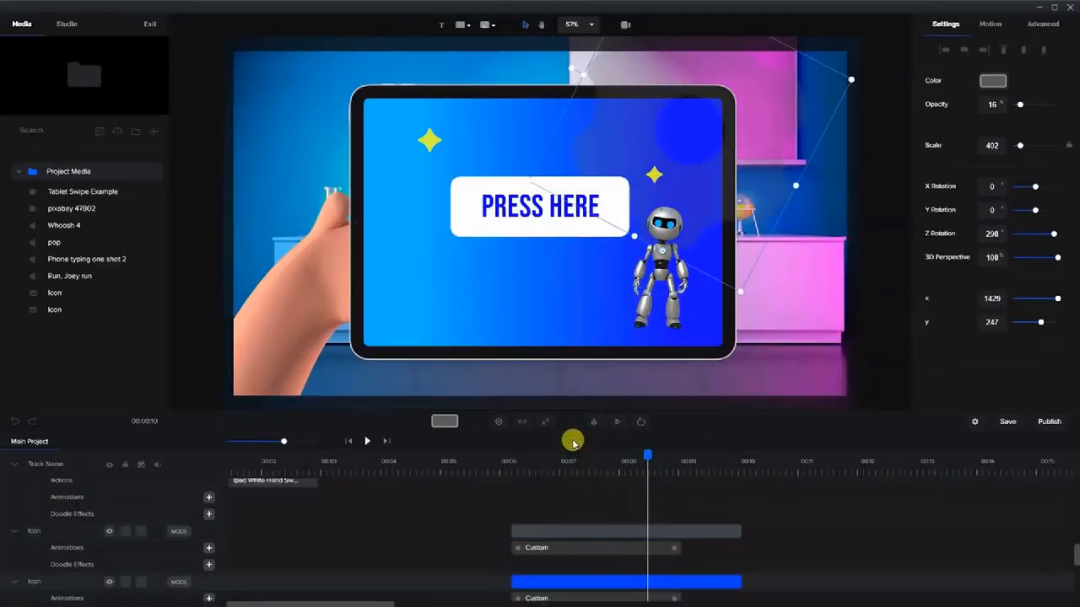
click(540, 529)
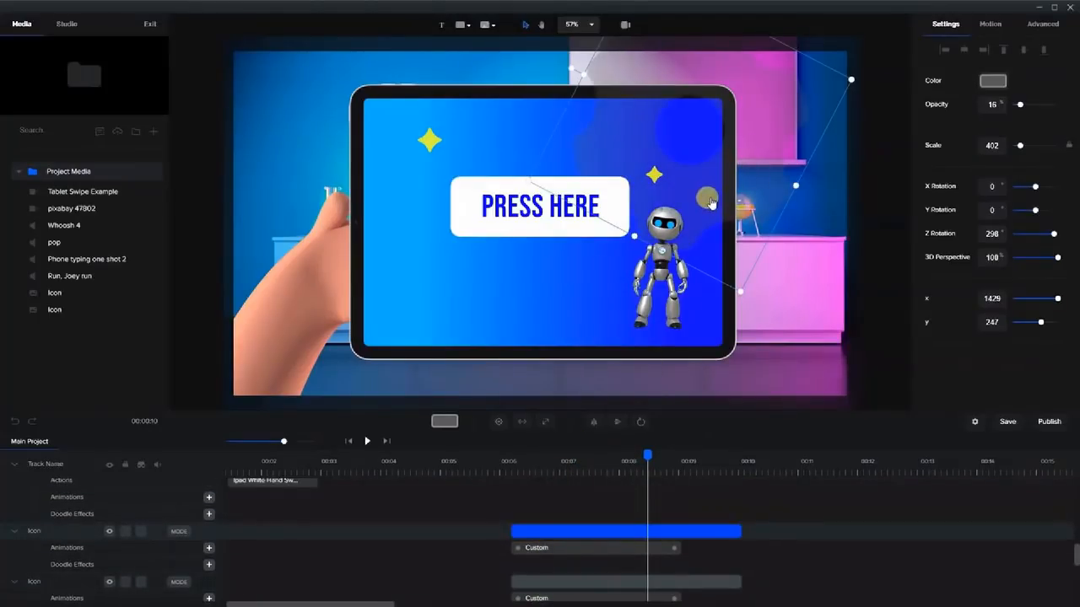
drag(710, 204, 709, 356)
scroll(532, 517, up, 5)
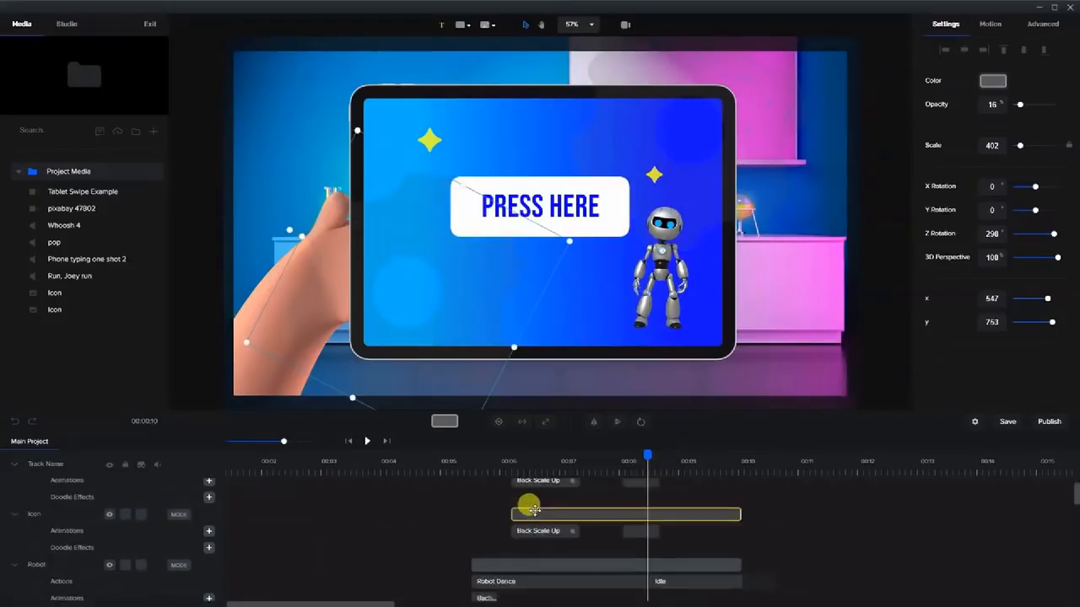
click(514, 465)
drag(508, 456, 560, 458)
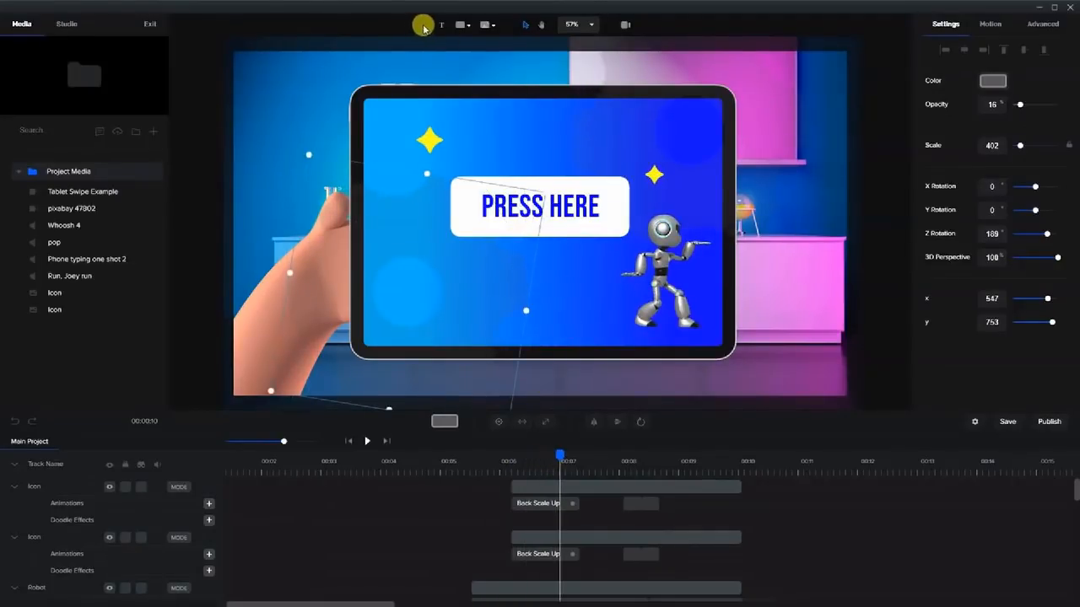
Add an Ubuntu text layer below the PRESS HERE button reading 'Subtitle goes here'.
click(442, 26)
click(519, 238)
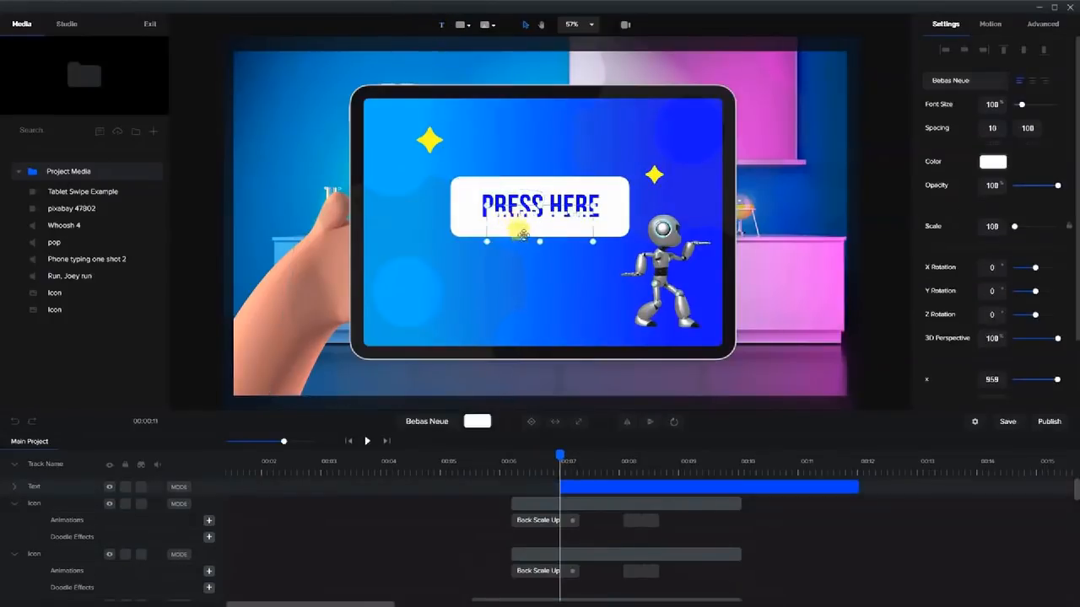
drag(526, 236, 500, 297)
click(940, 80)
click(538, 275)
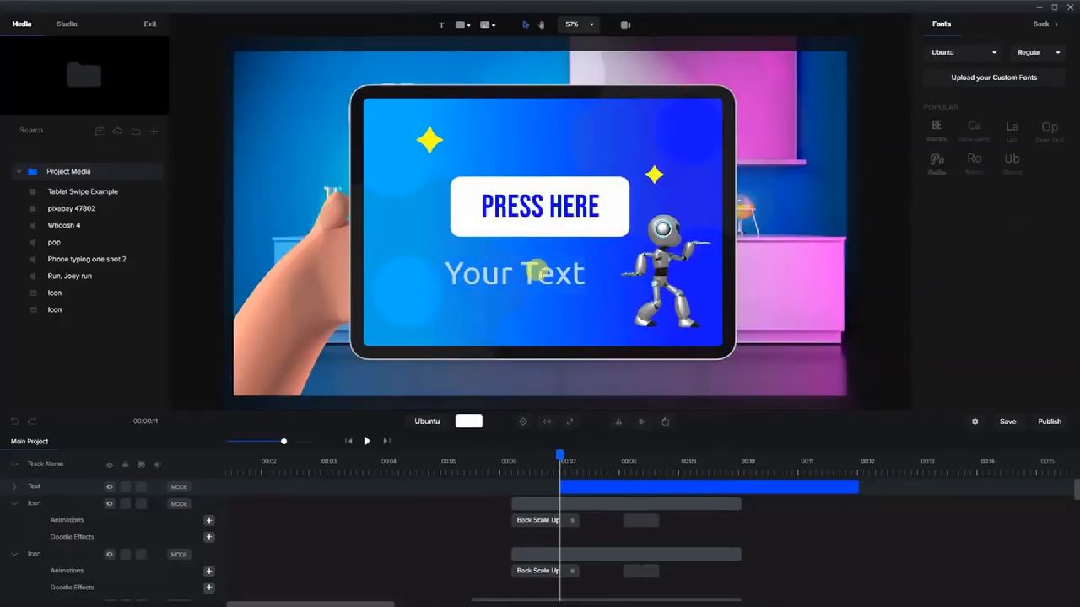
text(Subtitle goes here)
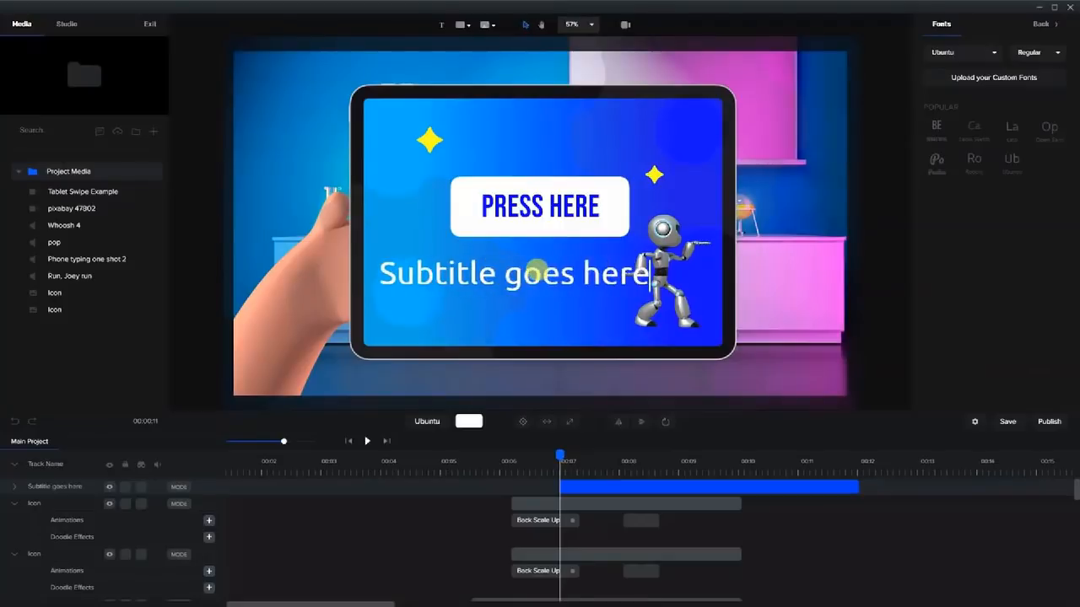
click(720, 199)
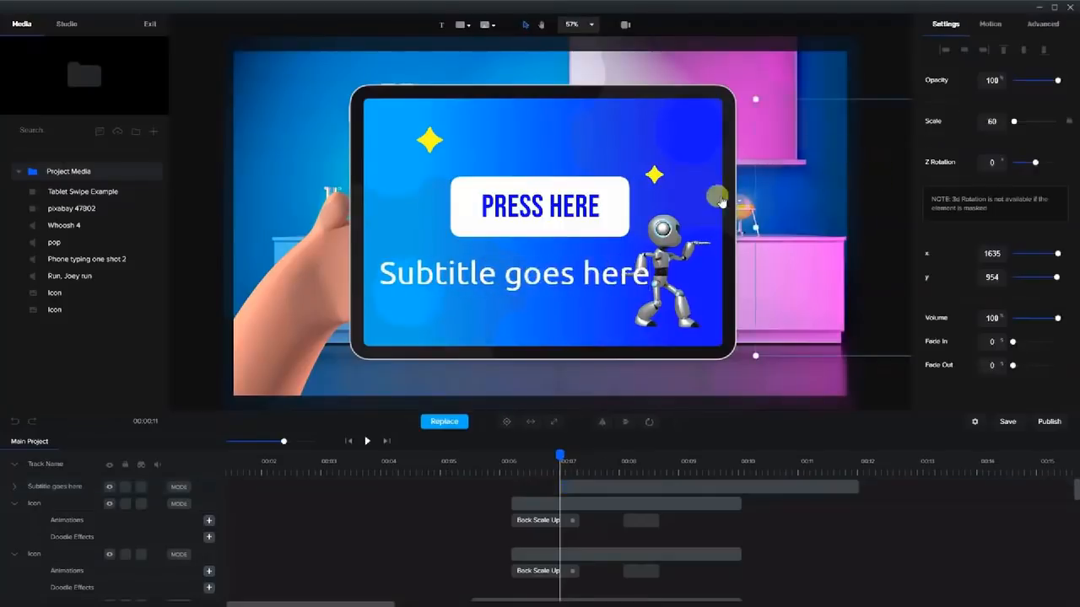
Scale the subtitle to 56 and centre it under the PRESS HERE button.
click(469, 285)
drag(378, 293, 465, 263)
click(538, 270)
mouse_move(538, 270)
mouse_down()
mouse_move(512, 256)
mouse_move(595, 269)
mouse_move(493, 284)
mouse_up()
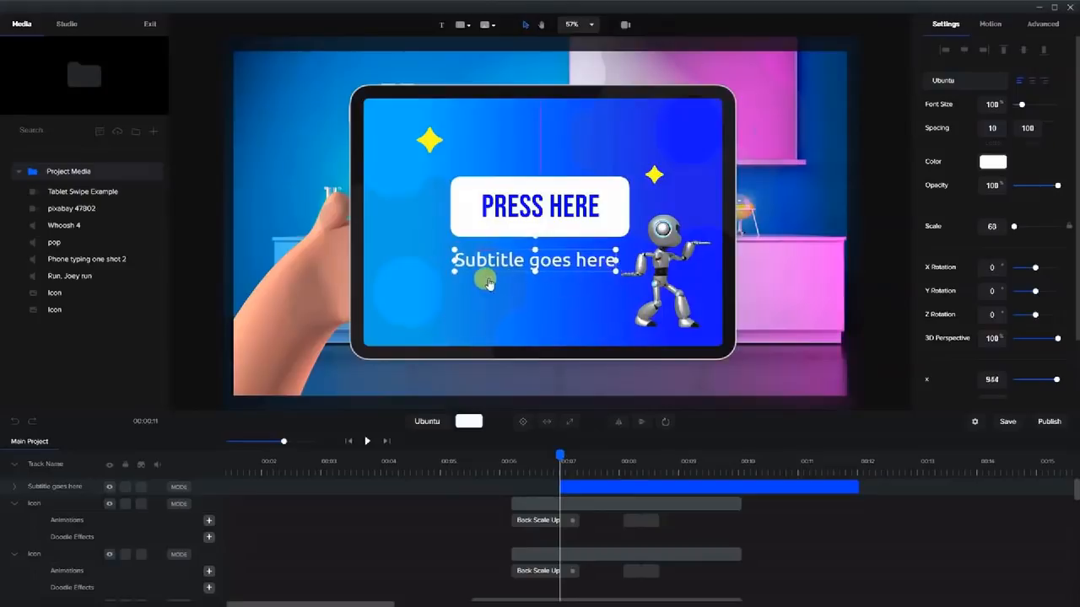
click(456, 272)
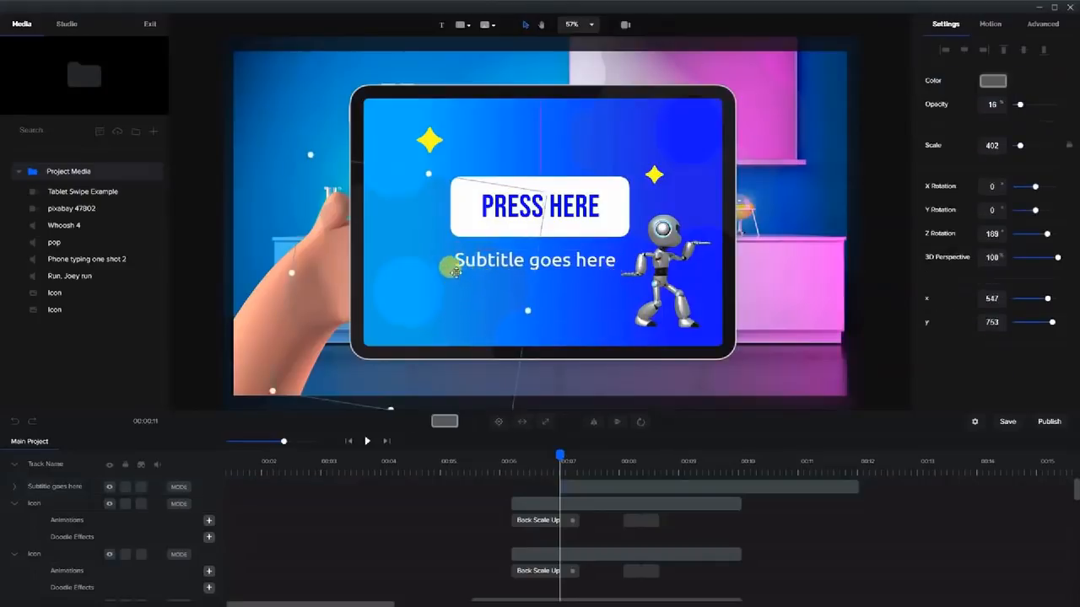
click(510, 267)
drag(454, 270, 461, 268)
drag(550, 264, 552, 261)
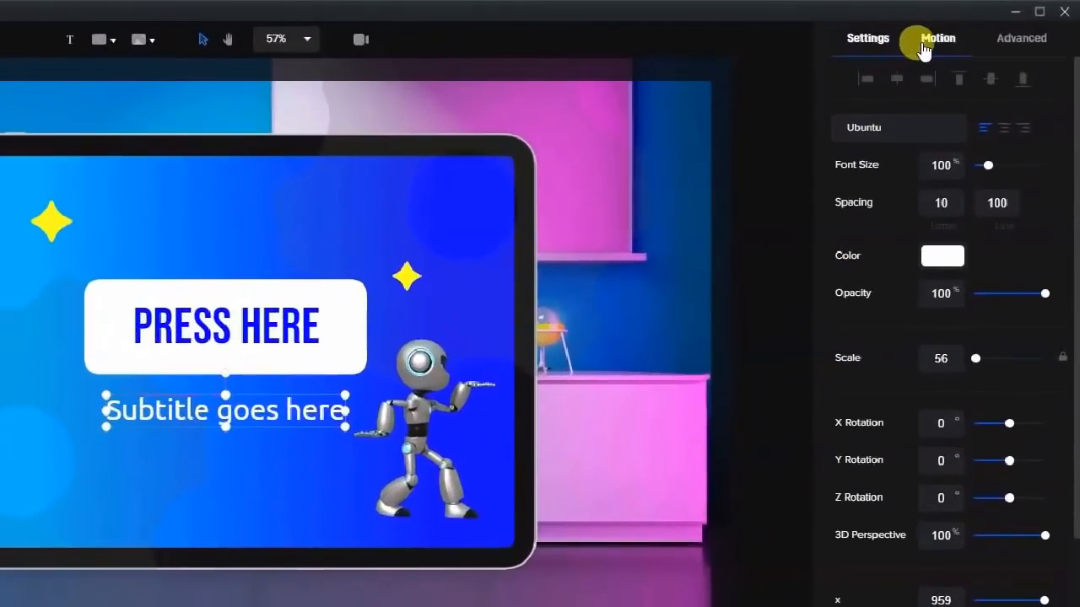
Give the subtitle a Slide Bottom entrance and shorten its clip.
click(924, 49)
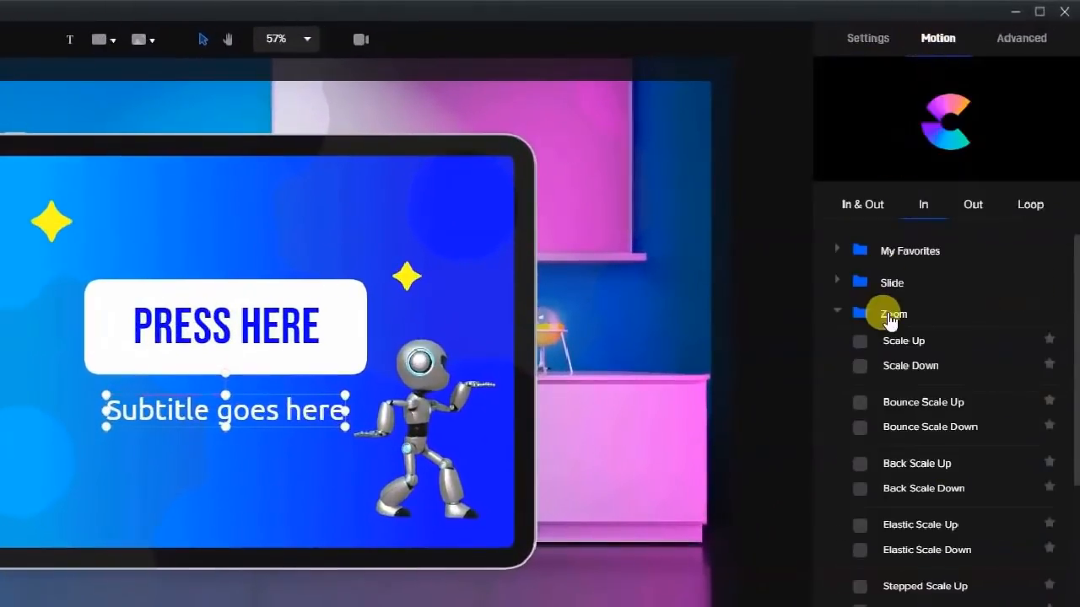
click(836, 285)
click(859, 360)
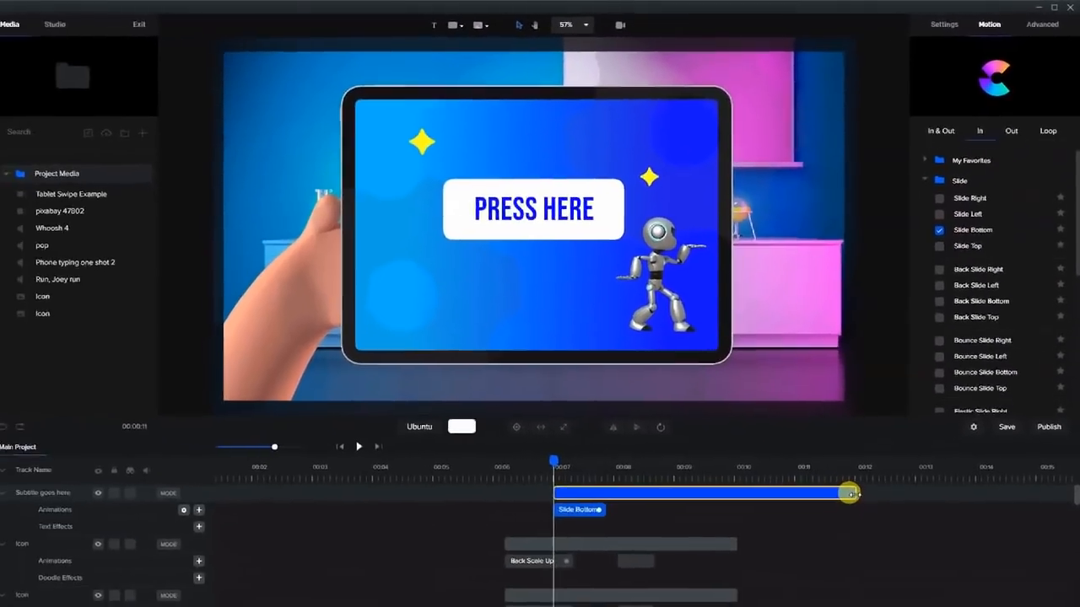
drag(849, 492, 738, 503)
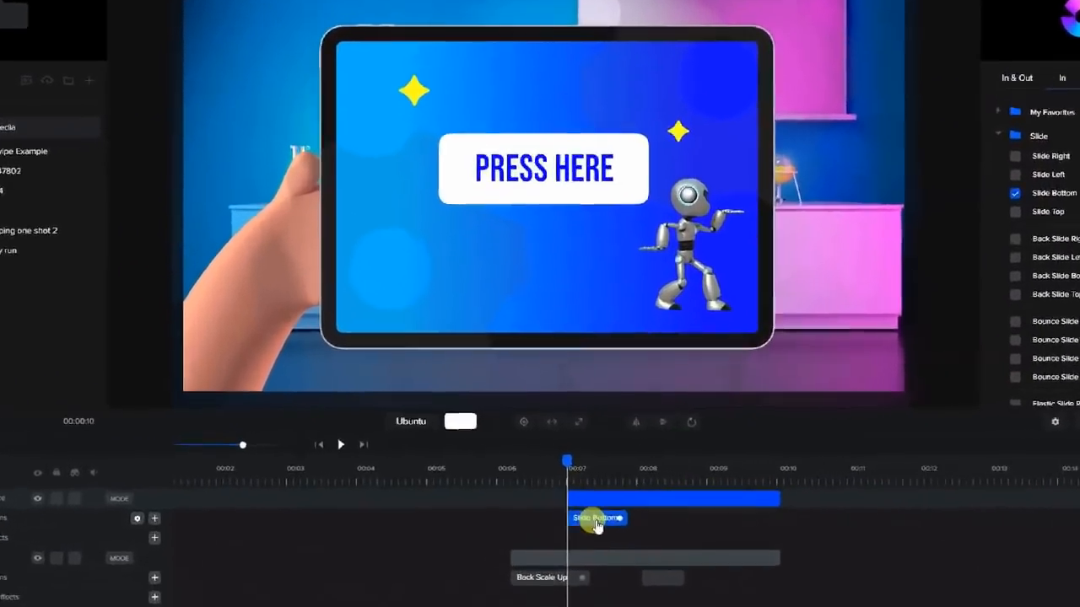
Make the slide animation play letter by letter and preview it.
right_click(584, 505)
click(666, 568)
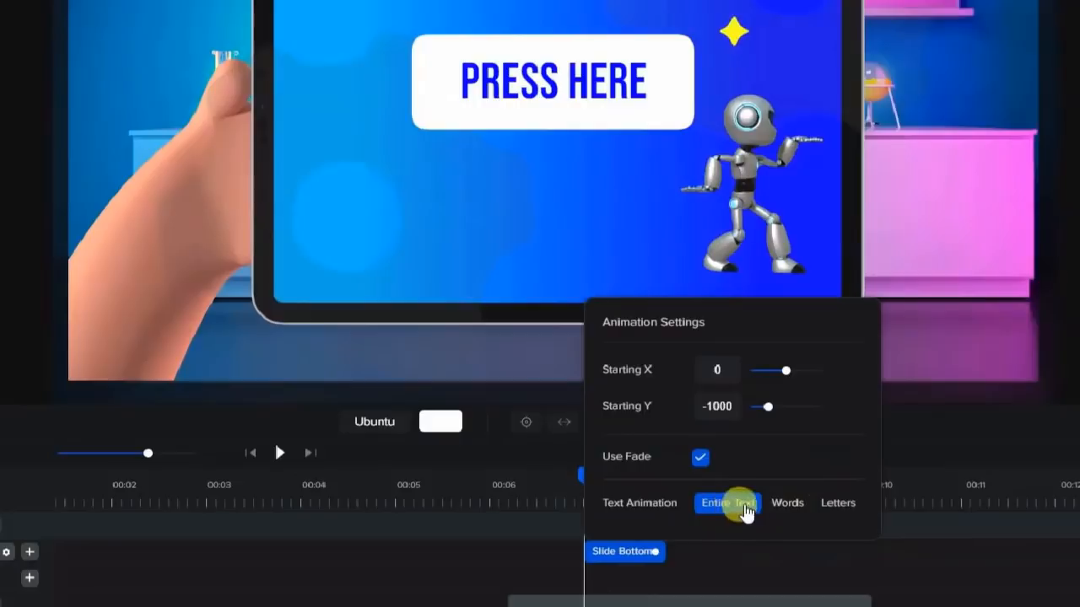
click(836, 507)
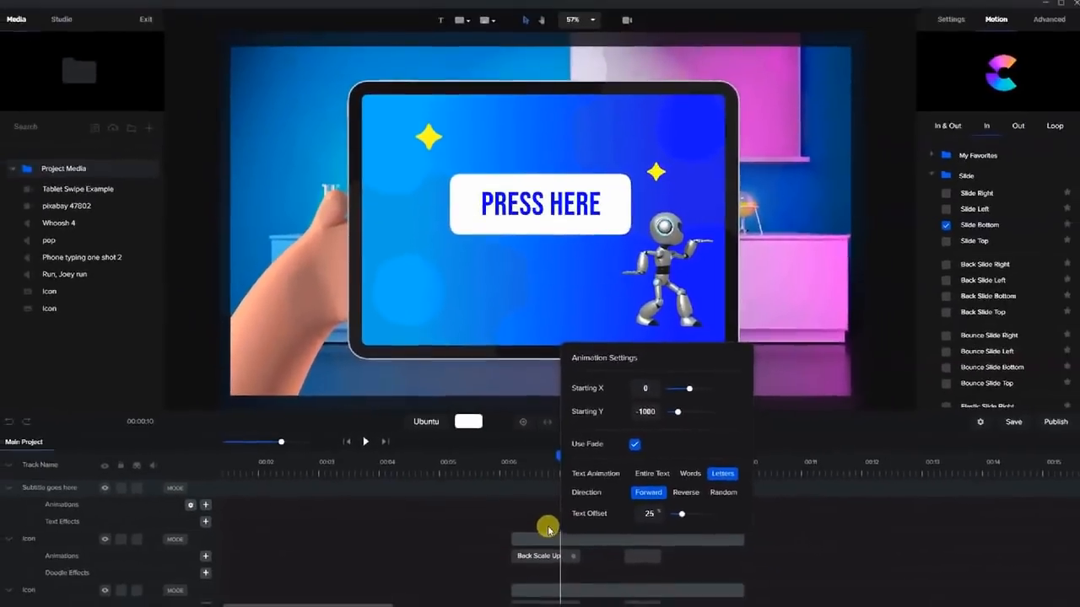
click(565, 490)
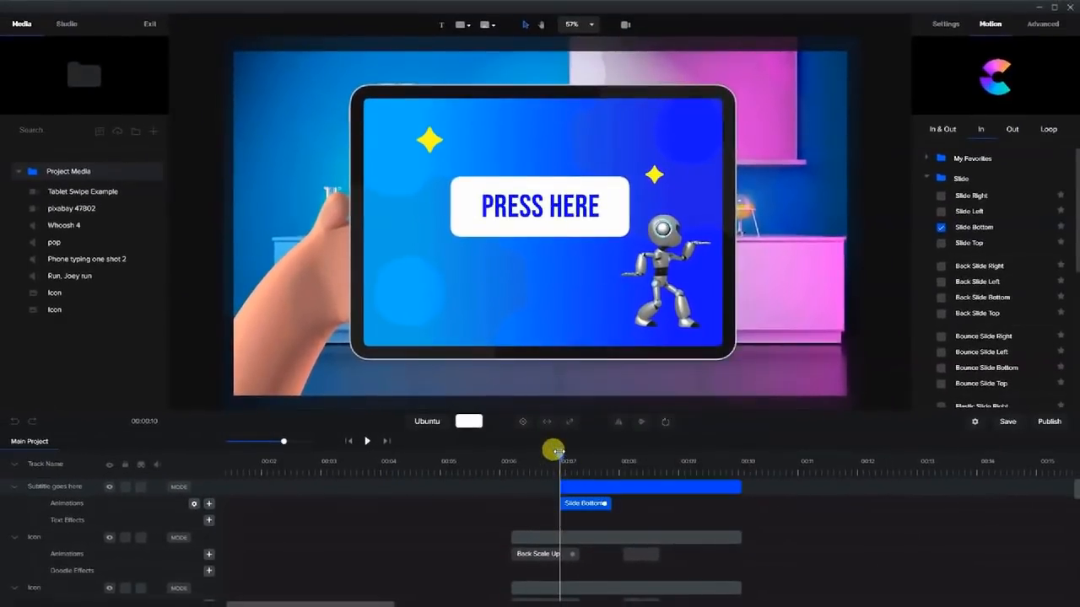
drag(555, 451, 583, 489)
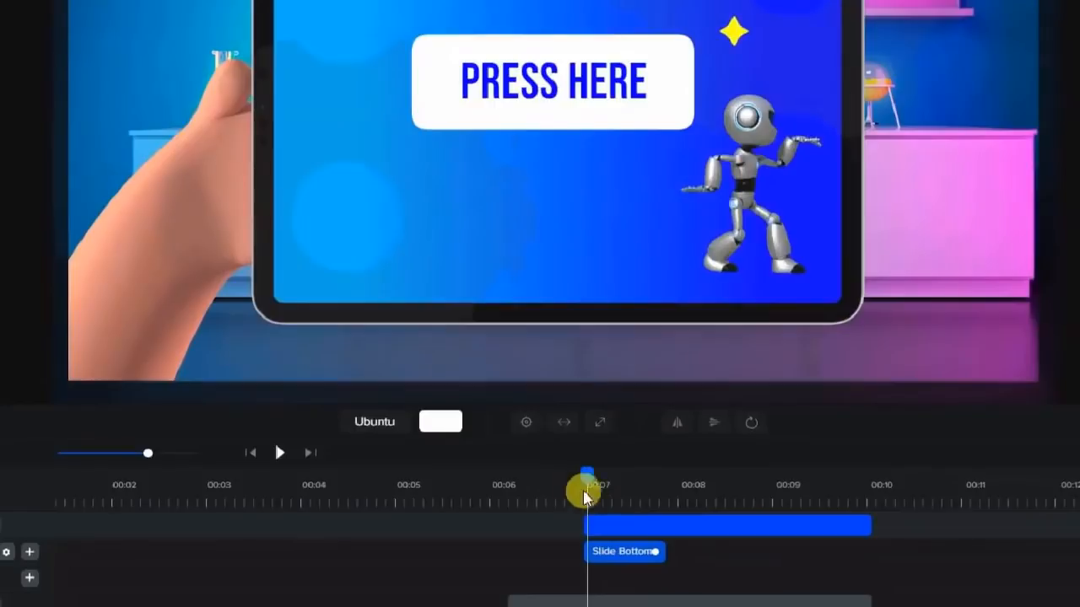
Reduce the slide animation's Starting Y offset to -150.
right_click(603, 552)
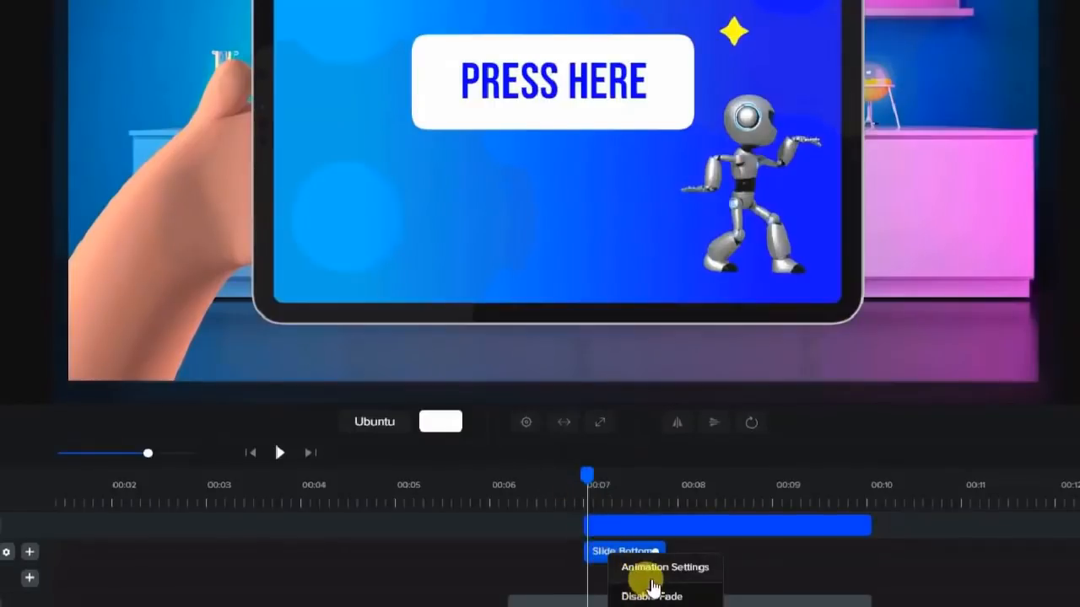
click(648, 567)
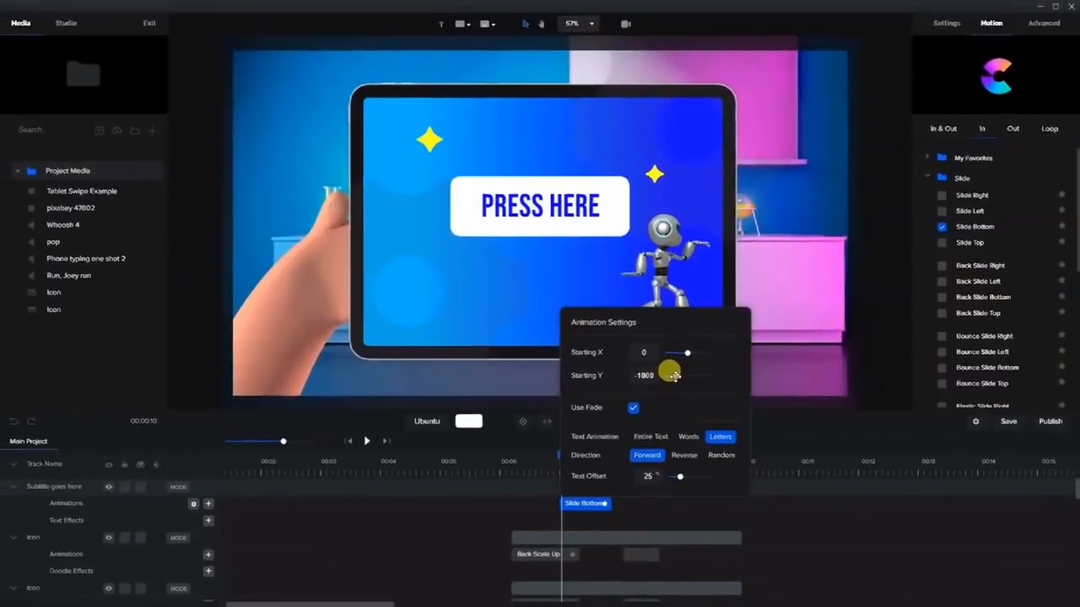
drag(768, 350, 774, 350)
drag(680, 375, 682, 377)
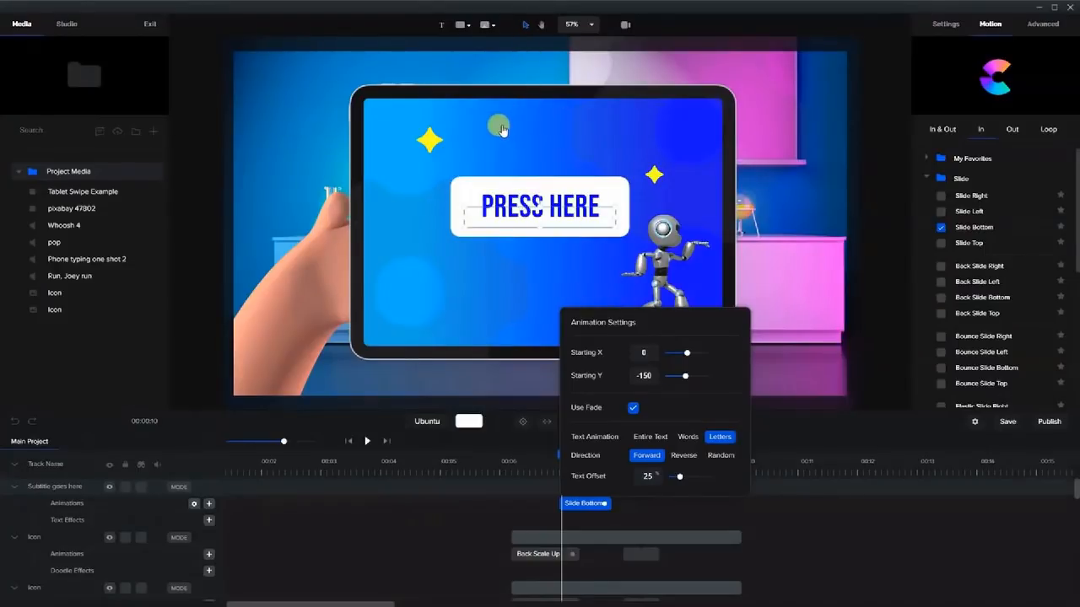
click(631, 502)
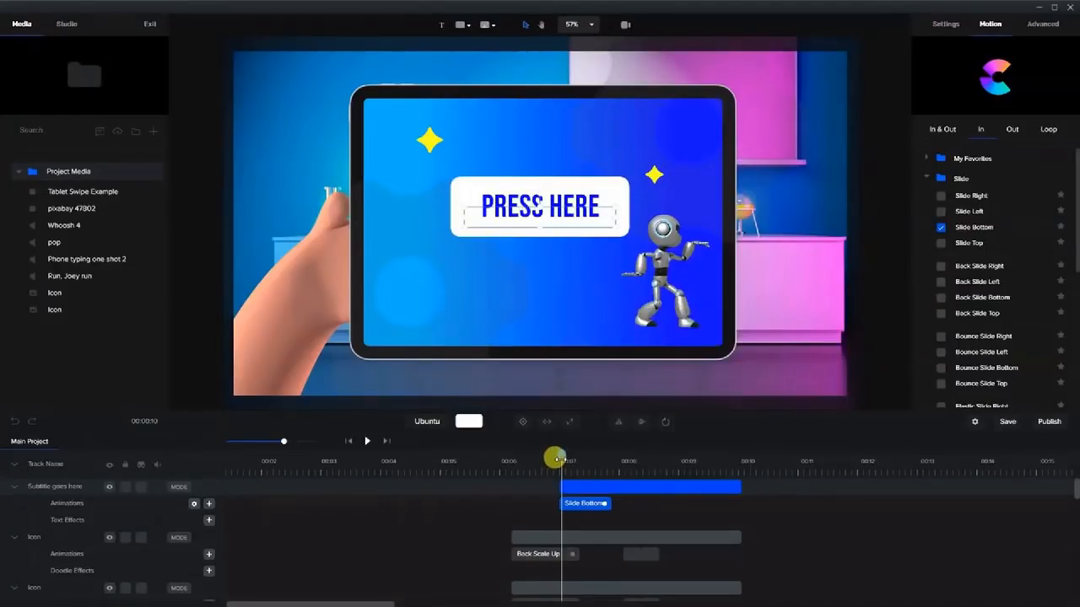
drag(564, 457, 672, 467)
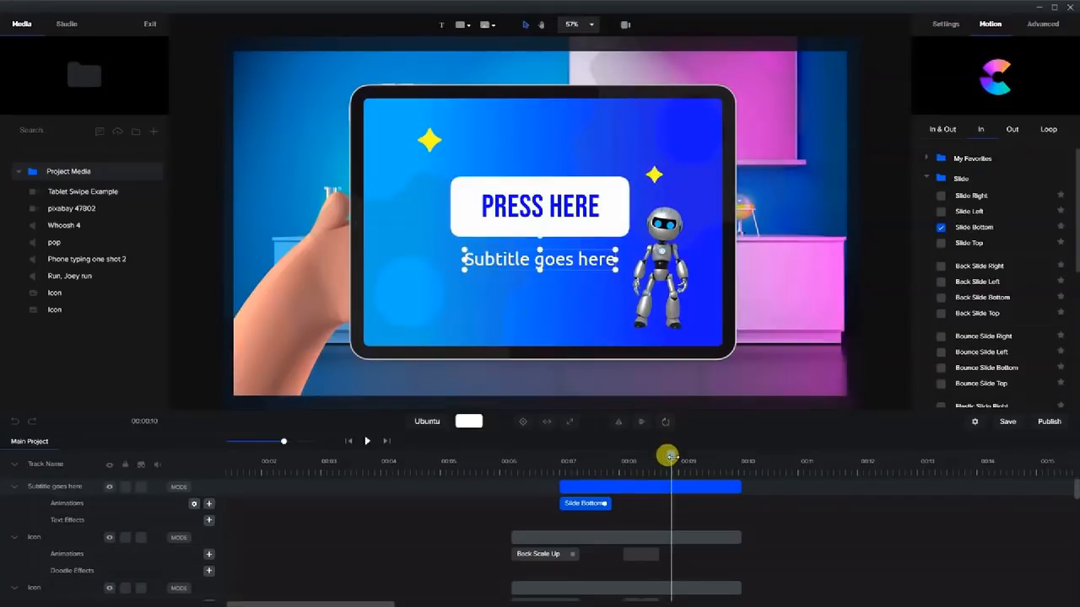
drag(659, 463, 414, 463)
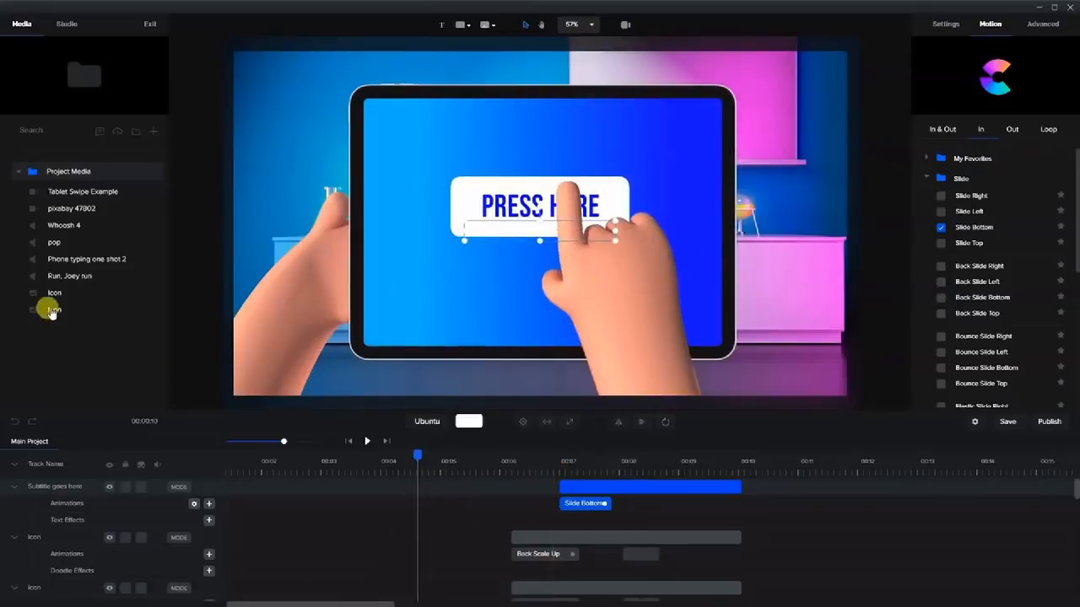
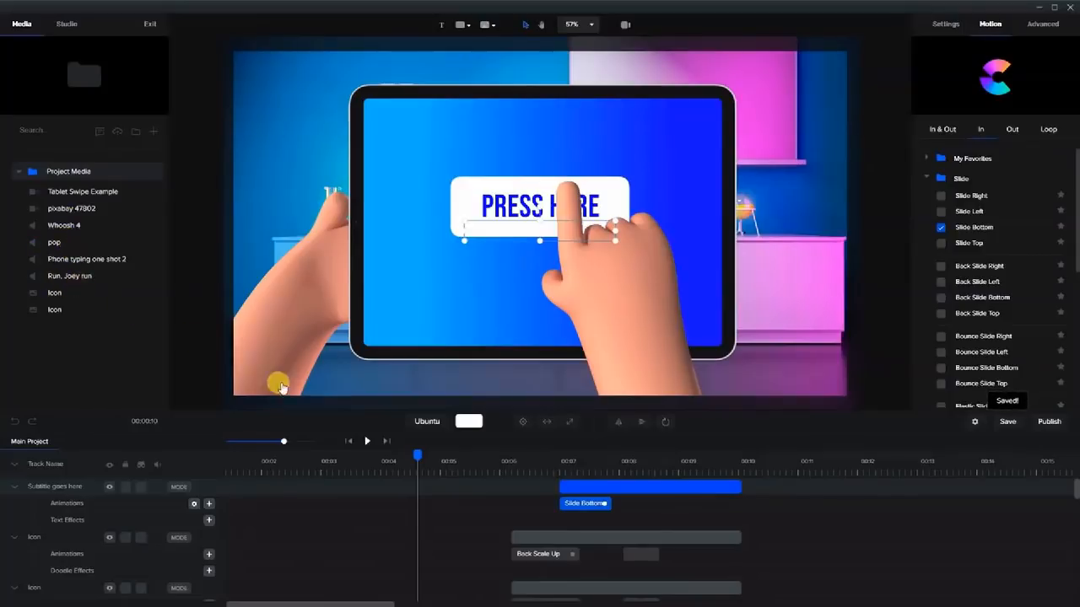
Place the 'Run, Joey run' sound at 00:00 and play it back to check.
drag(410, 455, 157, 457)
drag(69, 280, 419, 239)
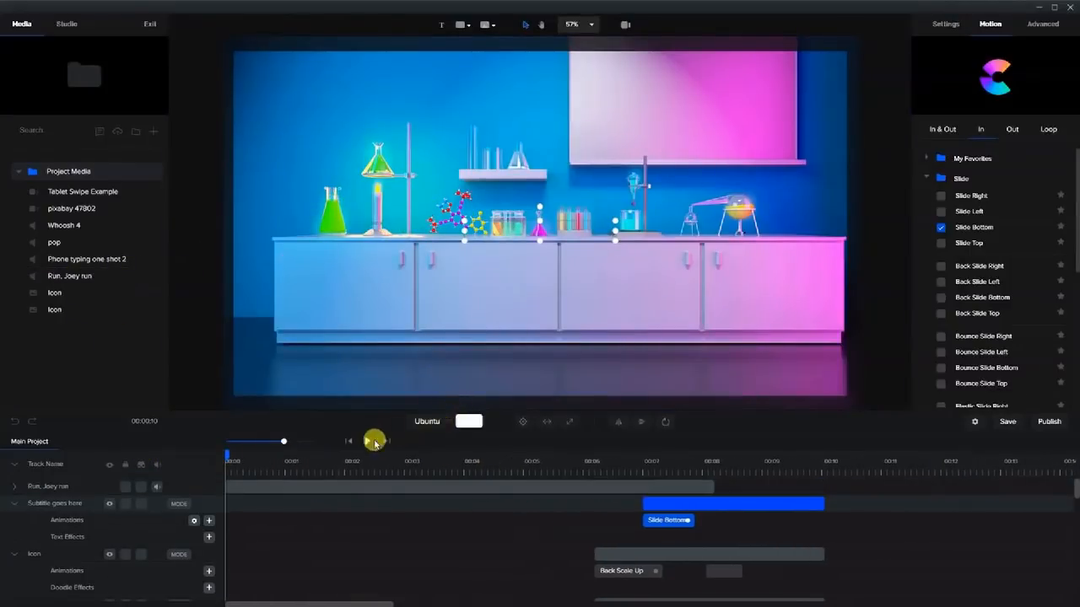
click(367, 442)
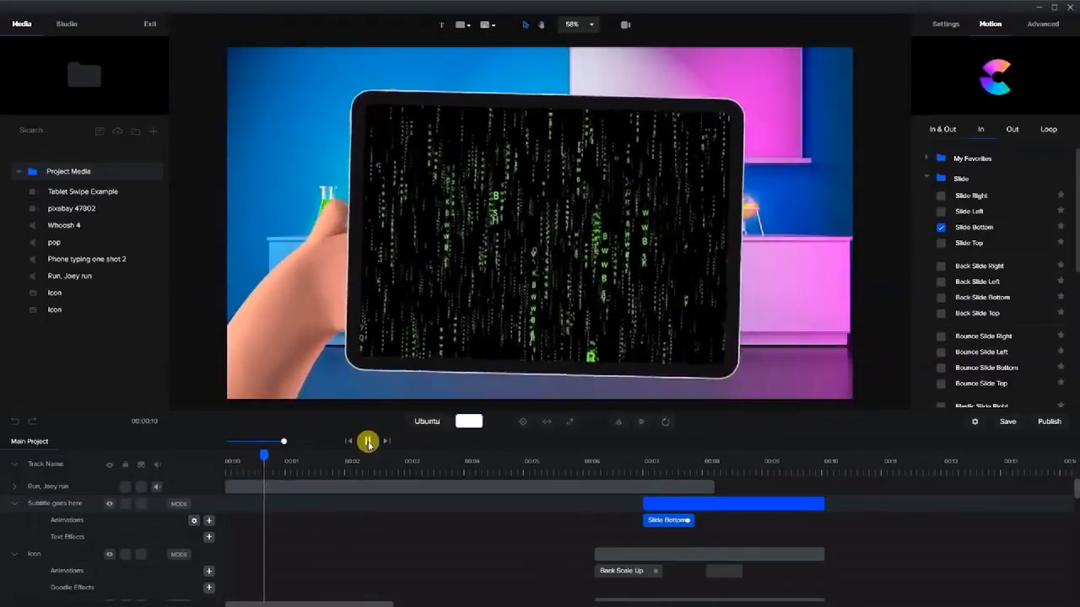
click(367, 442)
drag(322, 452, 347, 460)
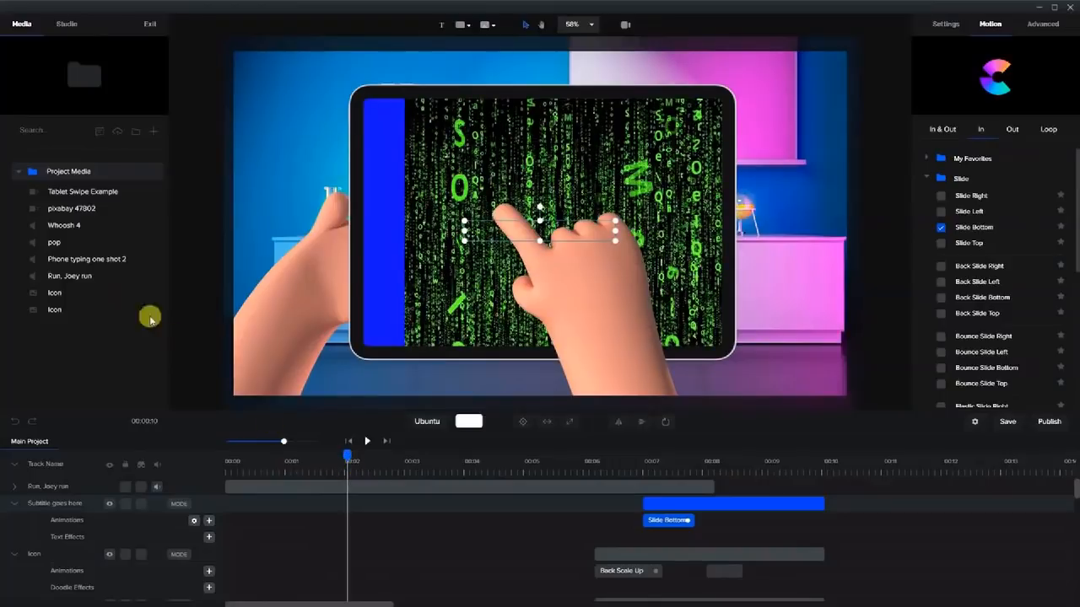
Drop 'Whoosh 4' at the 2-second swipe and replay to hear it.
drag(66, 228, 470, 304)
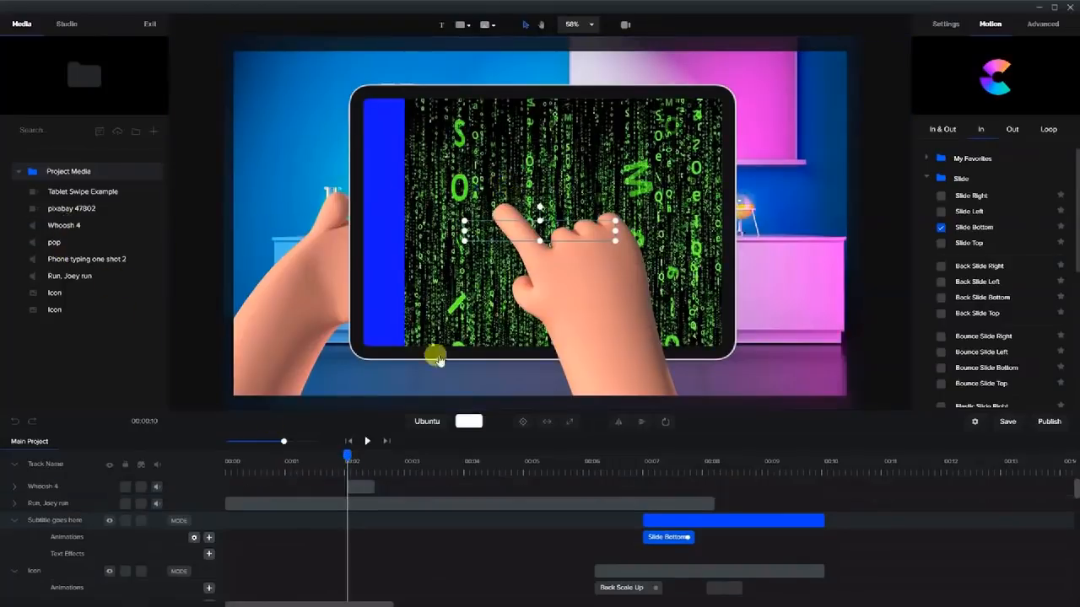
click(366, 441)
click(367, 445)
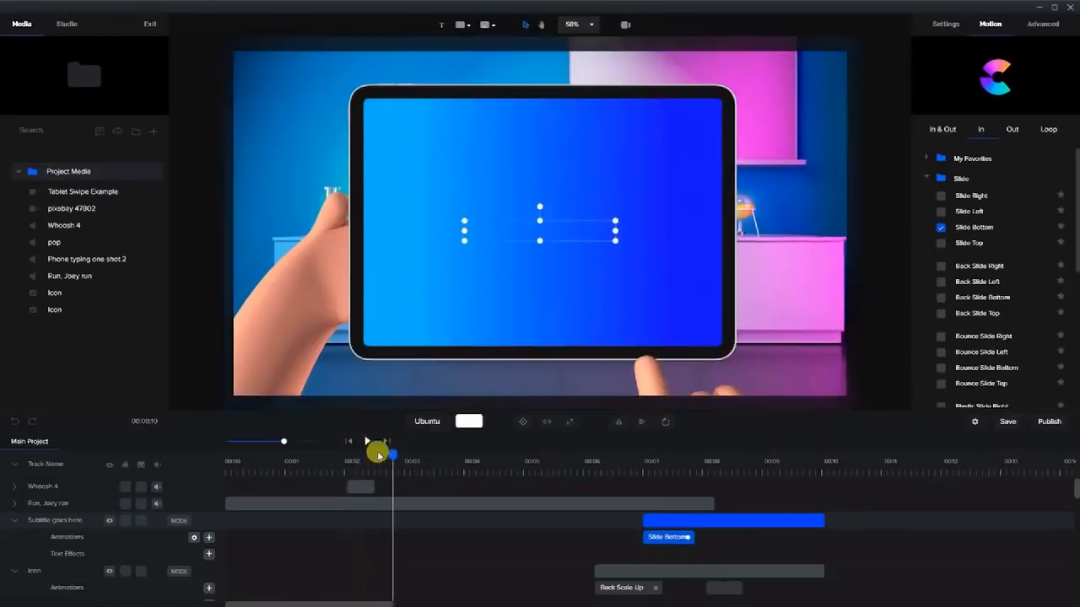
drag(386, 458, 355, 458)
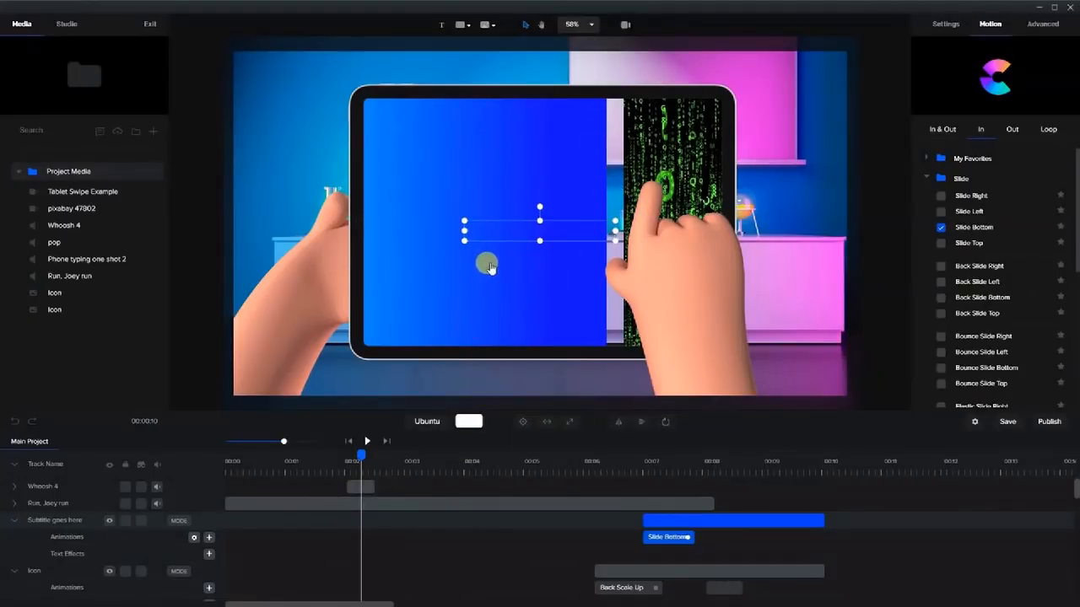
click(496, 164)
Set the screen layer's Custom animation easing to Power3 and replay the swipe.
scroll(396, 540, down, 5)
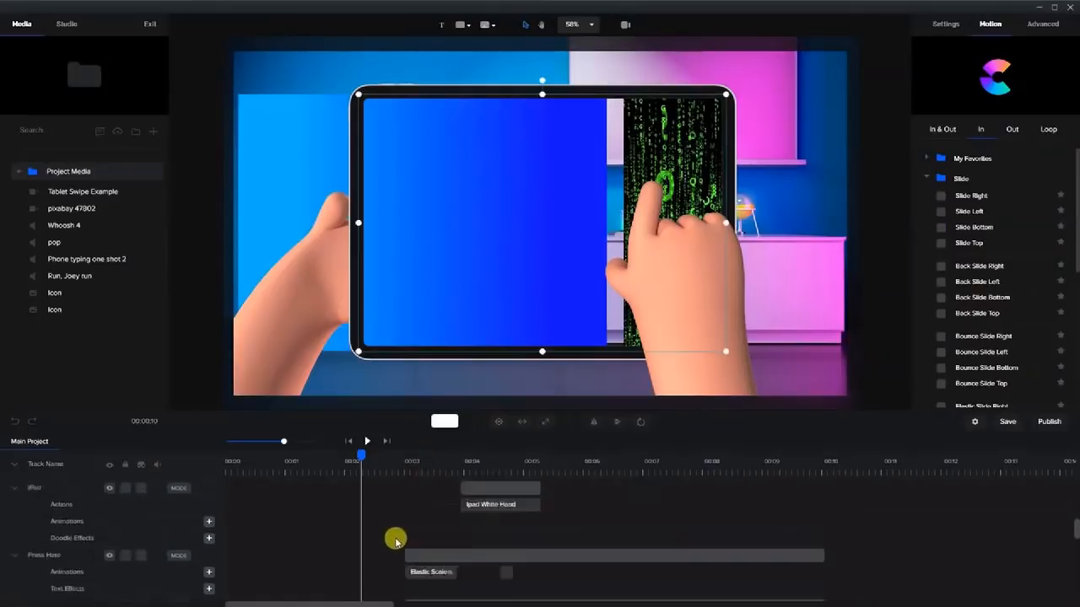
scroll(396, 540, down, 3)
click(376, 528)
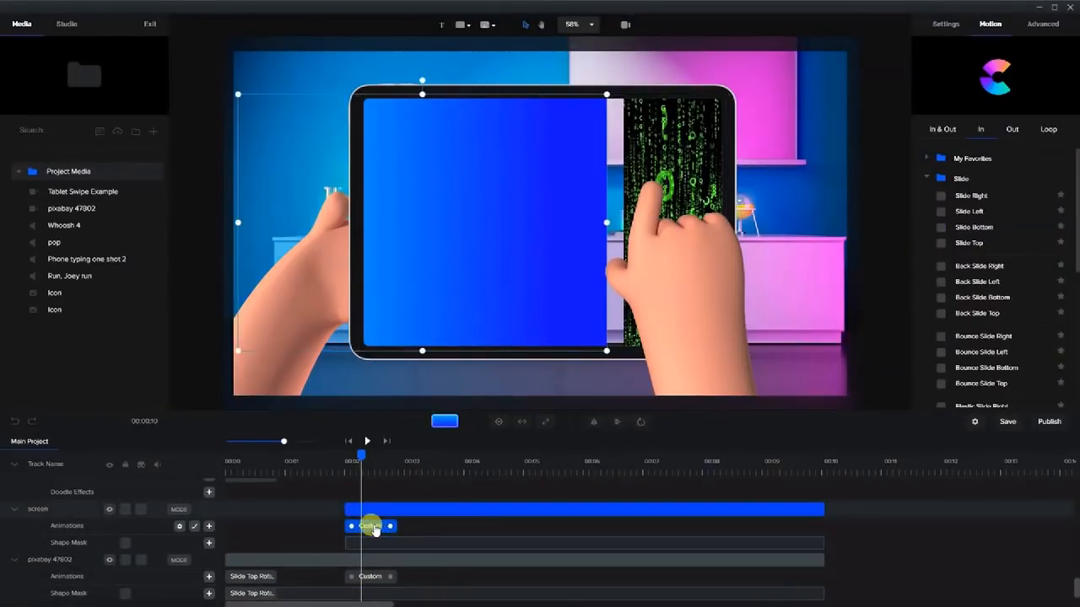
right_click(375, 529)
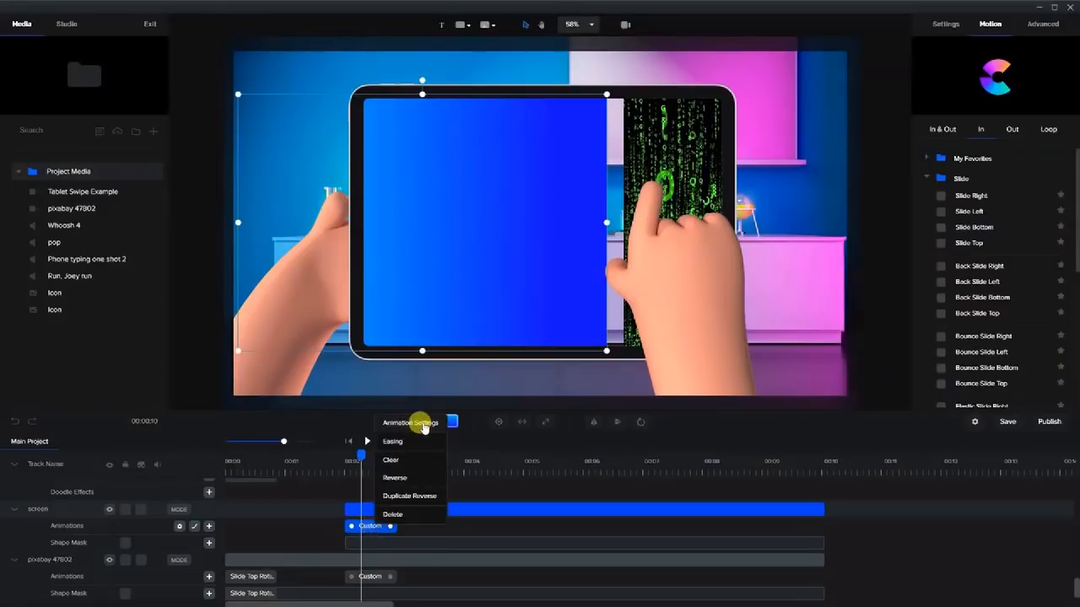
click(407, 441)
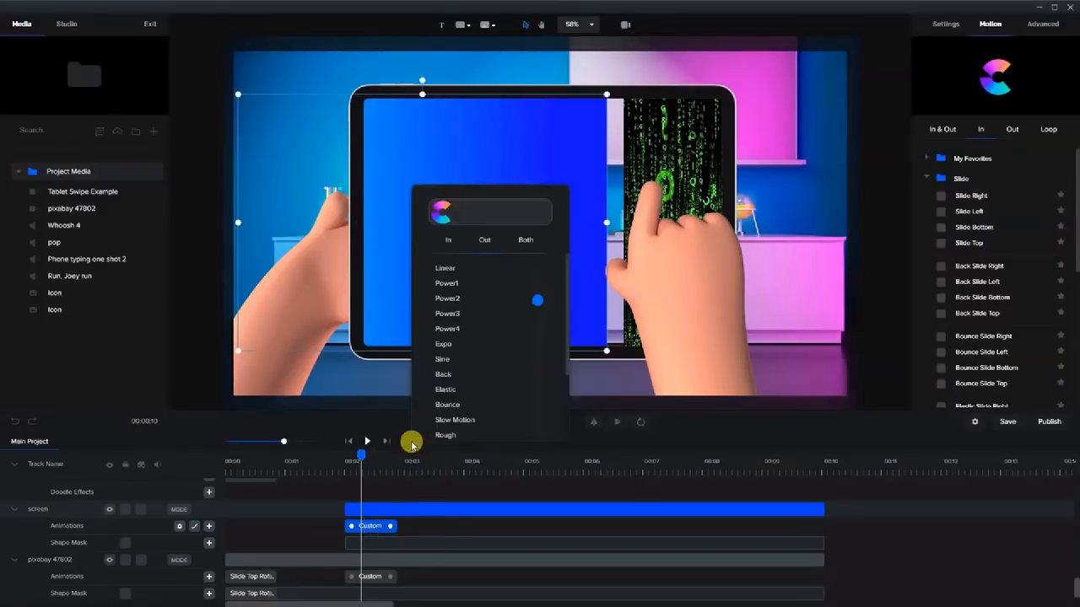
click(538, 317)
drag(363, 458, 353, 489)
Move the pixabay 47802 layer's Custom animation block slightly earlier.
click(553, 187)
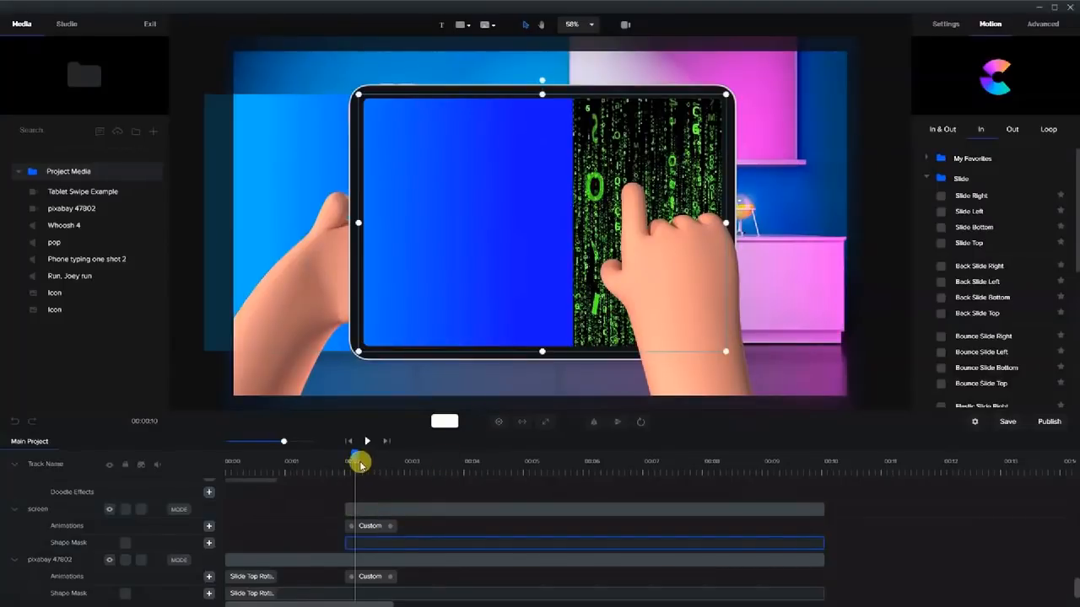
click(807, 167)
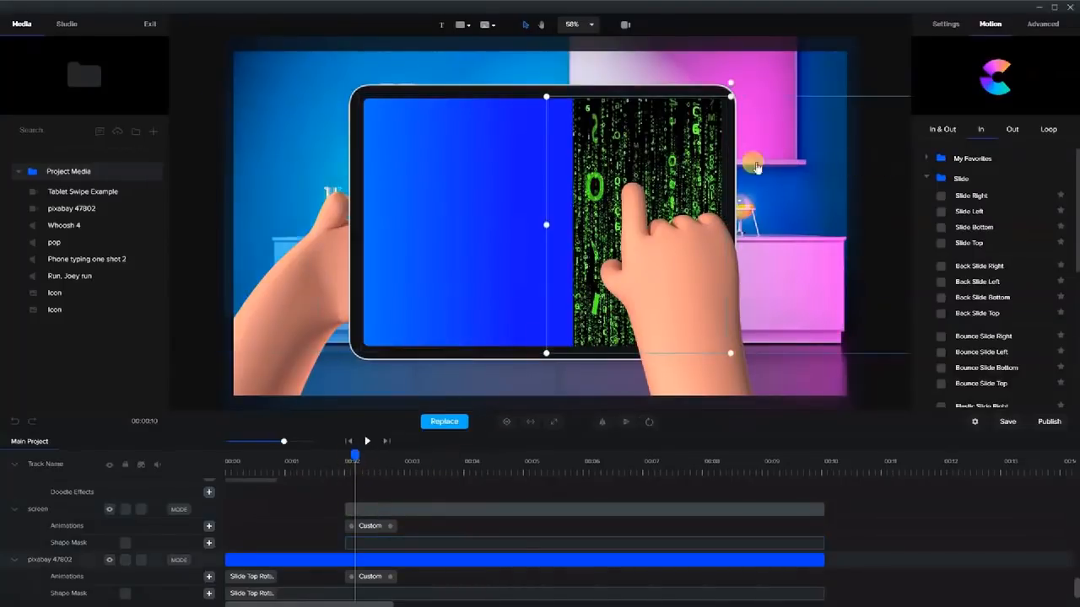
click(671, 167)
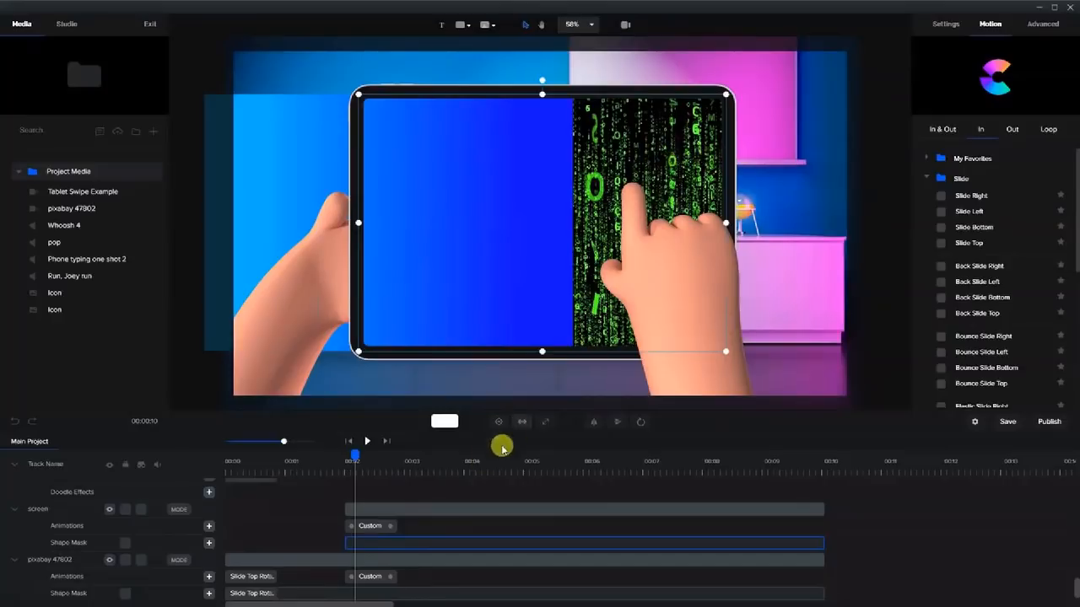
scroll(397, 543, down, 1)
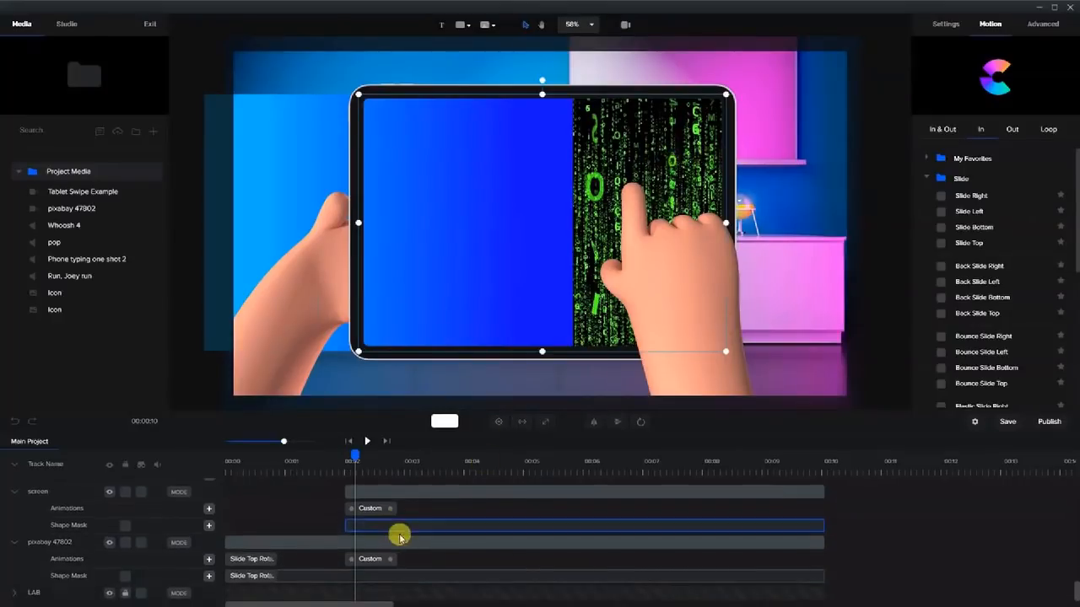
click(394, 541)
click(369, 564)
right_click(369, 564)
drag(370, 564, 361, 564)
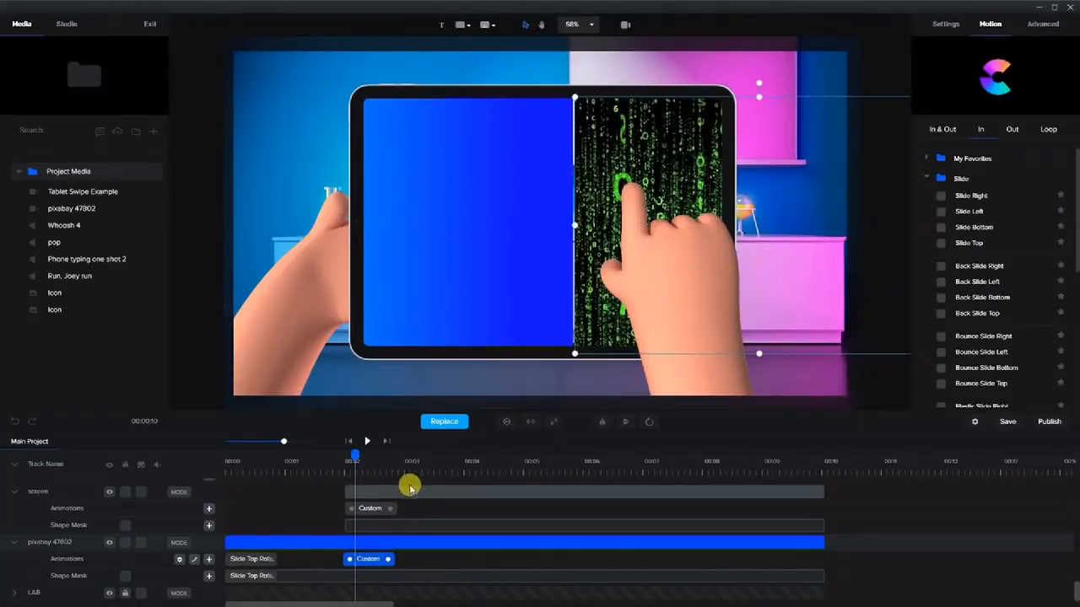
Reselect the blue screen layer's Custom animation block.
click(455, 300)
click(378, 510)
click(373, 491)
click(379, 508)
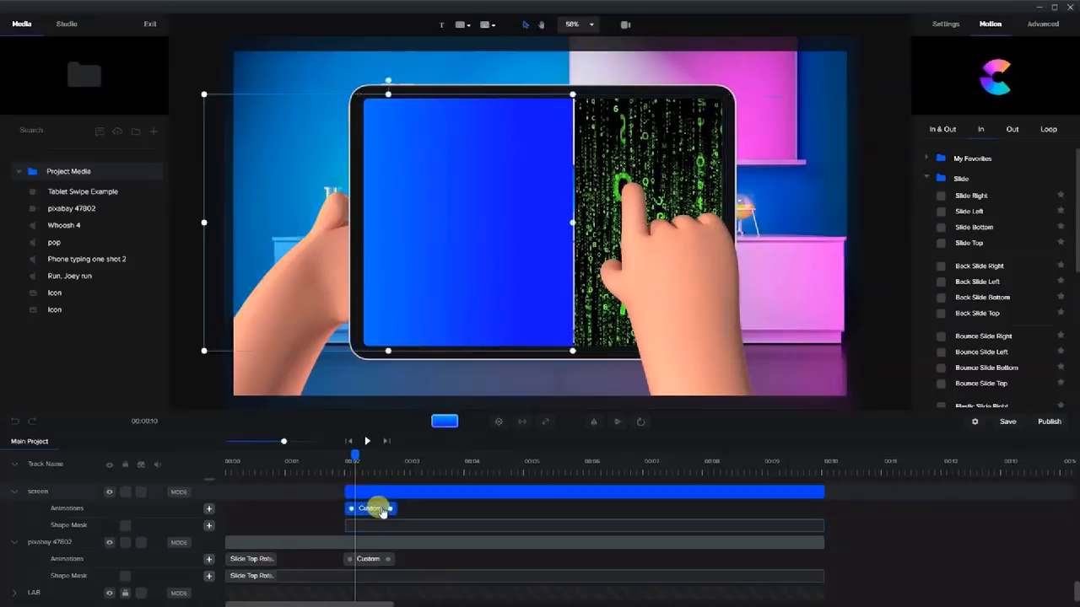
Shift and shorten the screen's Custom animation so the swipe ends just after 2 seconds.
drag(384, 509, 377, 509)
drag(351, 455, 374, 512)
drag(373, 452, 388, 515)
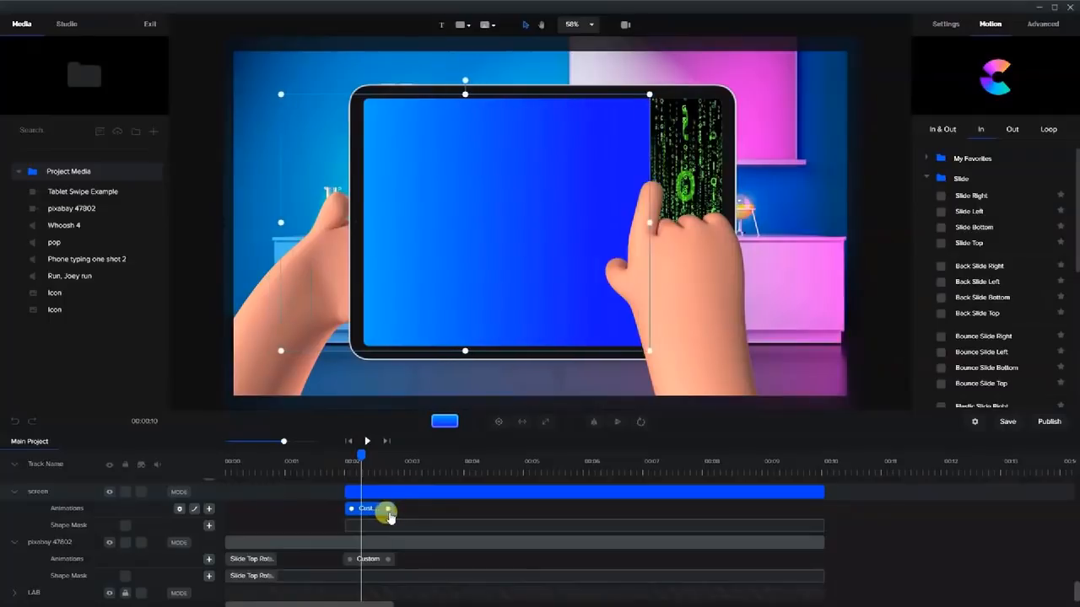
drag(359, 453, 375, 466)
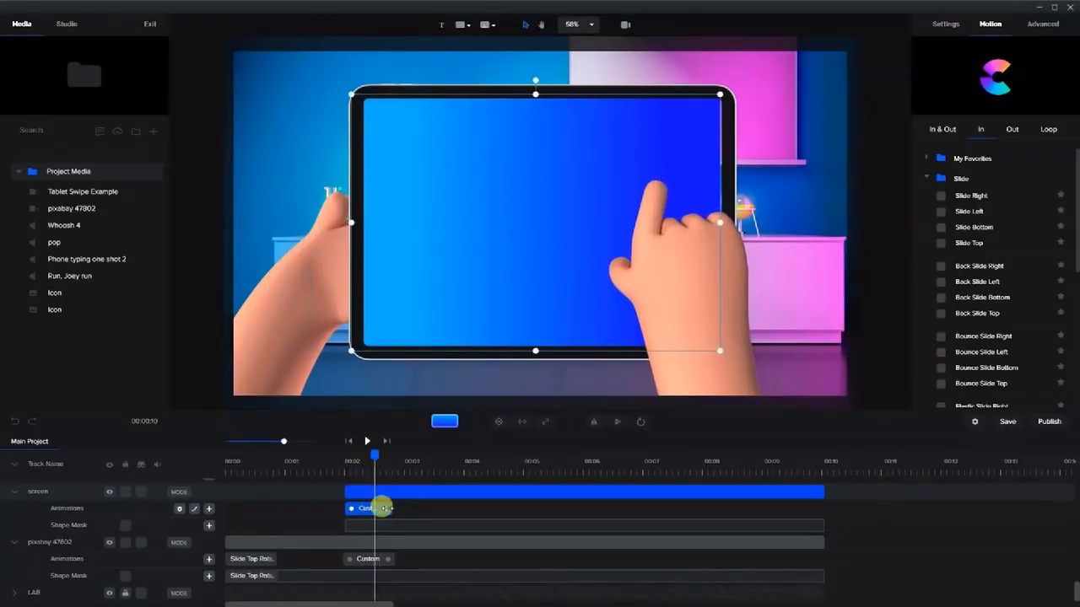
drag(387, 515, 385, 515)
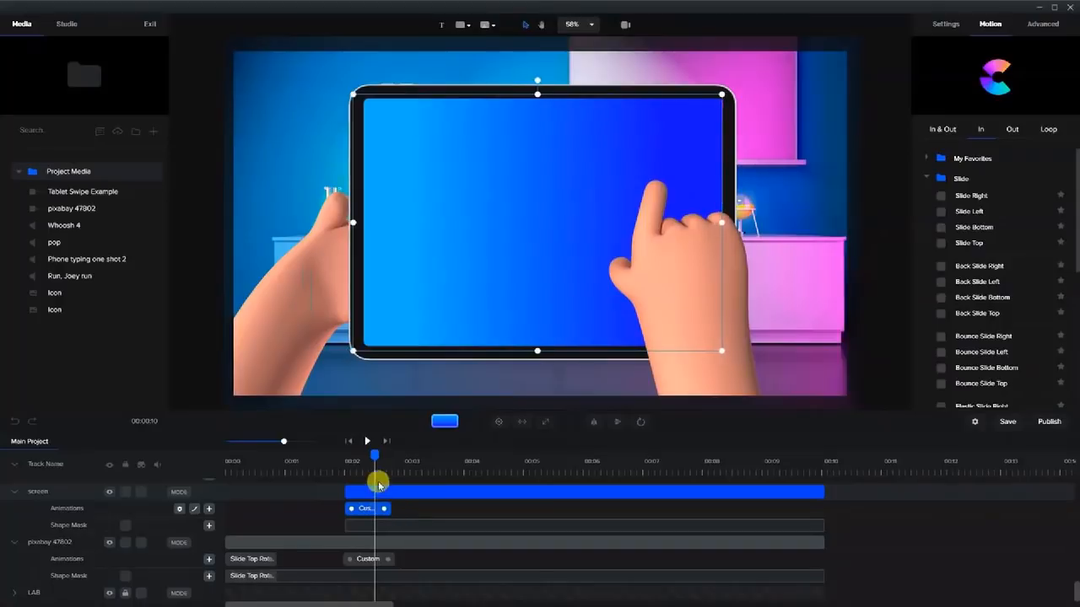
drag(349, 463, 389, 456)
scroll(639, 482, down, 5)
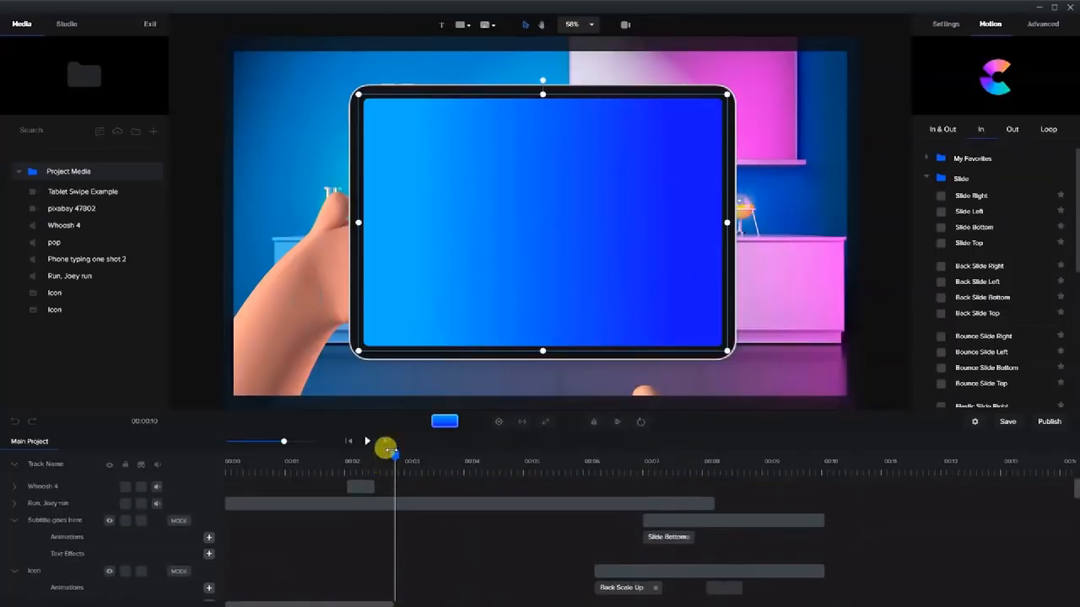
Add the pop sound where PRESS HERE appears around 00:03.
mouse_move(391, 455)
mouse_down()
mouse_move(419, 455)
mouse_move(400, 451)
mouse_move(402, 461)
mouse_up()
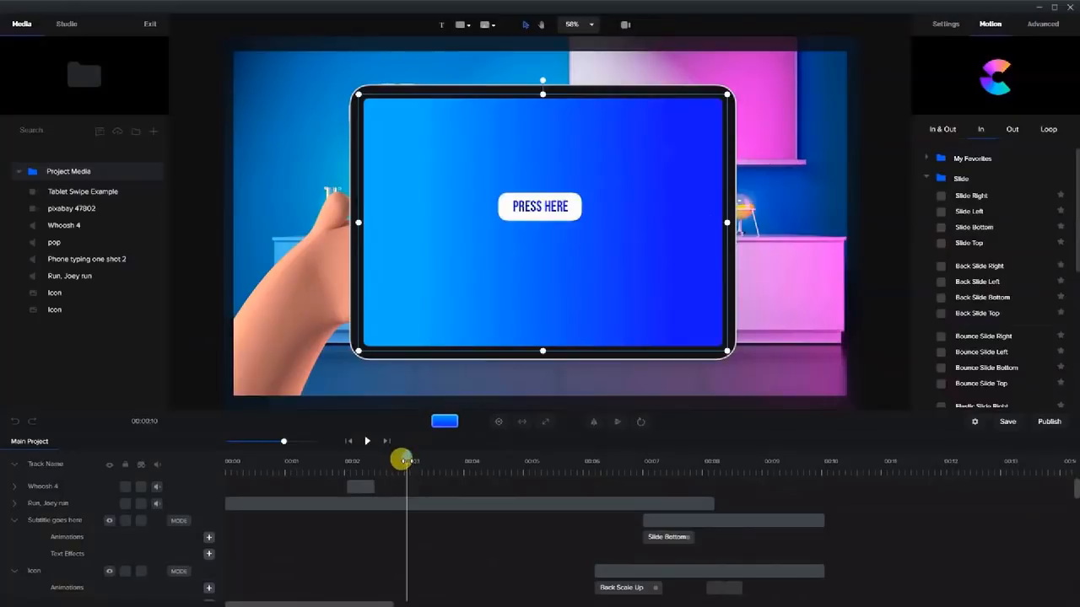
click(57, 244)
drag(56, 245, 525, 234)
Add 'Phone typing one shot 2' where the finger presses, about 00:04.5.
drag(401, 455, 501, 478)
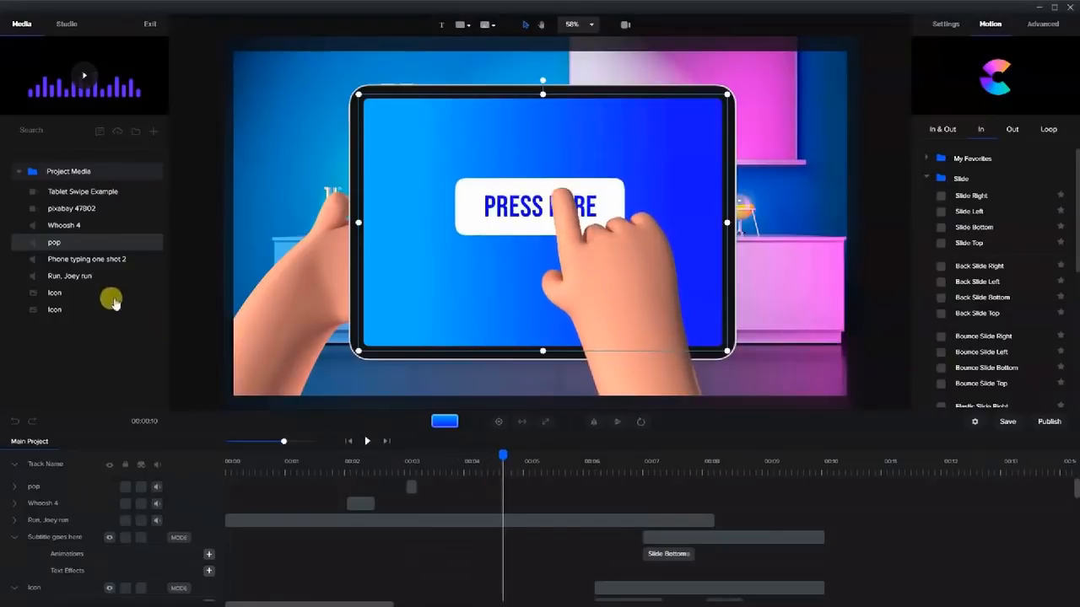
drag(76, 267, 555, 215)
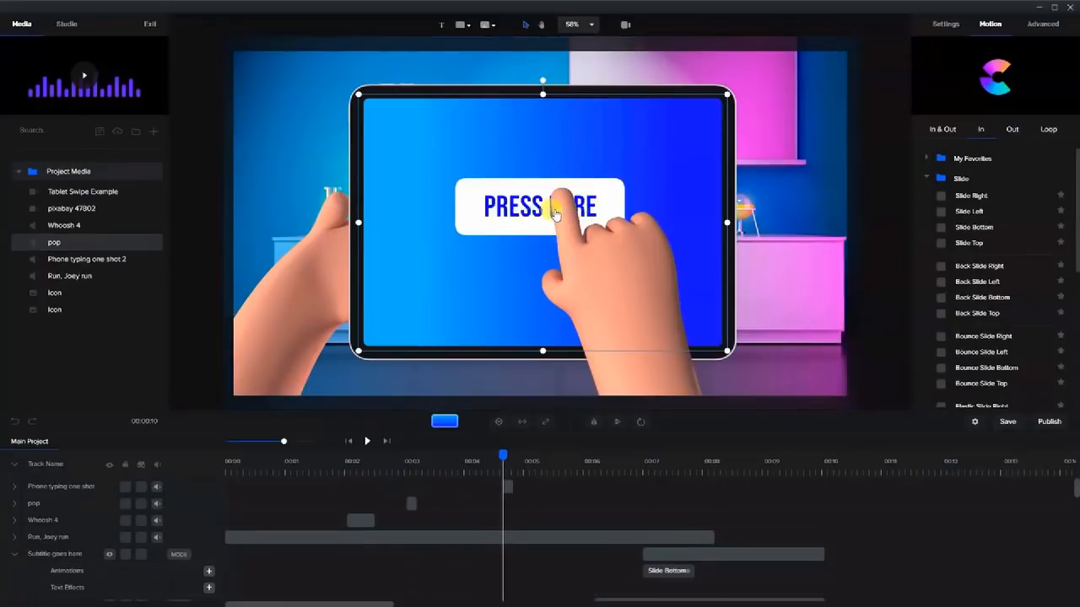
drag(503, 453, 526, 485)
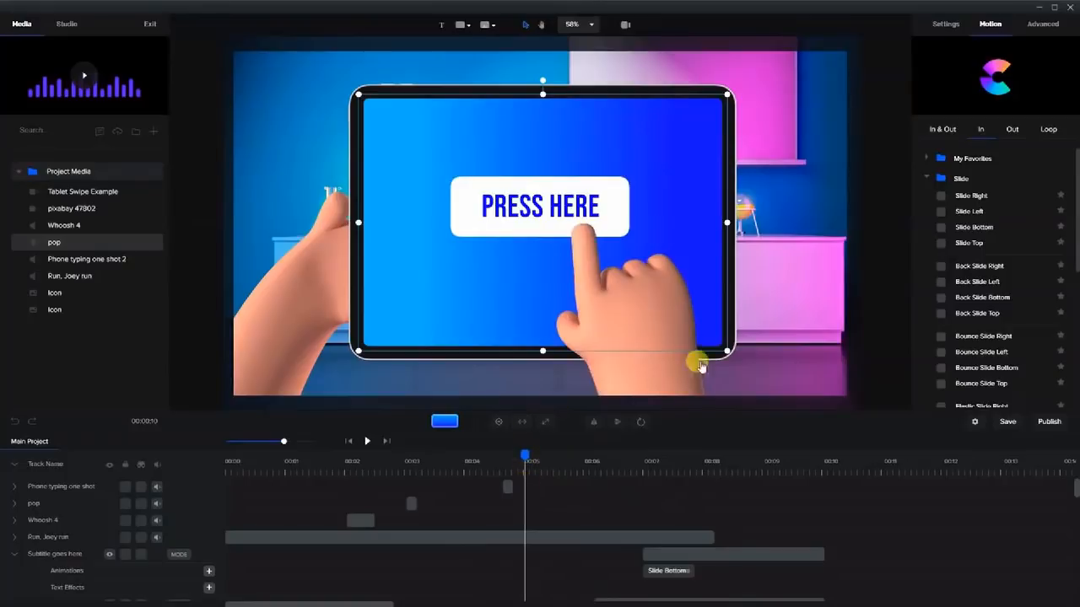
Add a camera keyframe and fit the camera frame to the tablet screen.
click(626, 28)
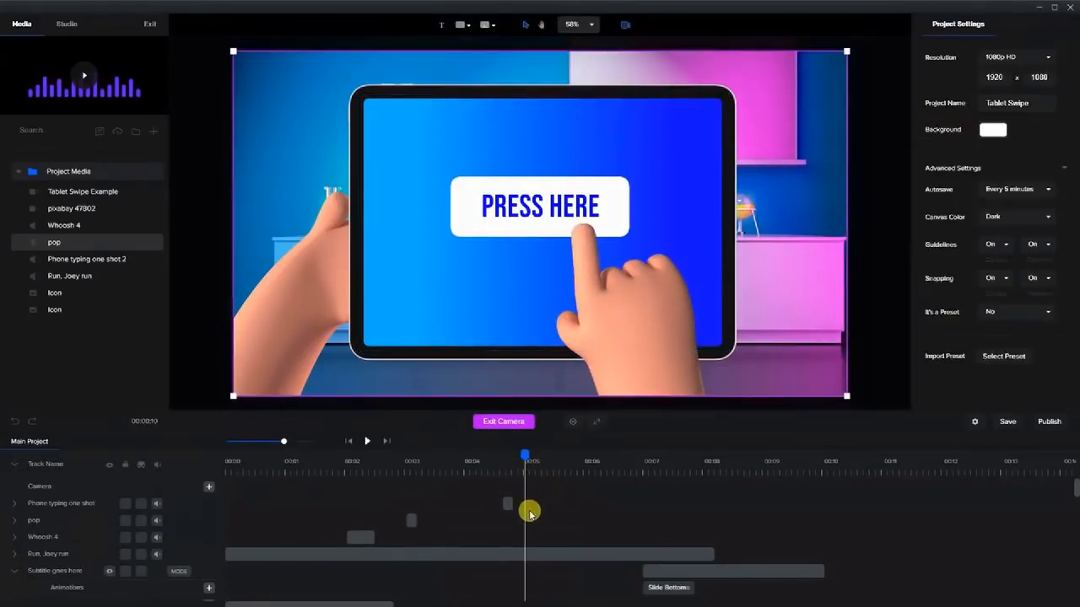
click(208, 487)
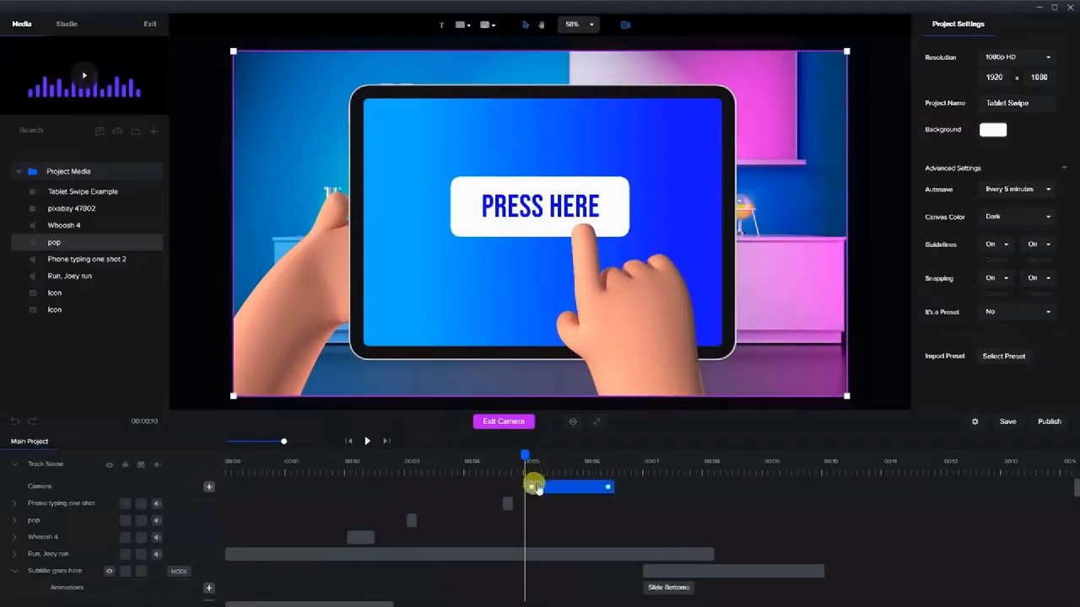
click(629, 460)
drag(229, 398, 365, 321)
drag(844, 50, 734, 127)
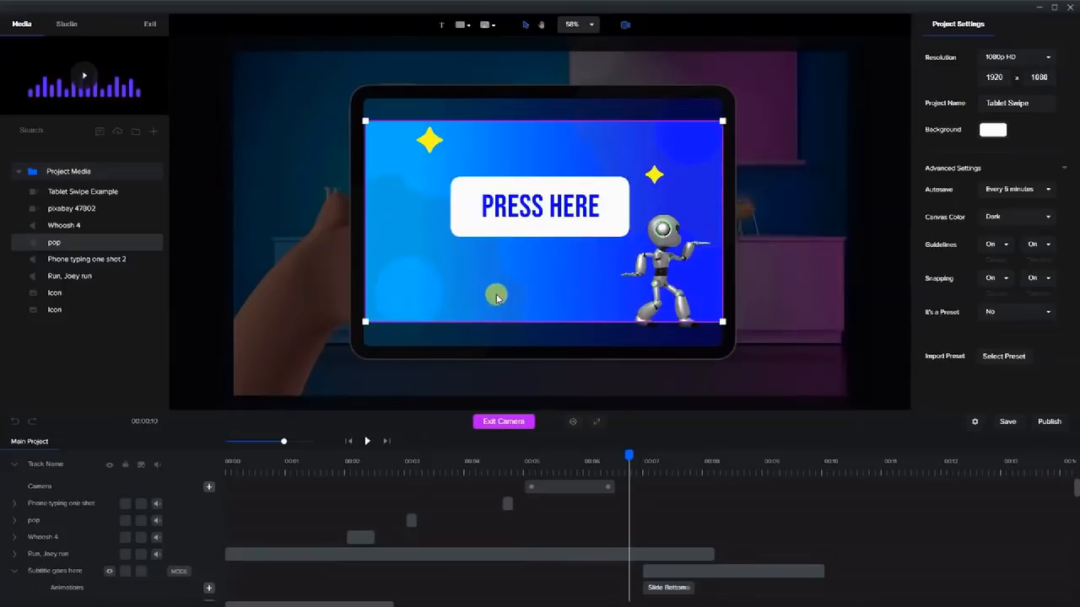
drag(486, 304, 484, 311)
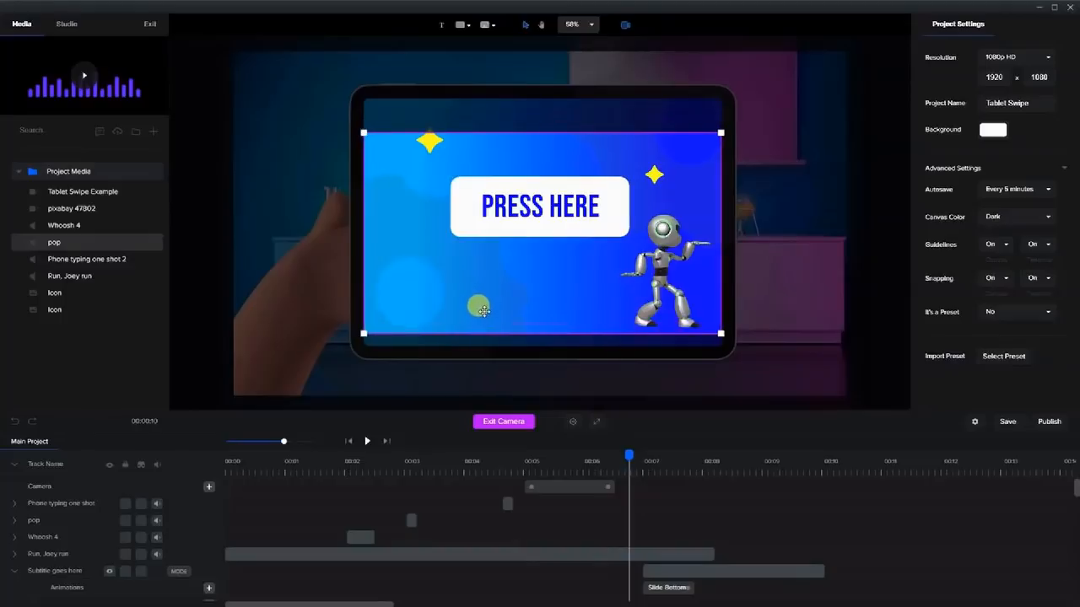
Shorten the camera zoom clip and preview it as the finger presses.
drag(620, 457, 549, 454)
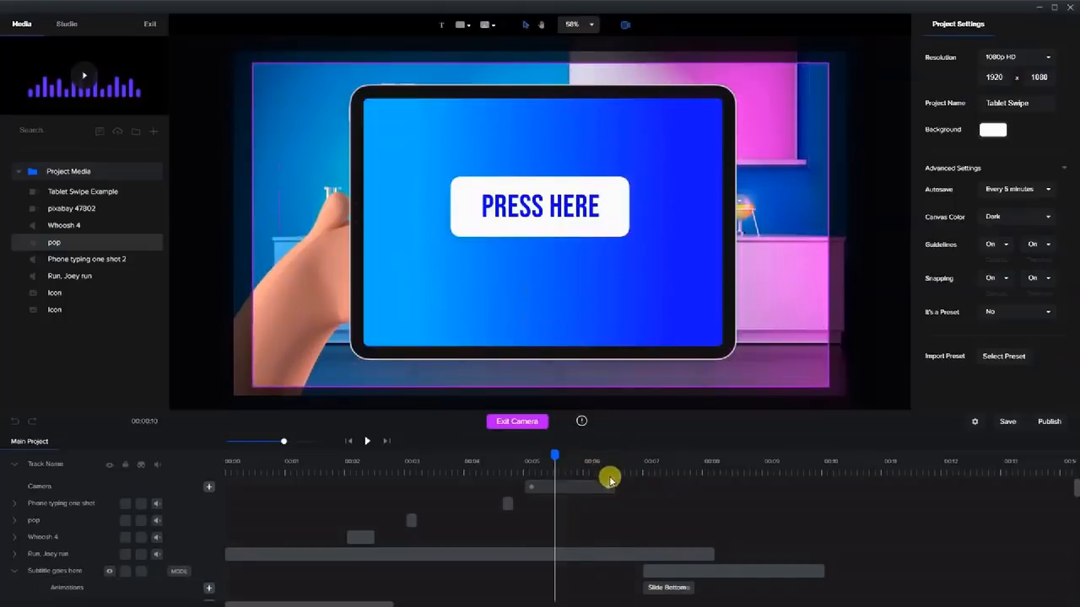
drag(602, 486, 545, 487)
click(490, 459)
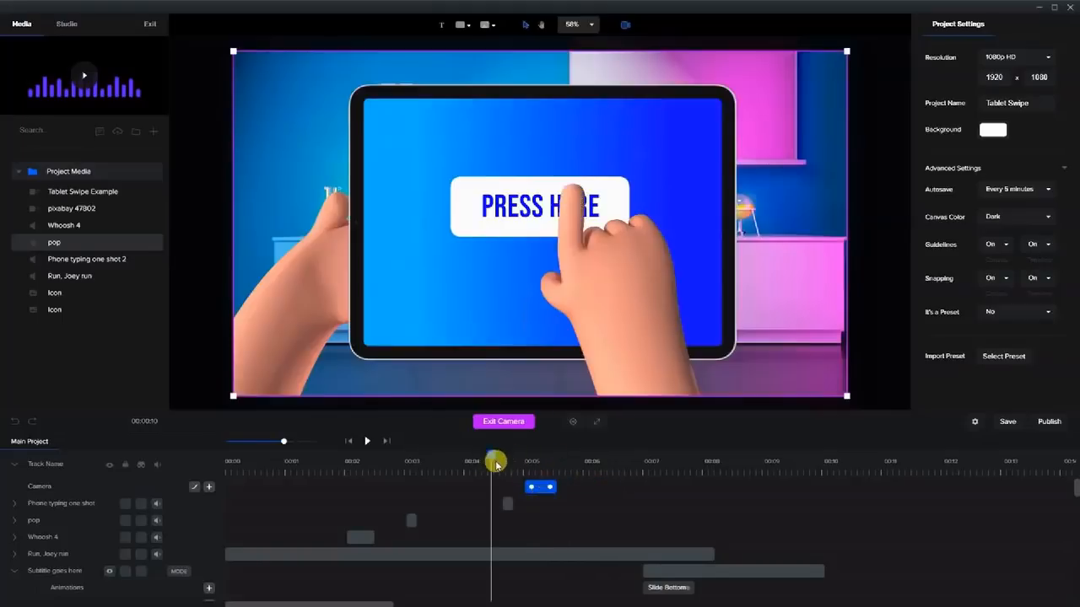
drag(490, 456, 527, 464)
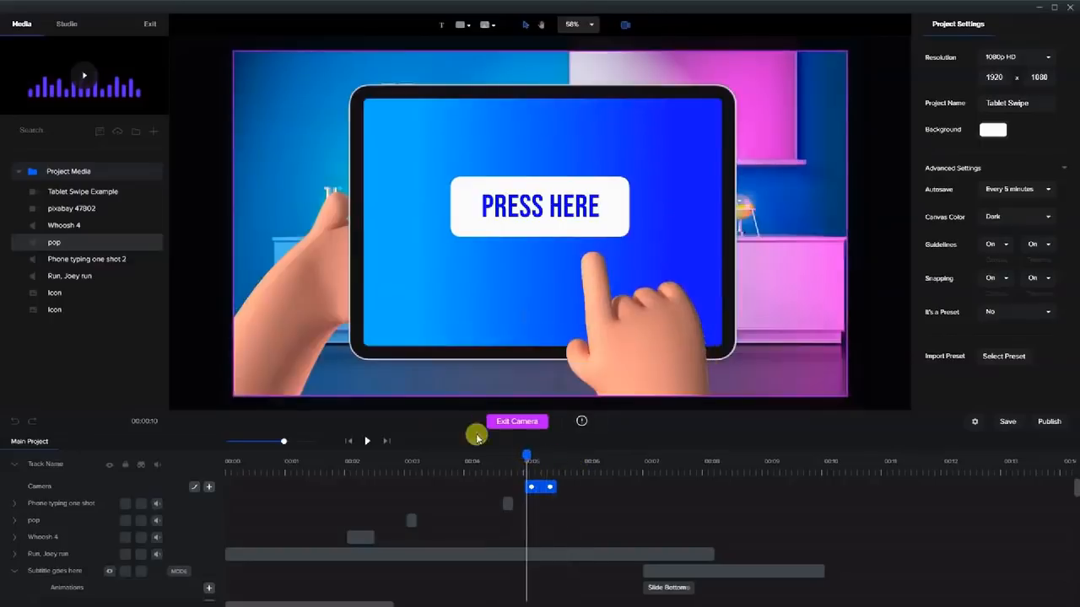
Exit camera editing and play the whole animation from 00:00.
click(349, 442)
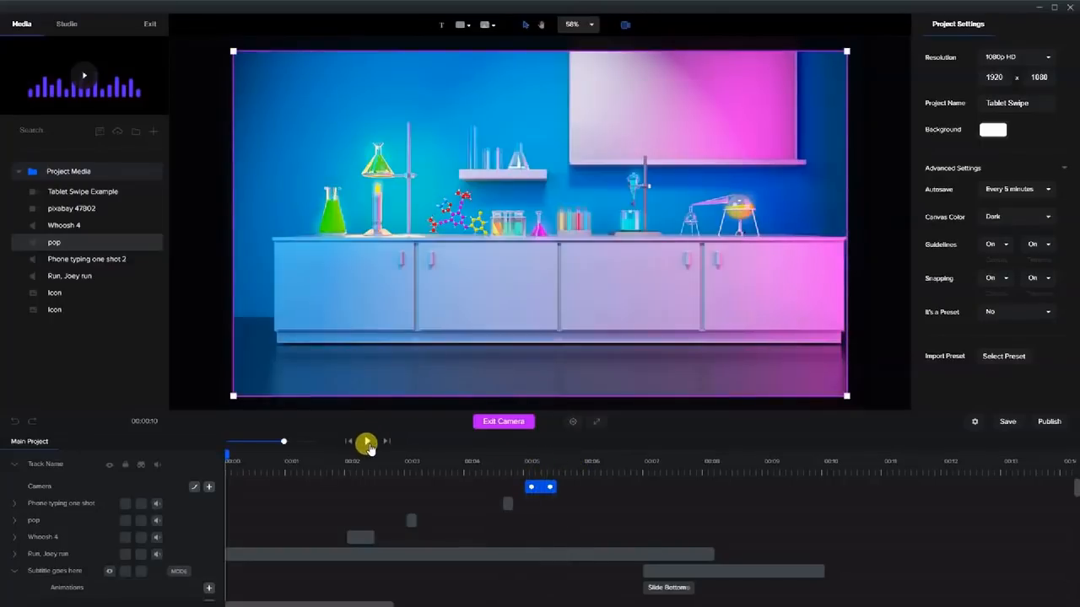
click(510, 427)
click(365, 442)
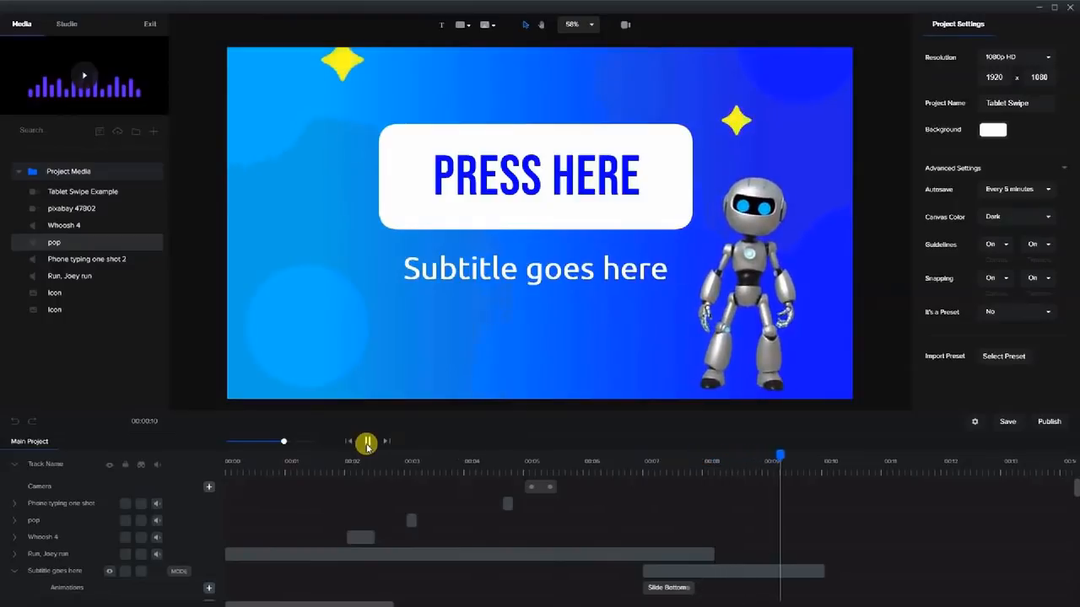
click(368, 445)
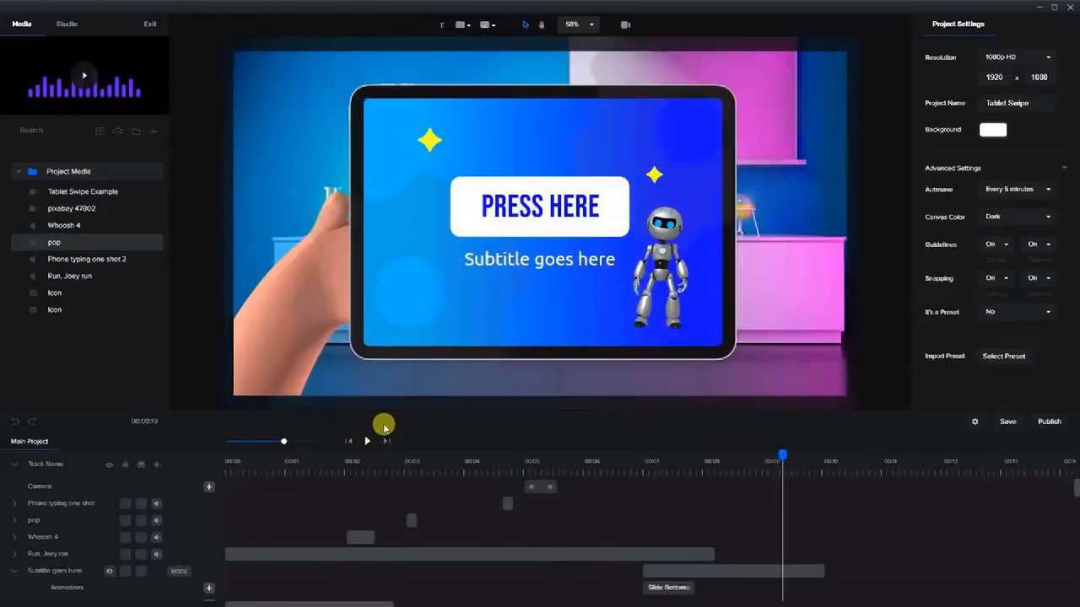